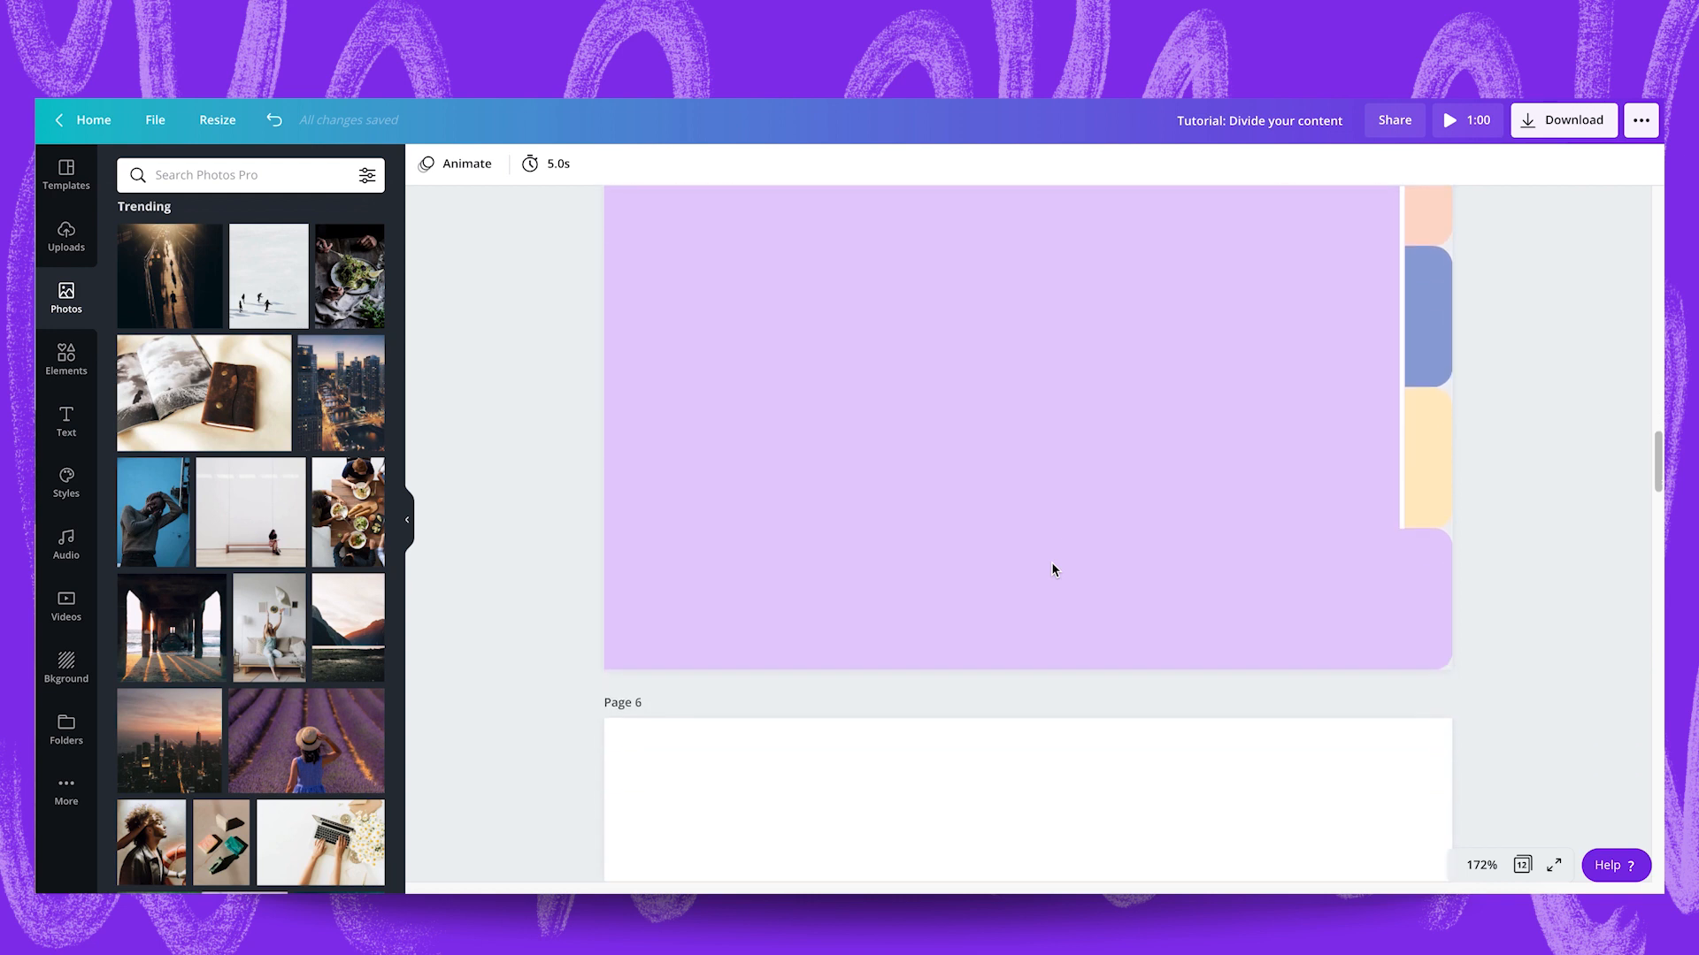
Examine the example pages with coloured folder tabs and the Example 2 notebook-and-photo layouts, ending at the blank page 11.
scroll(1053, 569, down, 7)
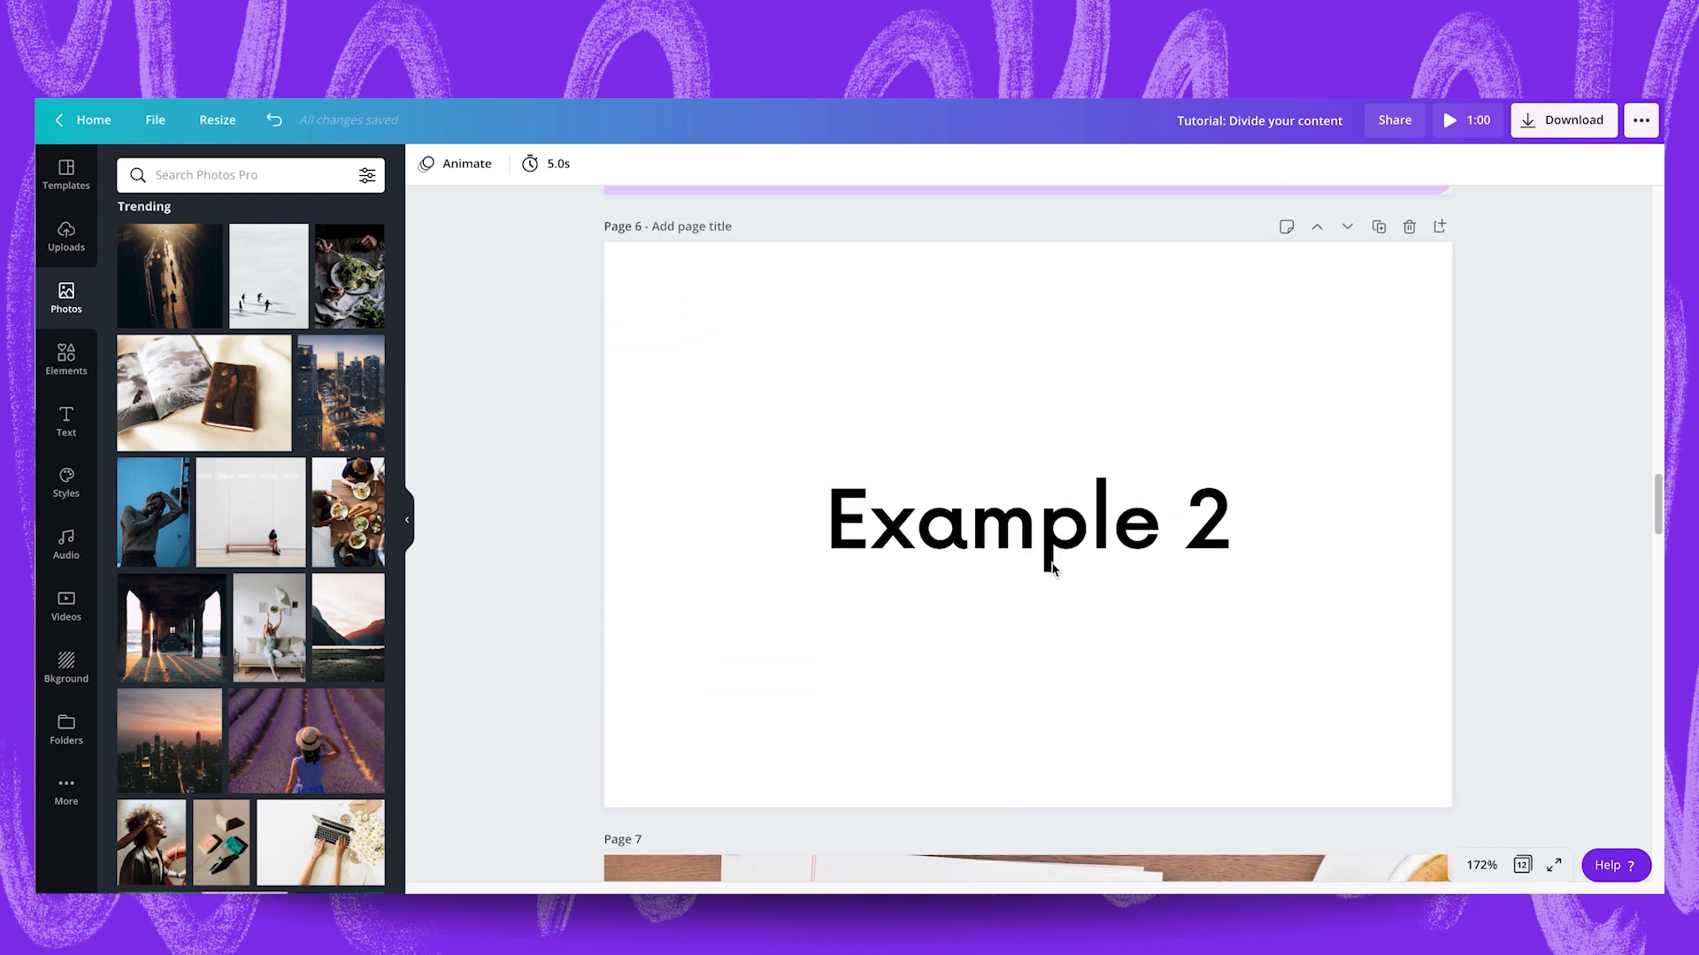
scroll(1051, 566, down, 1)
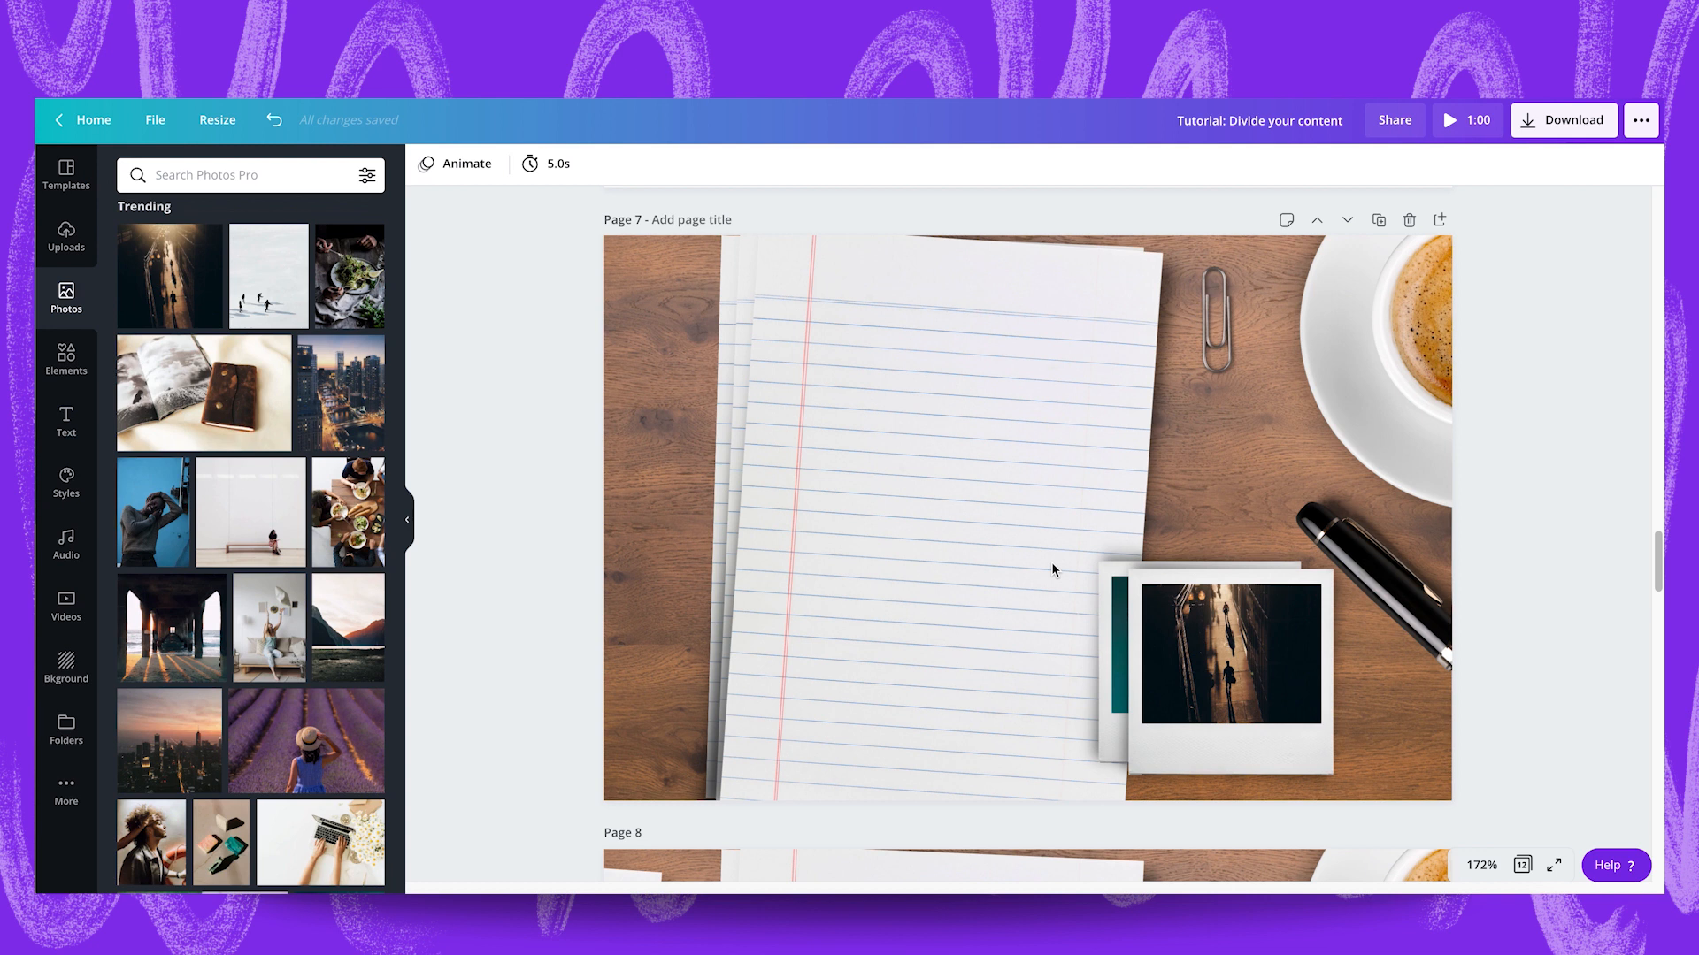
scroll(1052, 569, down, 1)
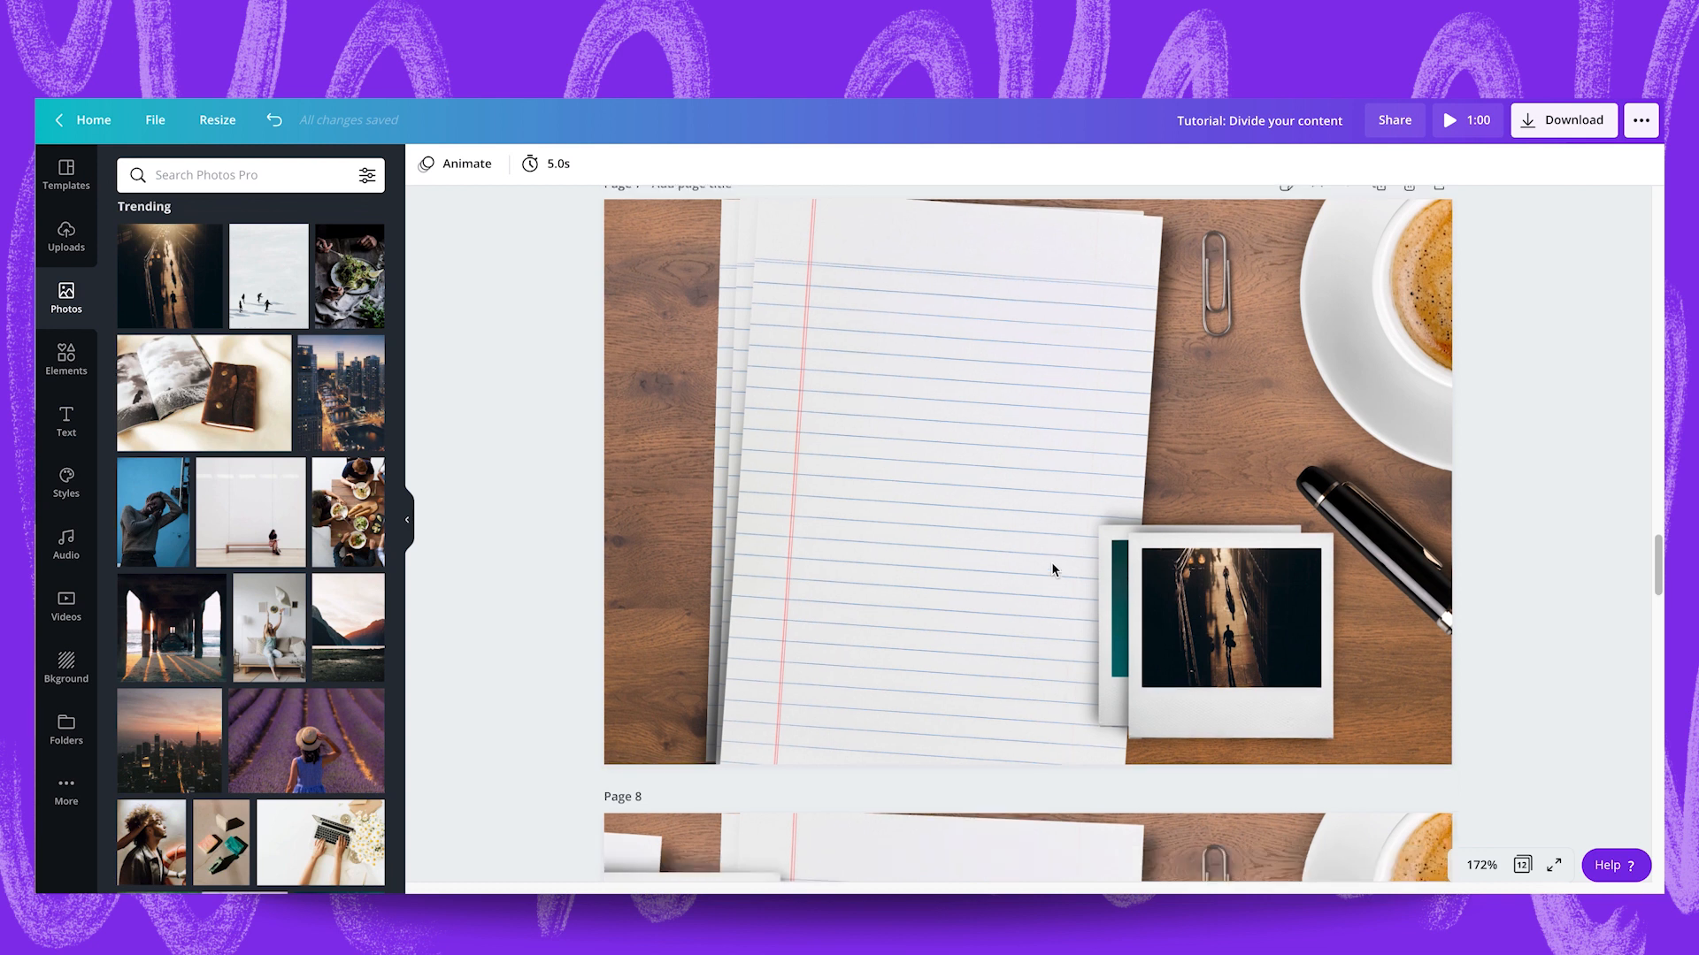
scroll(1052, 561, down, 6)
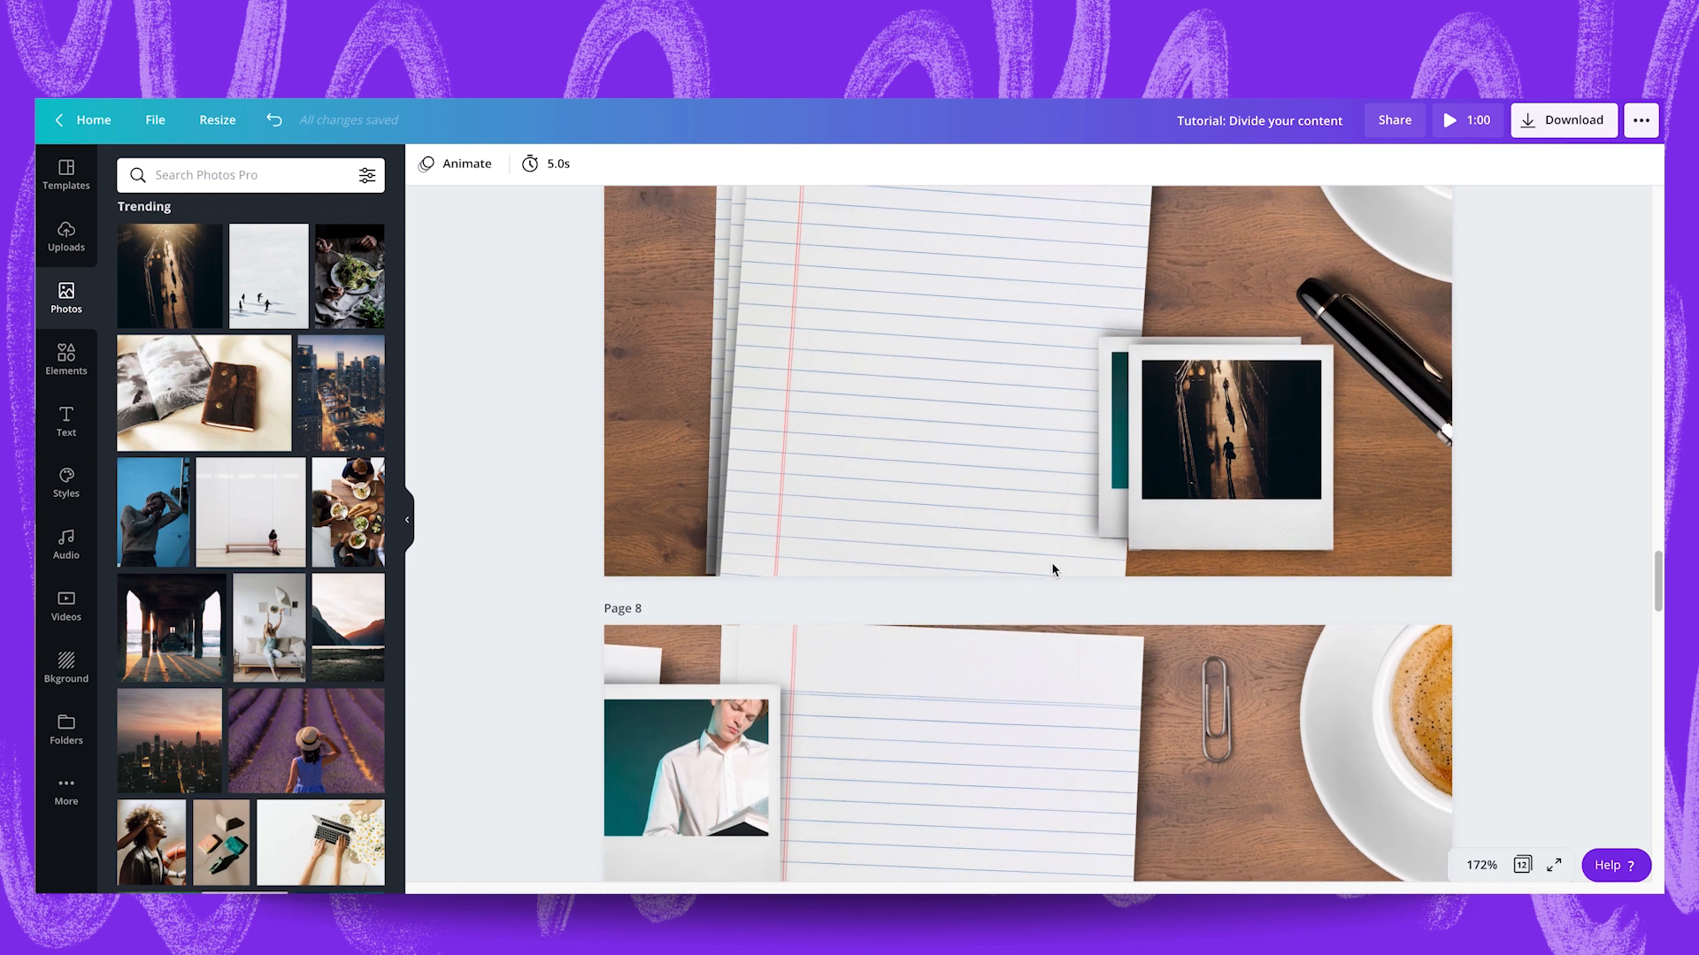
scroll(1052, 568, down, 7)
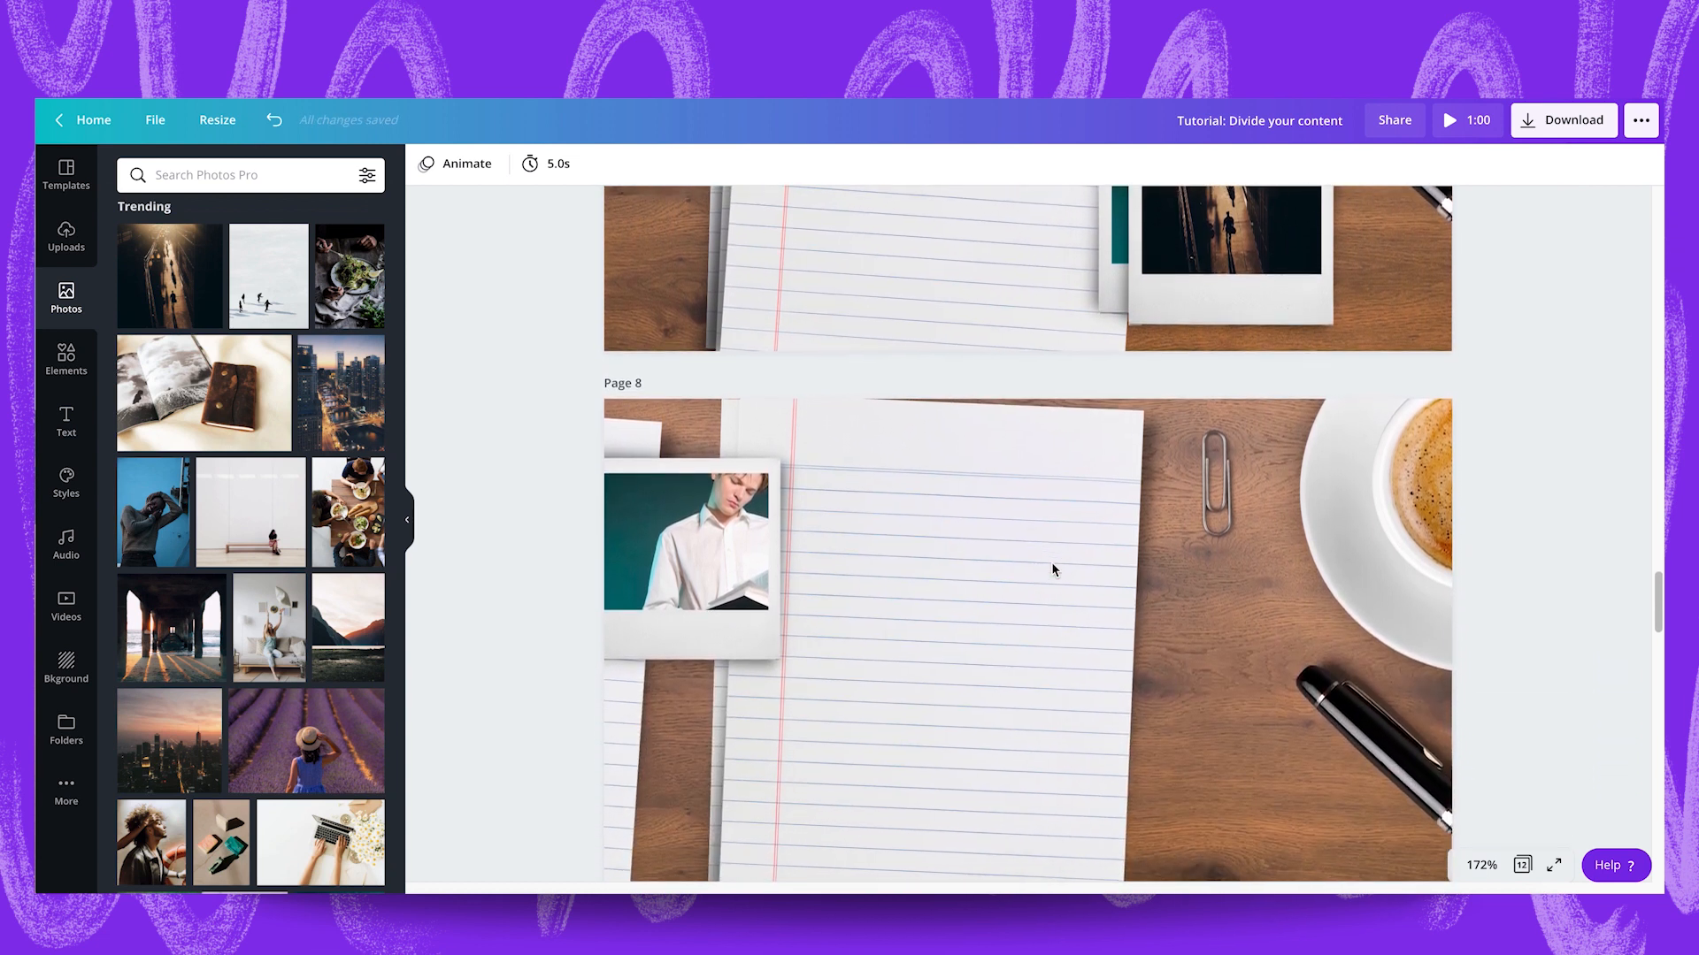
scroll(1051, 560, down, 4)
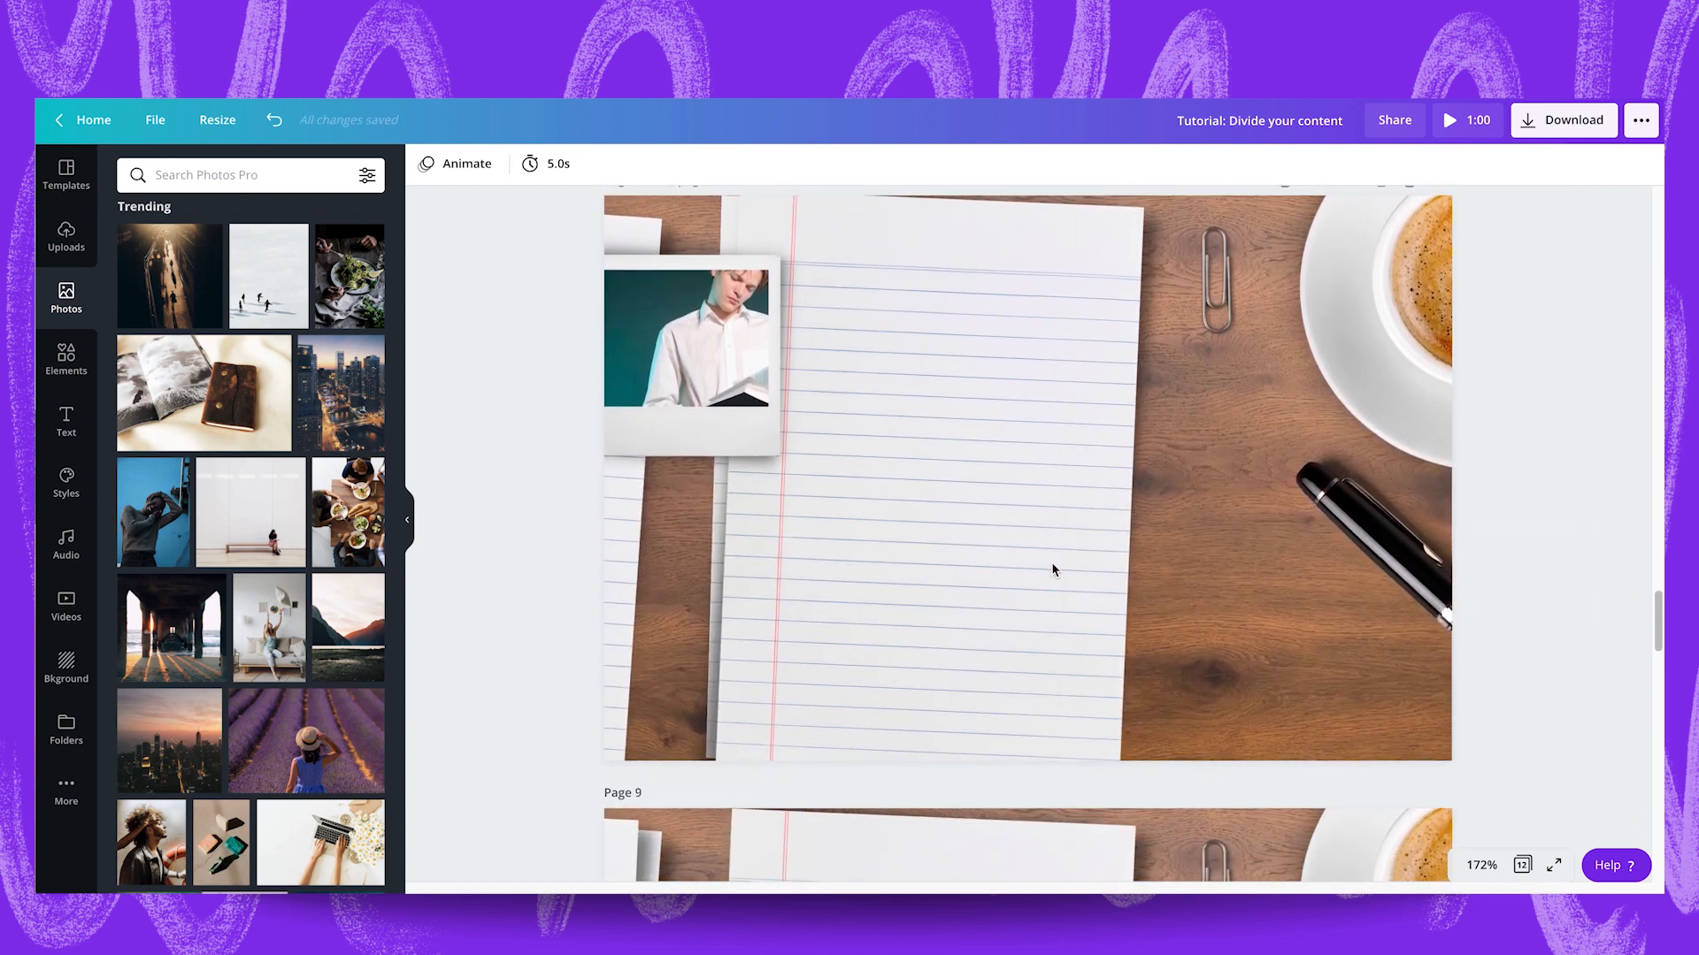
scroll(1051, 564, down, 7)
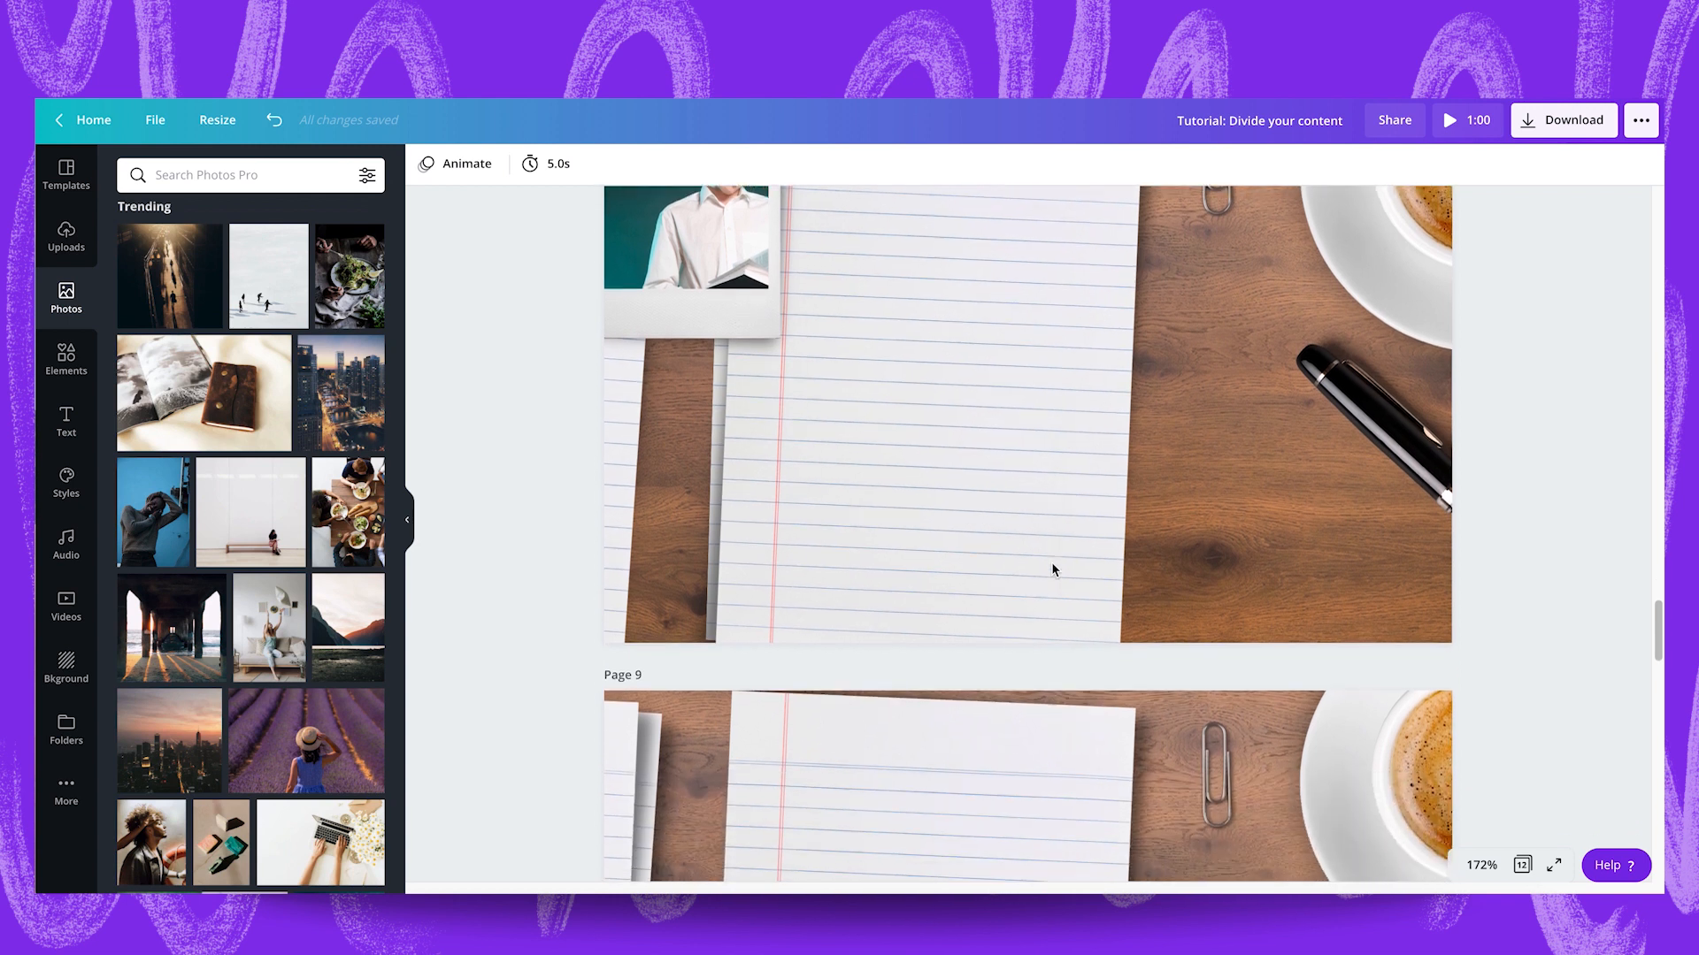
scroll(1051, 560, up, 20)
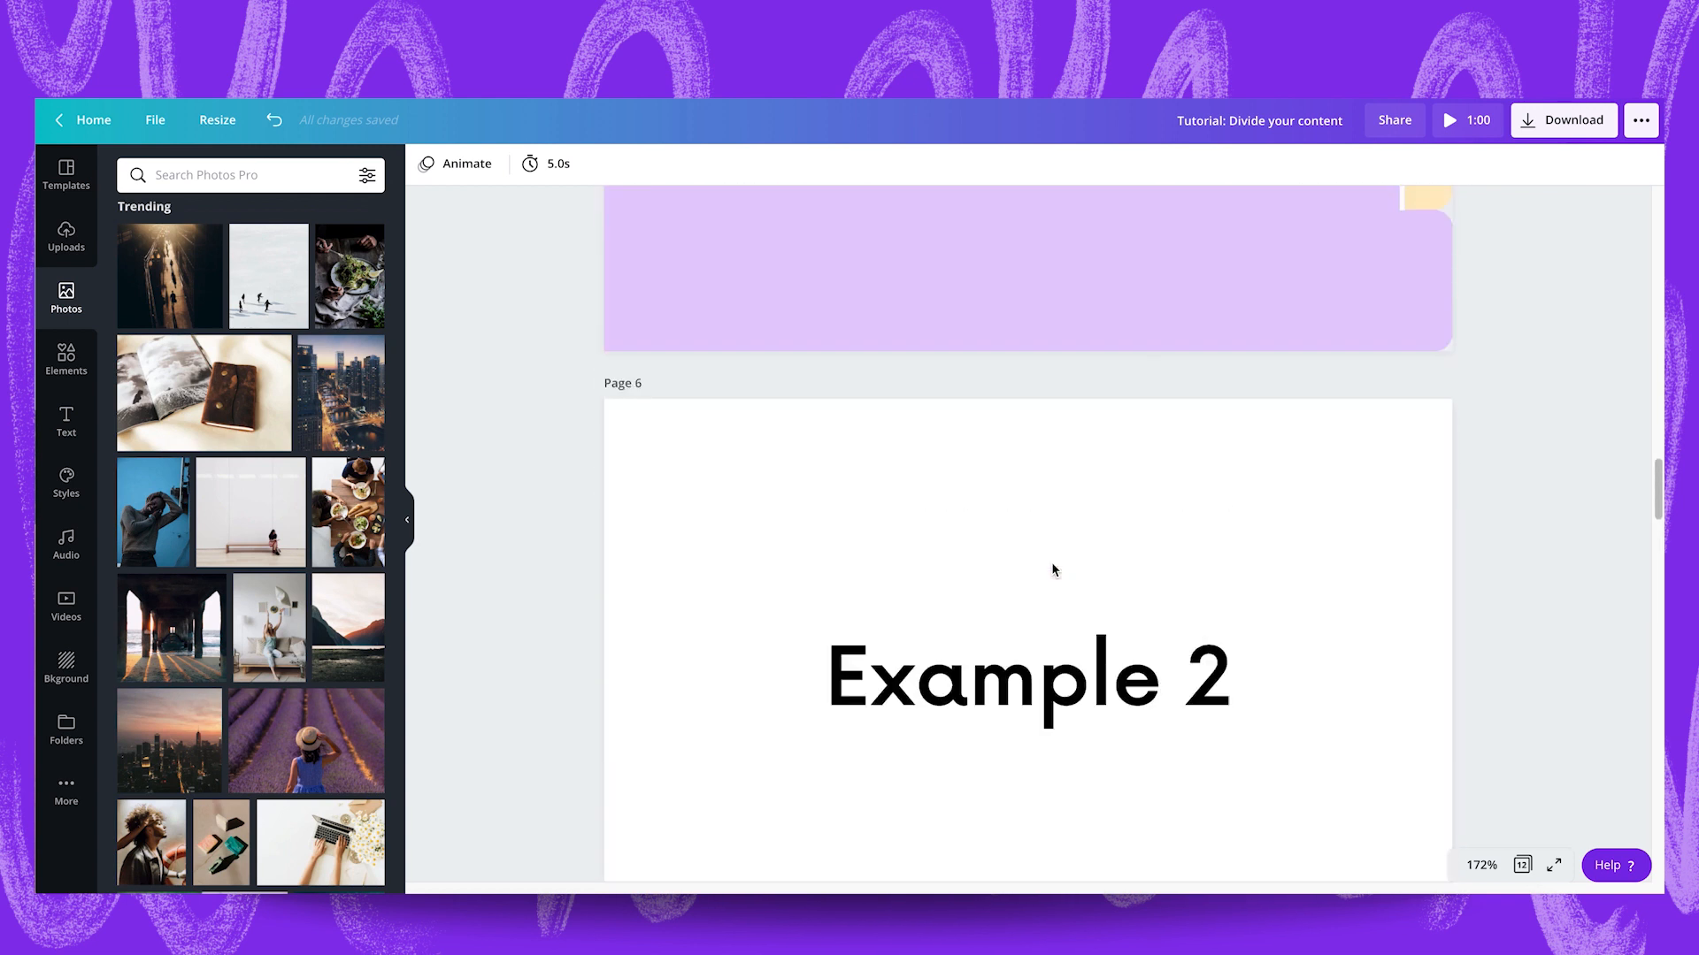
scroll(1051, 561, down, 20)
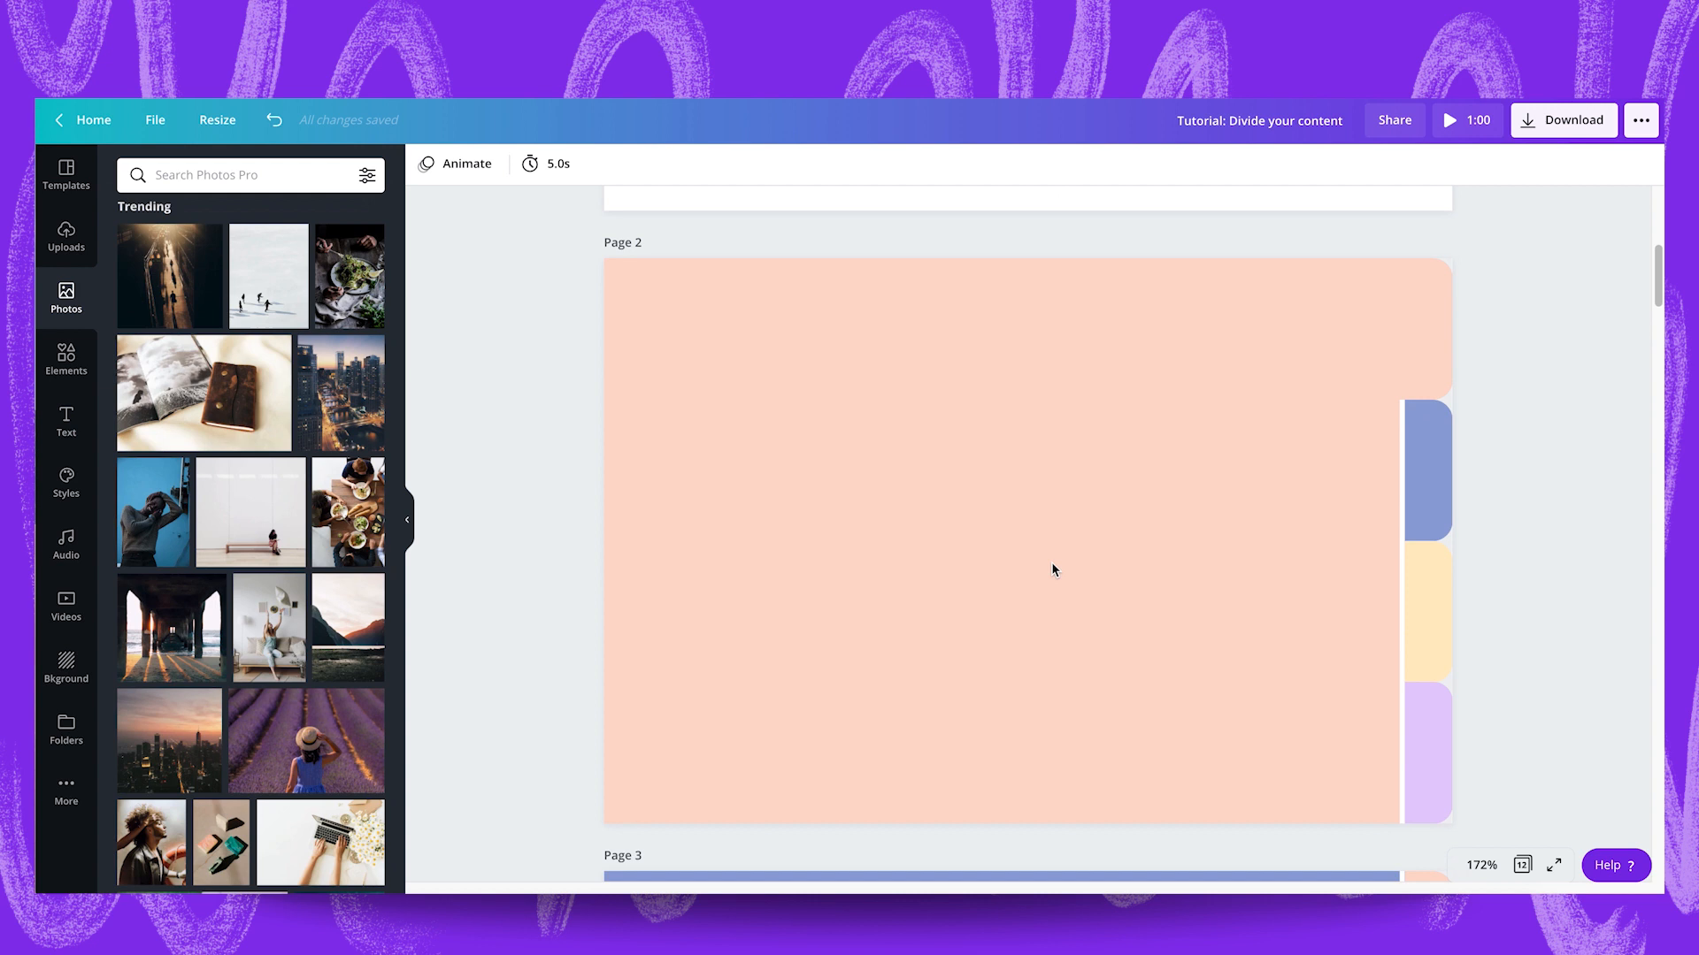
scroll(1051, 569, down, 20)
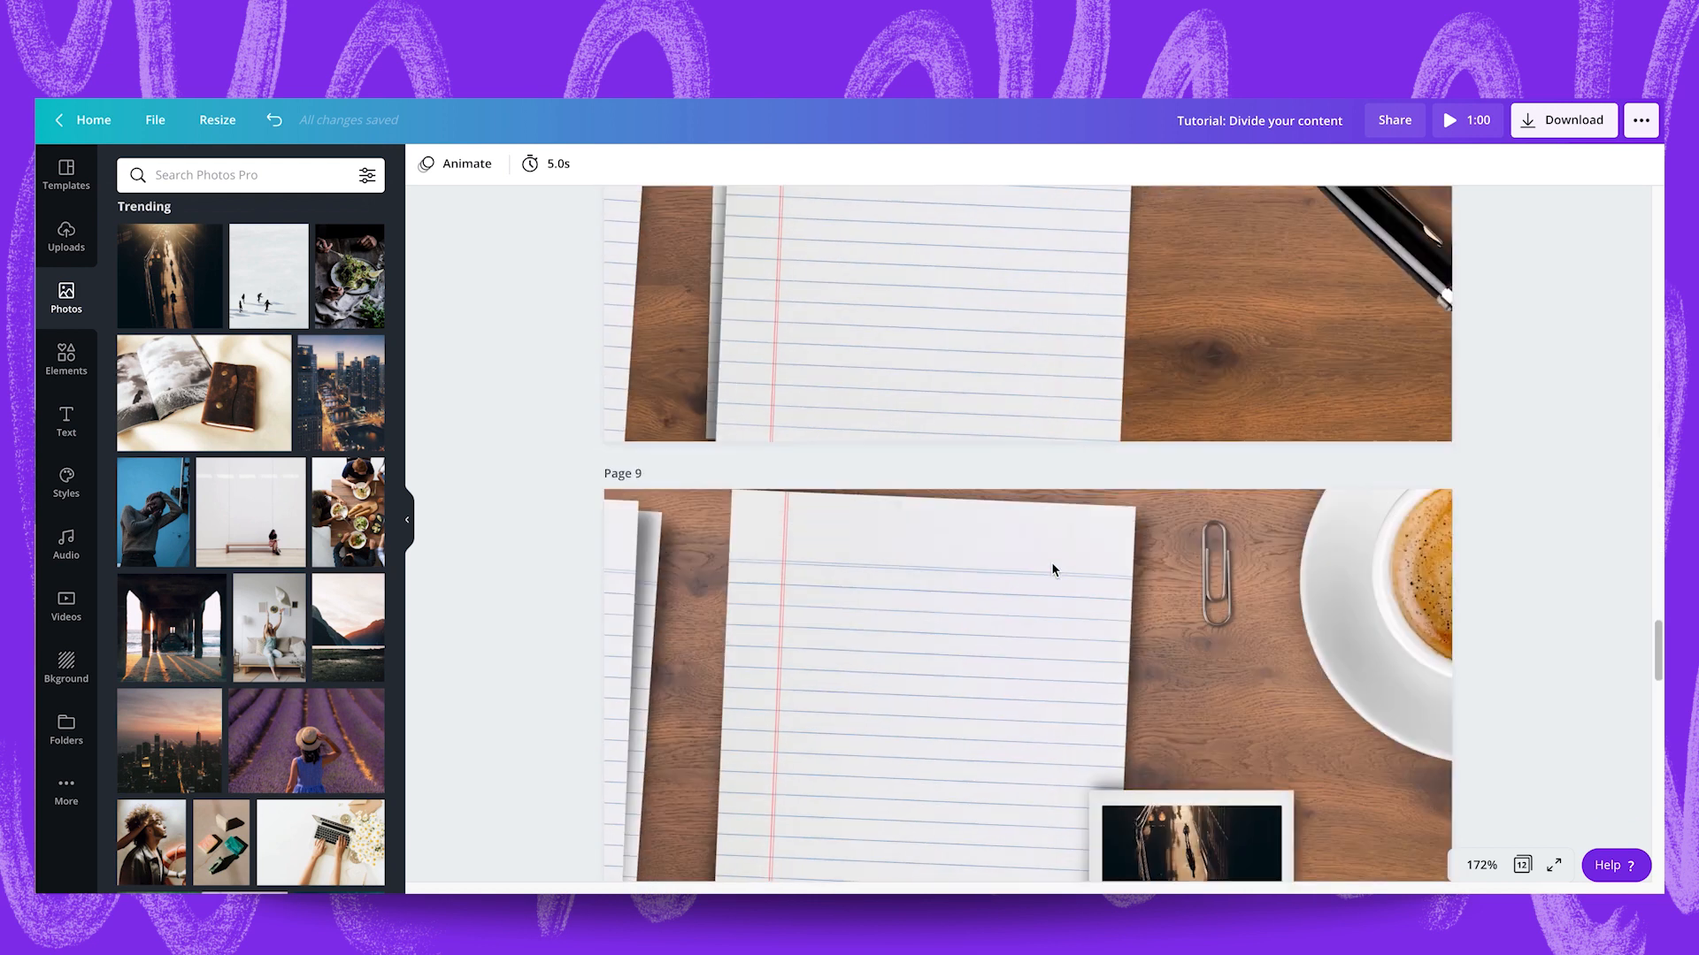
scroll(1053, 568, down, 5)
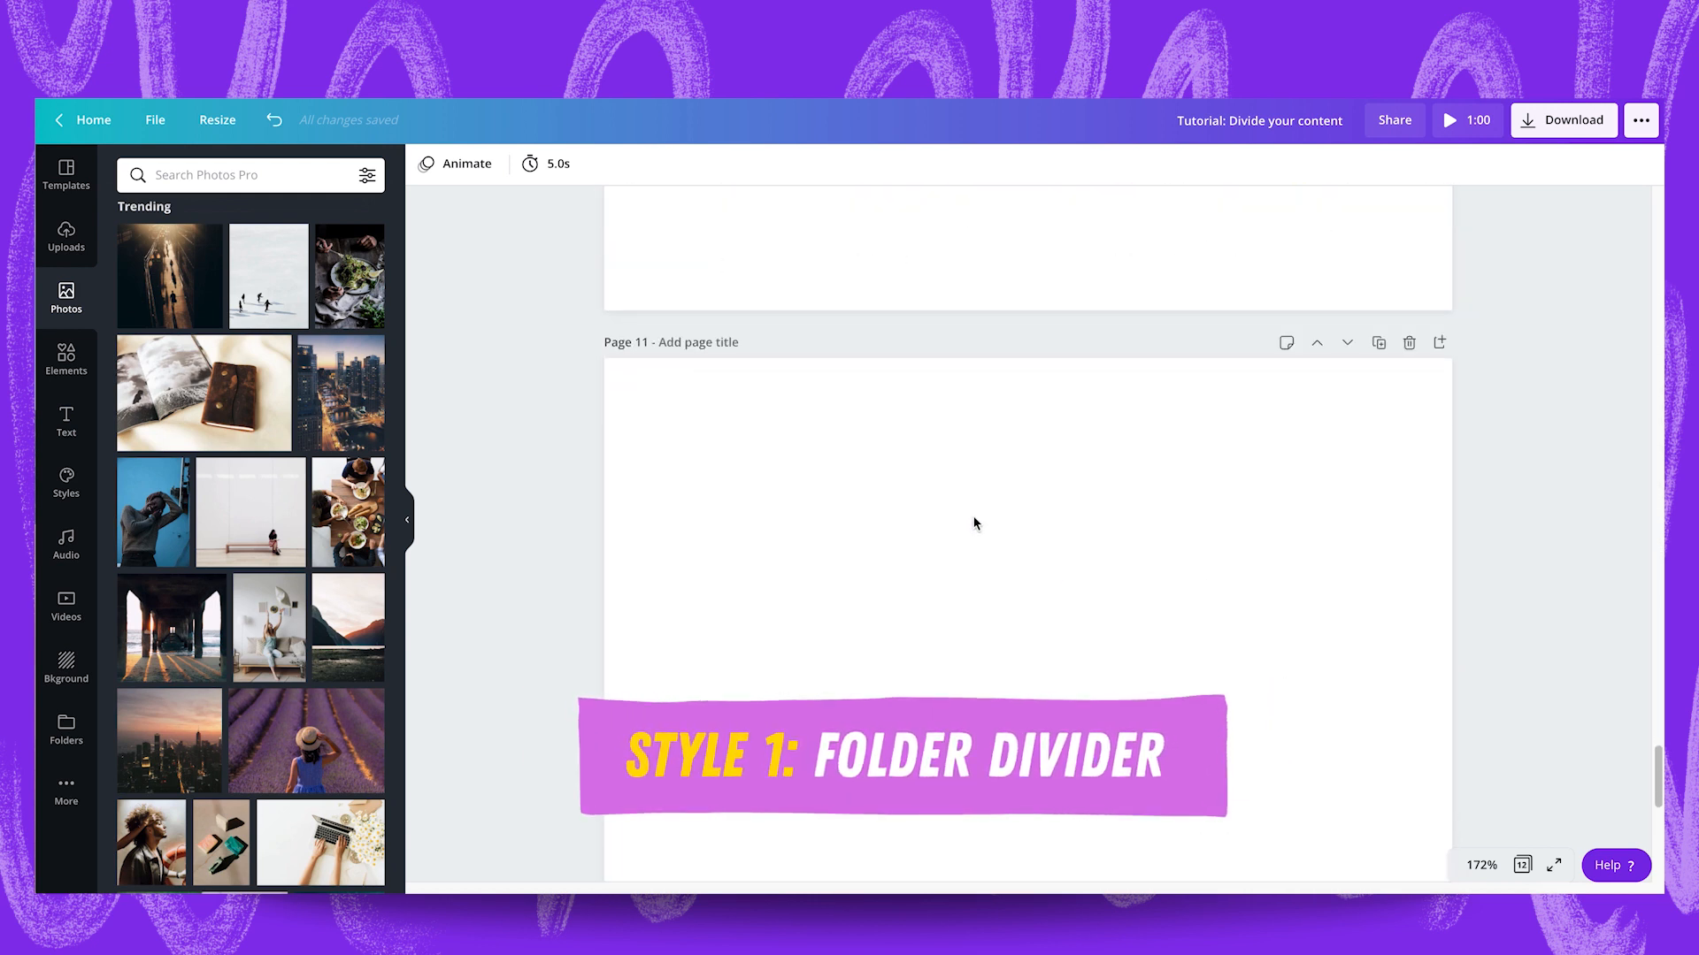
Turn on the rulers and guides for page 11 of the design.
click(867, 464)
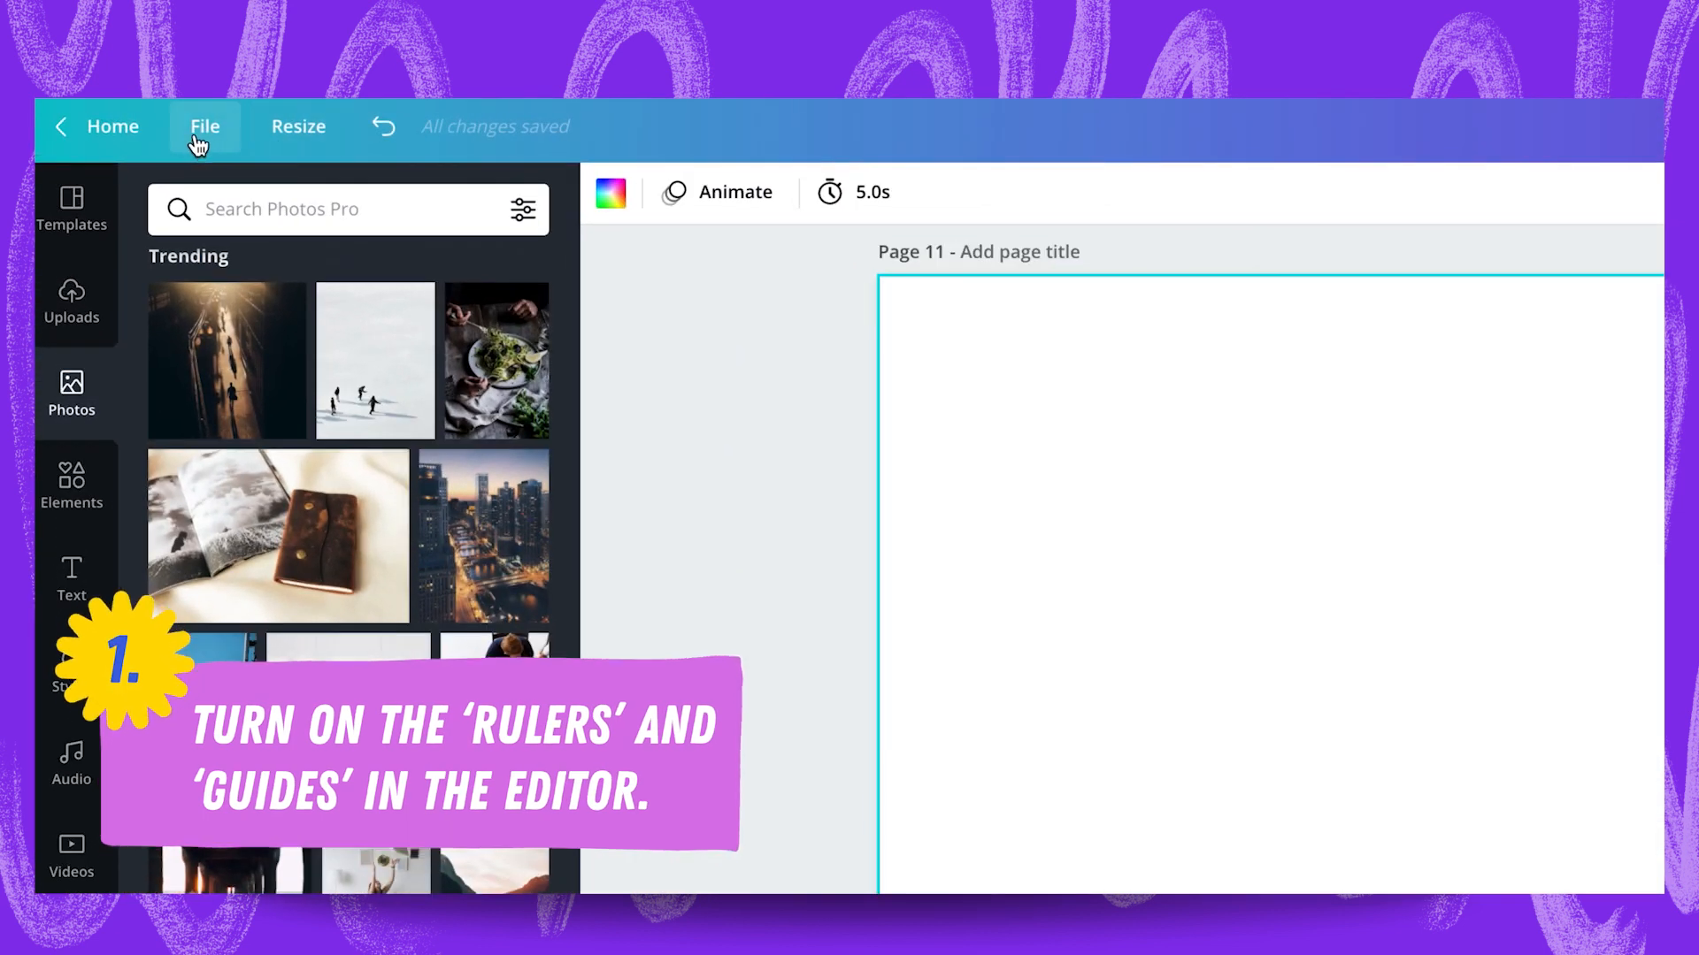
click(150, 125)
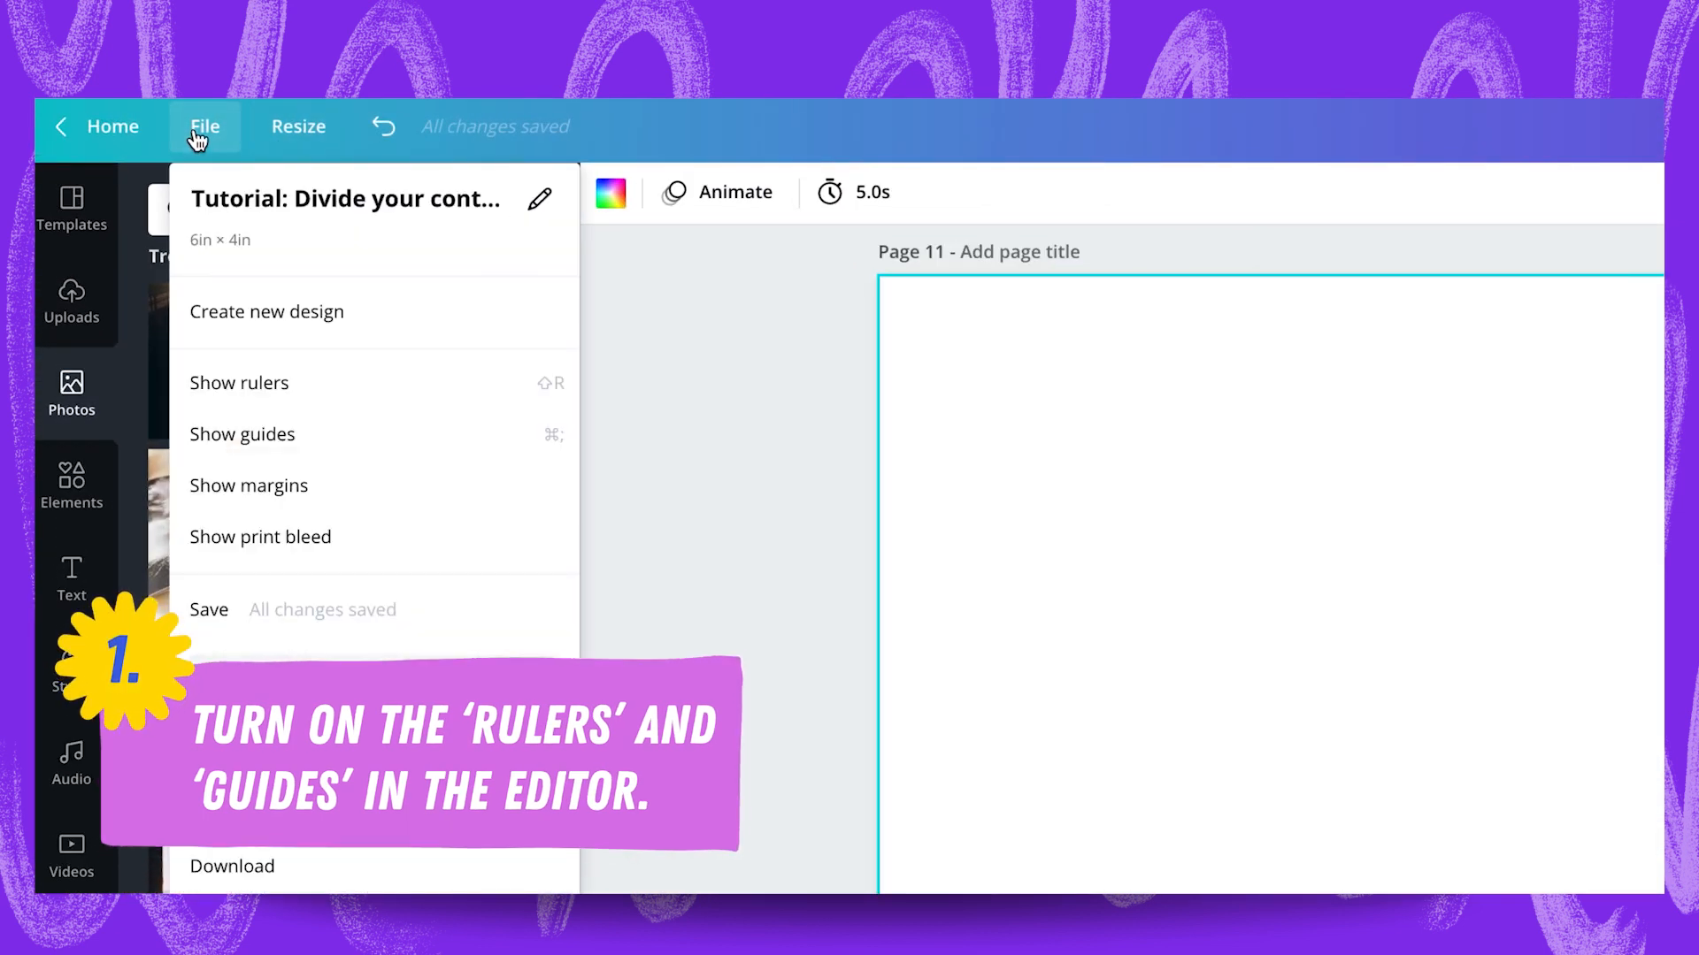
click(244, 387)
click(206, 149)
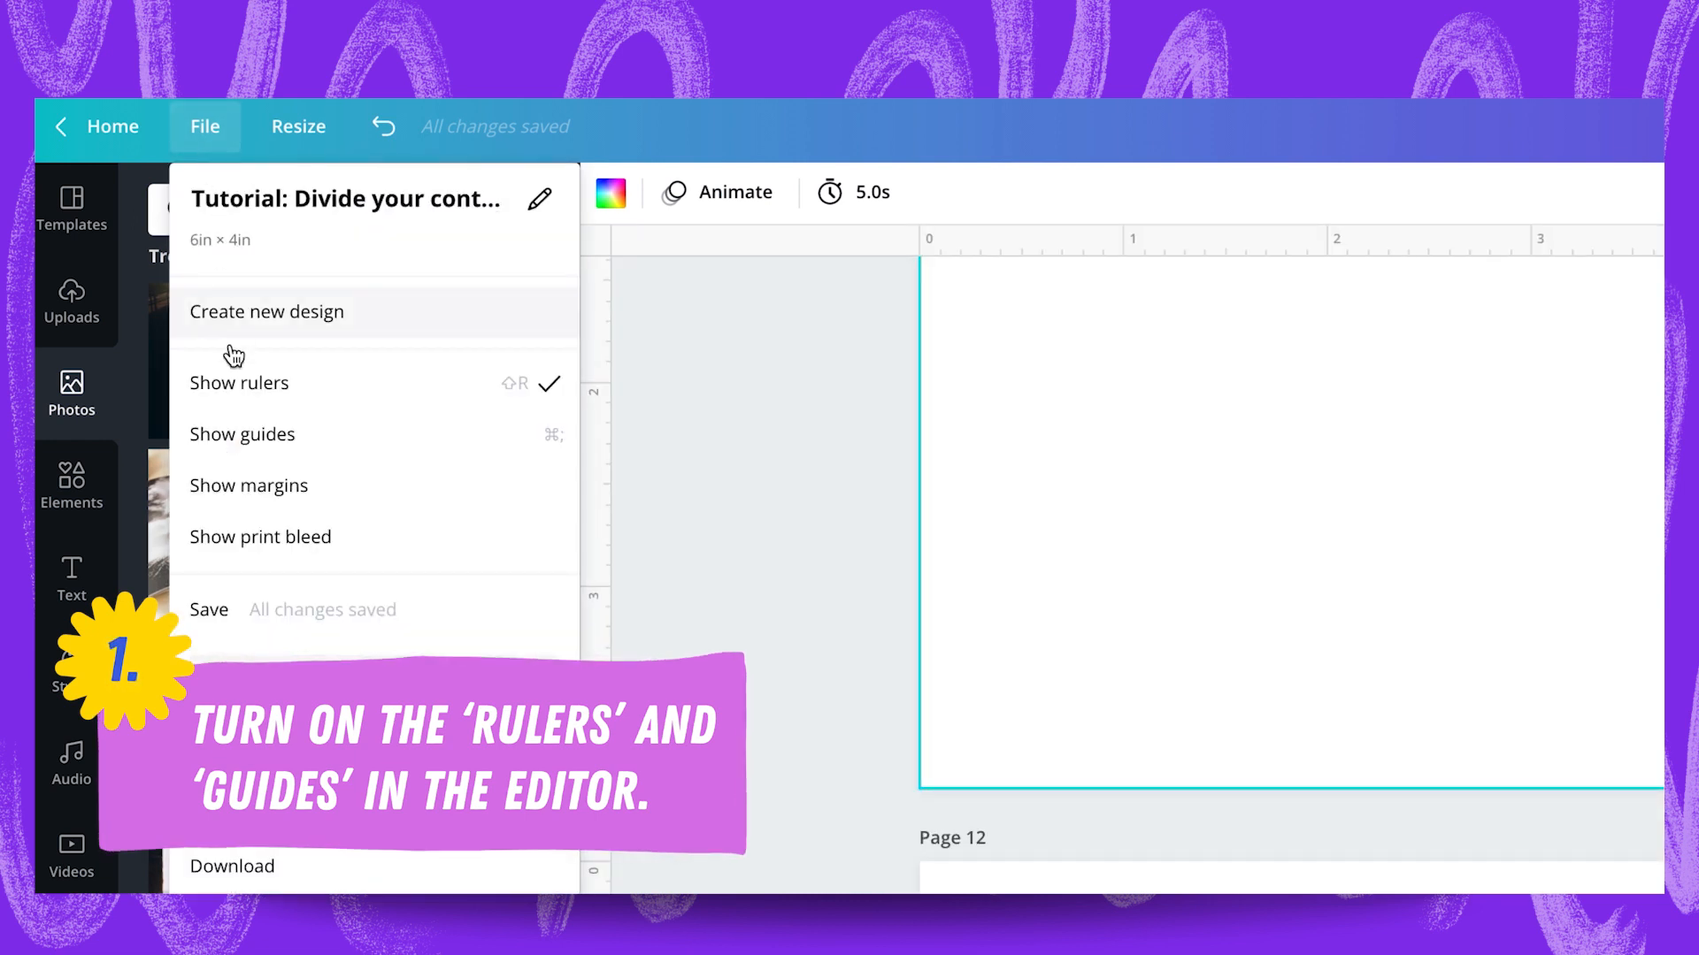
click(253, 436)
Divide page 11 with horizontal guides at 1, 2 and 3 in and a vertical guide at about 5.6 in.
scroll(721, 577, up, 2)
scroll(721, 575, up, 2)
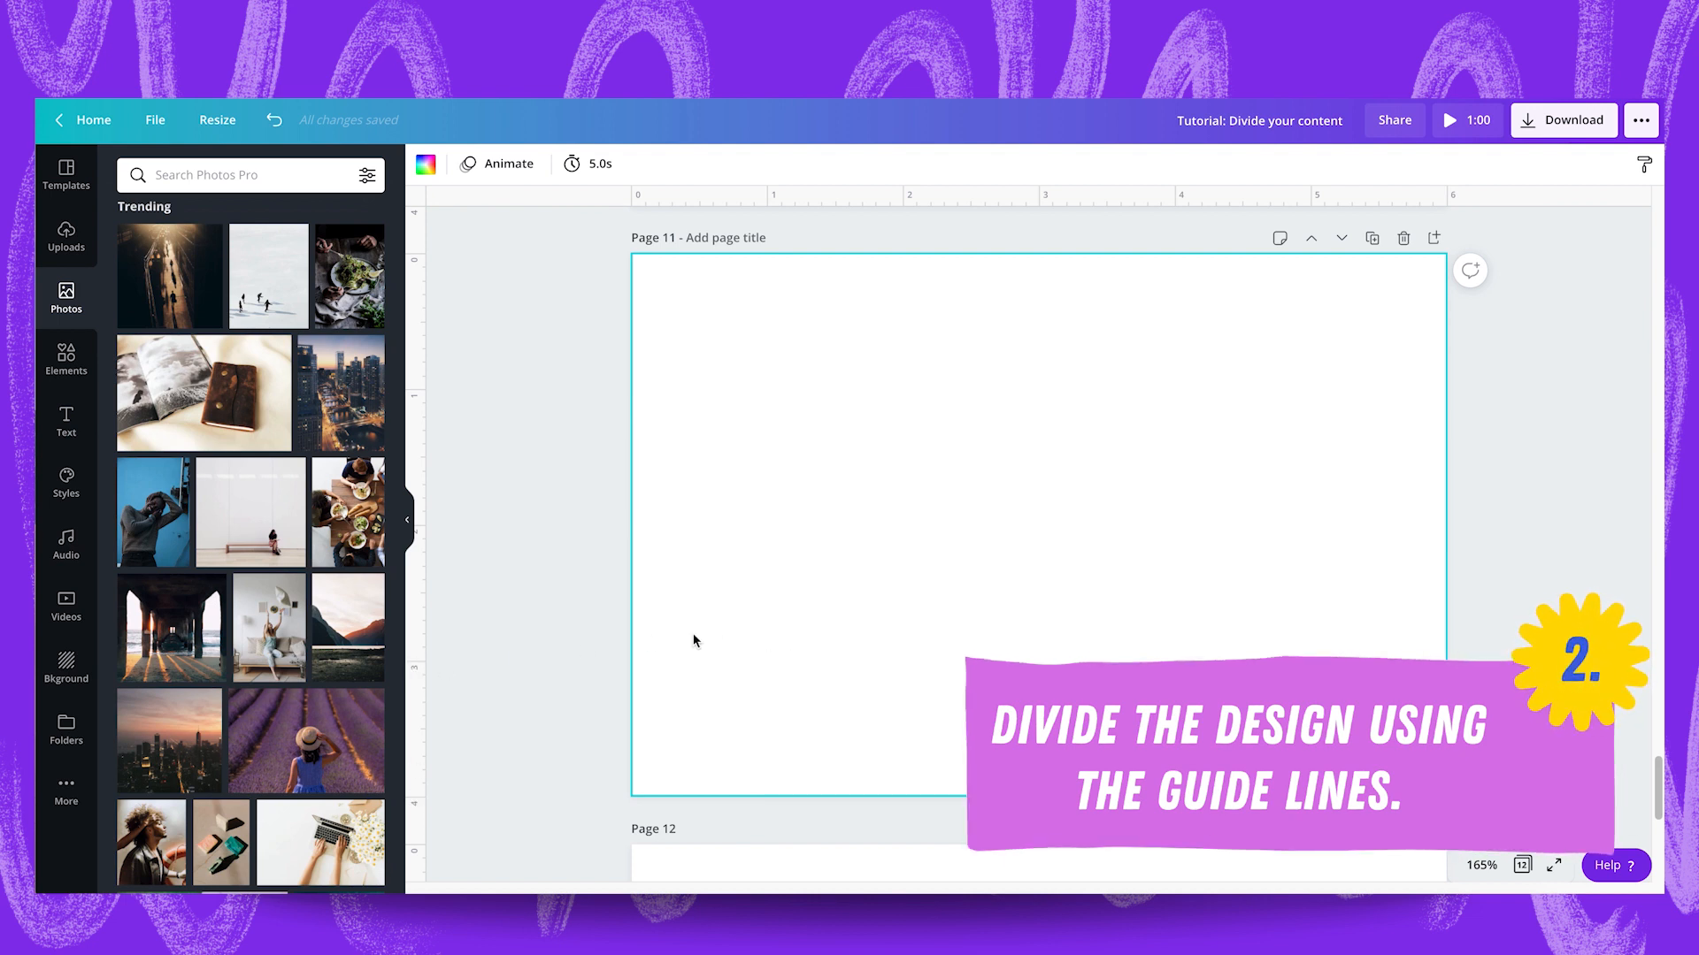
drag(803, 200, 765, 660)
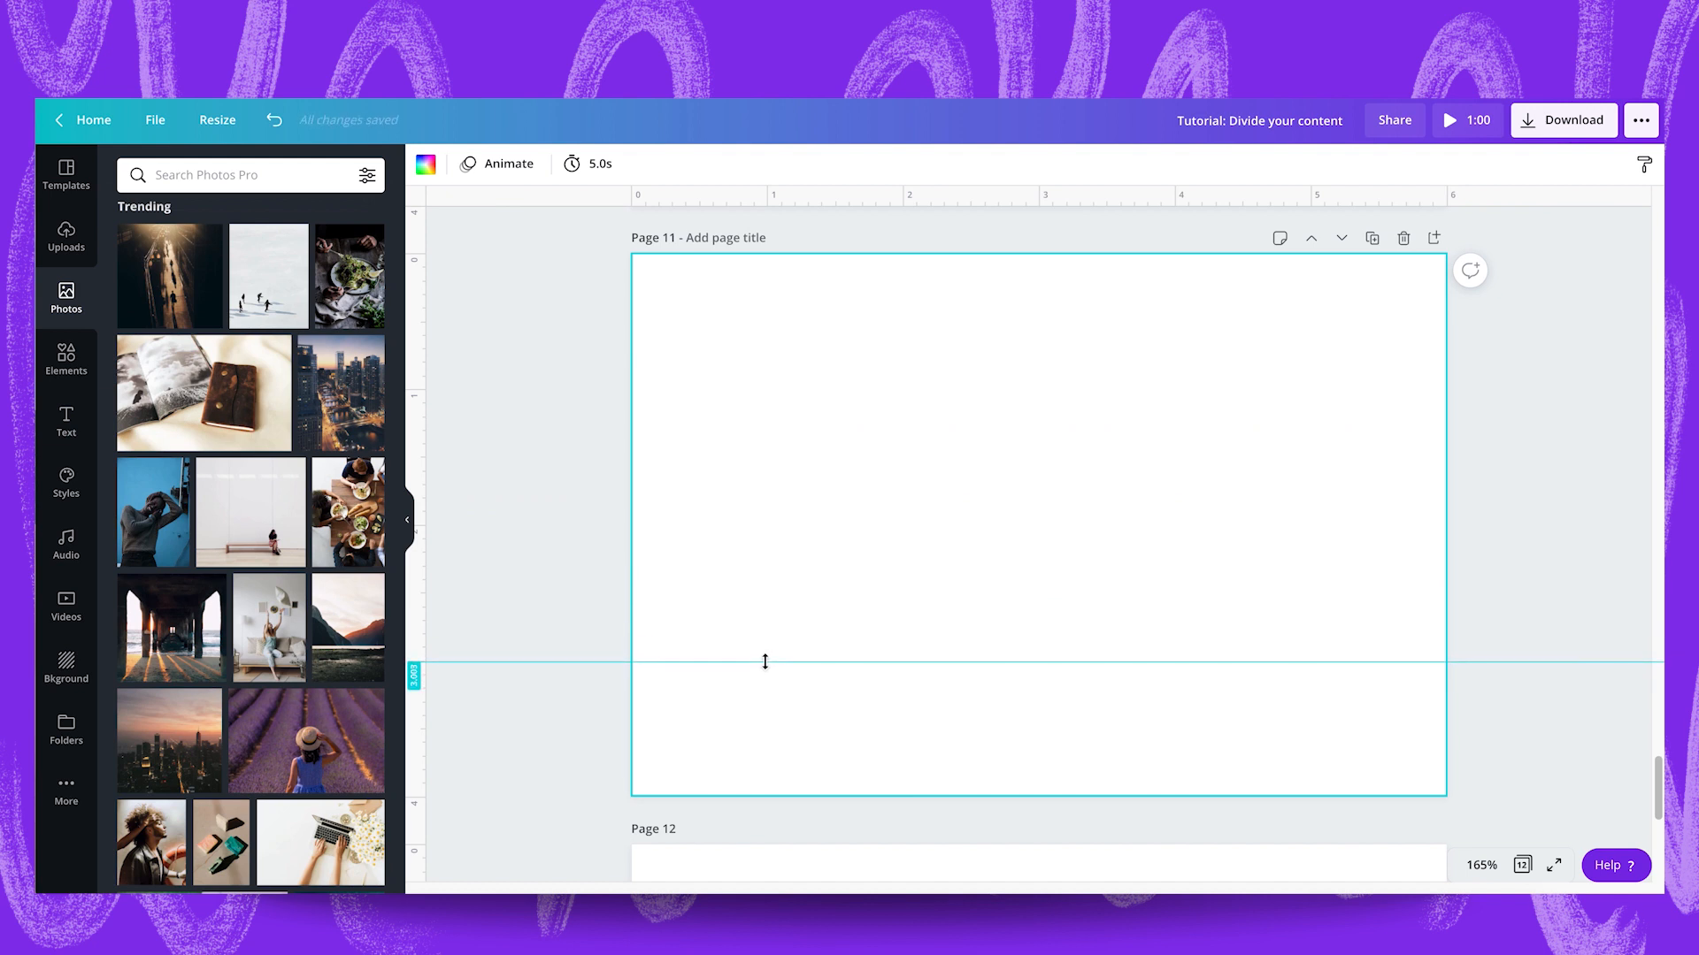
drag(766, 661, 765, 662)
drag(791, 199, 782, 527)
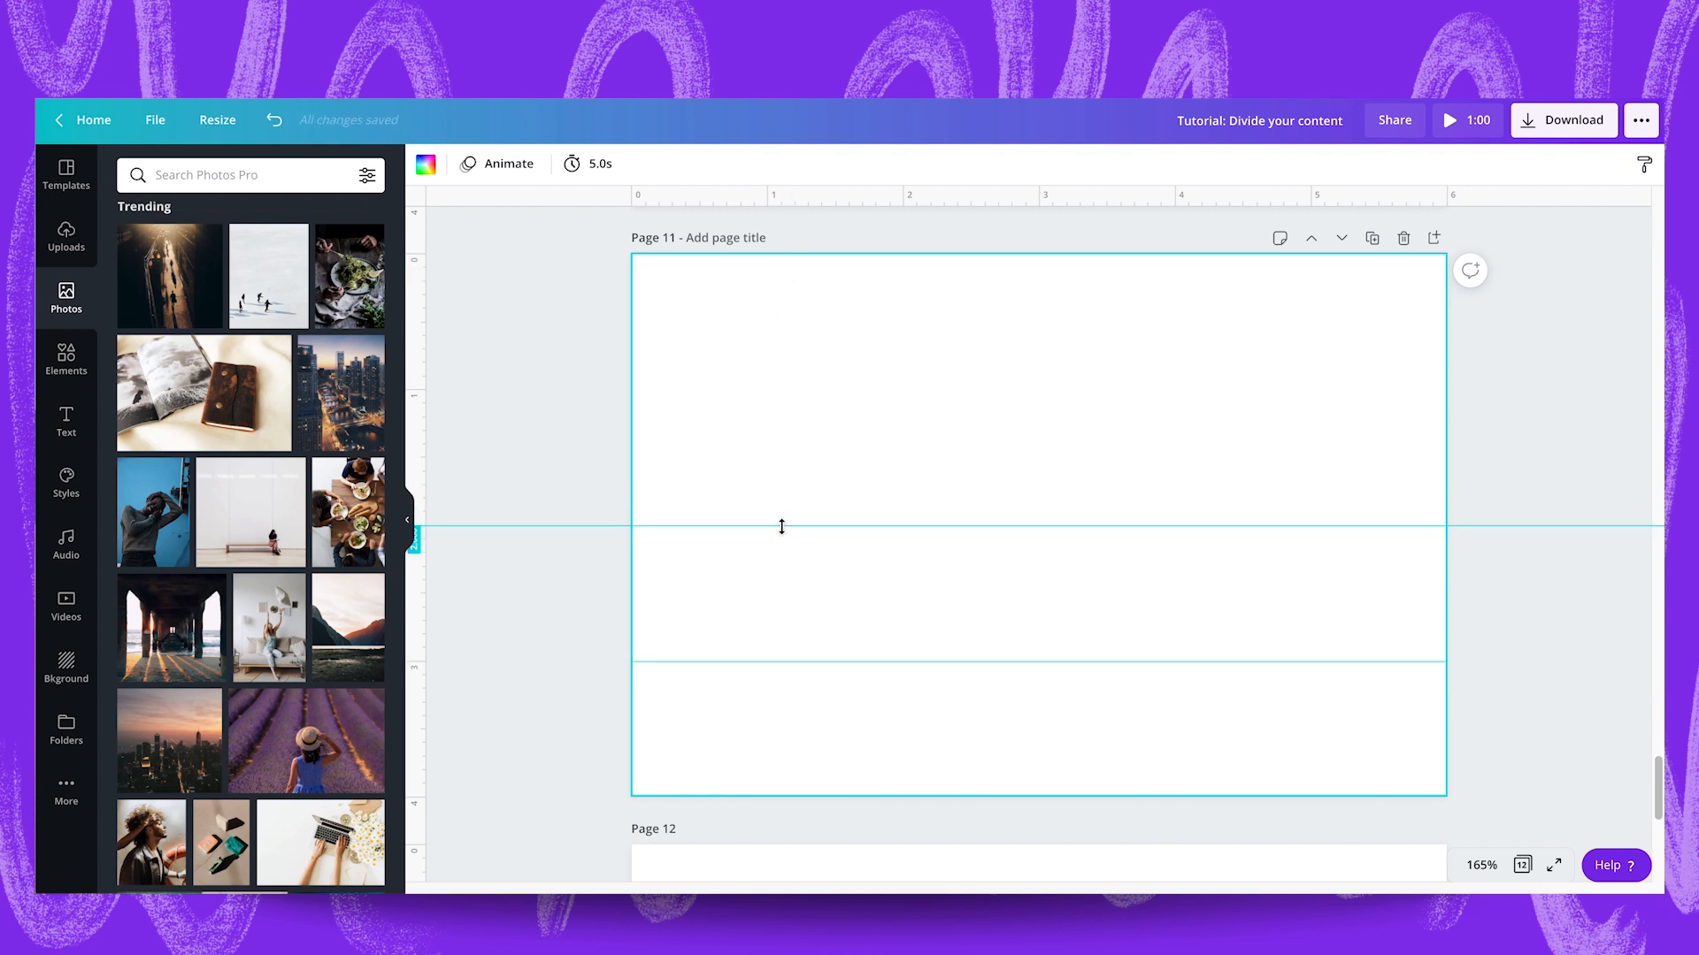
drag(840, 201, 824, 390)
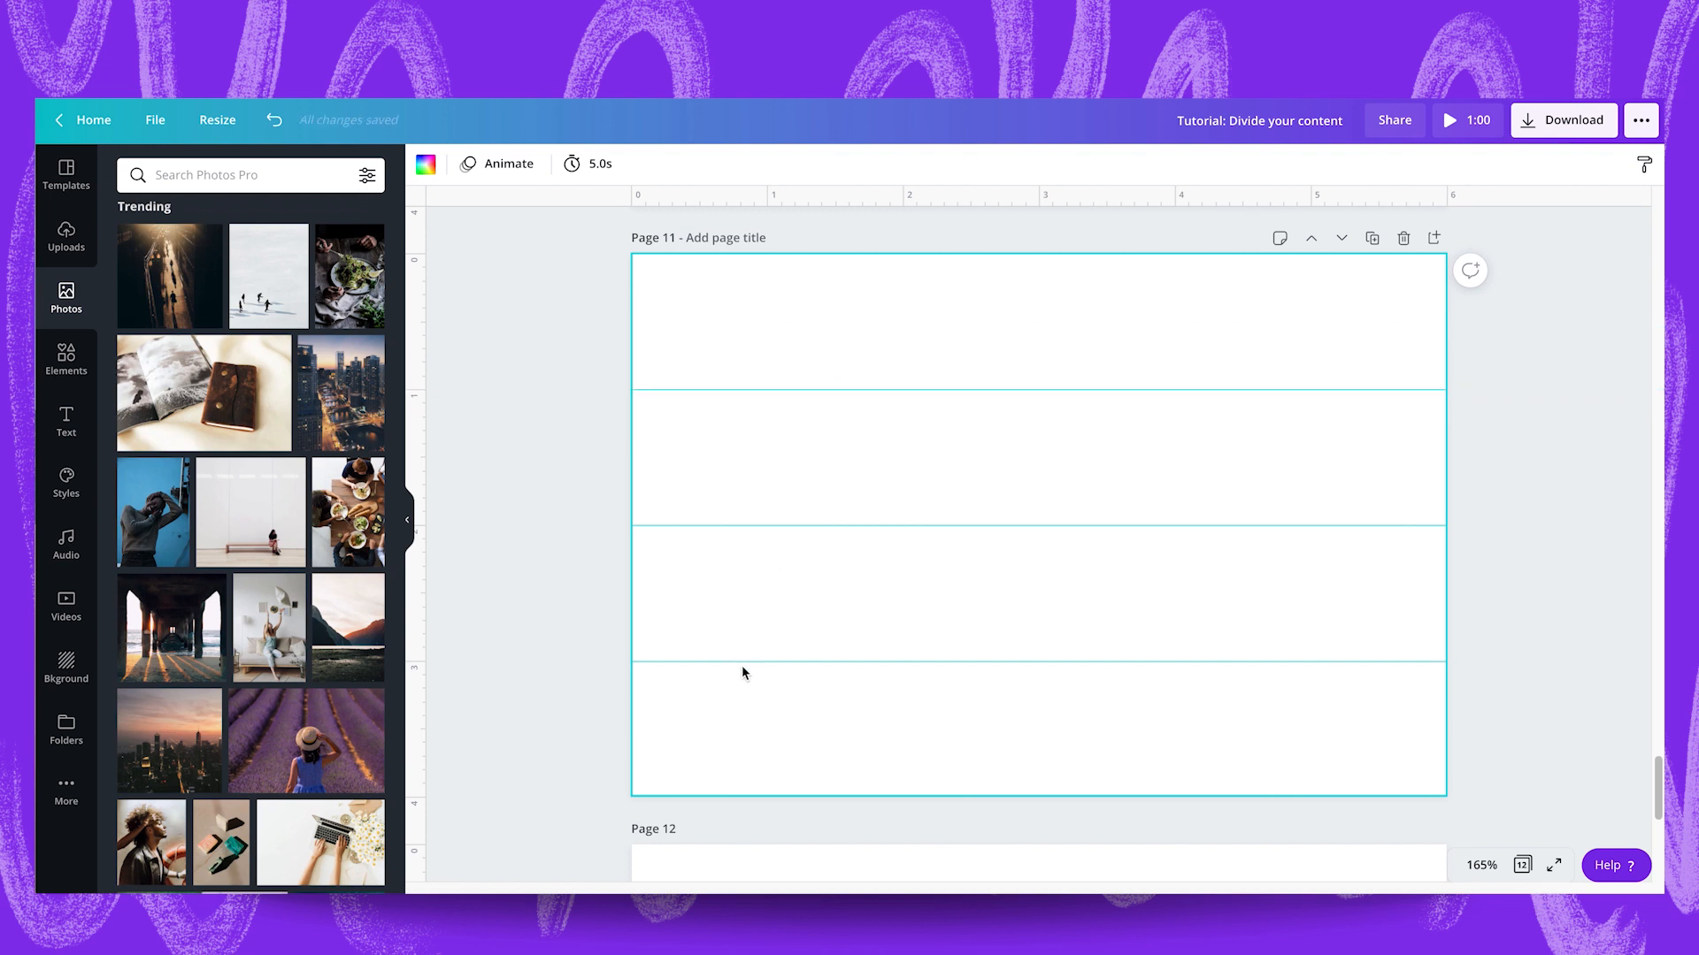
drag(742, 663, 742, 664)
drag(418, 468, 1392, 441)
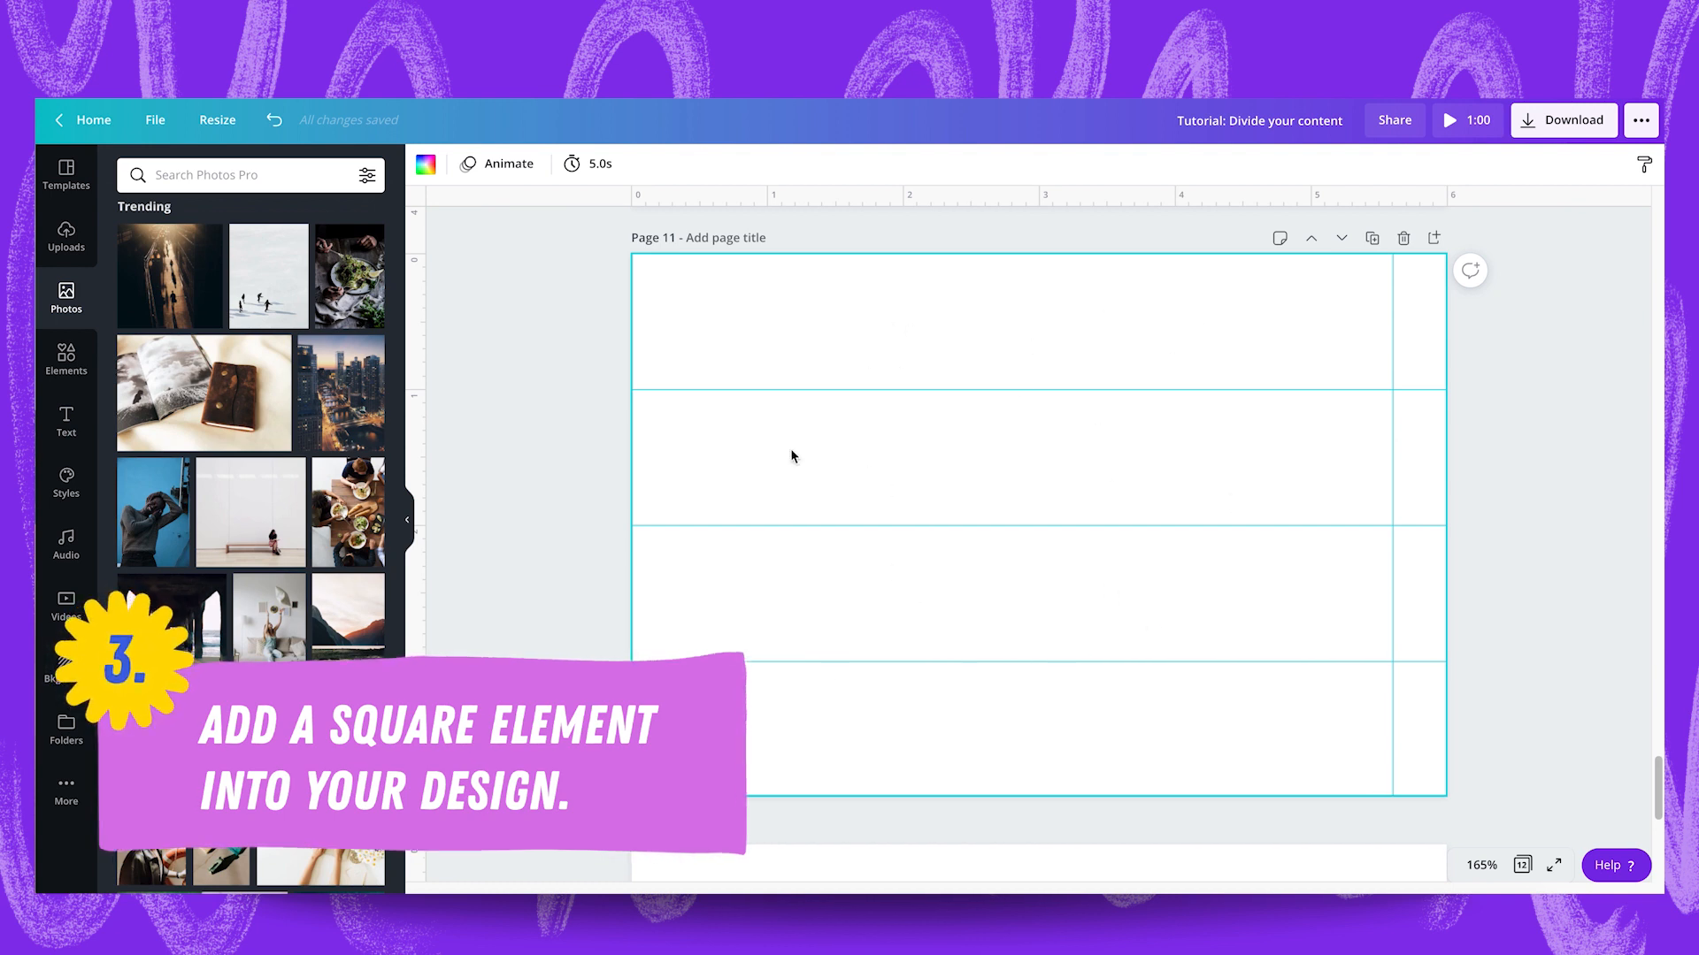
Add a square shape and stretch it over the full page height, from the left edge to the vertical guide.
click(65, 358)
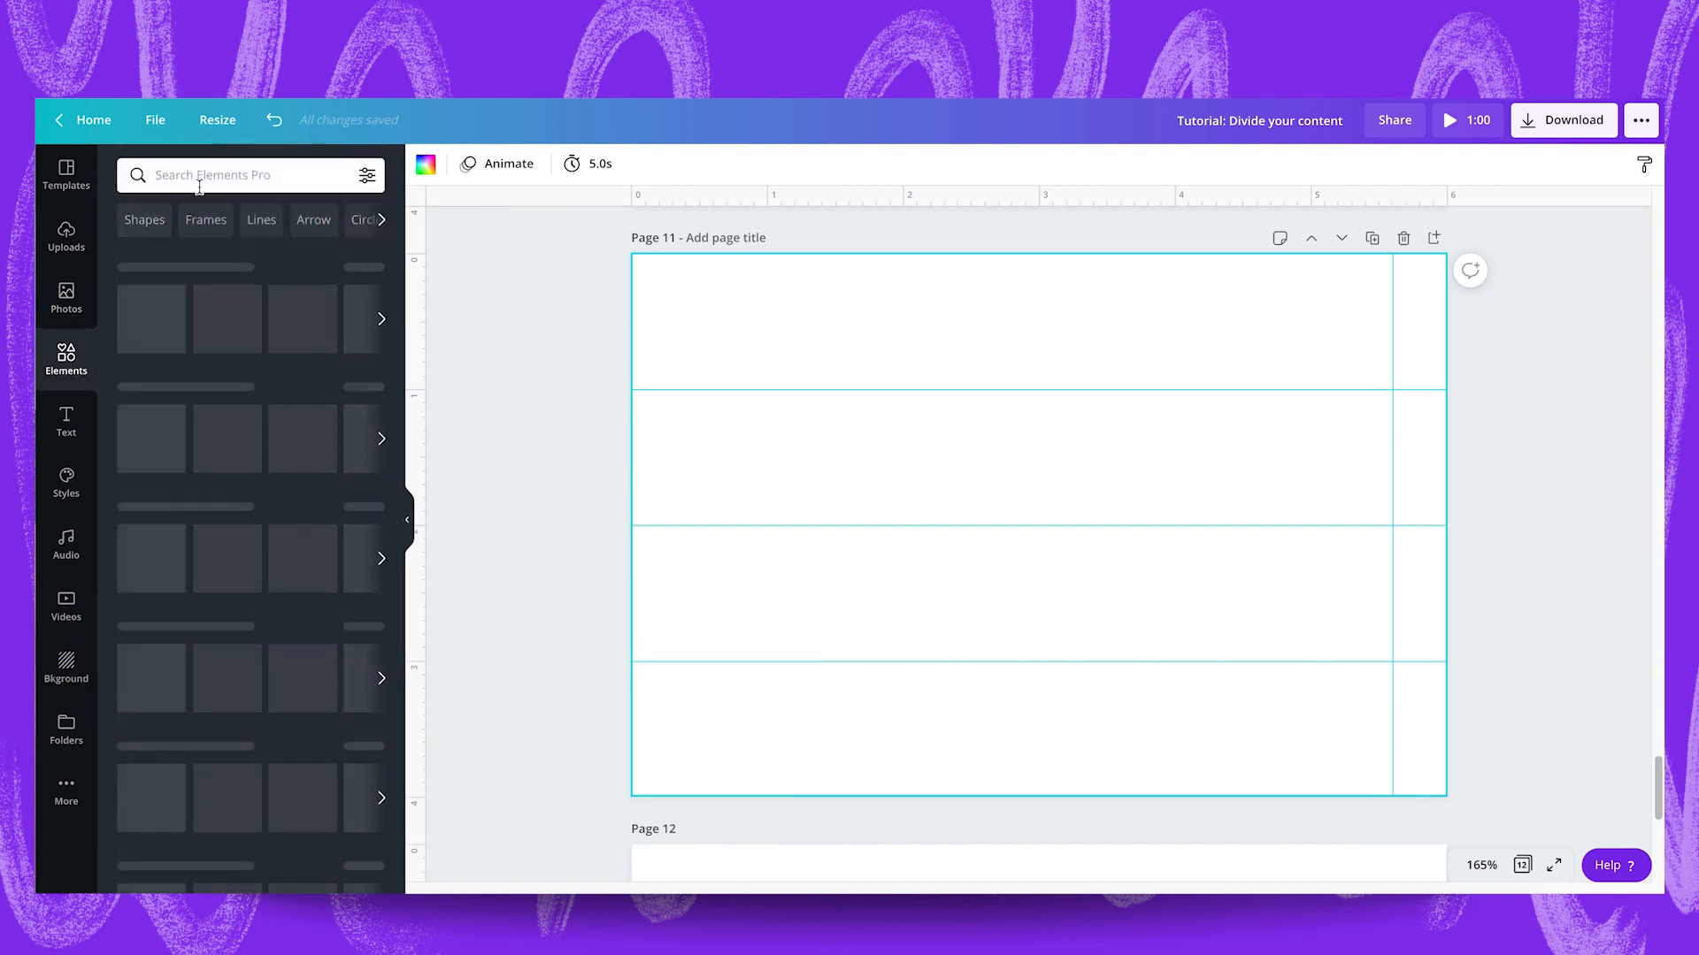
click(227, 661)
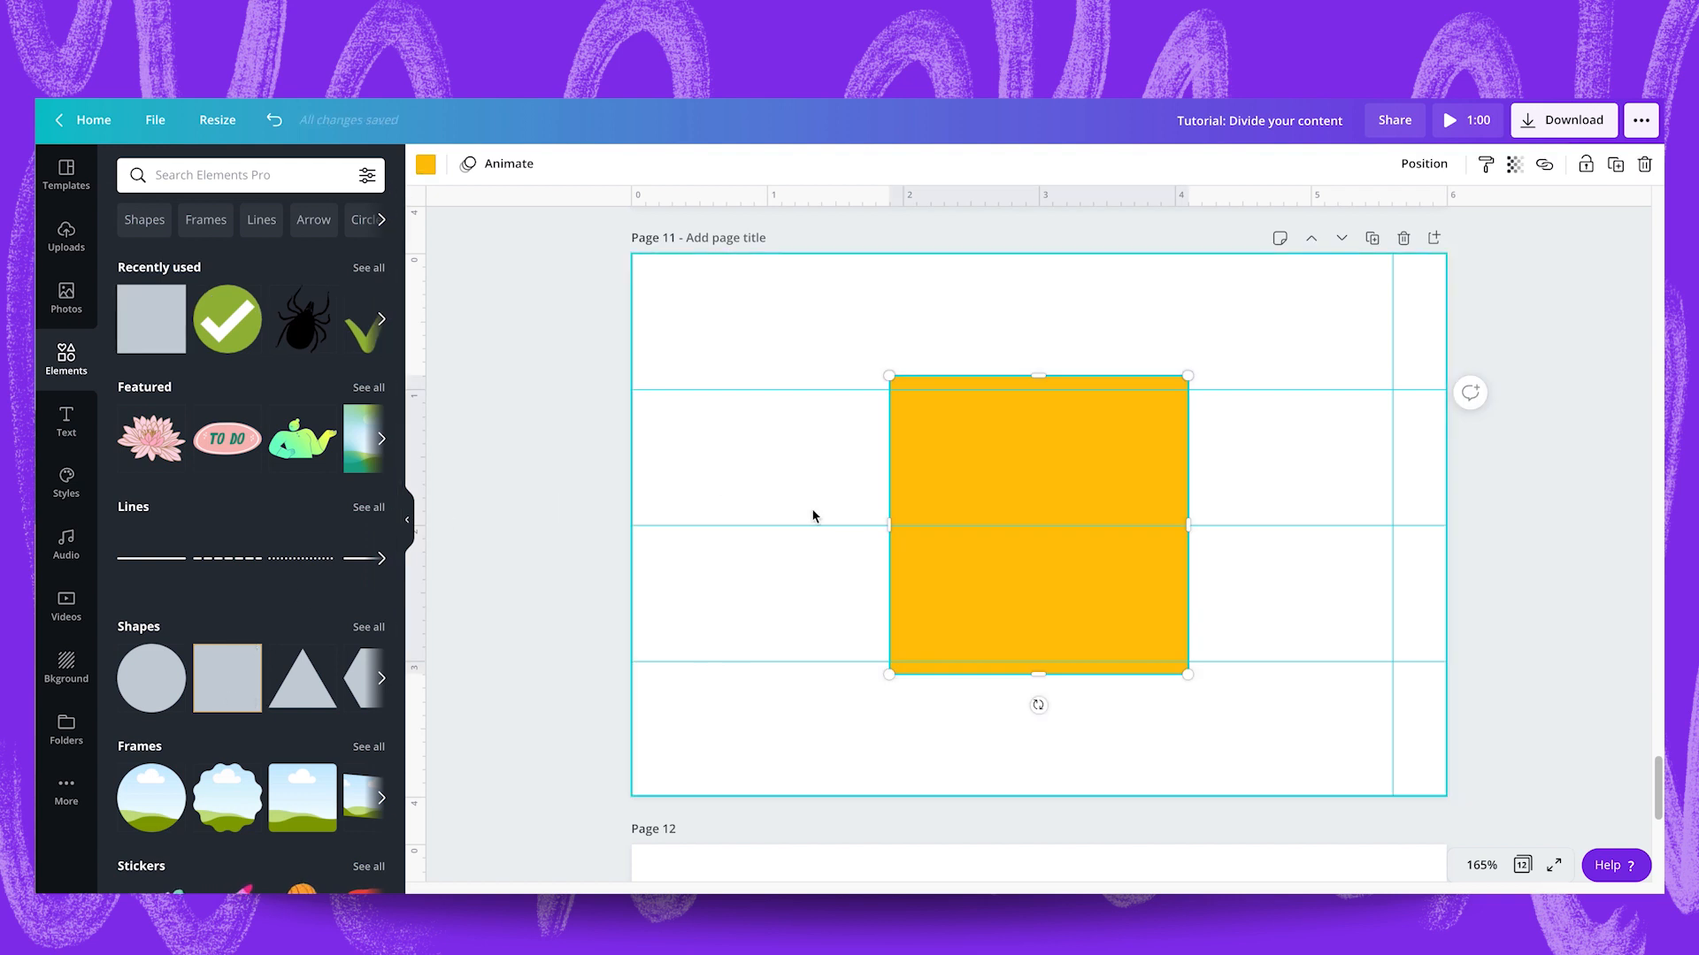
drag(951, 475, 693, 353)
drag(929, 552, 1262, 702)
drag(1179, 524, 1389, 521)
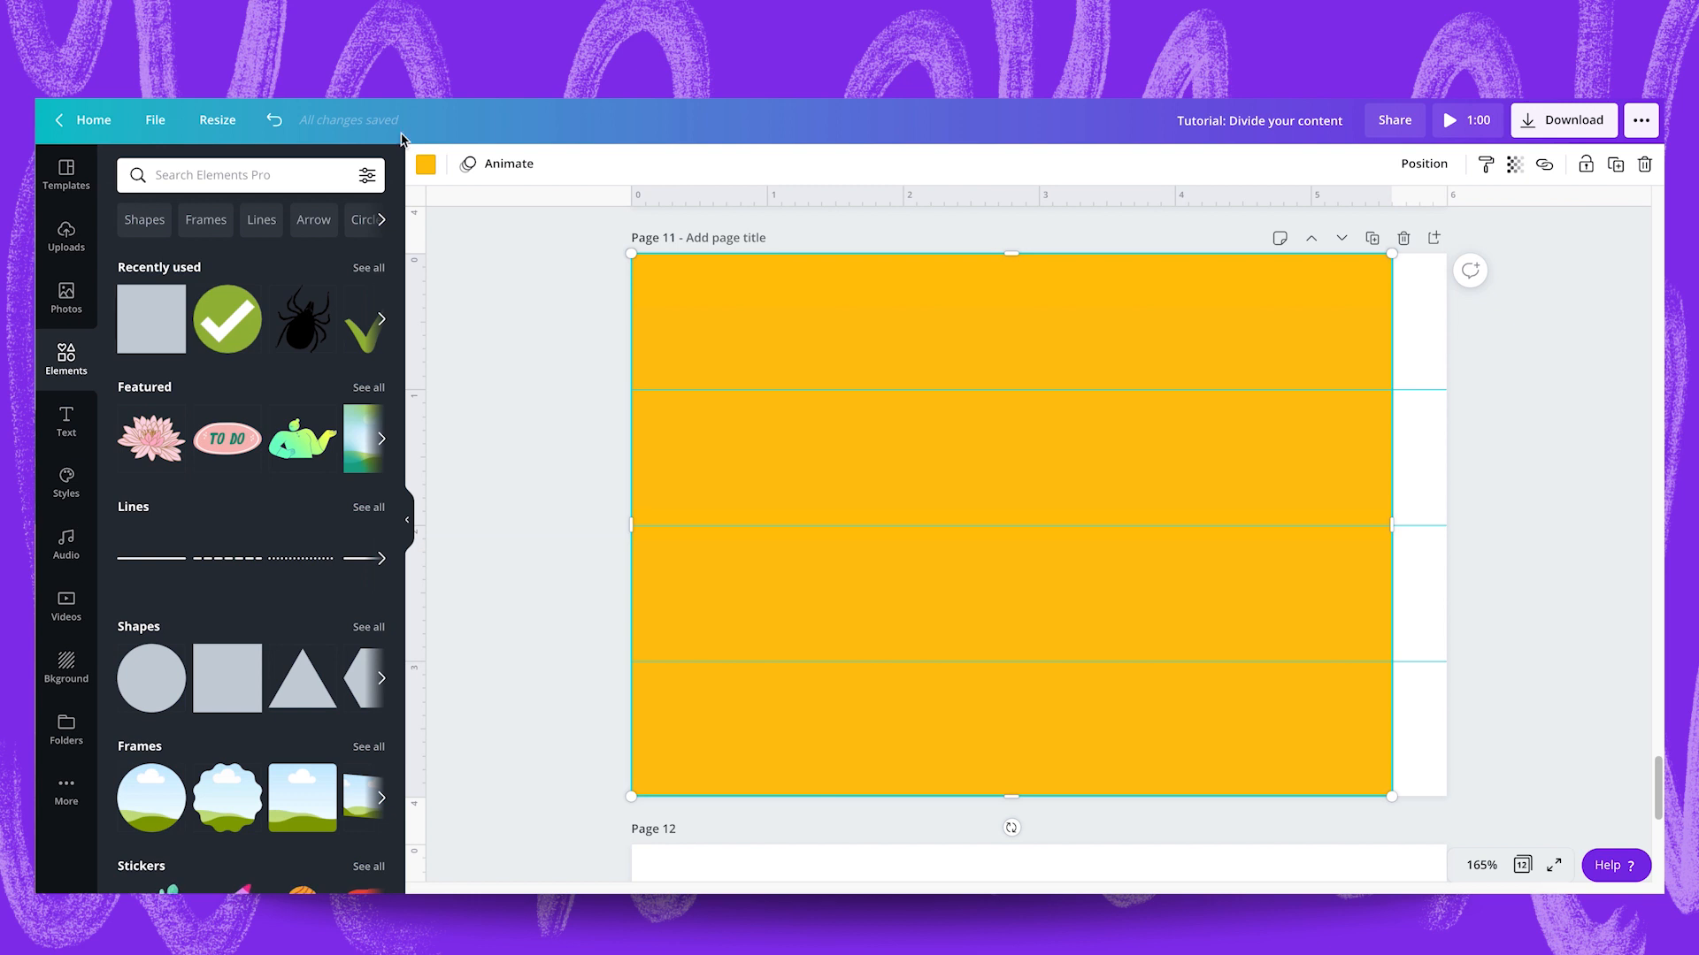
Recolour the large rectangle with the peach document colour #fddacd.
click(423, 166)
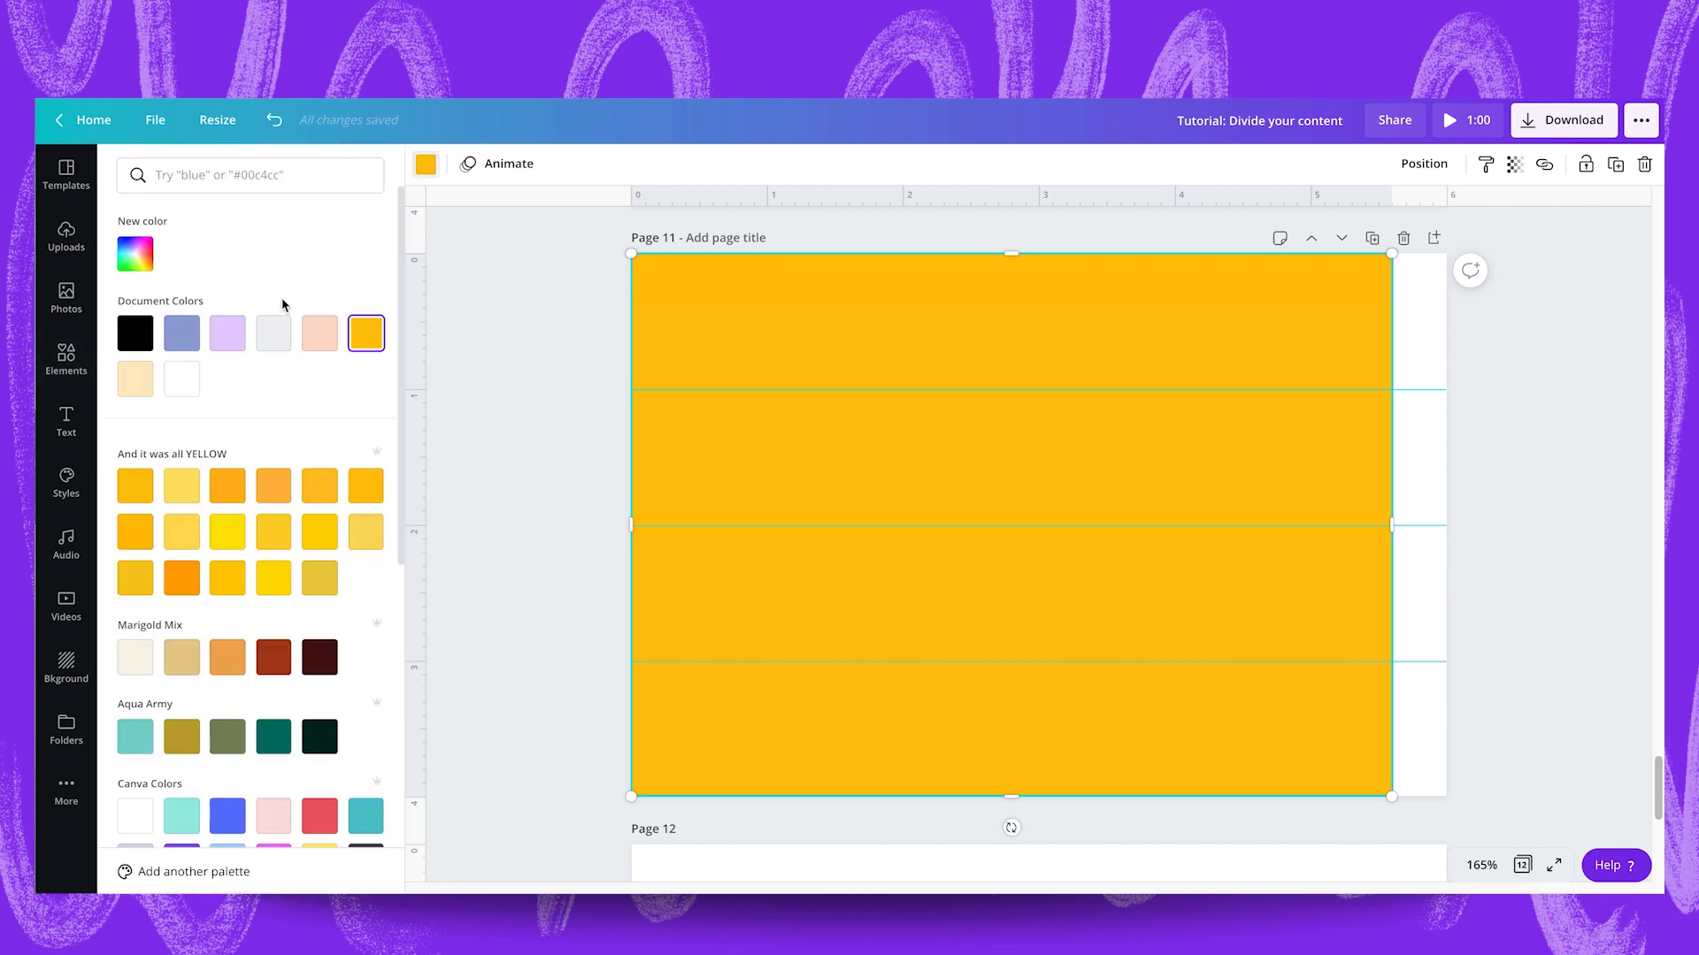
click(323, 340)
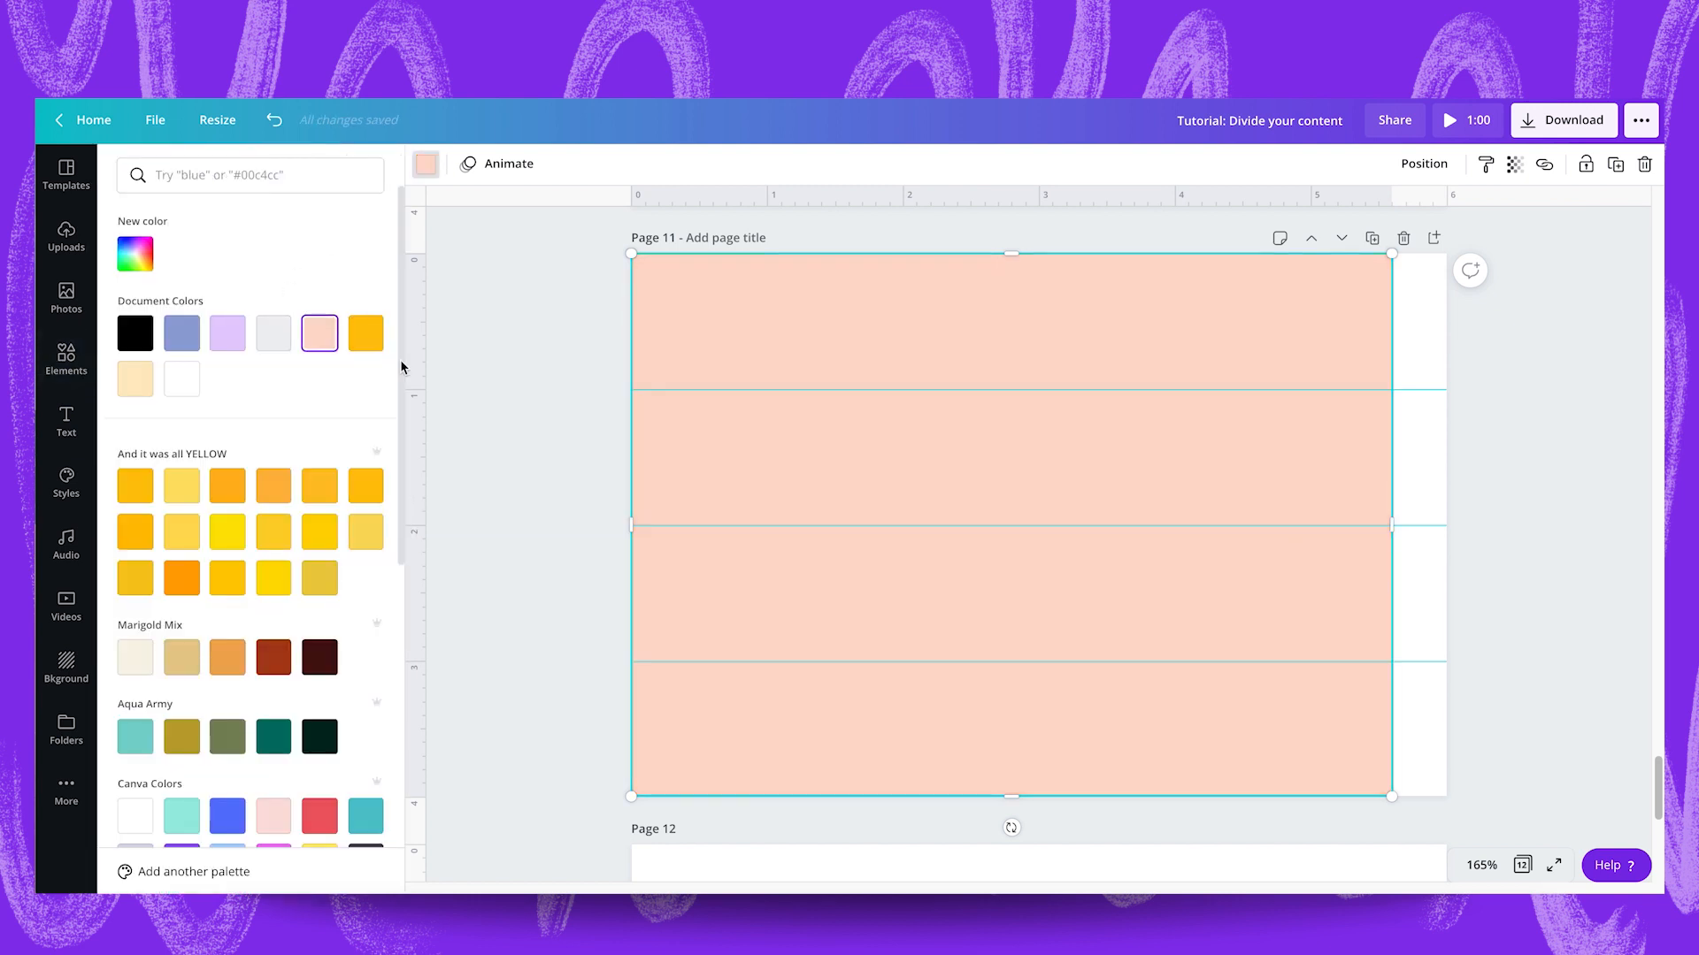
click(493, 411)
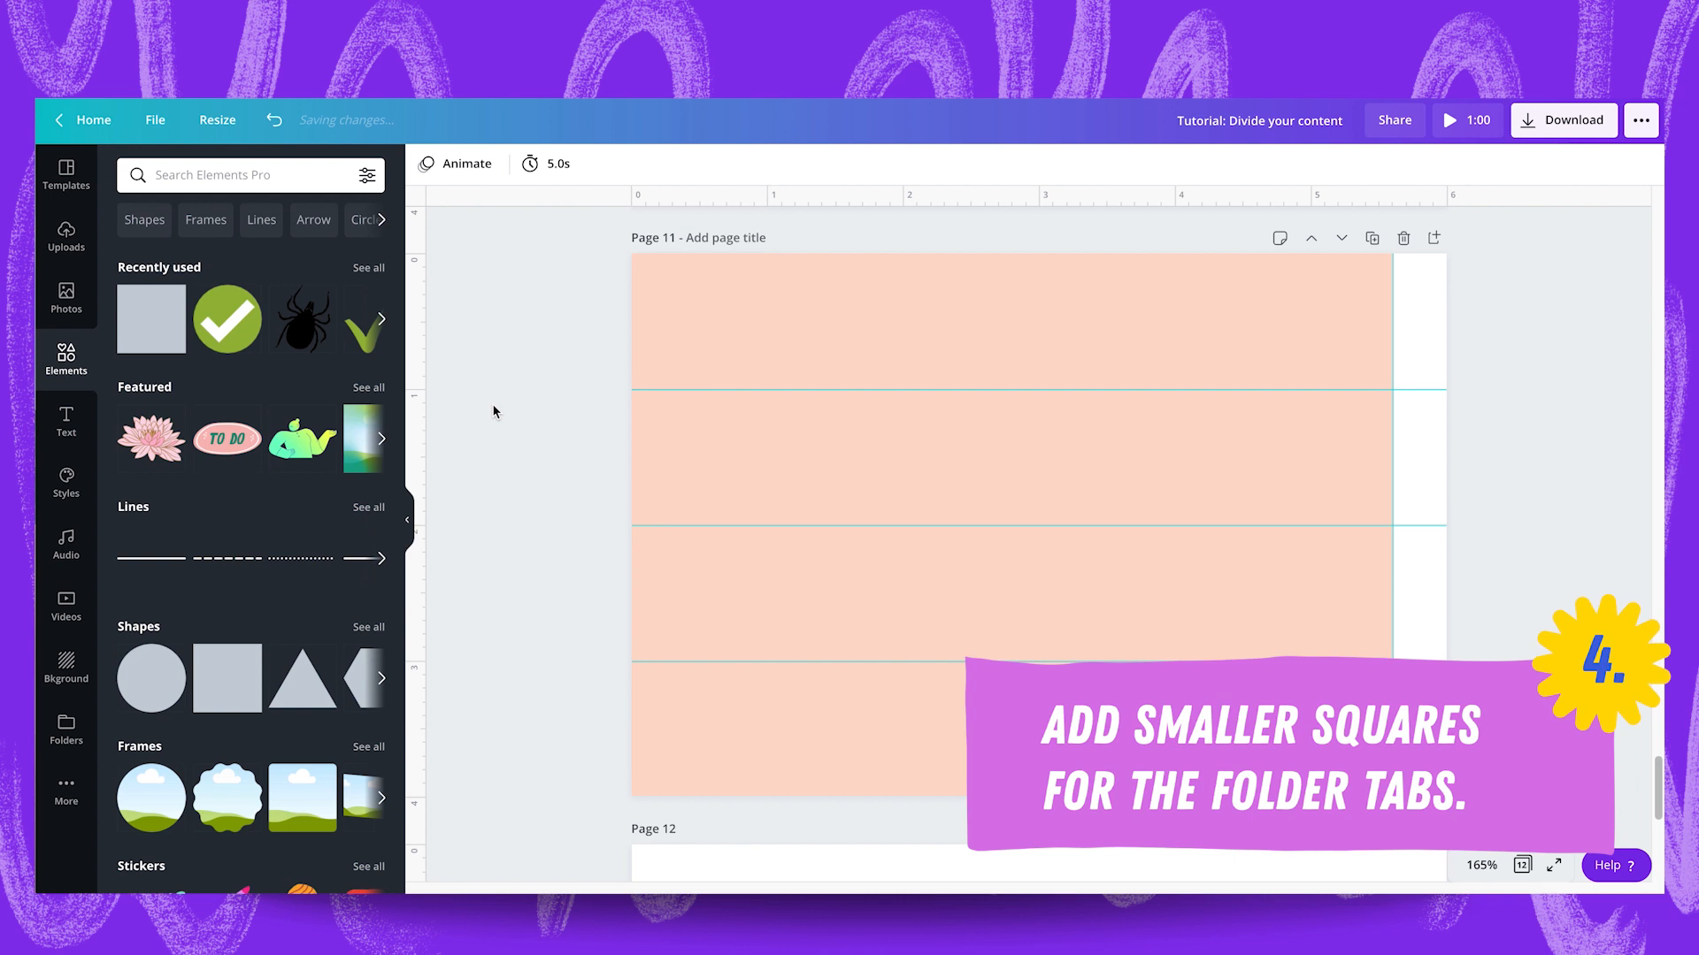
Add a rounded square shape, shorten it to one guide row, and place it in the page's top-right corner.
click(368, 627)
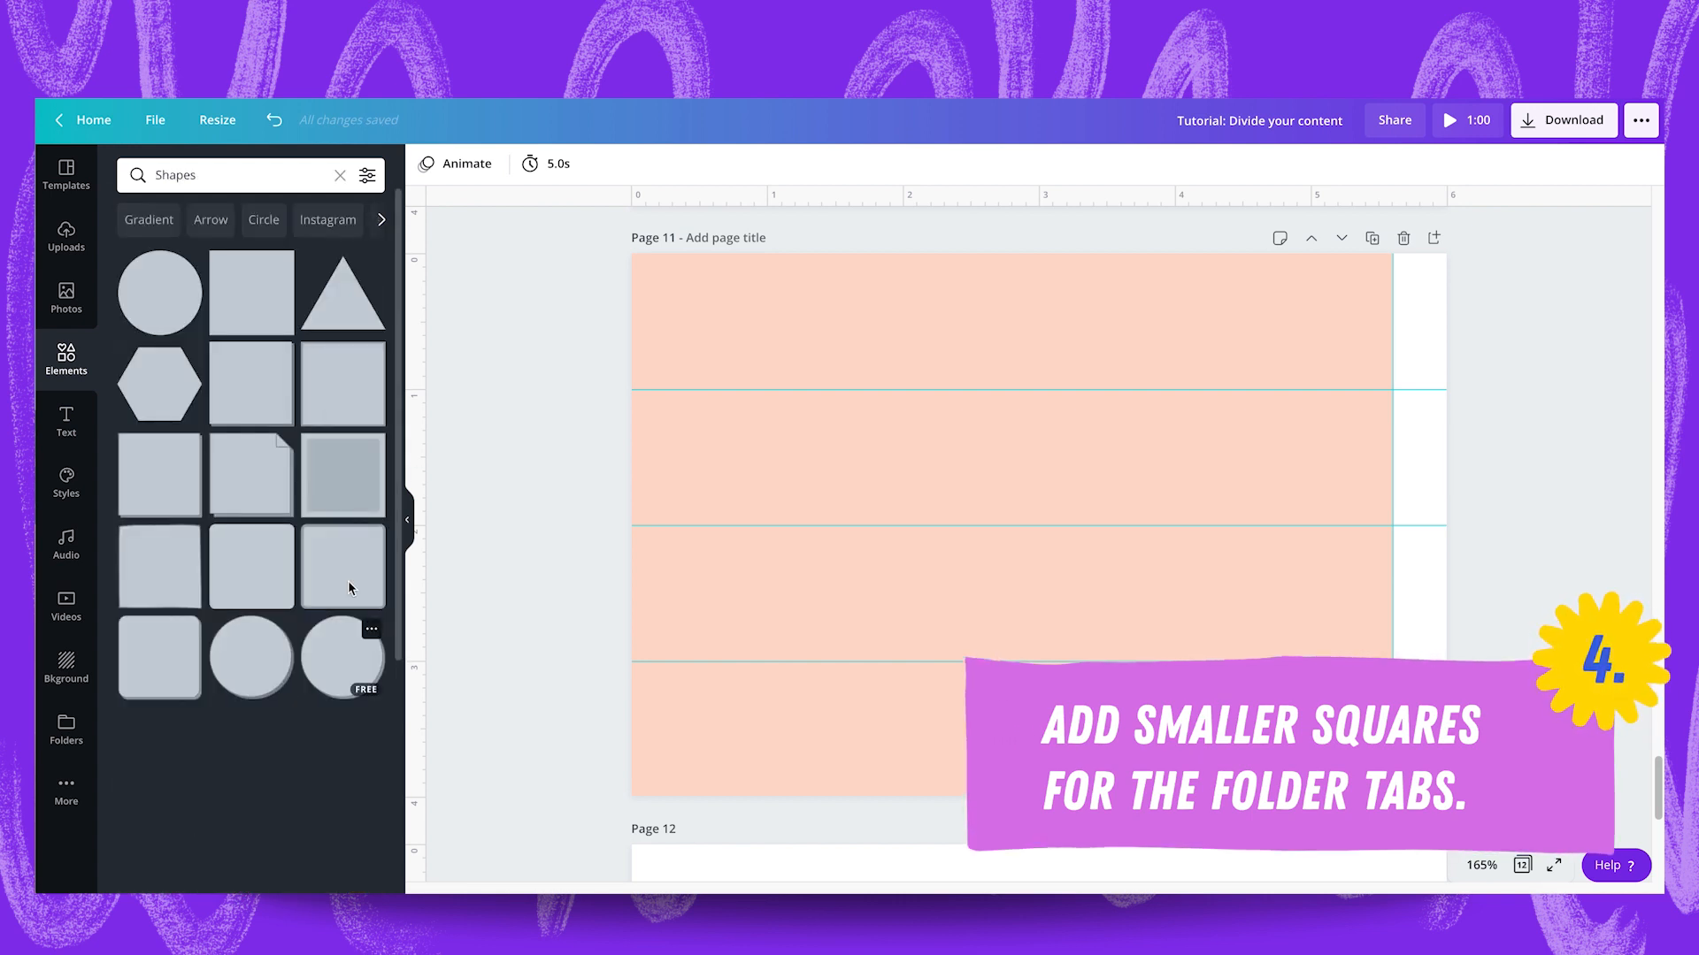
click(236, 569)
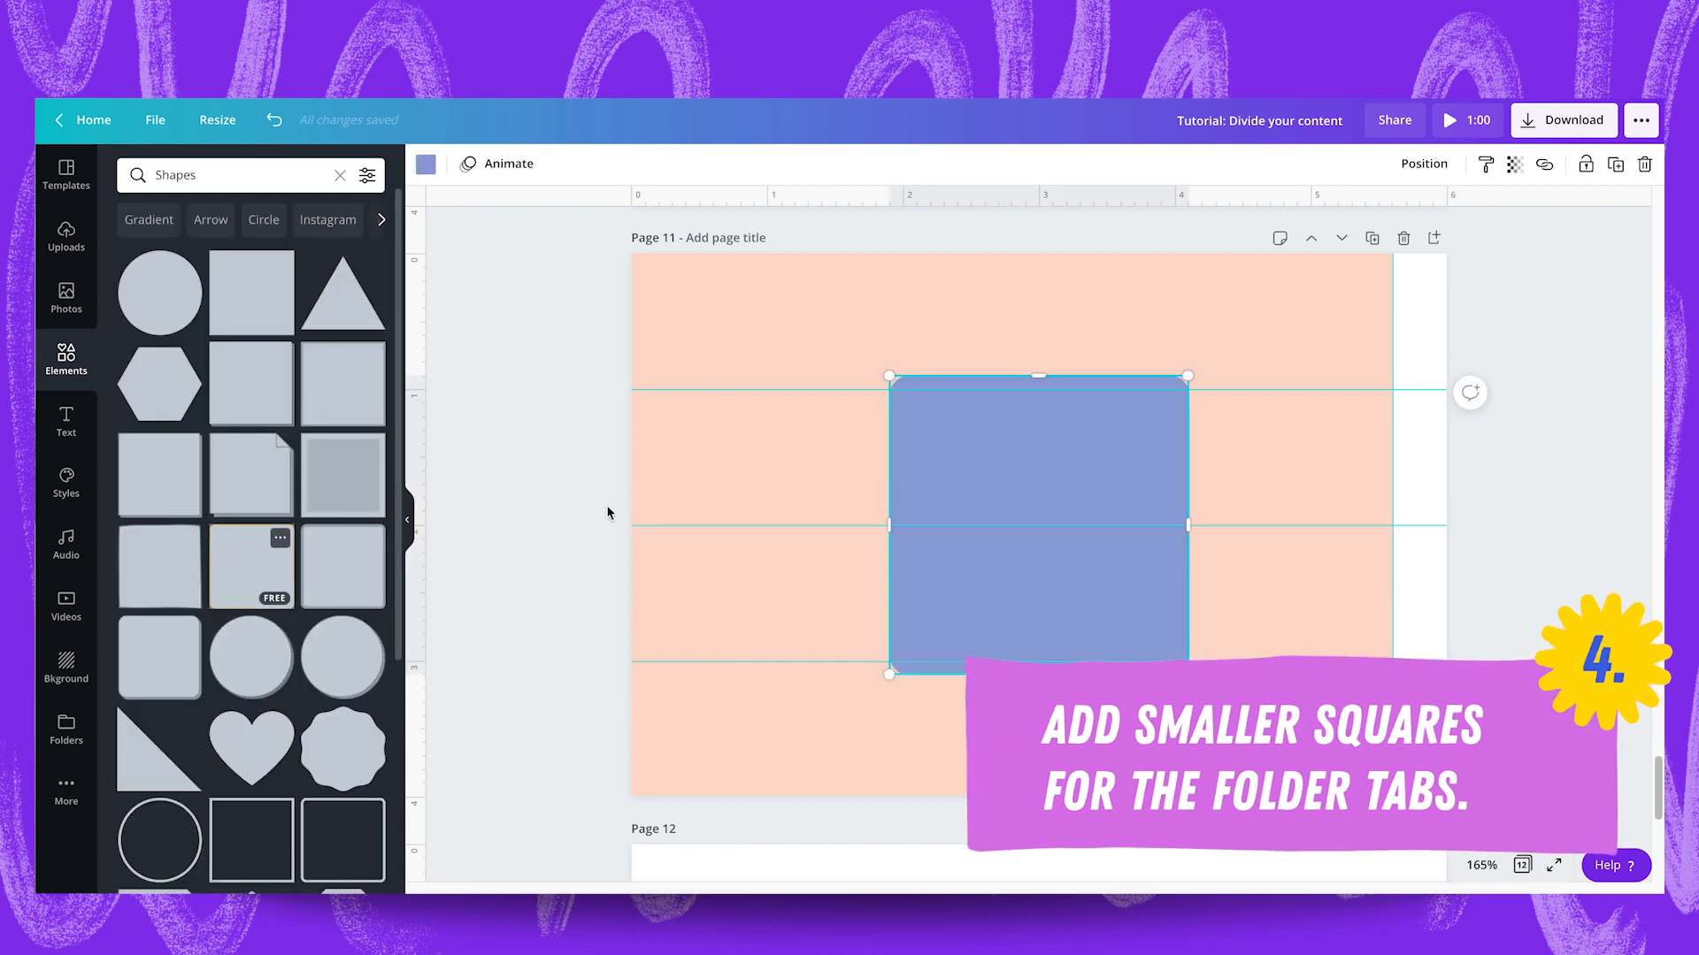
drag(1039, 675, 1039, 522)
drag(1042, 386, 1043, 385)
drag(1069, 469, 1325, 333)
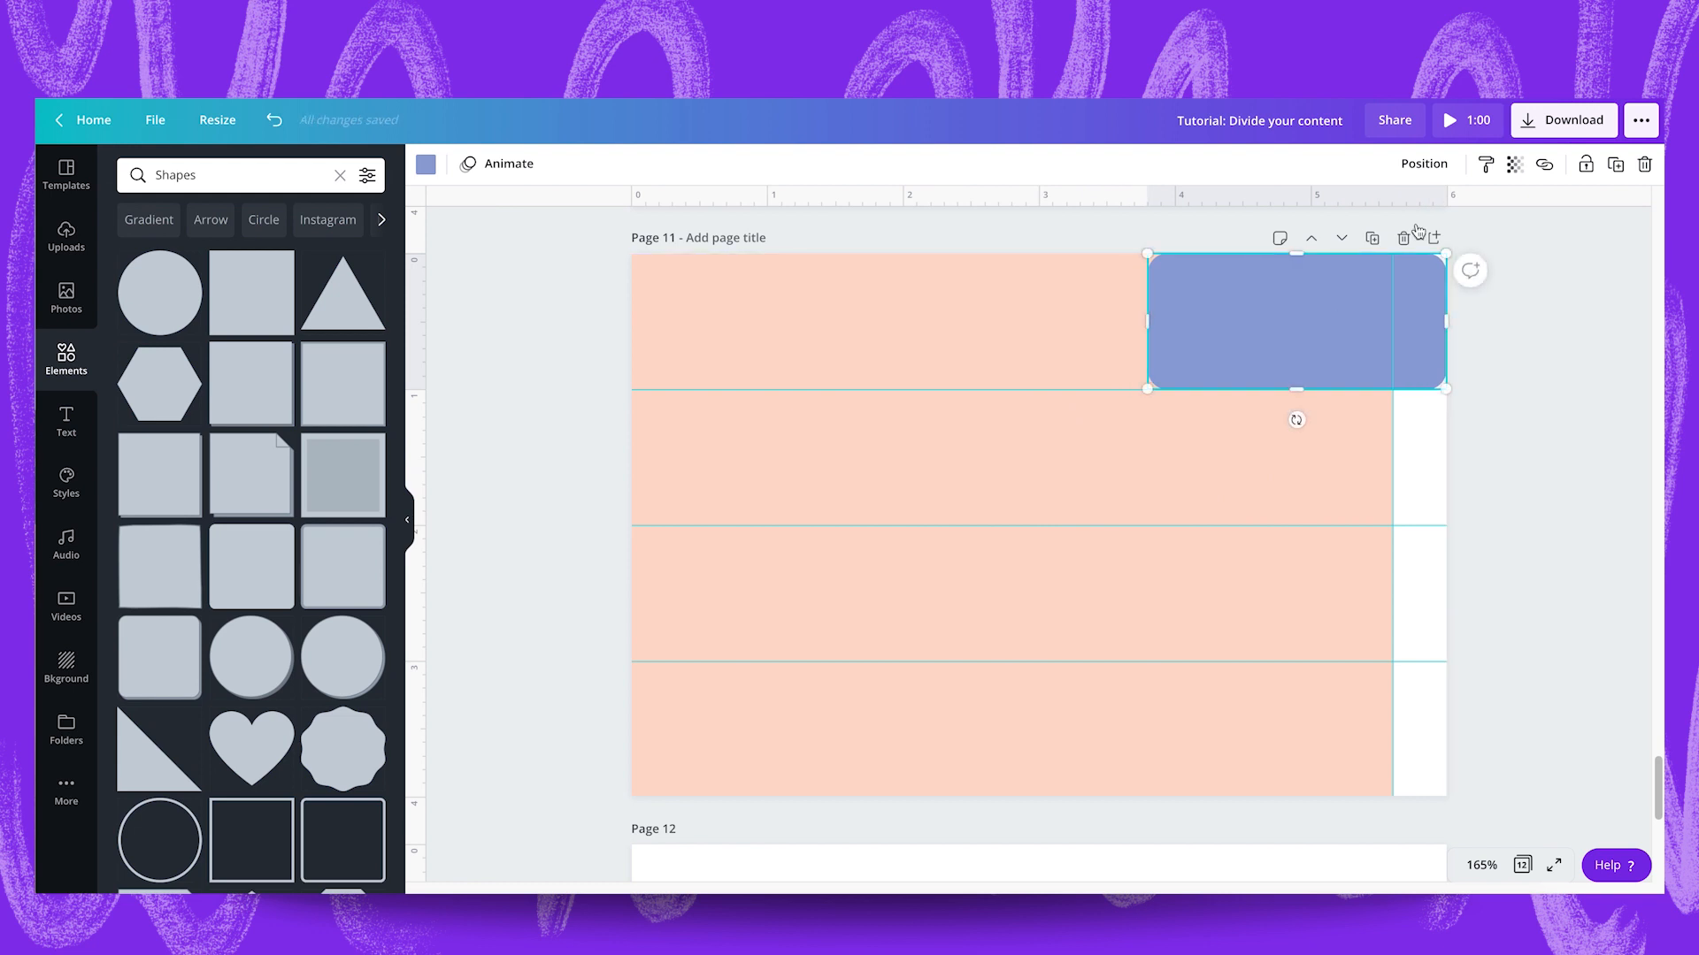
Send the rounded tab behind the large rectangle and colour it peach #fddacd.
click(1423, 163)
click(1385, 217)
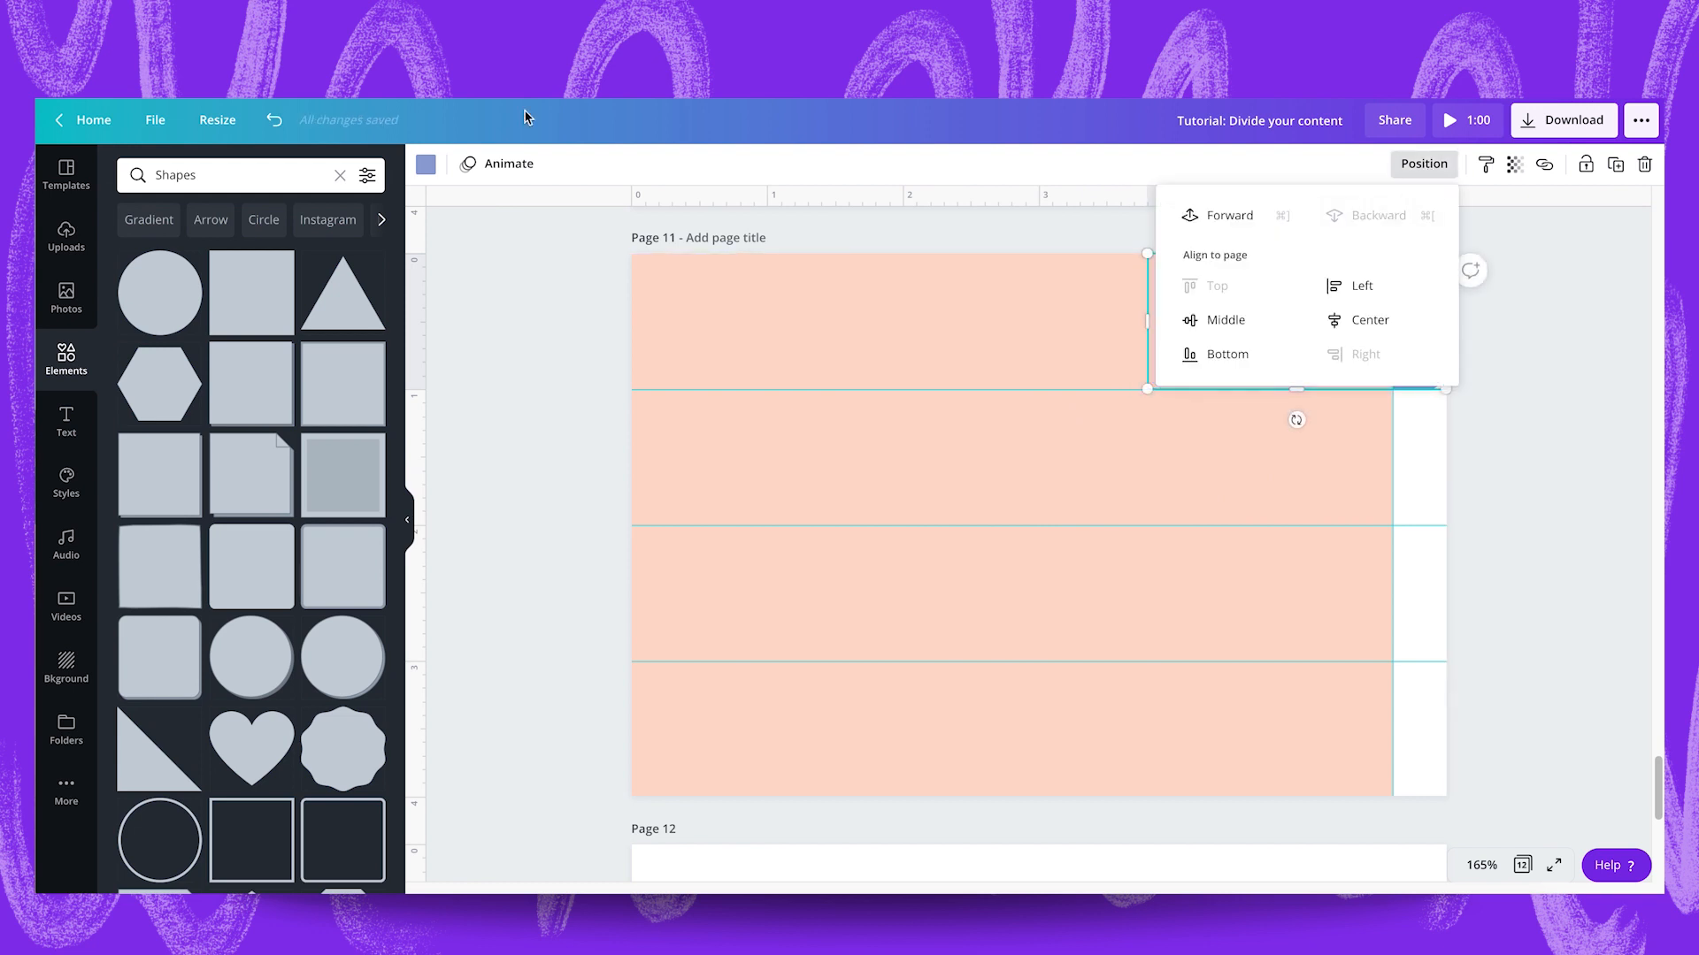
click(424, 165)
click(319, 333)
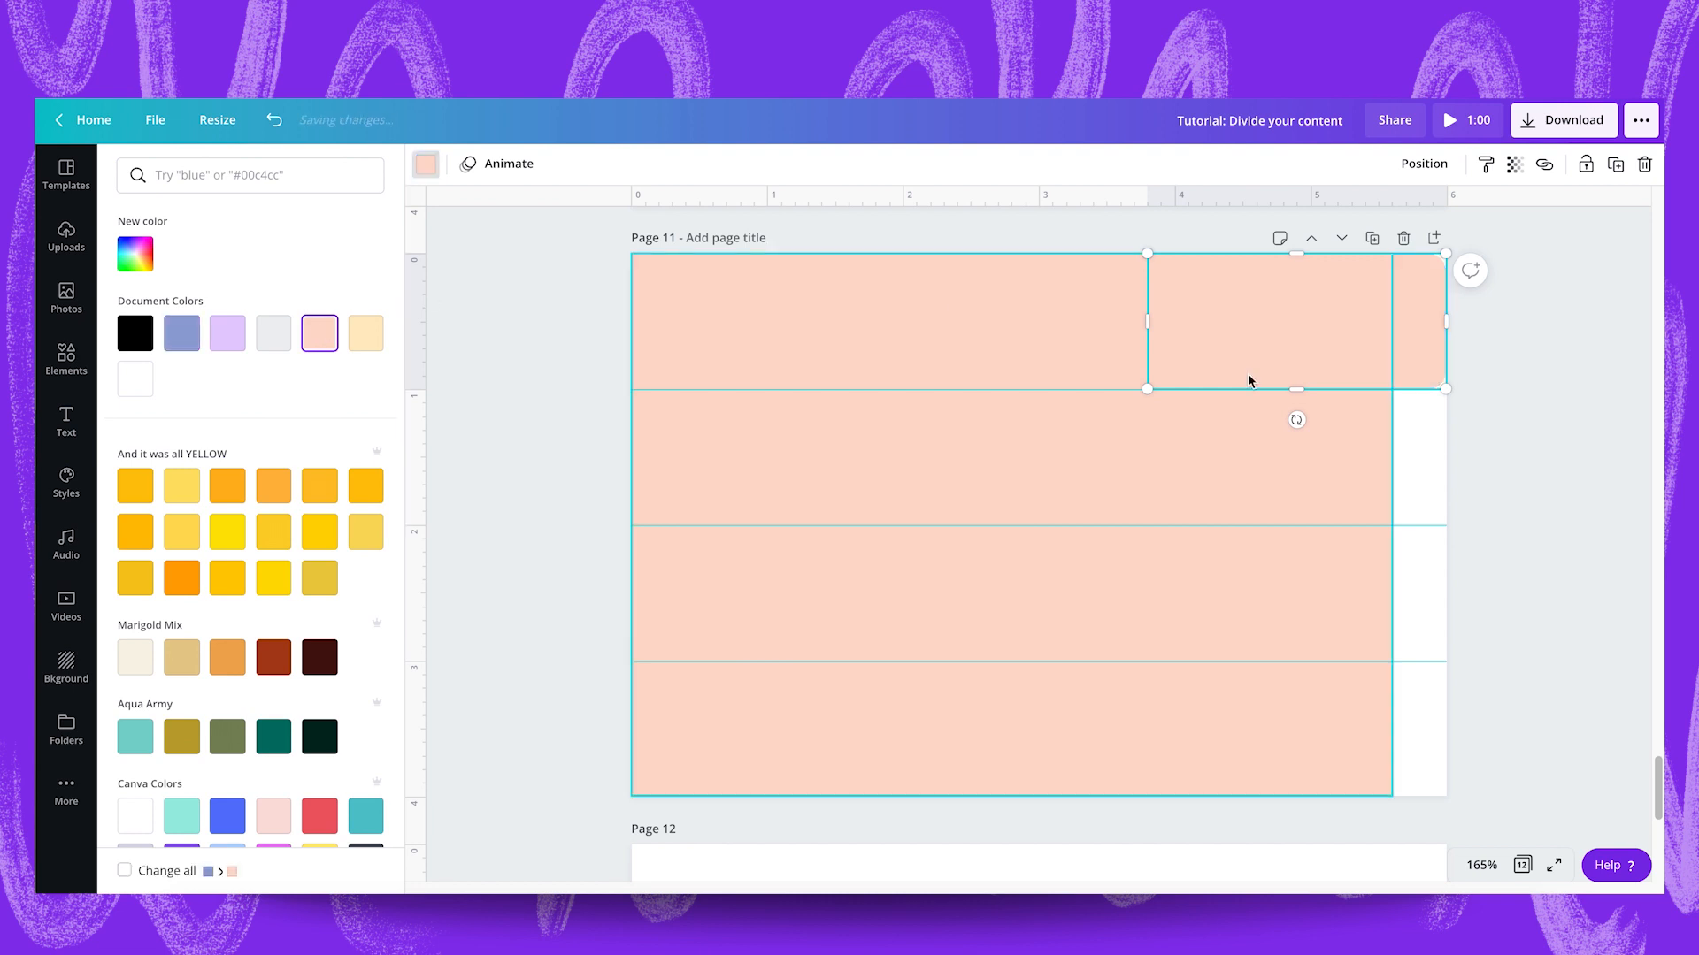
click(1592, 465)
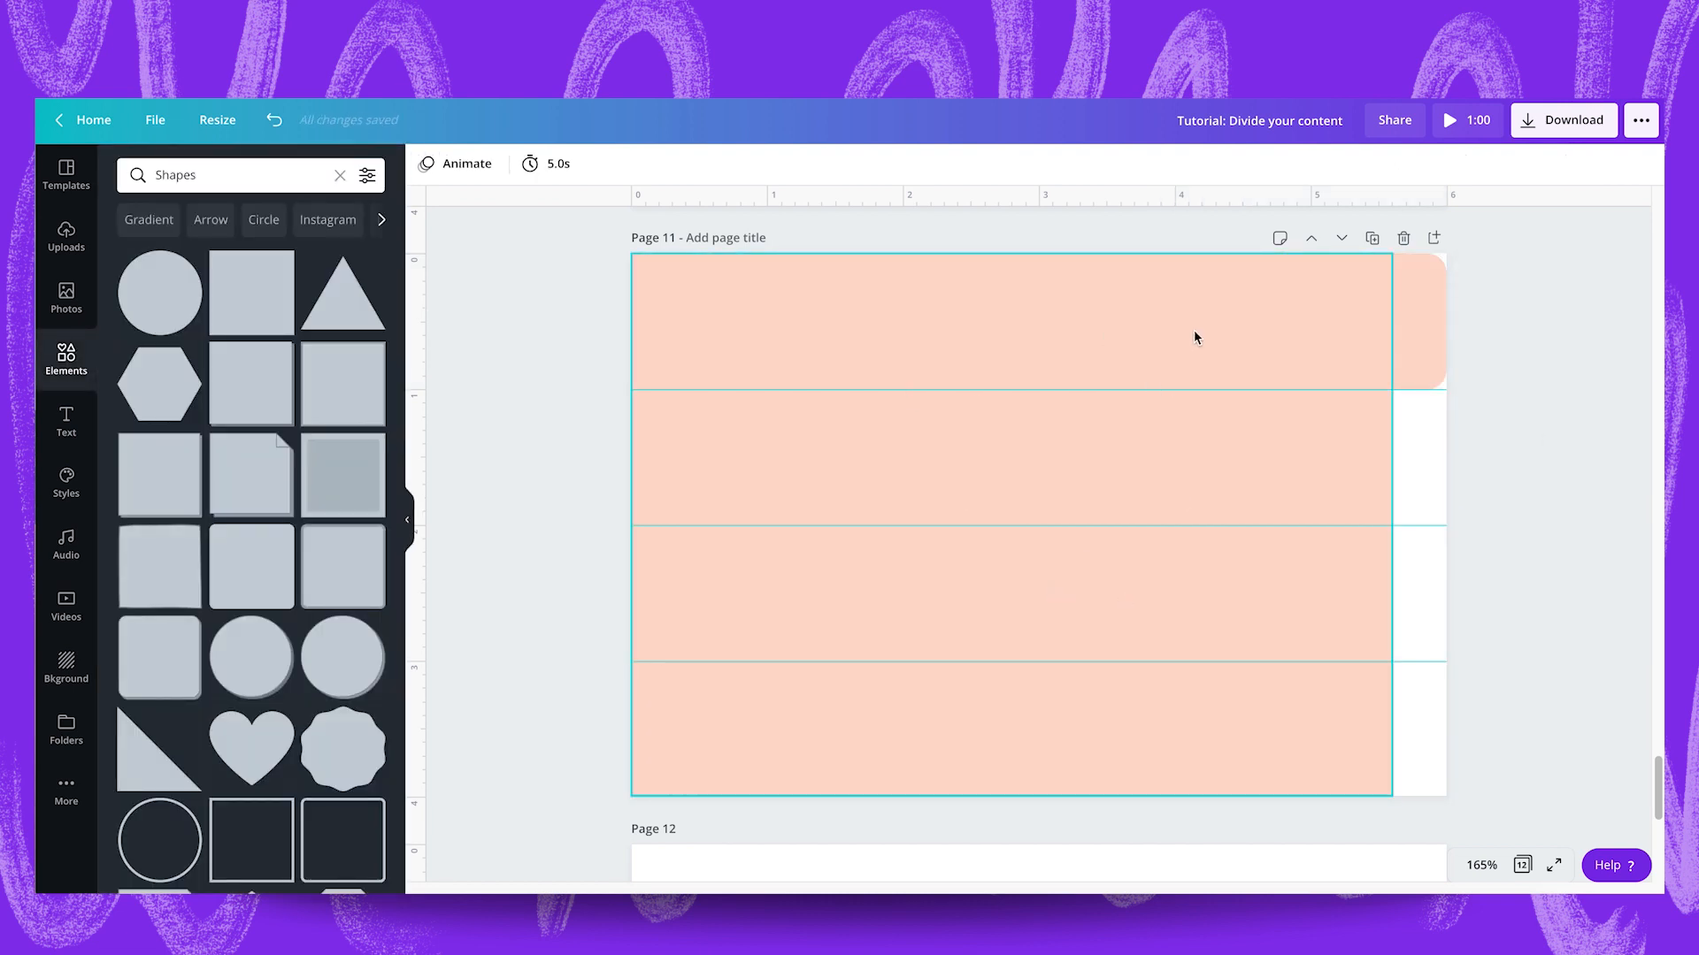
Duplicate the top peach tab into the second guide row and colour the copy lilac #e5ccfd.
drag(1425, 304, 1398, 435)
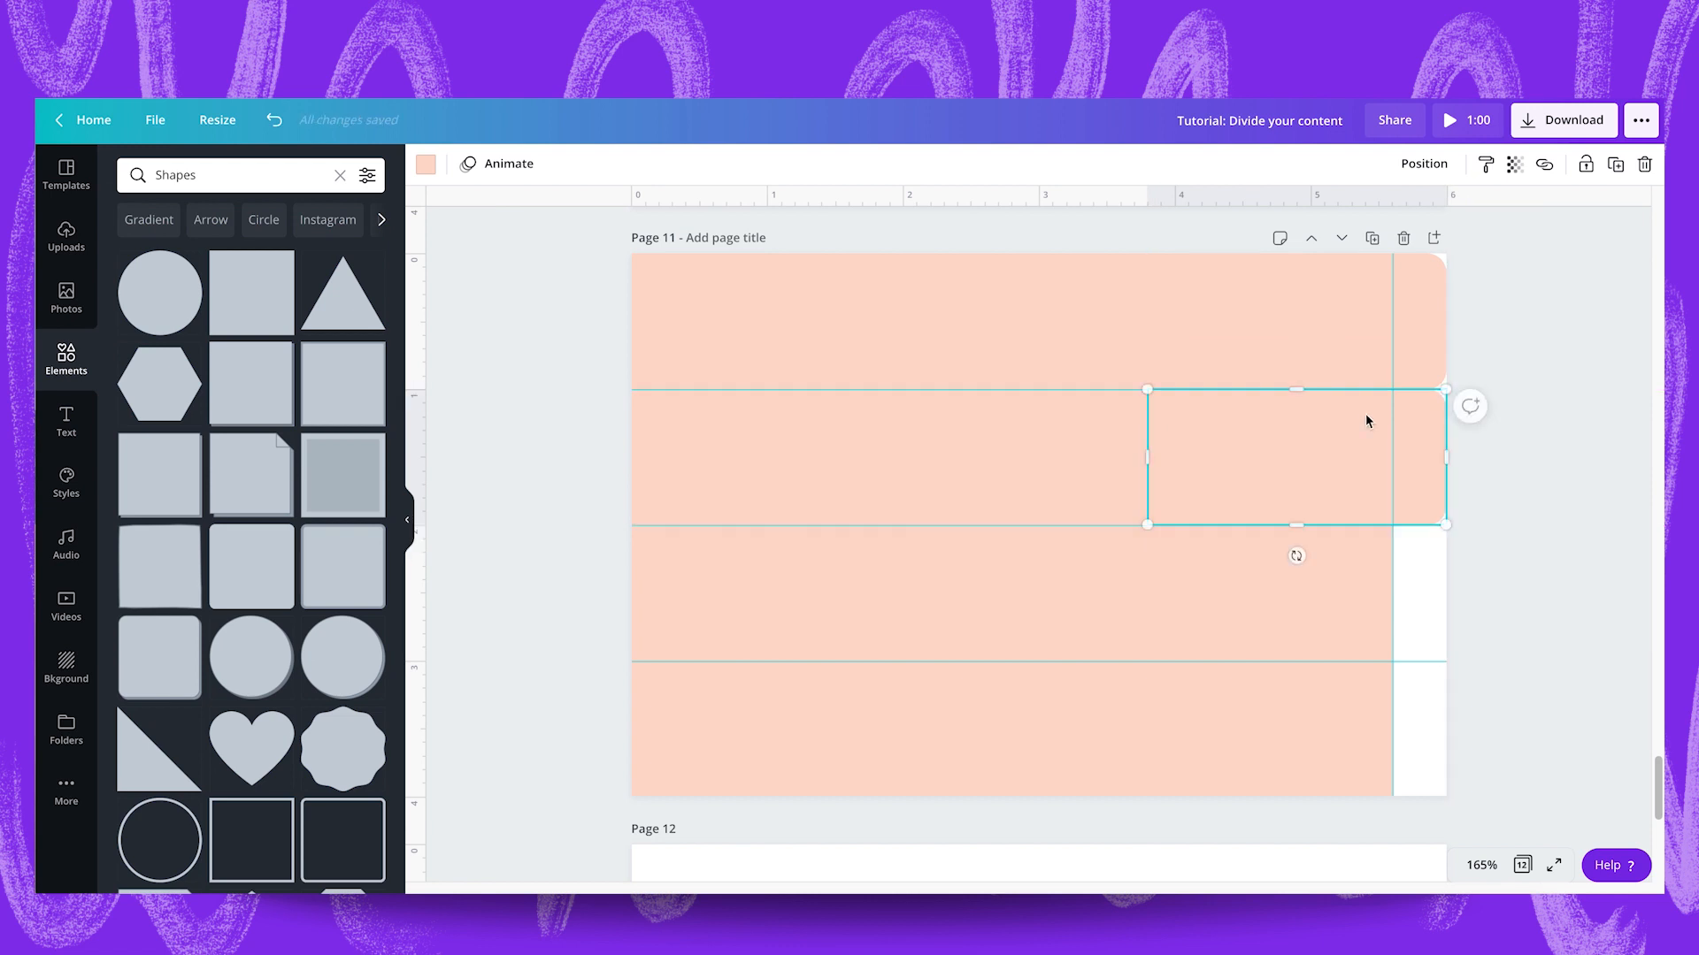
click(428, 166)
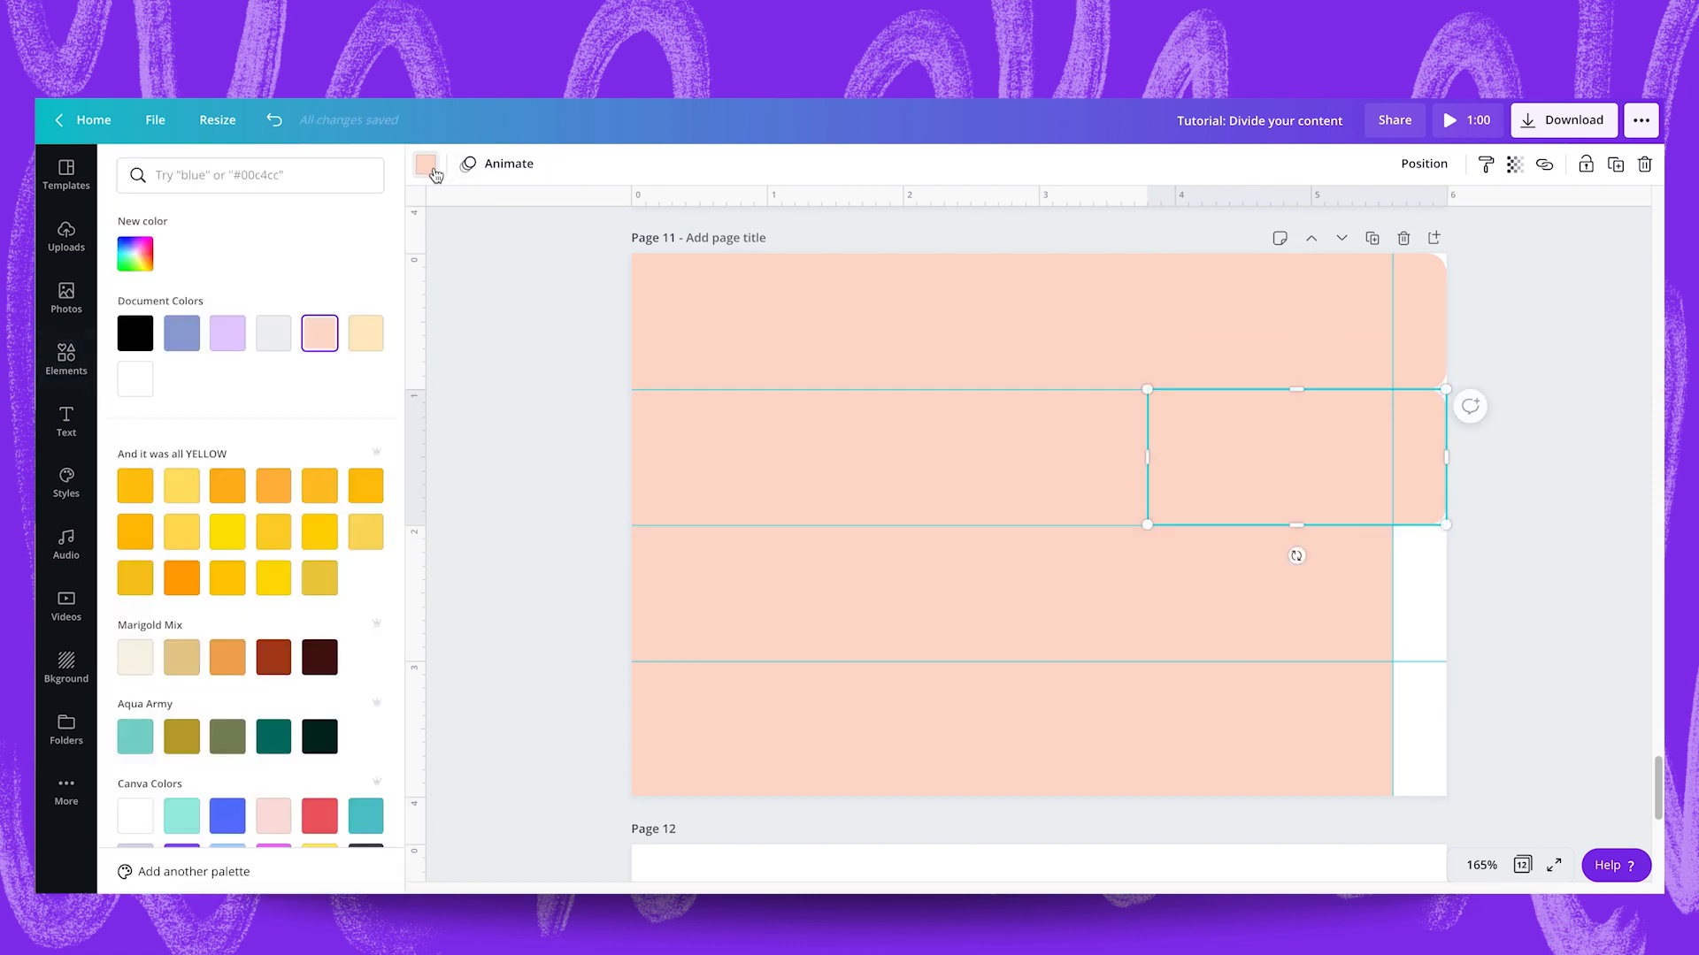
click(235, 342)
Send the lilac tab in the second row backward, behind the large peach rectangle.
click(1404, 173)
click(1362, 221)
click(1560, 410)
Add a pale aqua copy of the lilac tab in the third guide row, layered behind the large peach rectangle.
drag(1407, 456, 1410, 592)
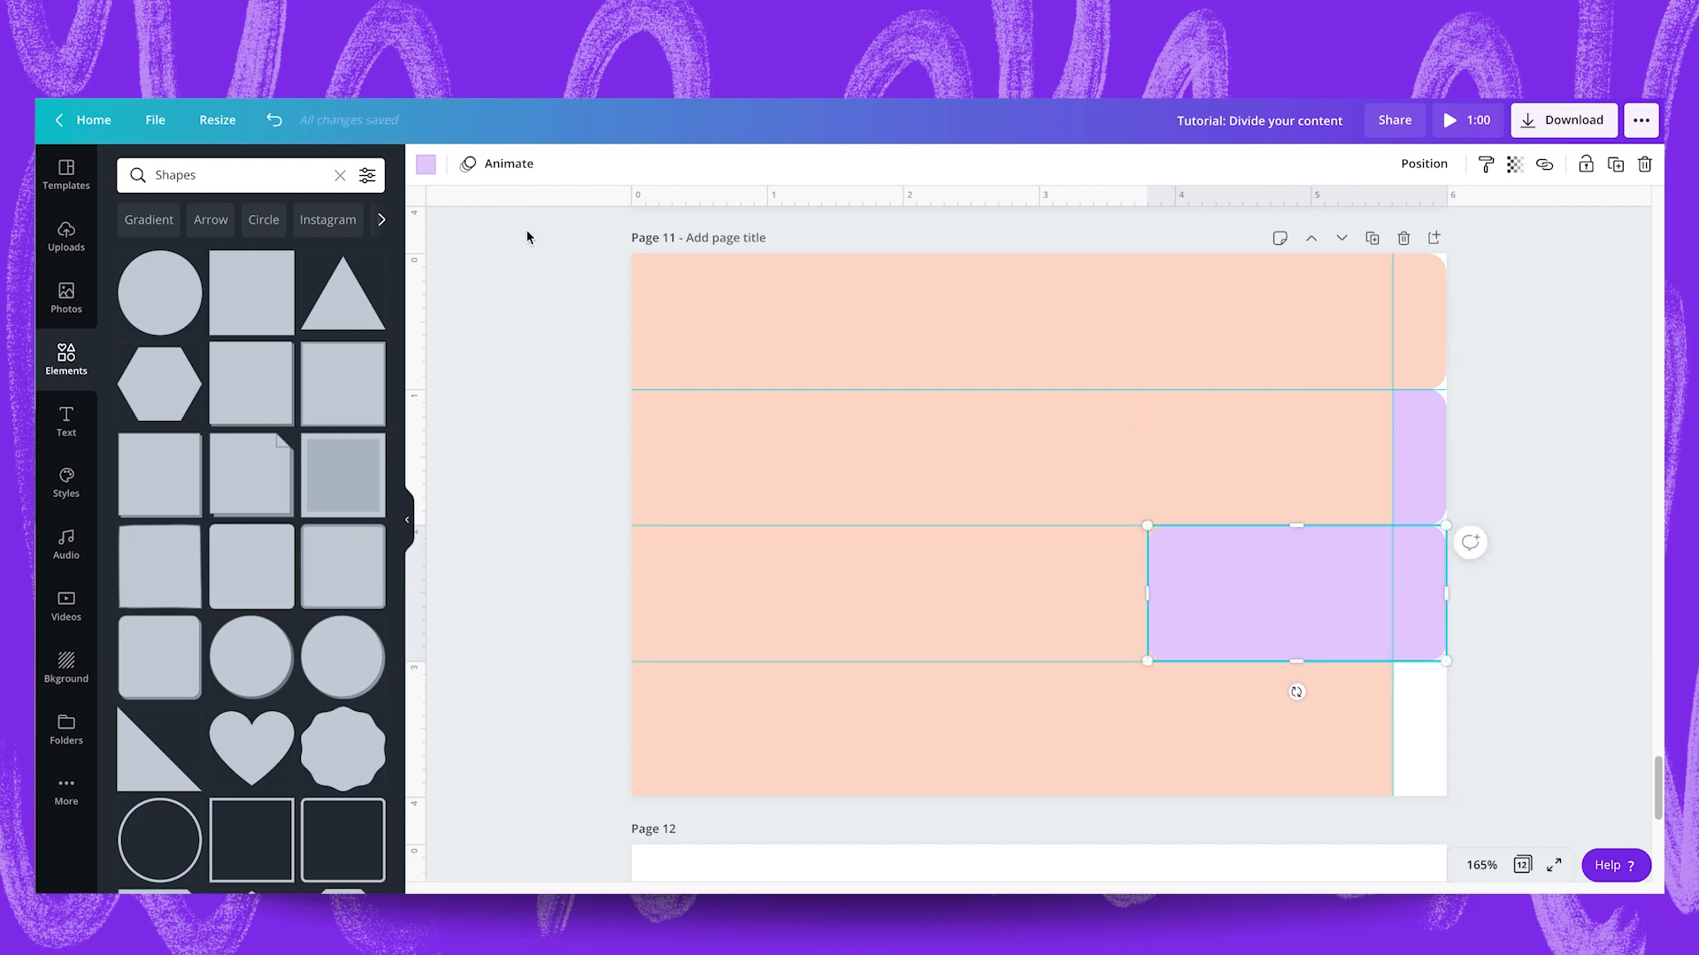
click(424, 168)
scroll(301, 530, down, 7)
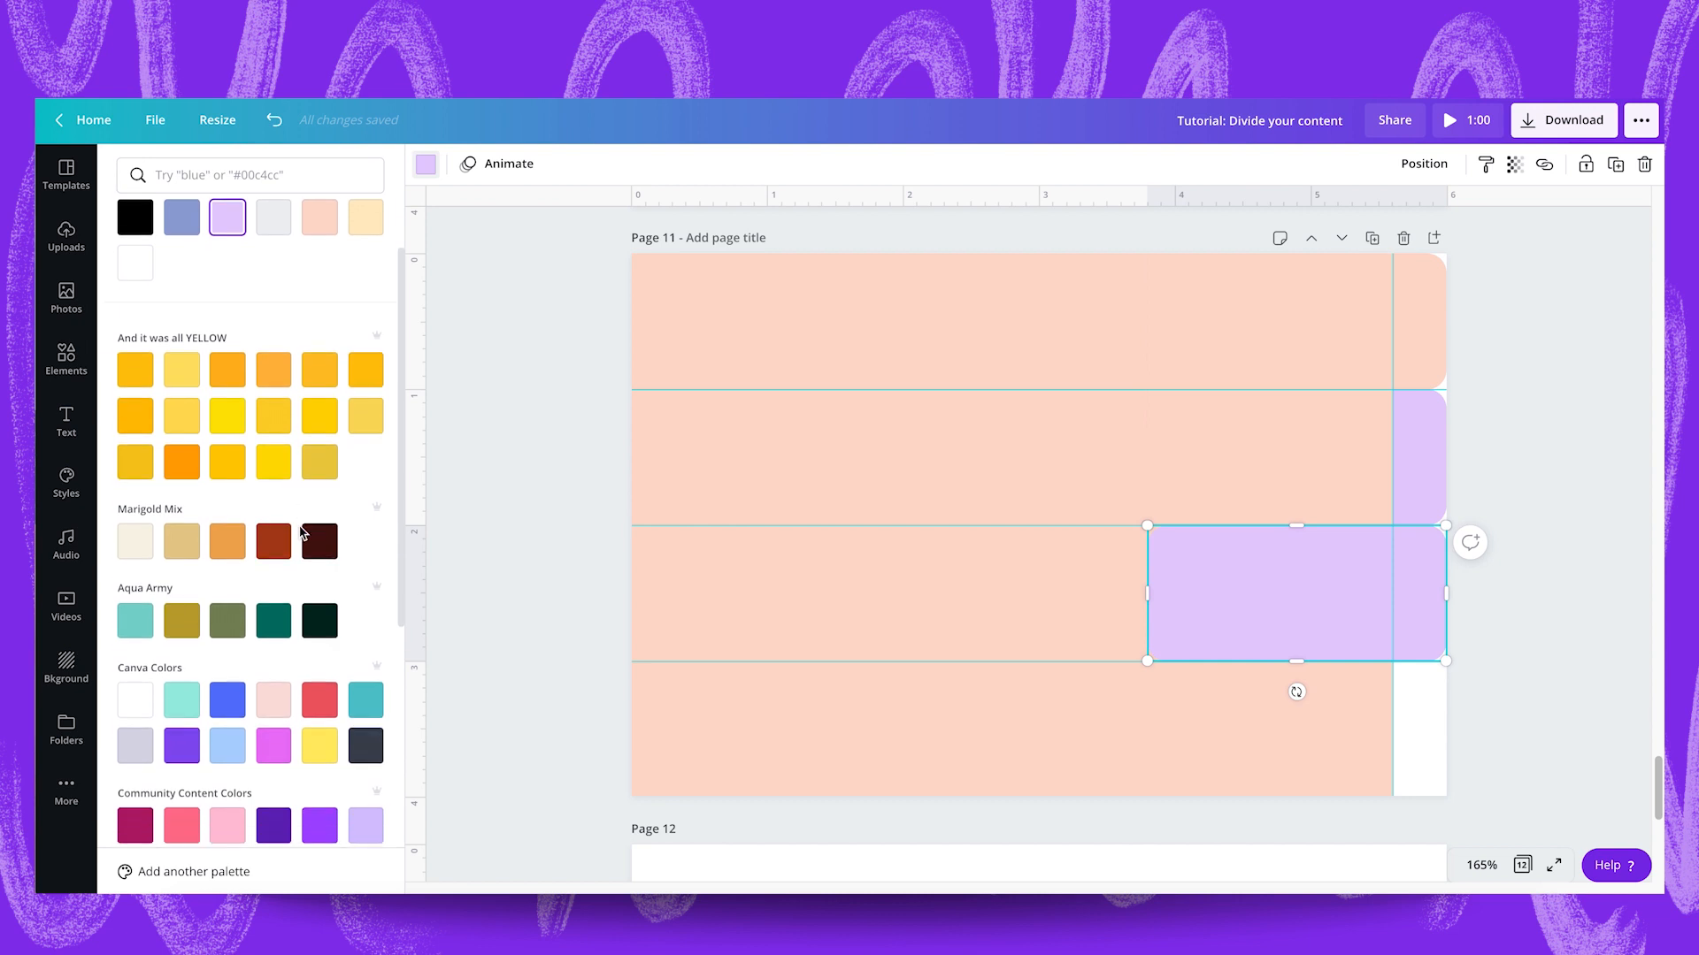
scroll(301, 531, up, 2)
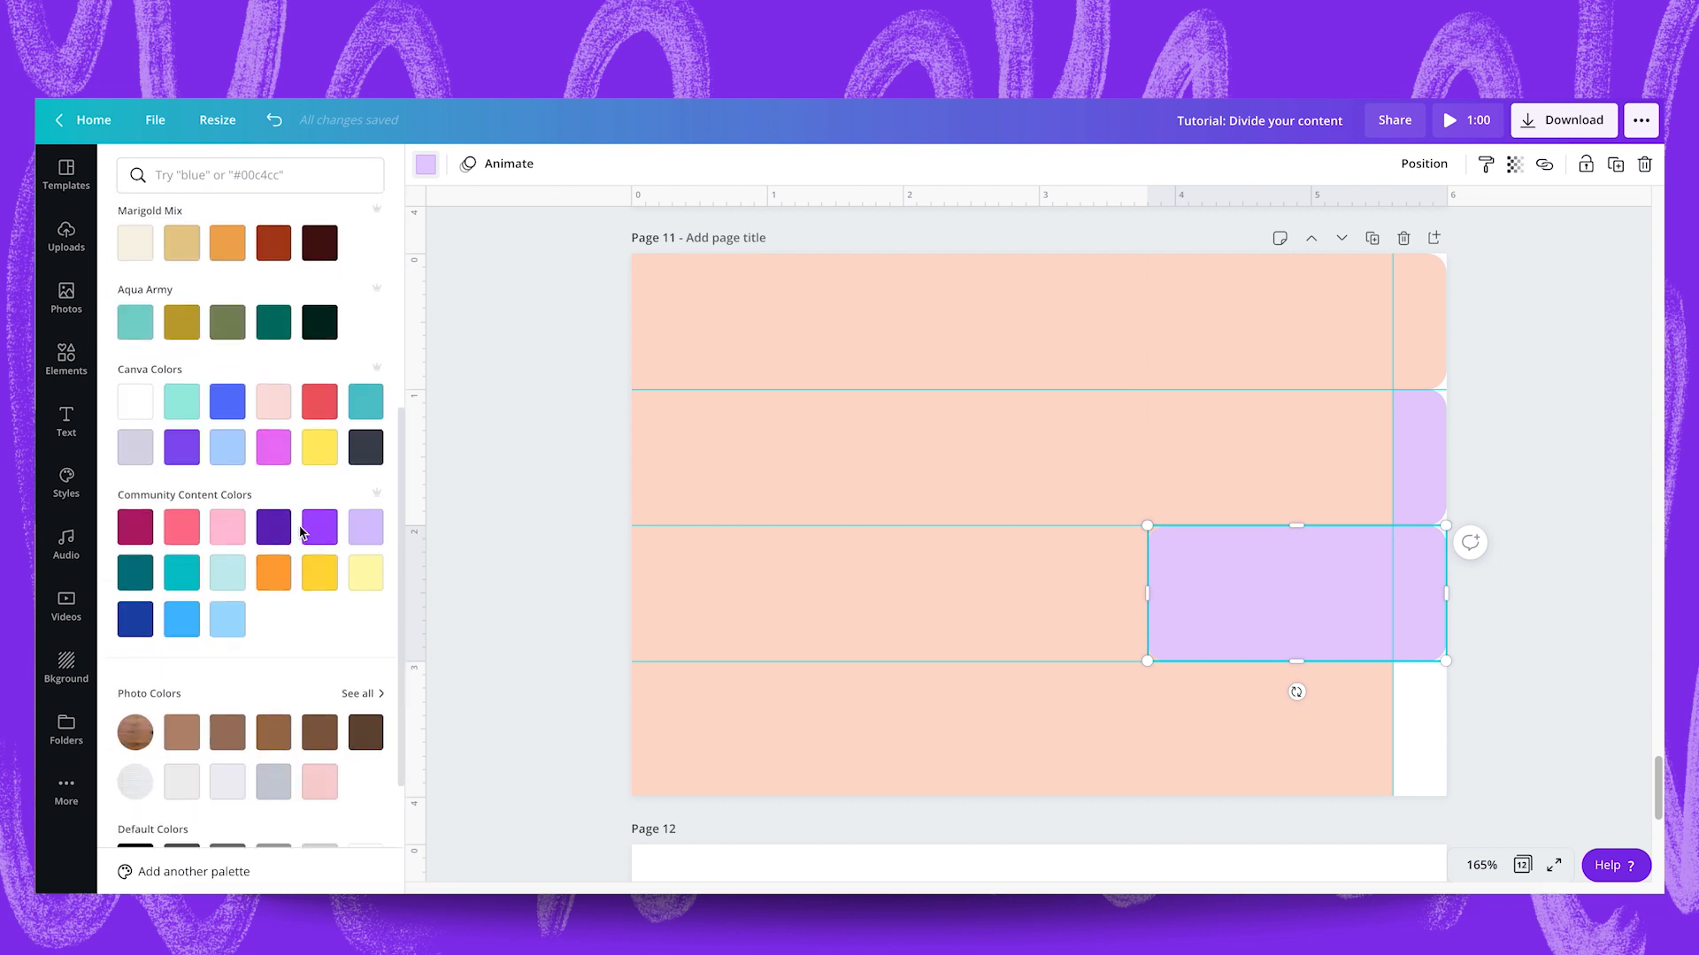
click(232, 570)
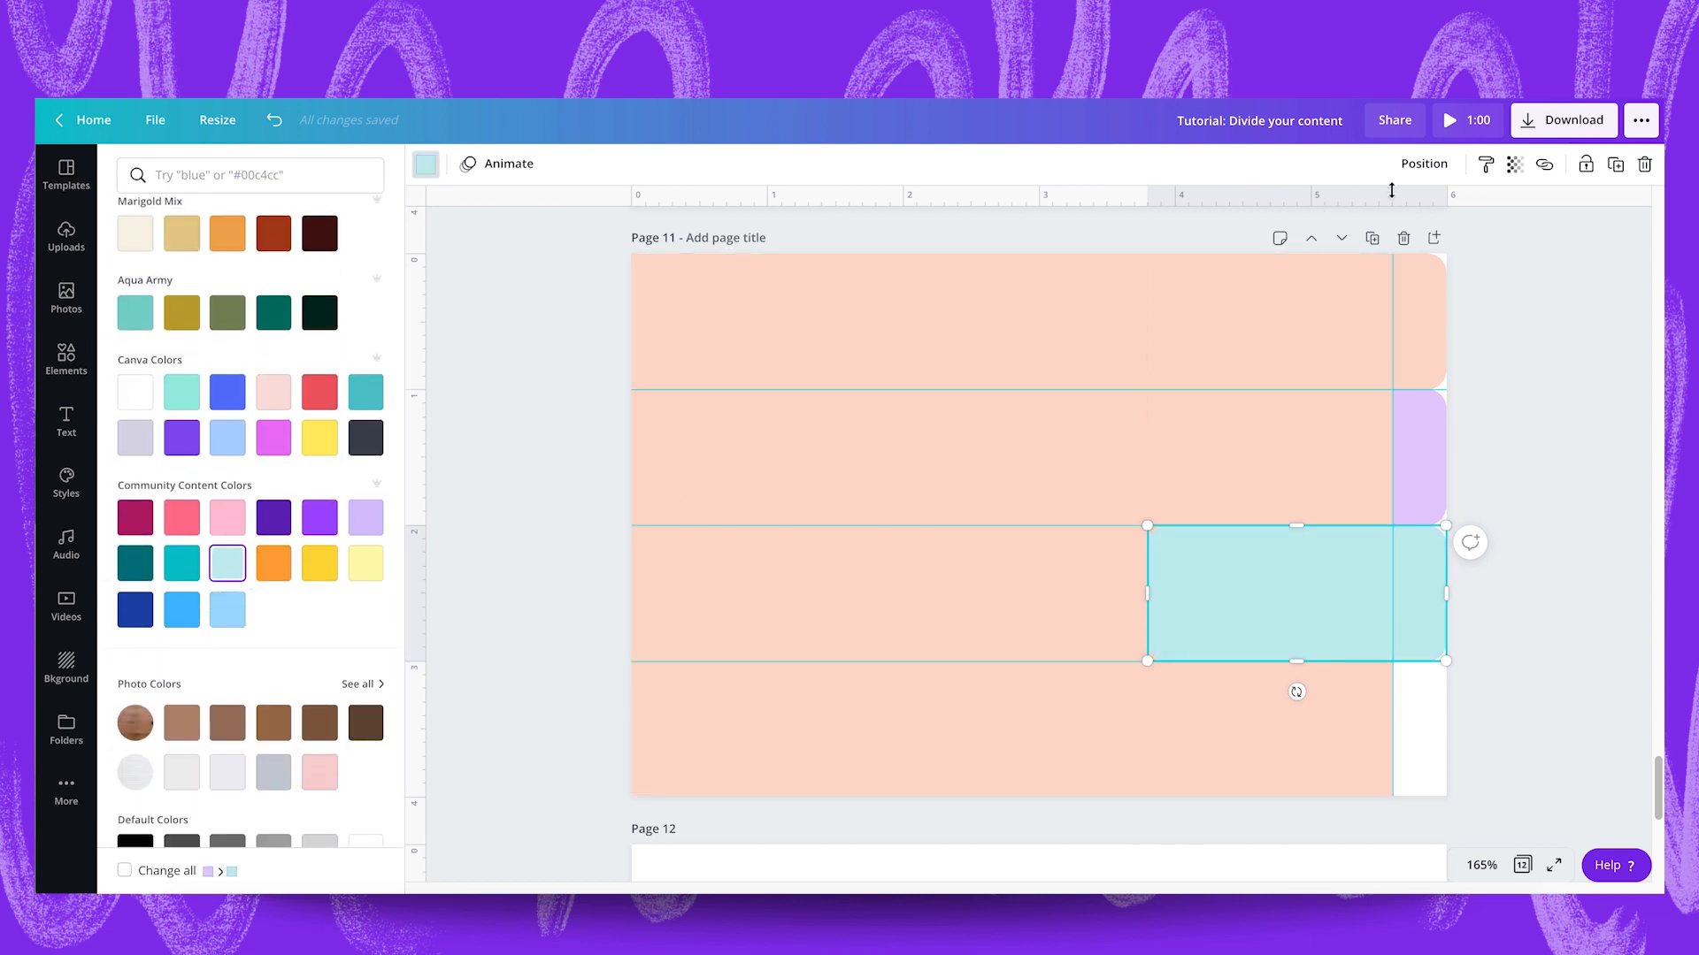
click(1424, 164)
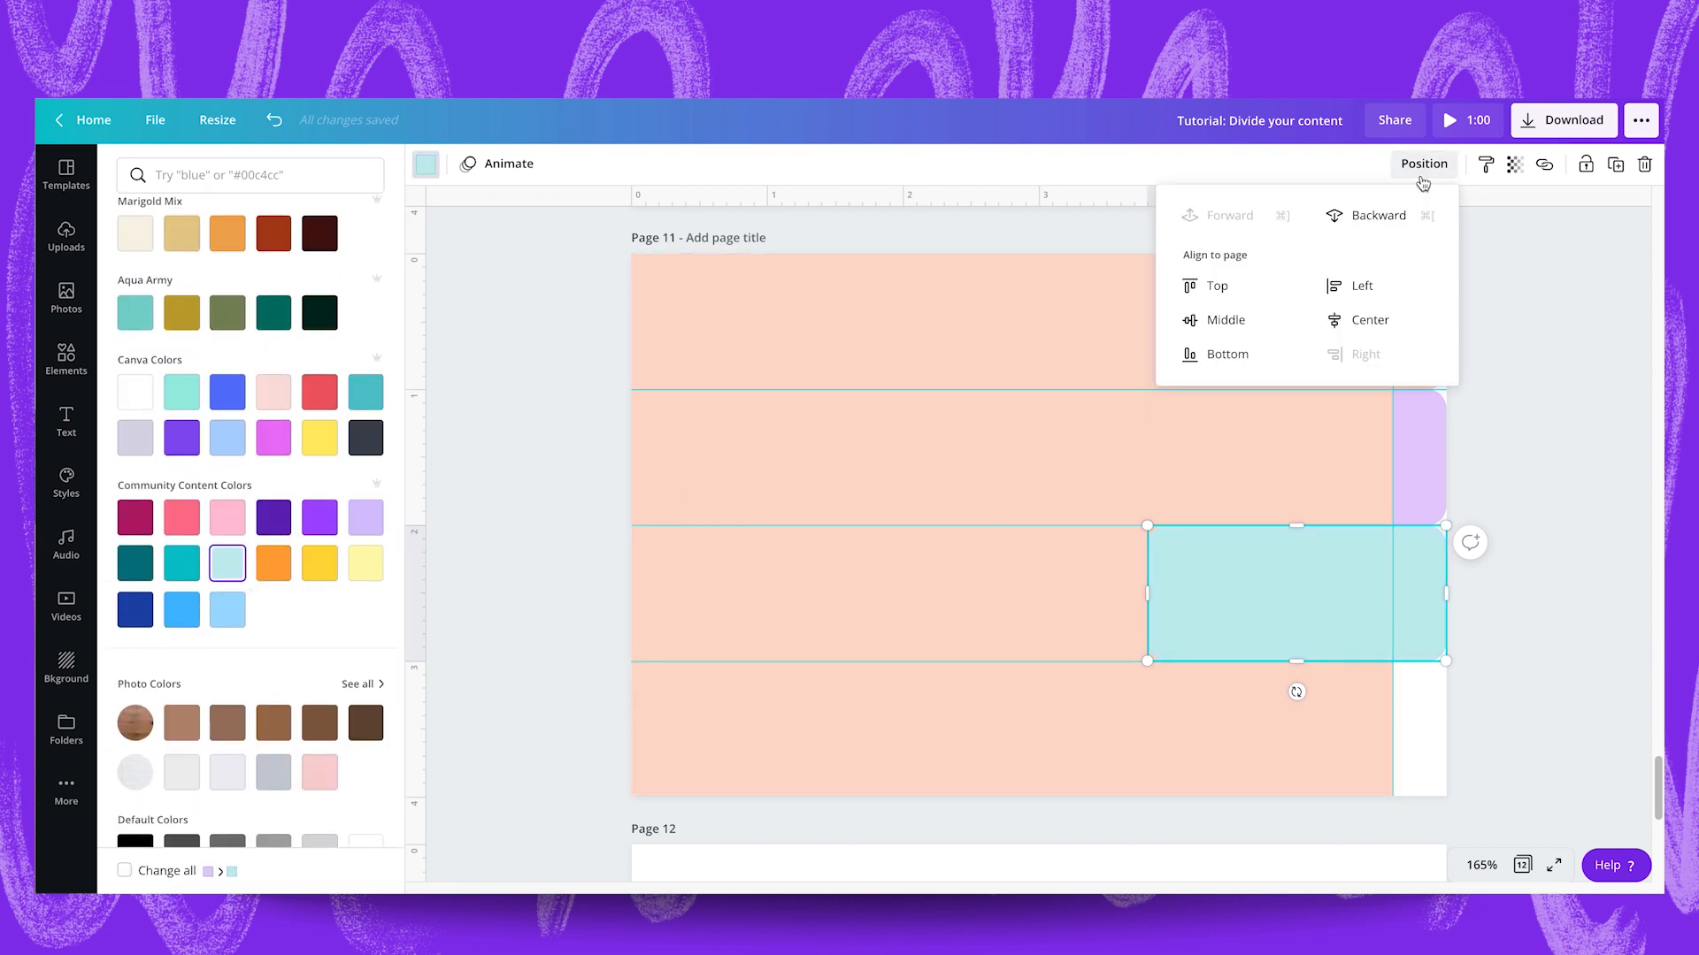
click(1542, 486)
Duplicate the aqua tab into the fourth guide row and send the copy behind the large rectangle.
click(1415, 572)
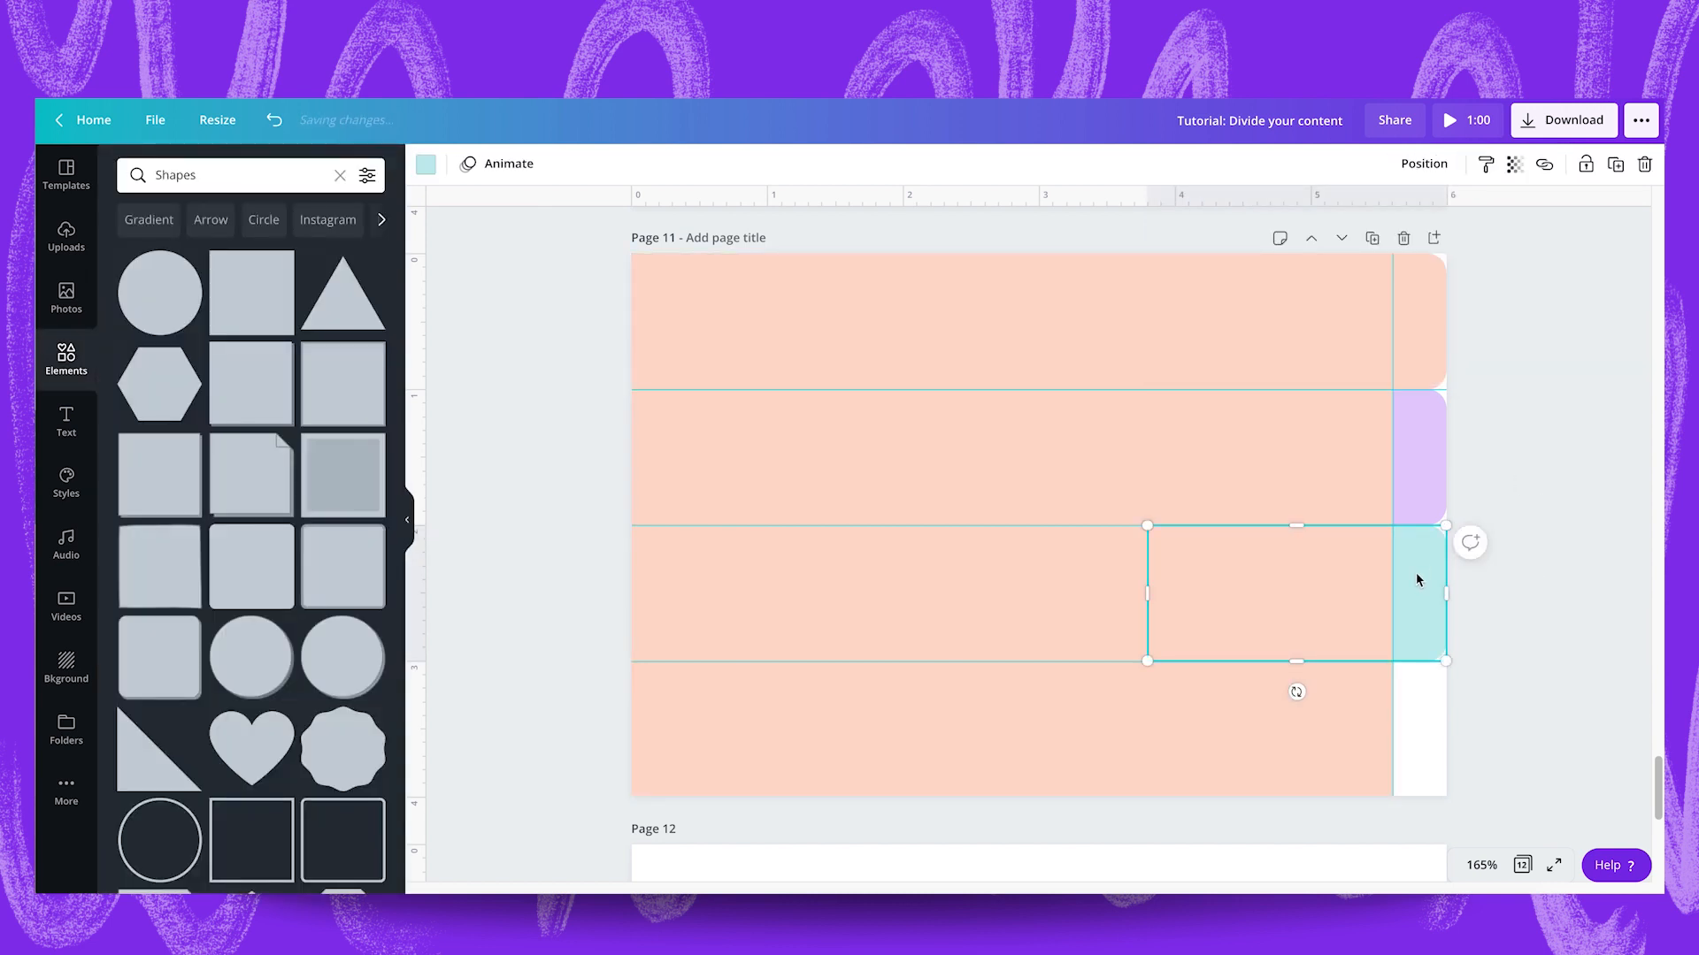
key(ctrl+d)
drag(1414, 604, 1383, 706)
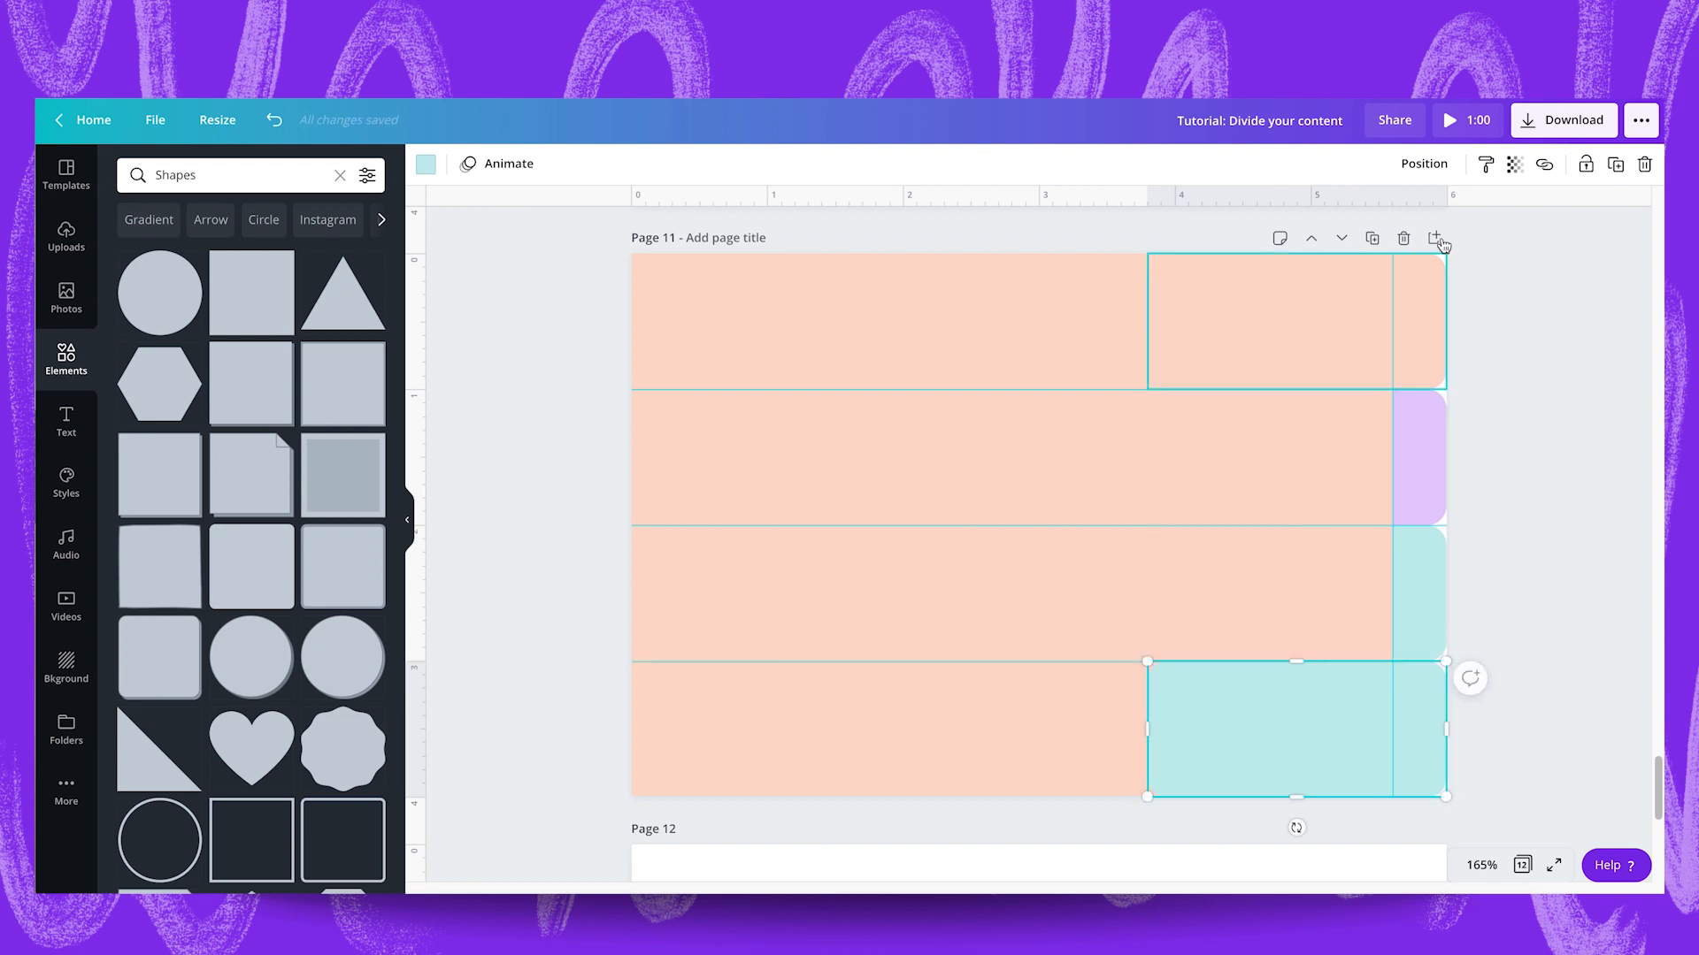
click(1424, 163)
click(1396, 215)
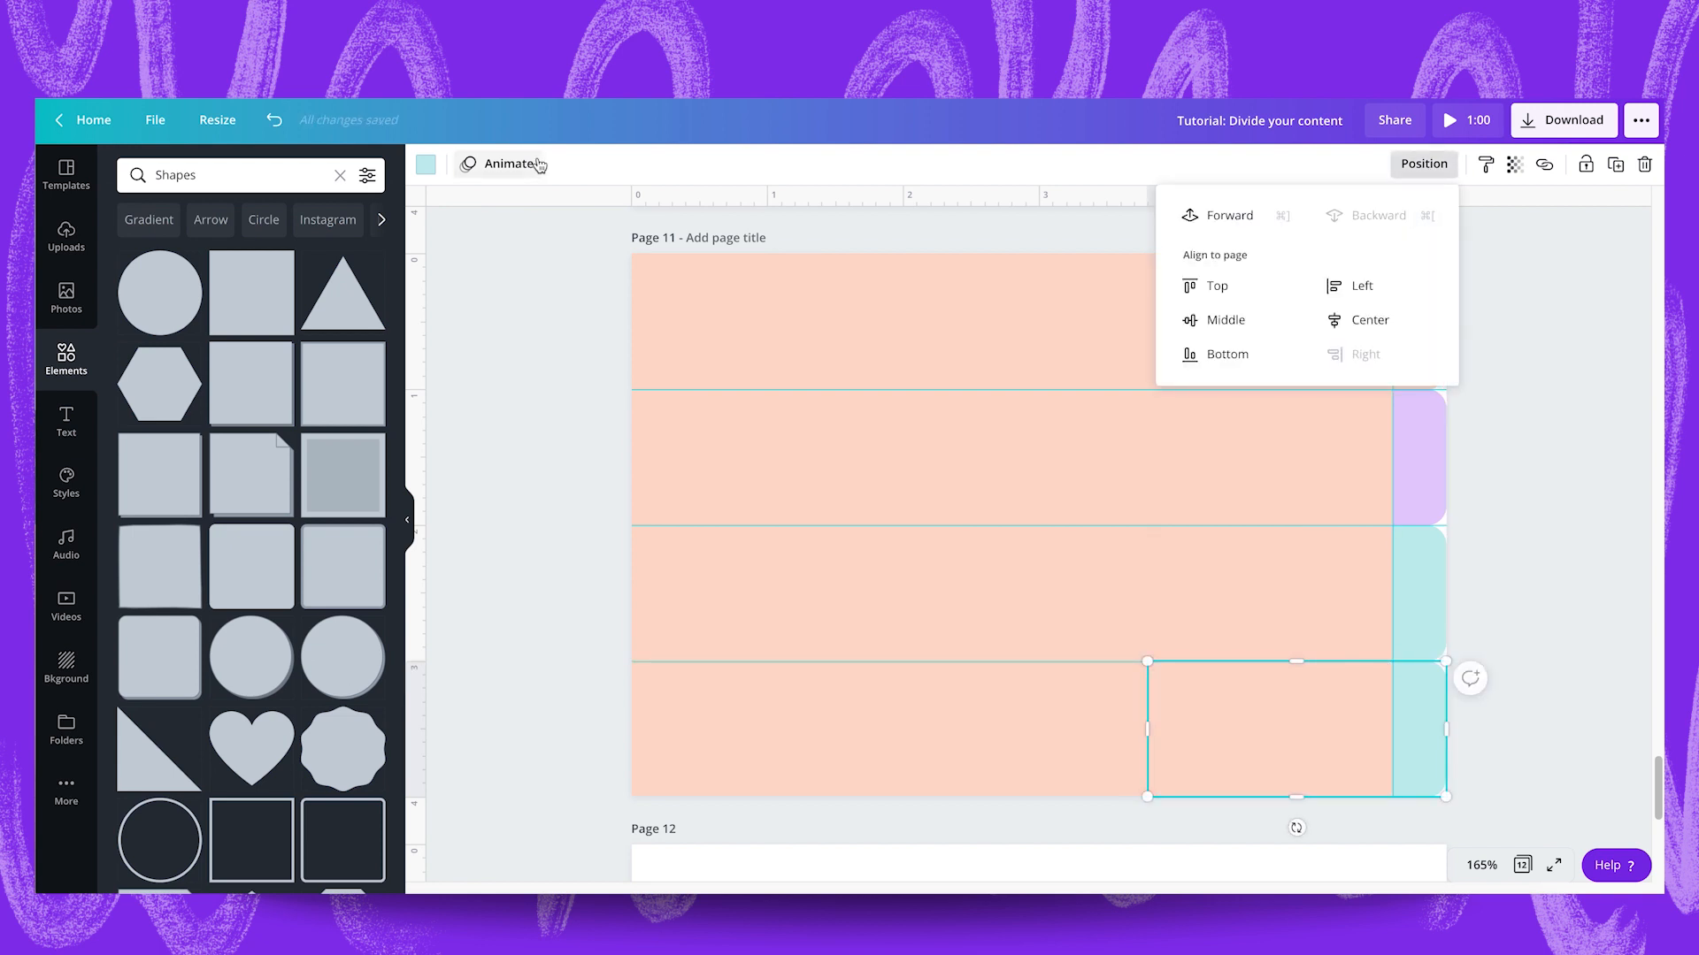
Colour the tab in the fourth guide row pale yellow from the Community Content Colors palette.
click(427, 164)
scroll(297, 555, down, 5)
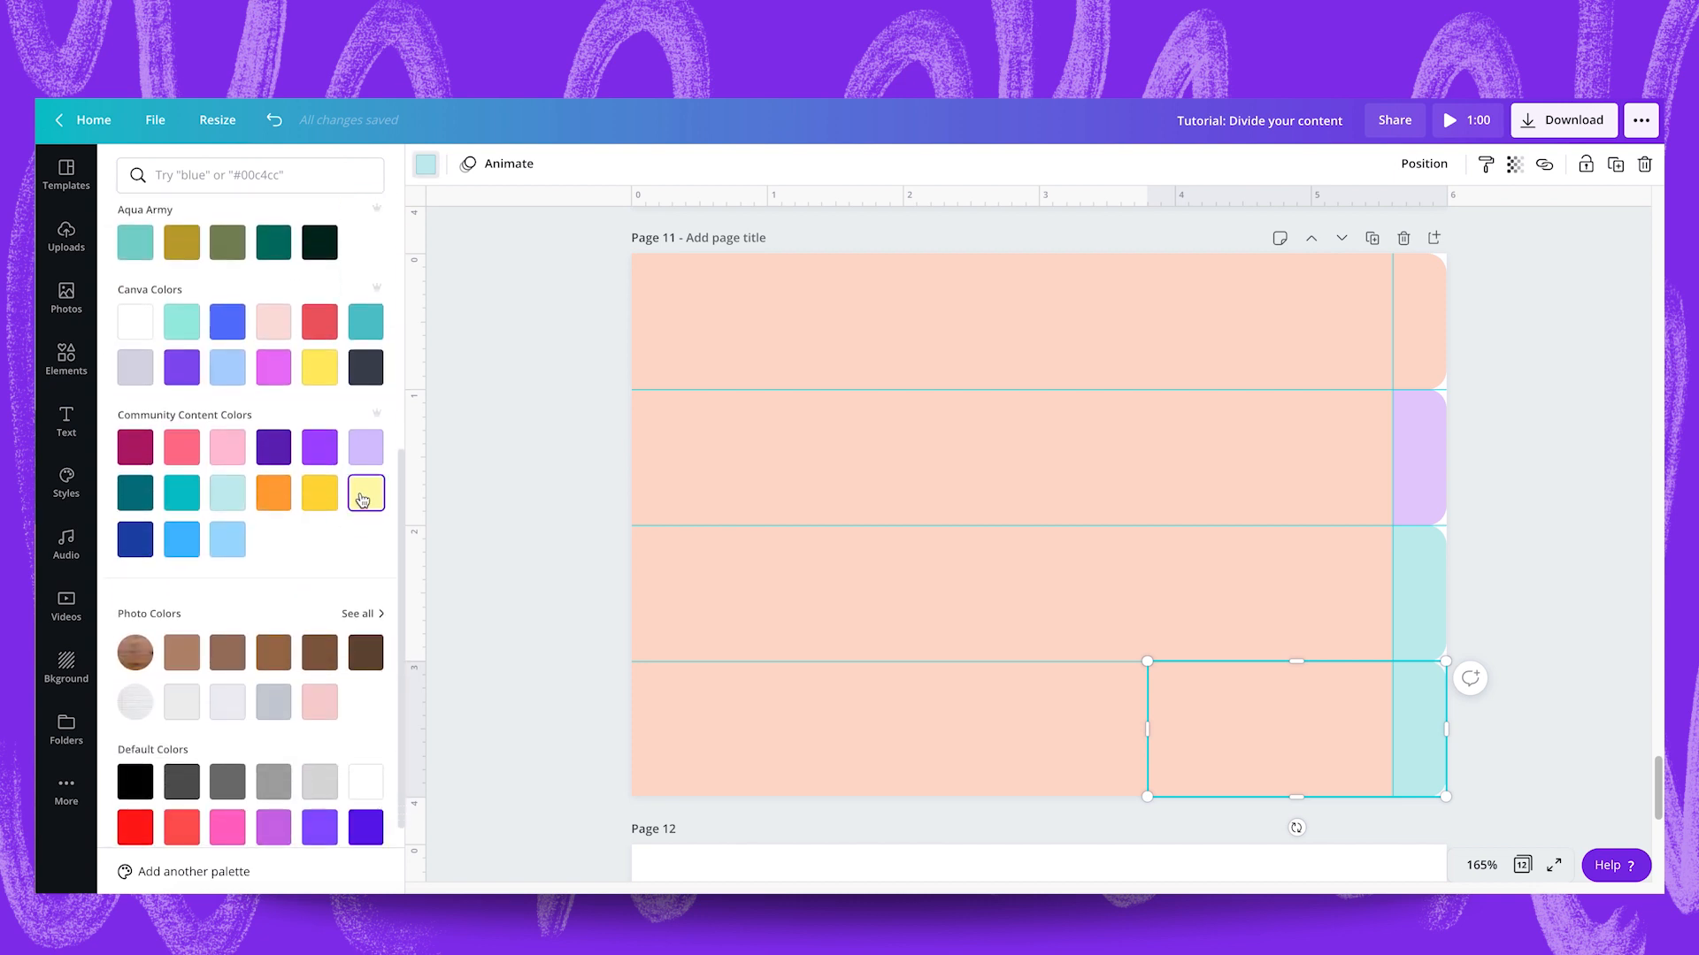
click(363, 497)
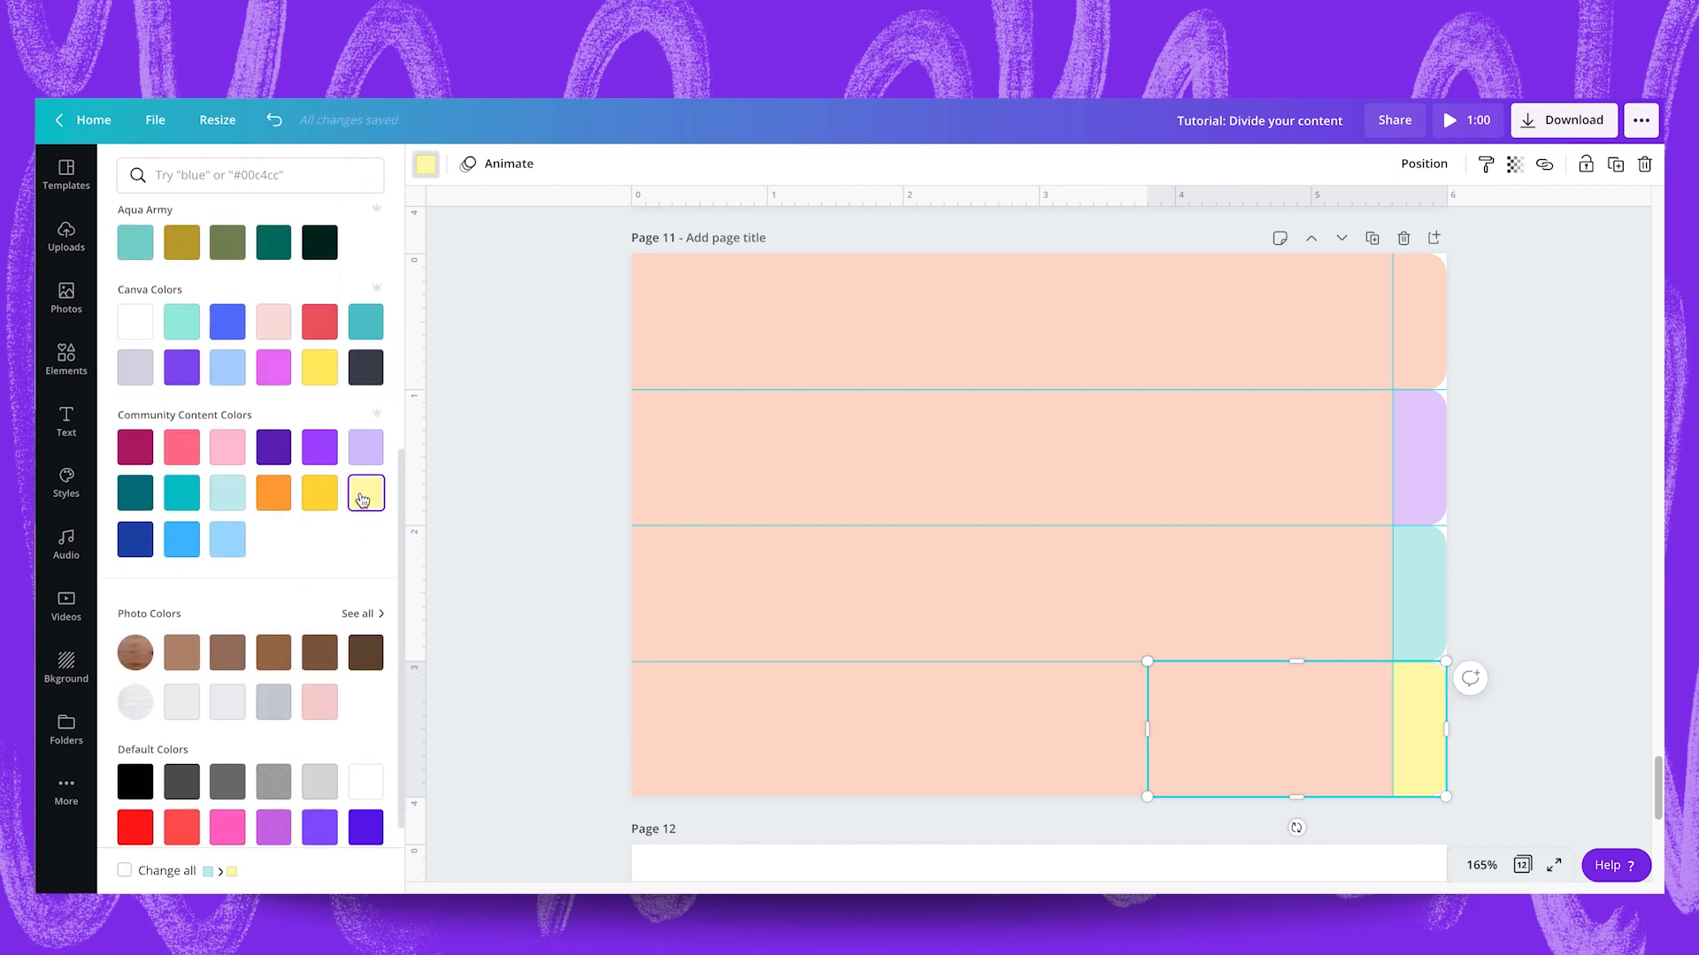
click(1547, 554)
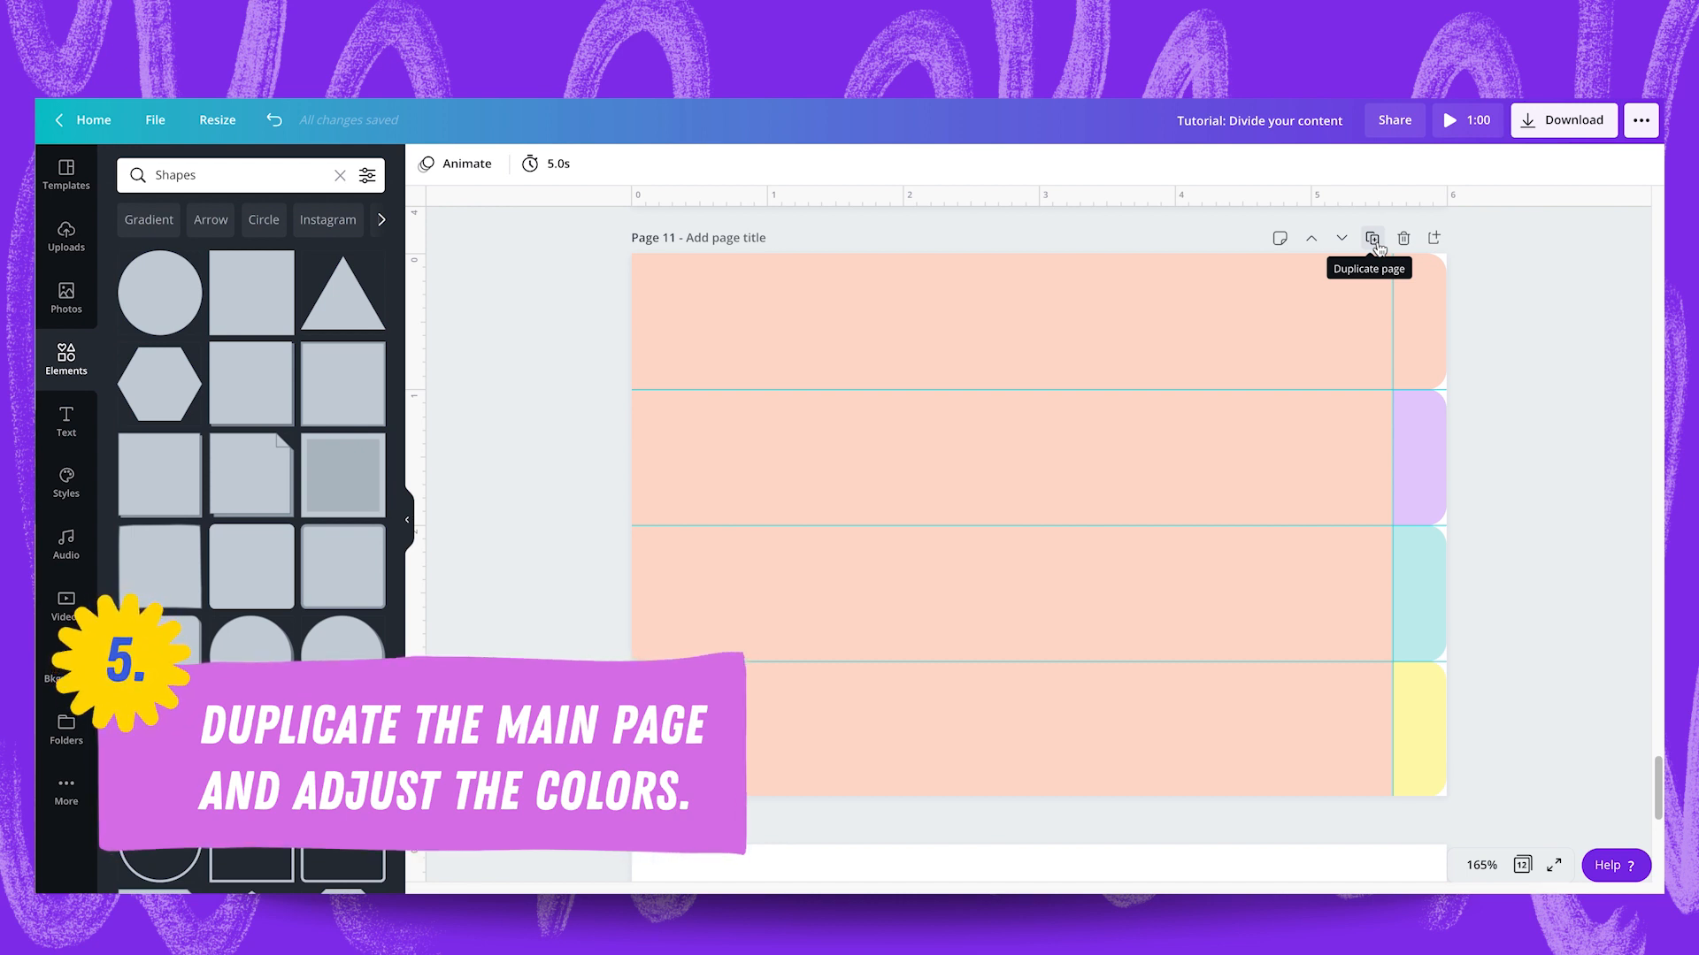
Duplicate page 11 and colour the large rectangle on the copy lilac to match its second tab.
click(1374, 241)
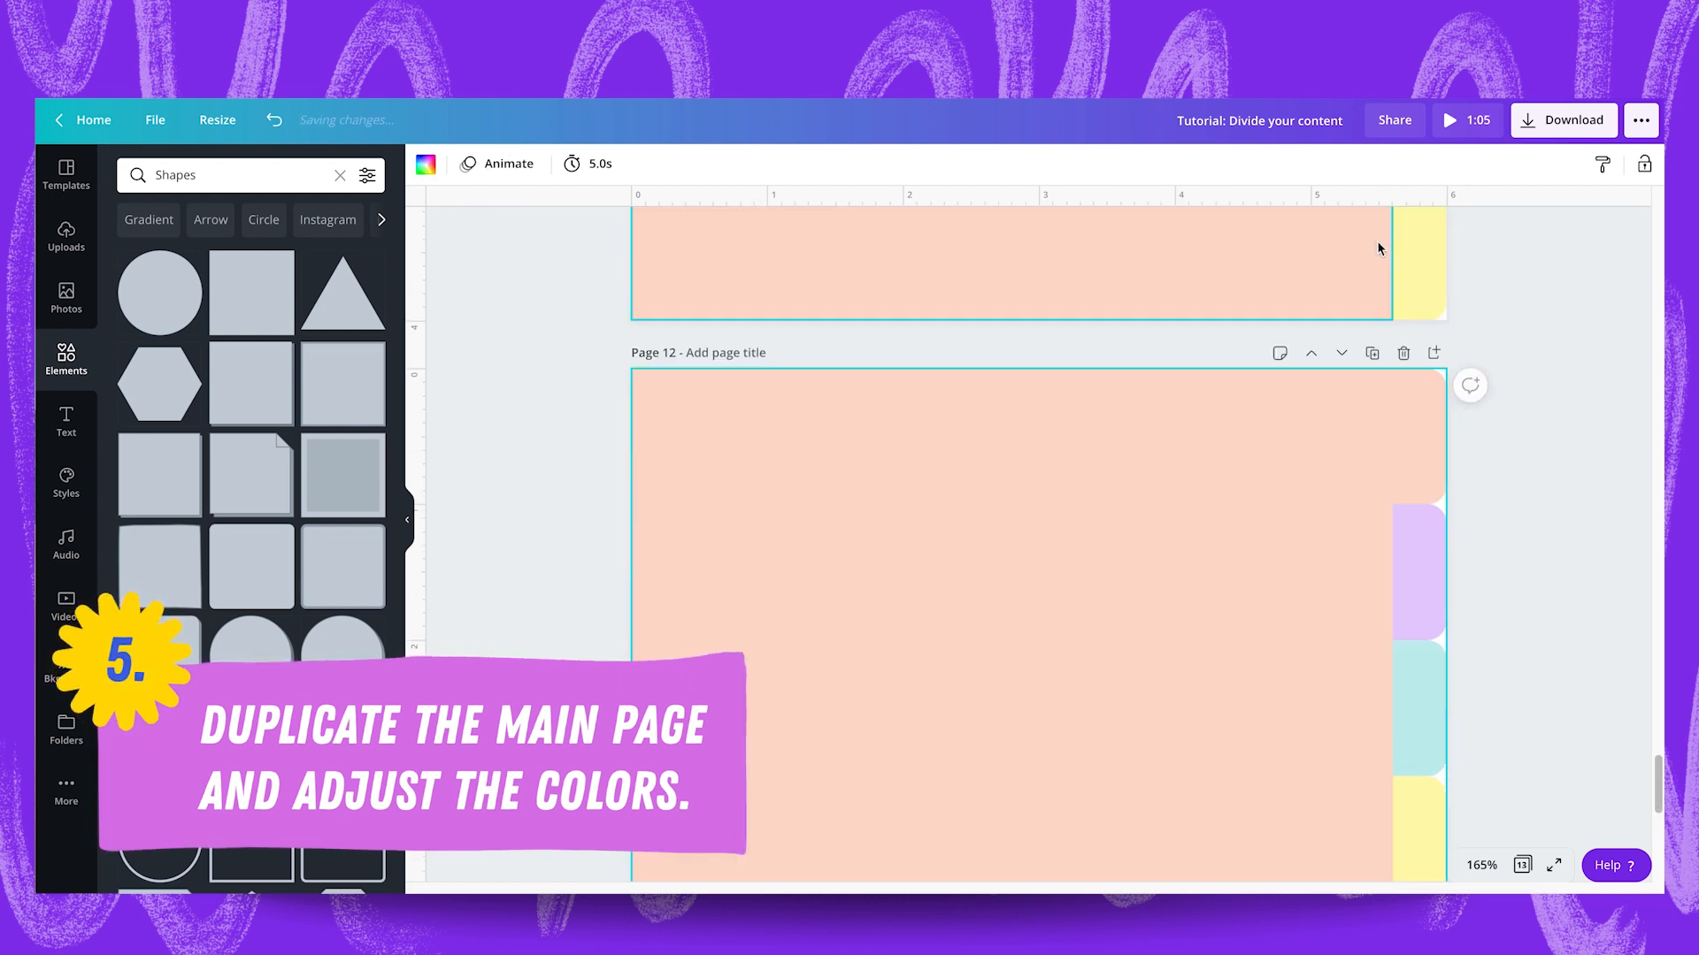
click(1160, 292)
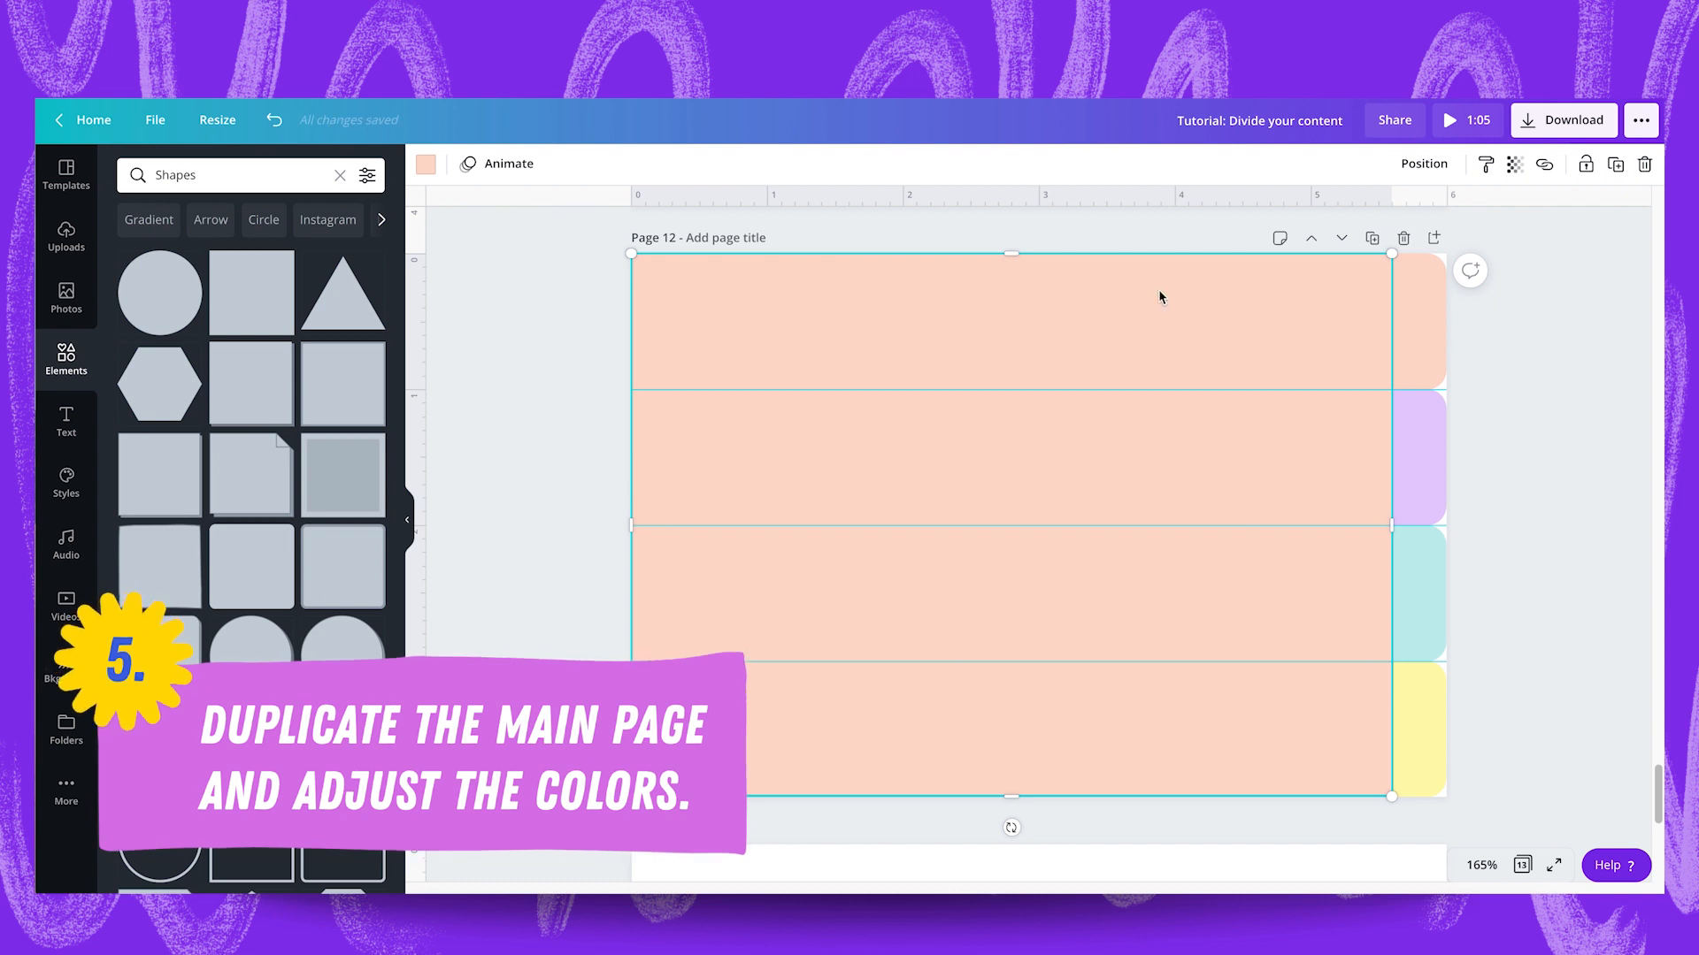
click(426, 165)
click(269, 345)
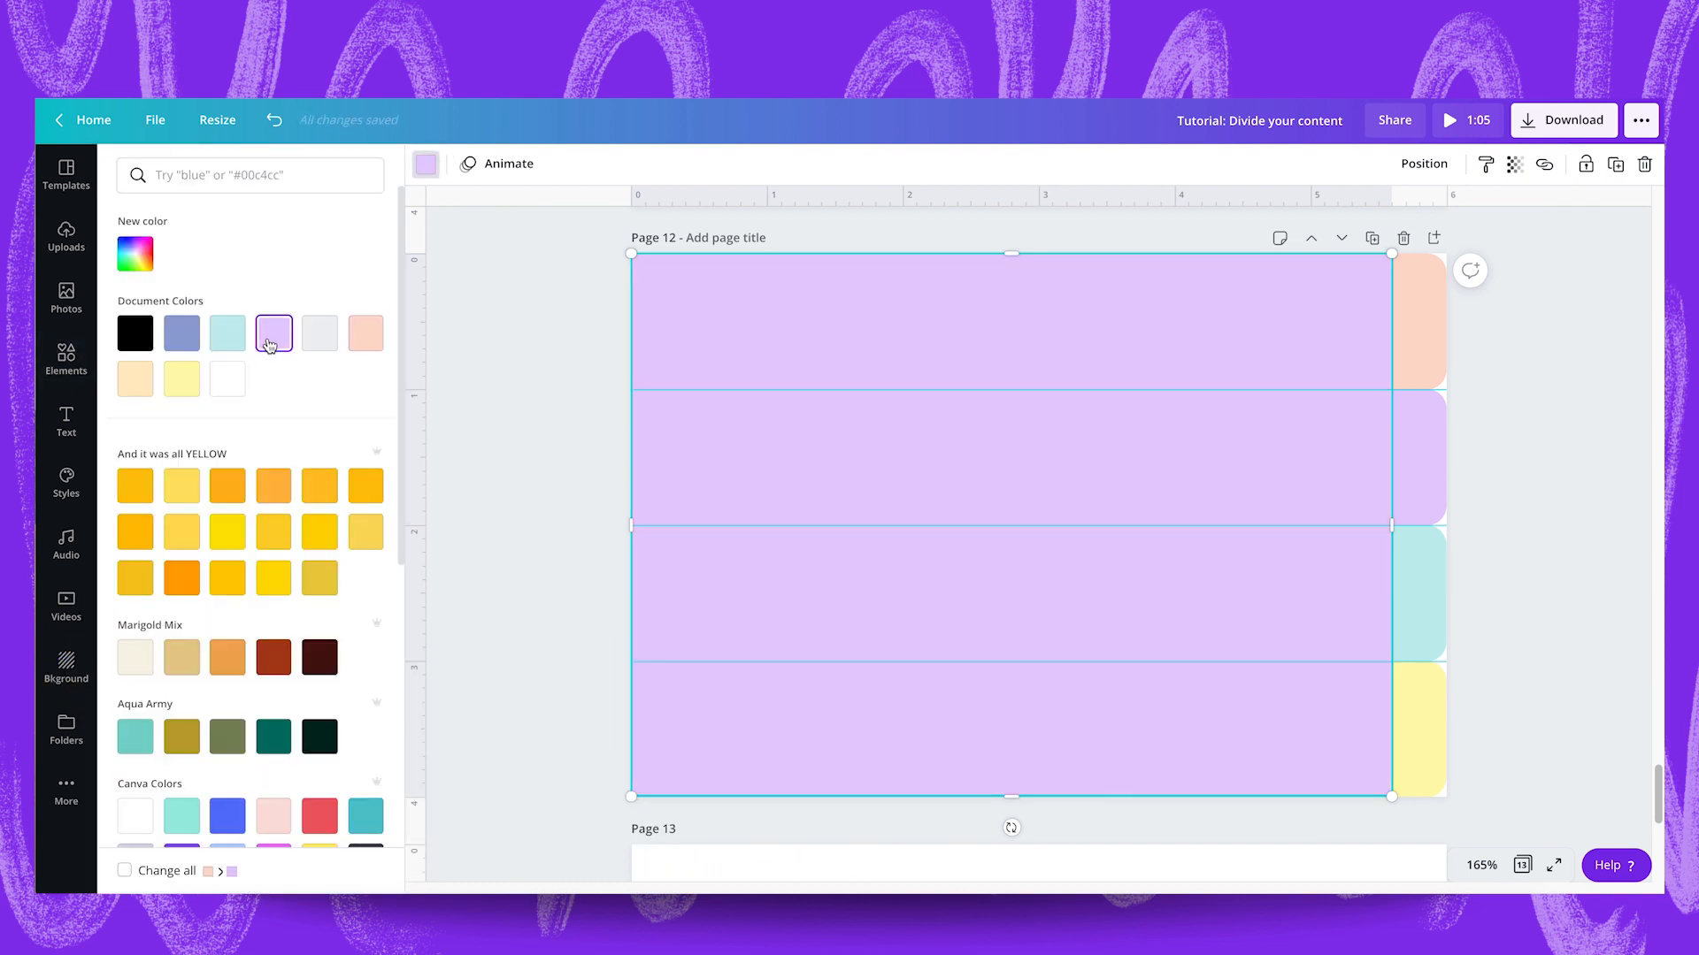
click(1494, 489)
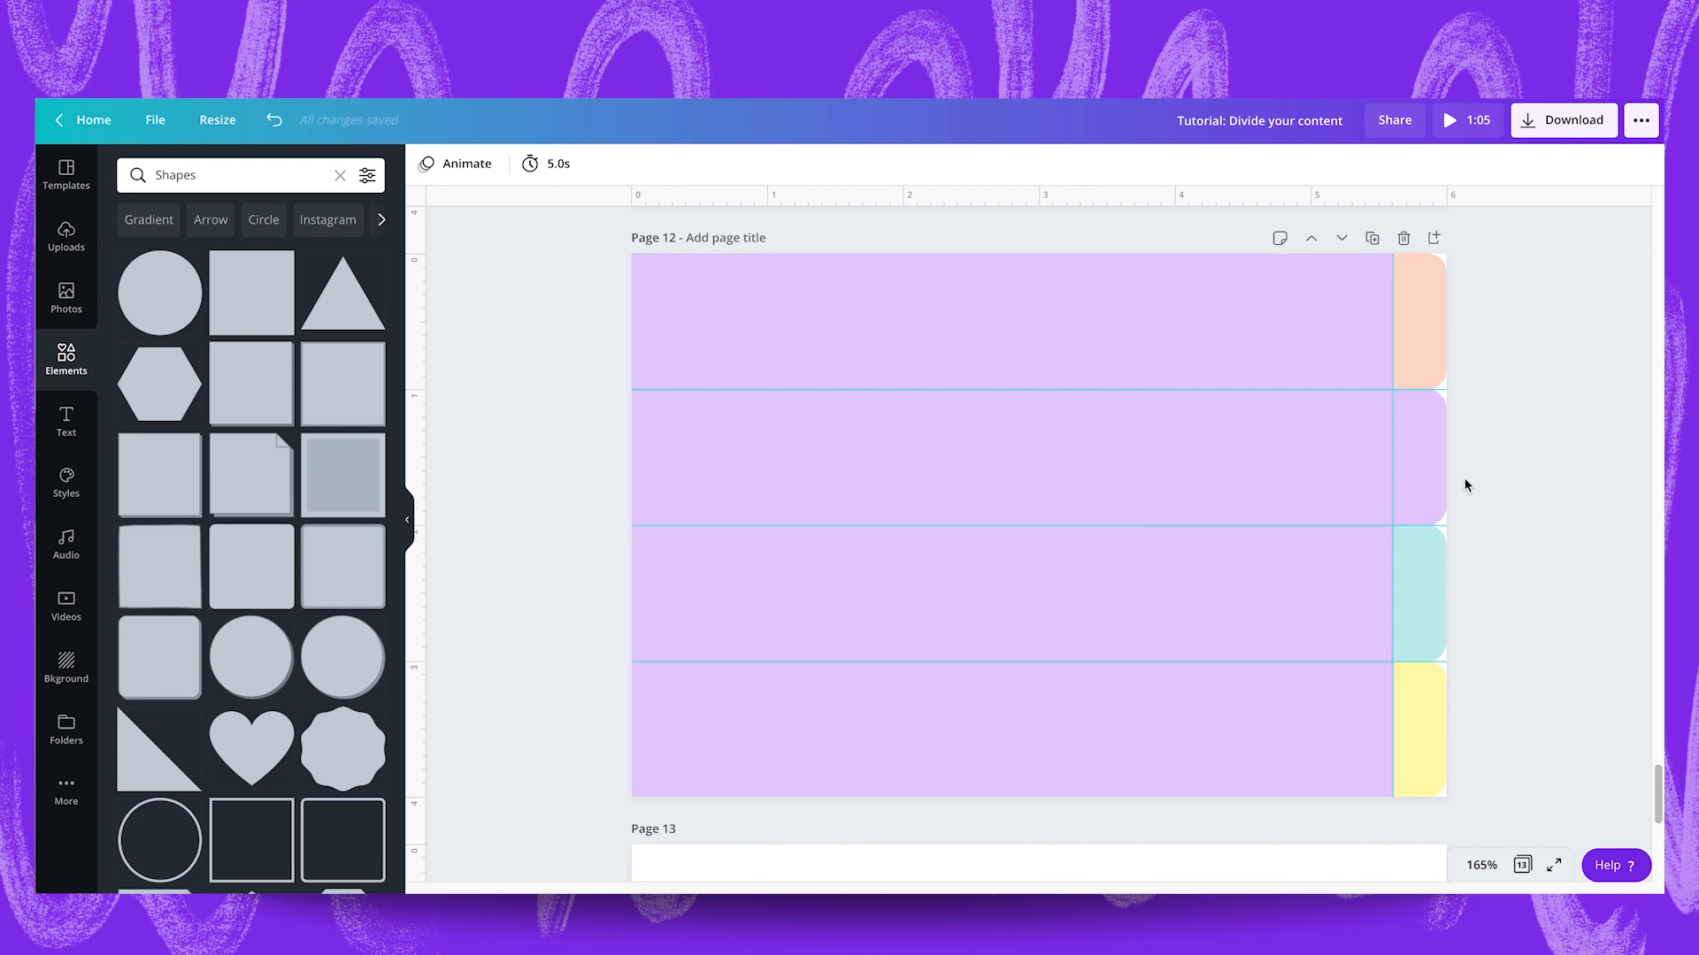
Duplicate page 12 and colour the large rectangle on the copy pale aqua to match its third tab.
click(1371, 238)
click(1226, 413)
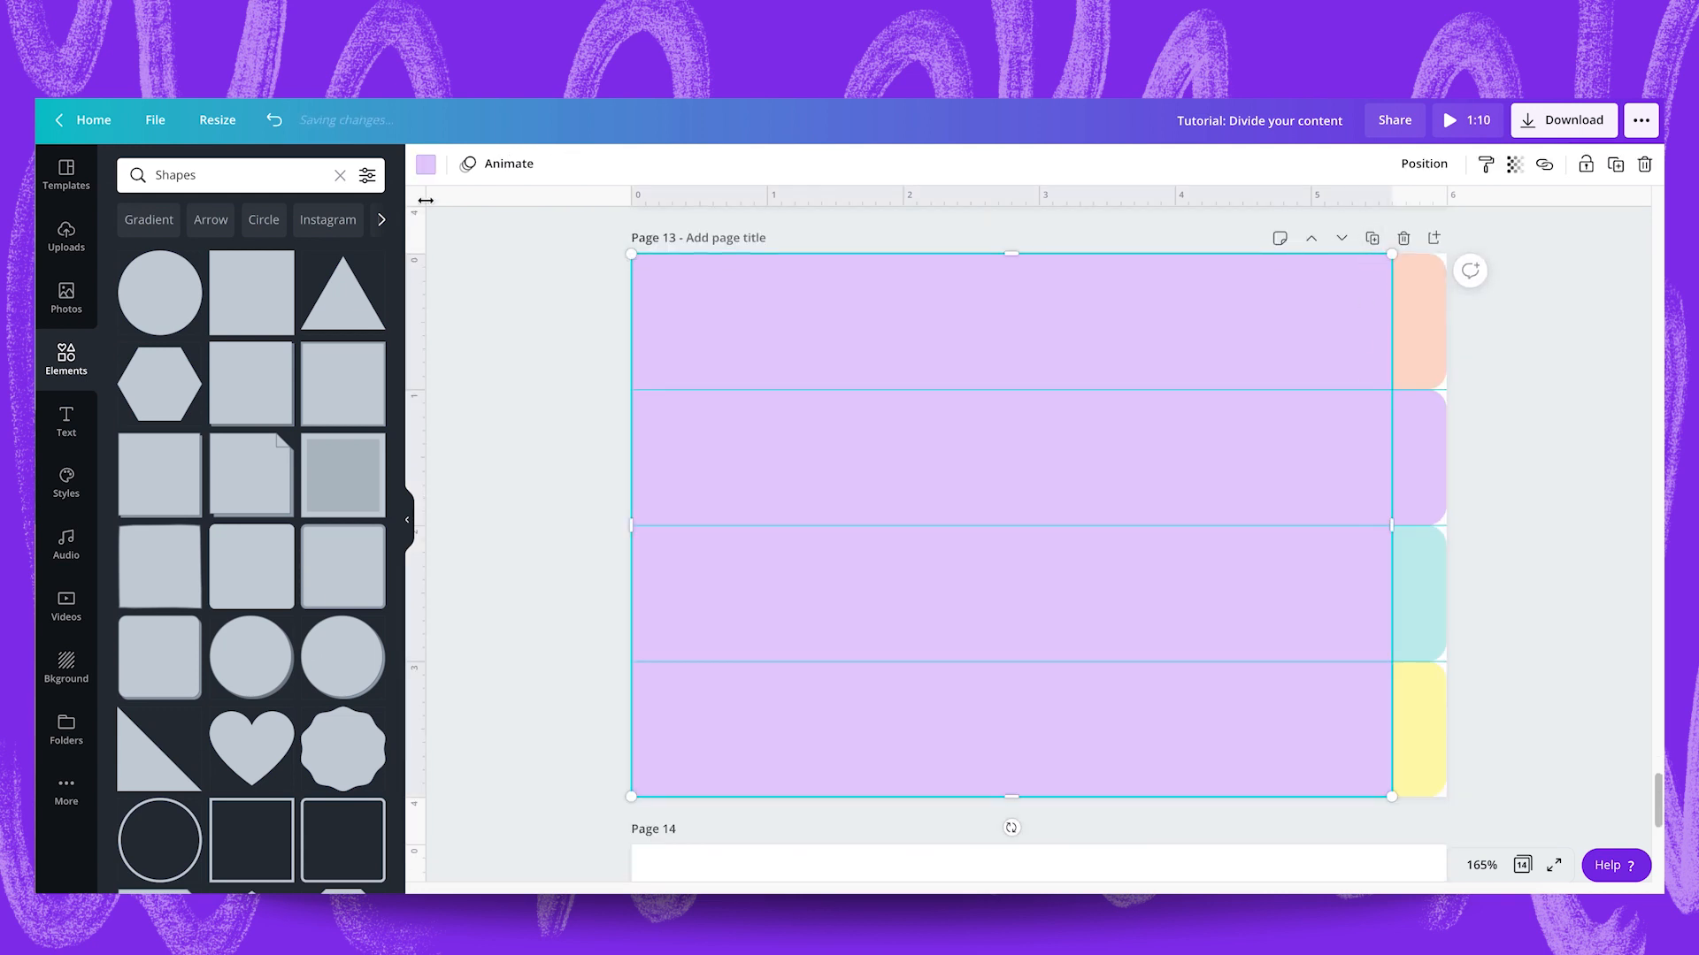
click(425, 163)
click(228, 333)
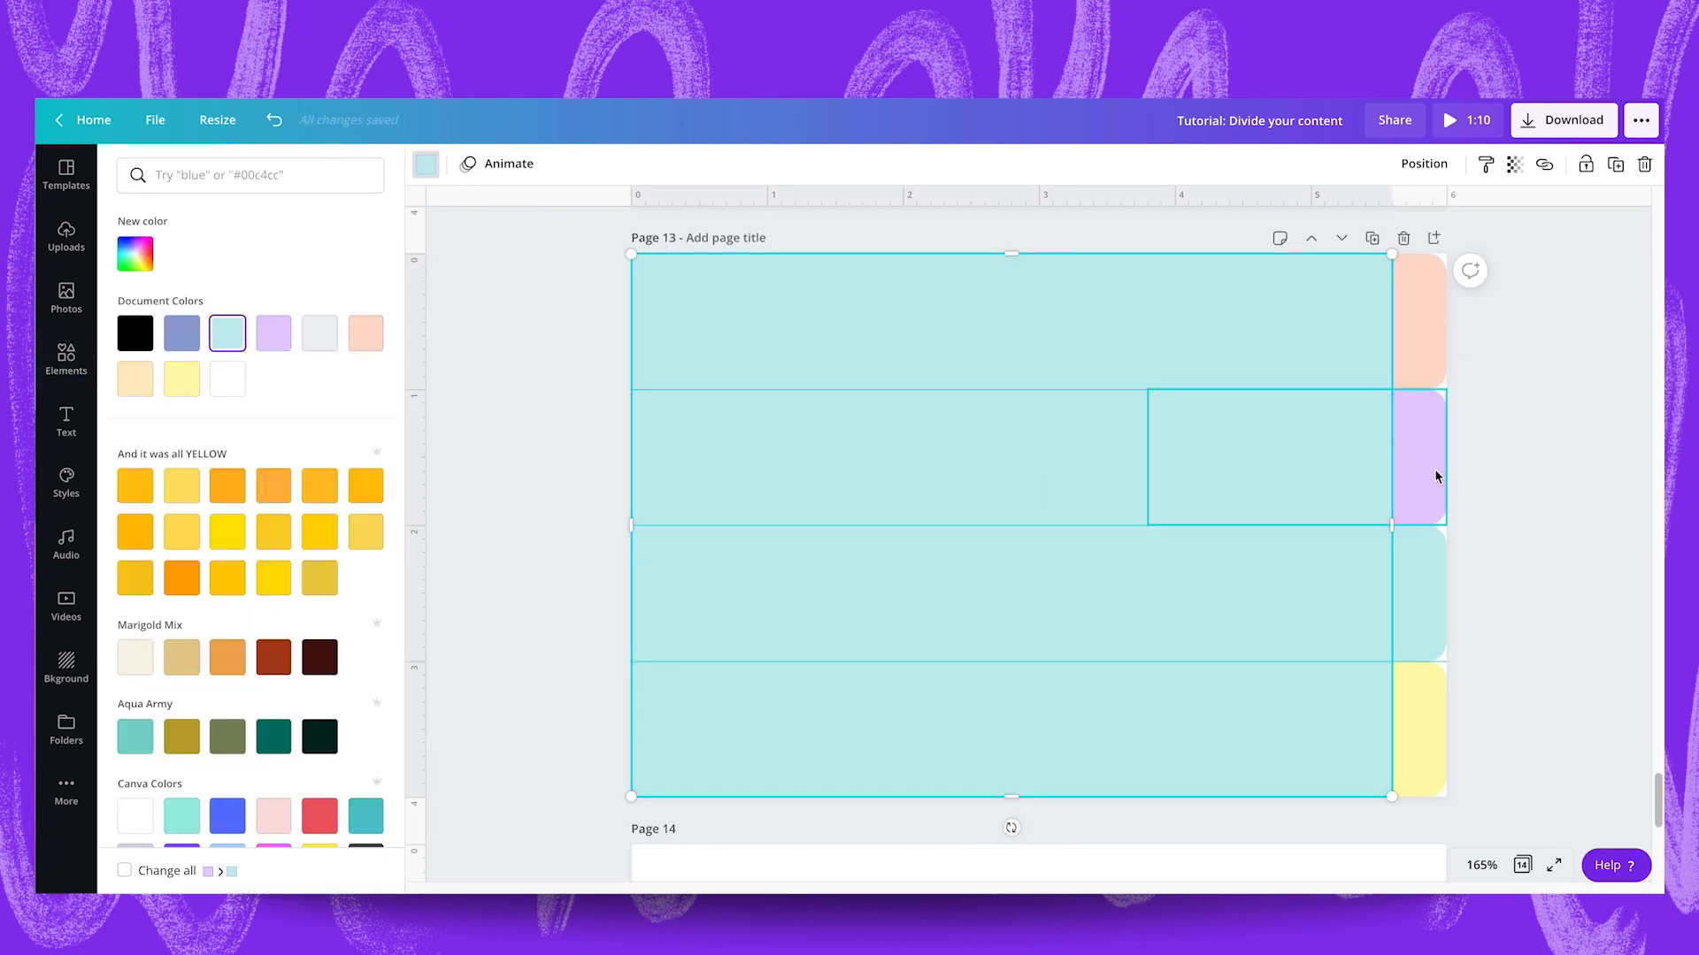
click(1509, 542)
Remove the three horizontal guides and the vertical guide from the page.
drag(1175, 389, 1175, 199)
drag(1103, 526, 1075, 578)
drag(1069, 696, 1073, 814)
drag(1100, 664, 1095, 812)
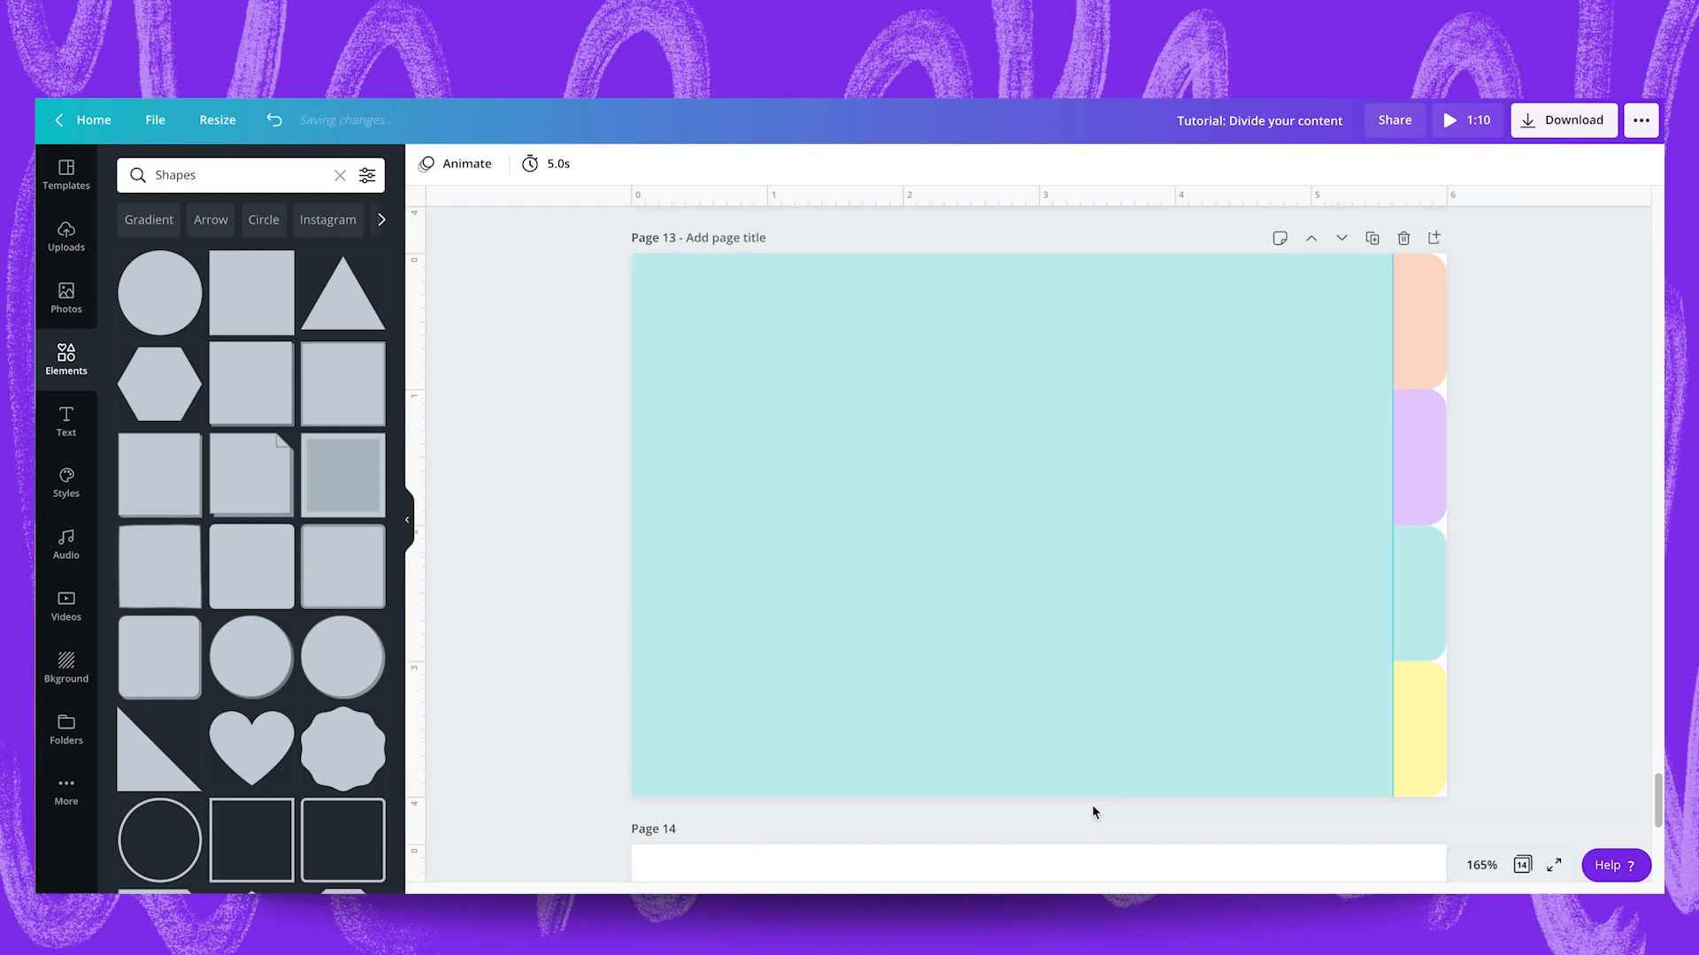
drag(1387, 592, 1547, 580)
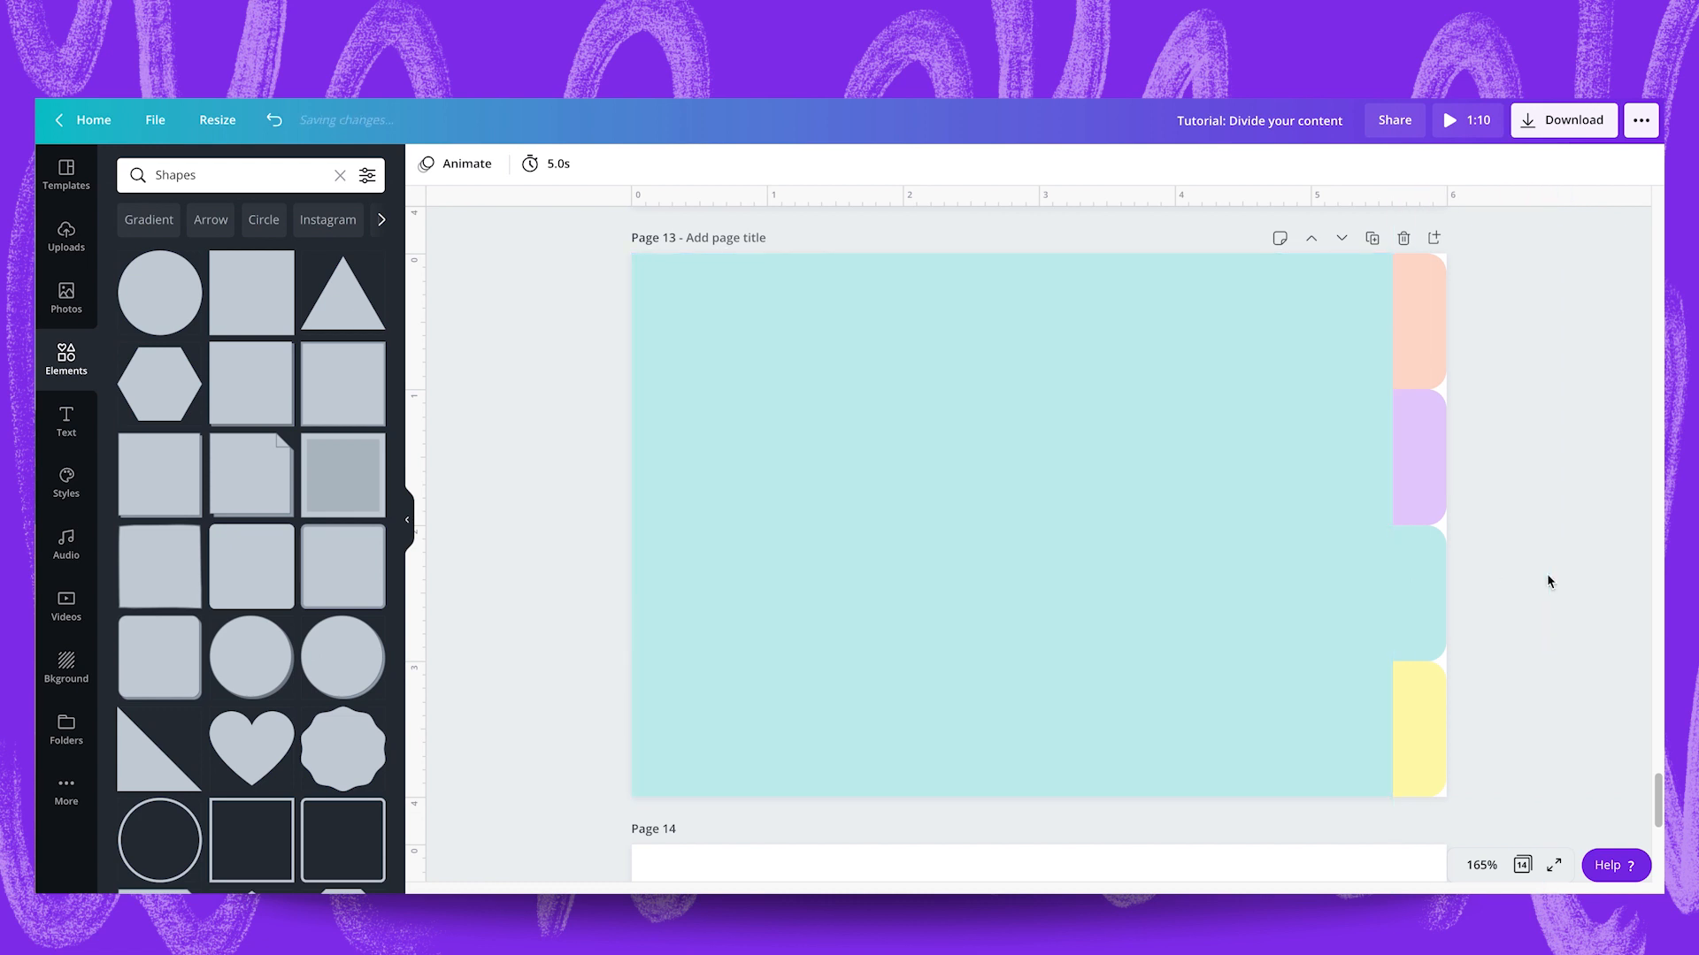
Duplicate page 13 and colour the large rectangle on the copy pale yellow to match its fourth tab.
click(1372, 238)
click(1266, 643)
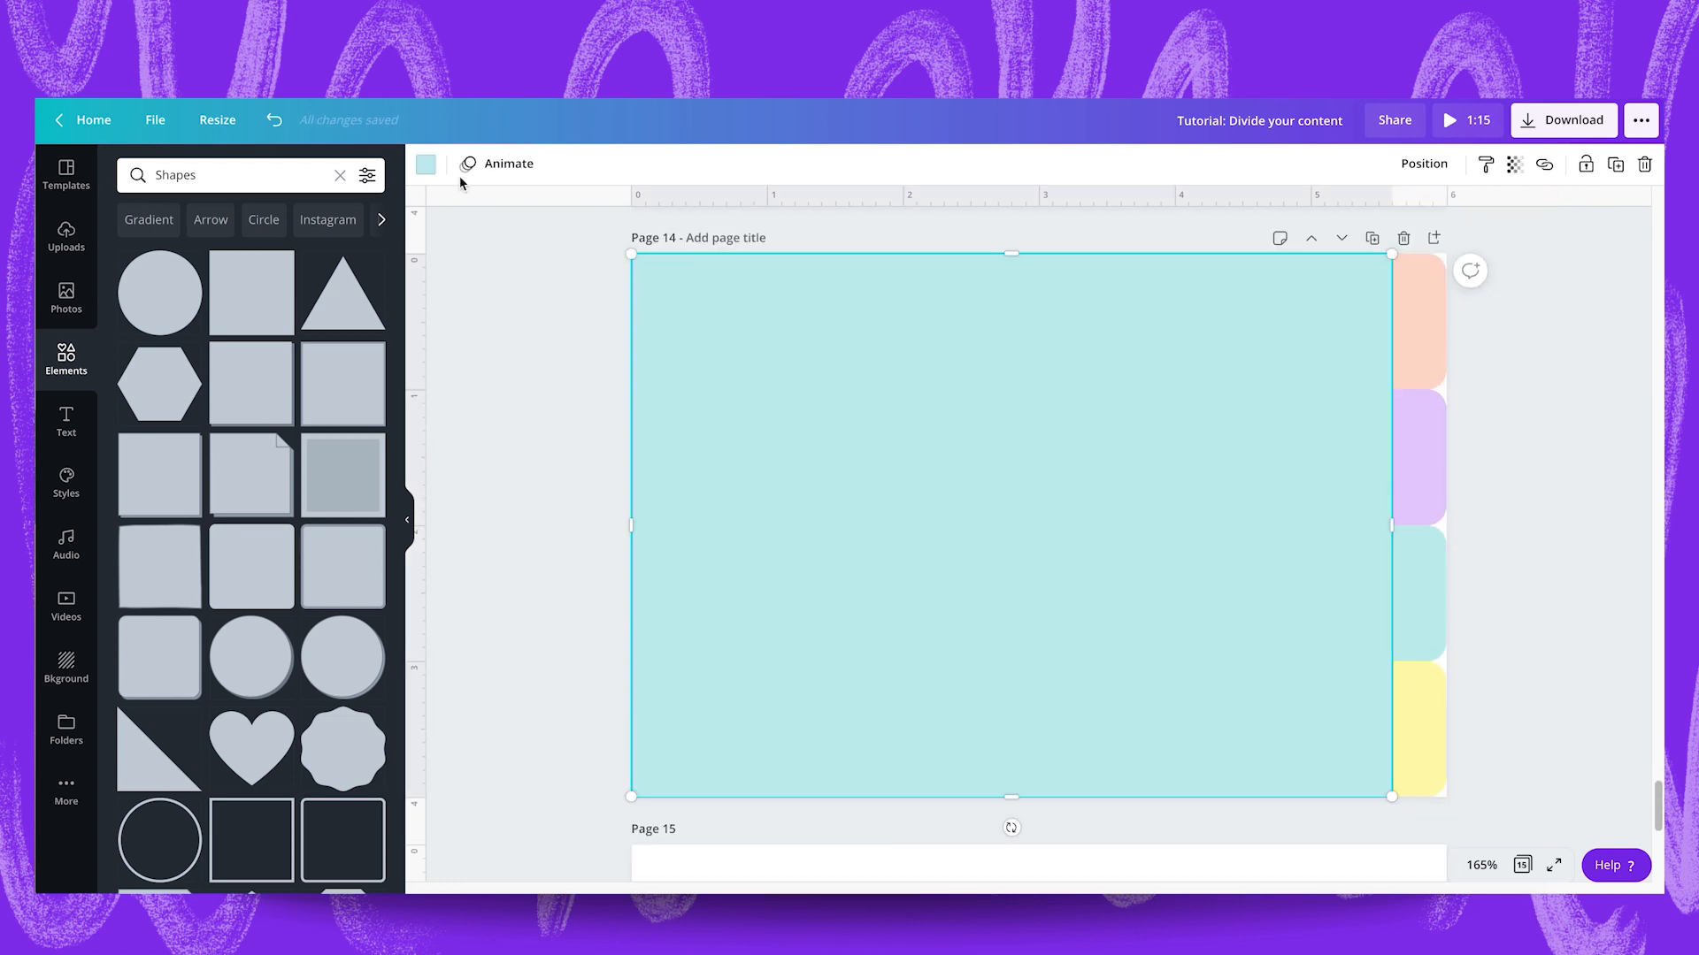
click(426, 164)
click(182, 379)
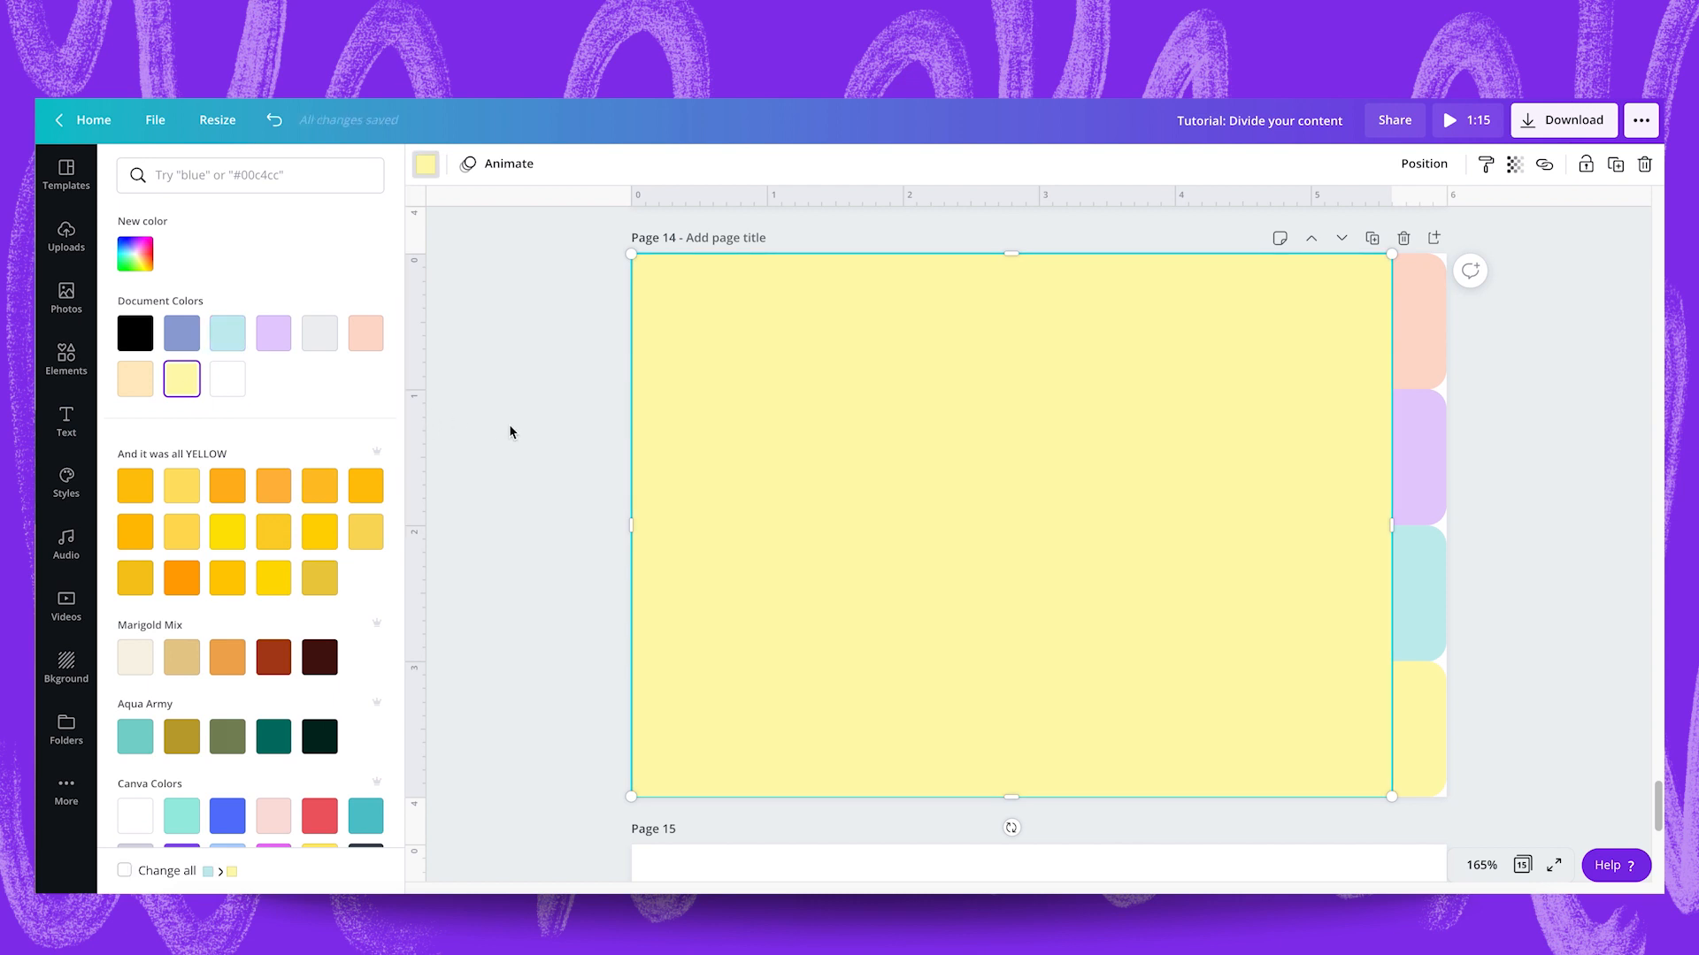
click(509, 431)
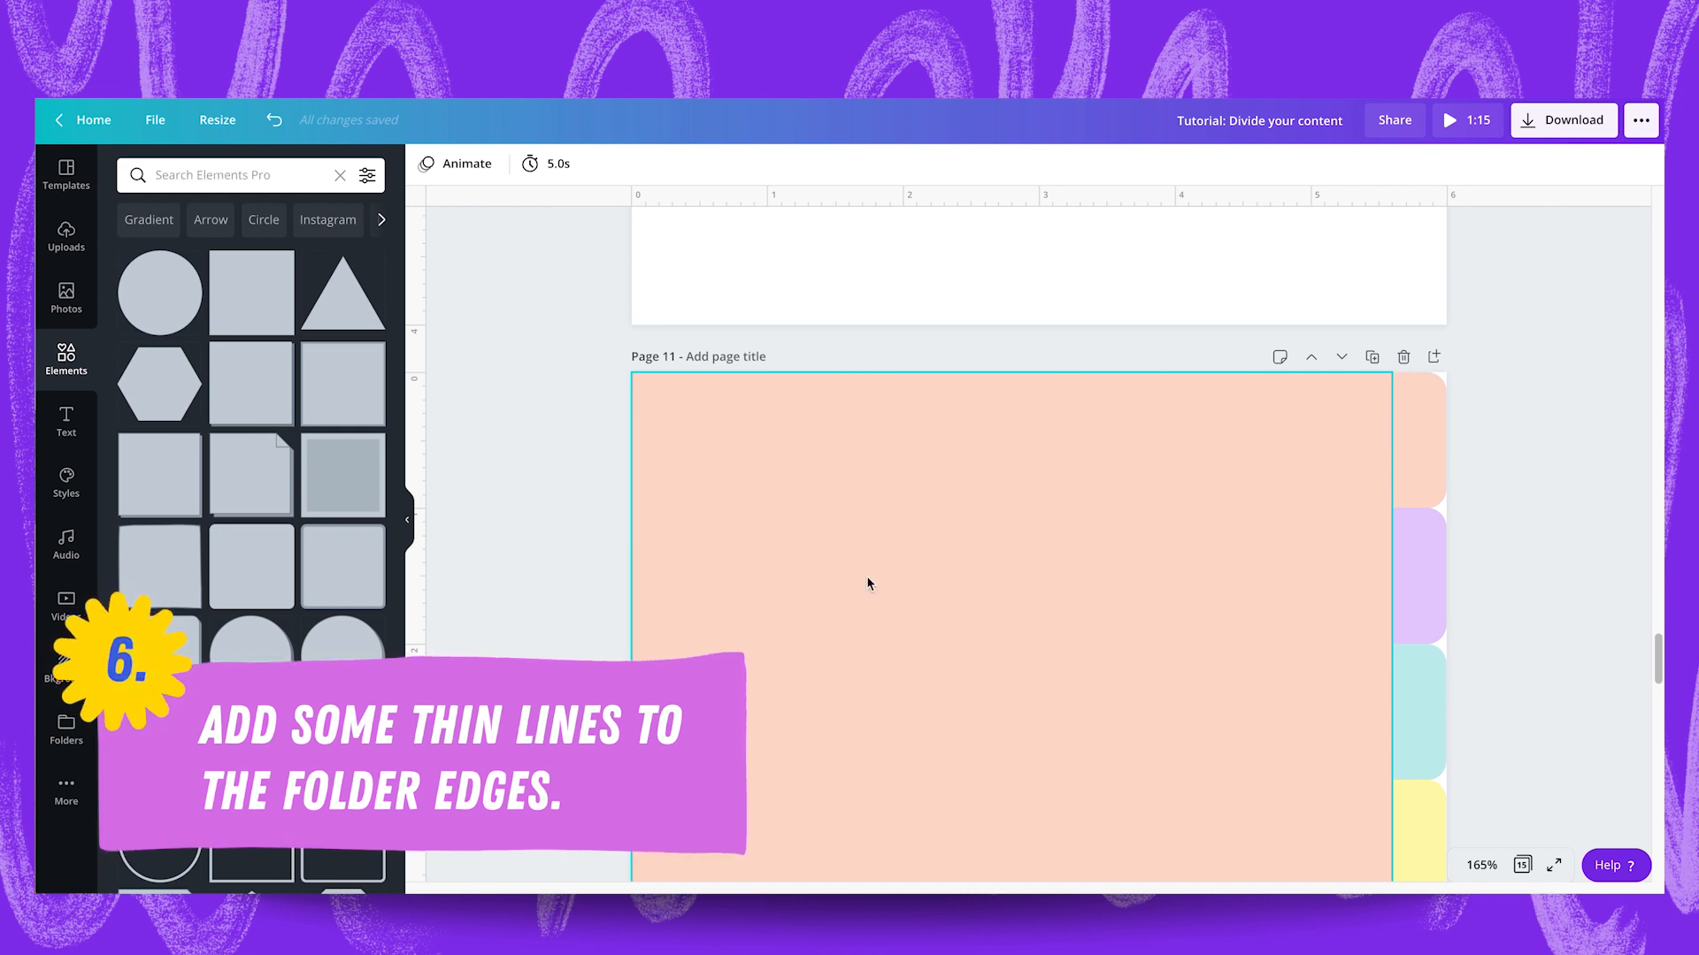
Search the elements for "line" and place a solid line vertically on page 11 between the peach rectangle and the lilac tab.
click(205, 164)
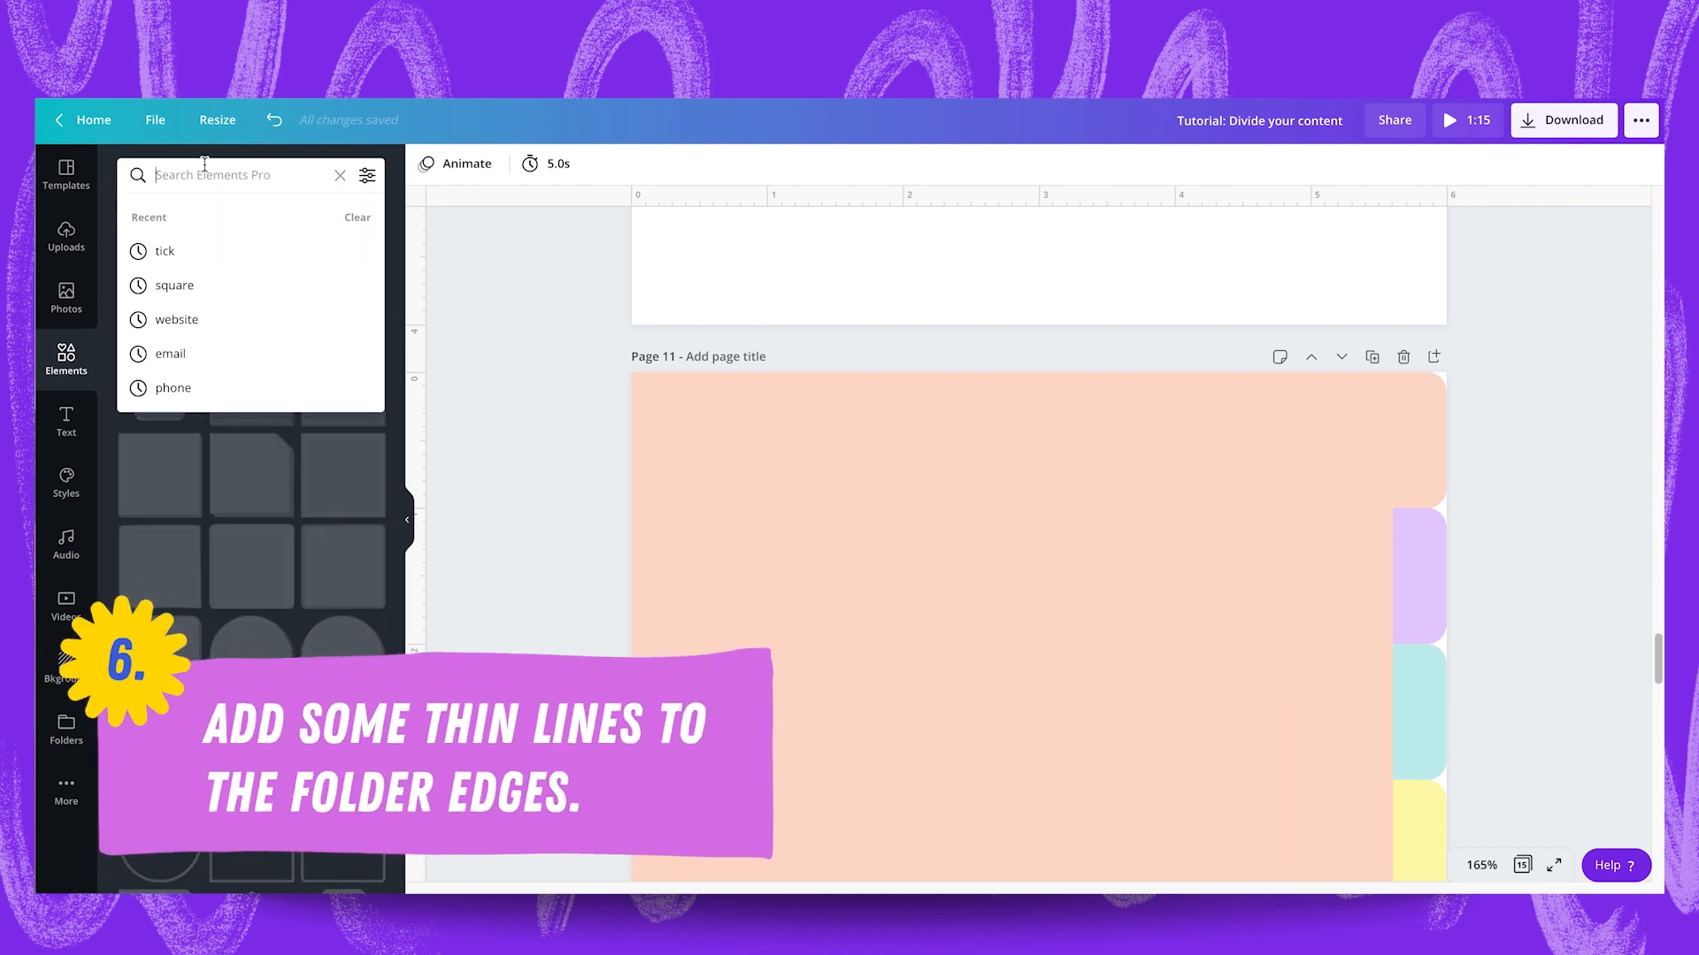
text(line)
key(Return)
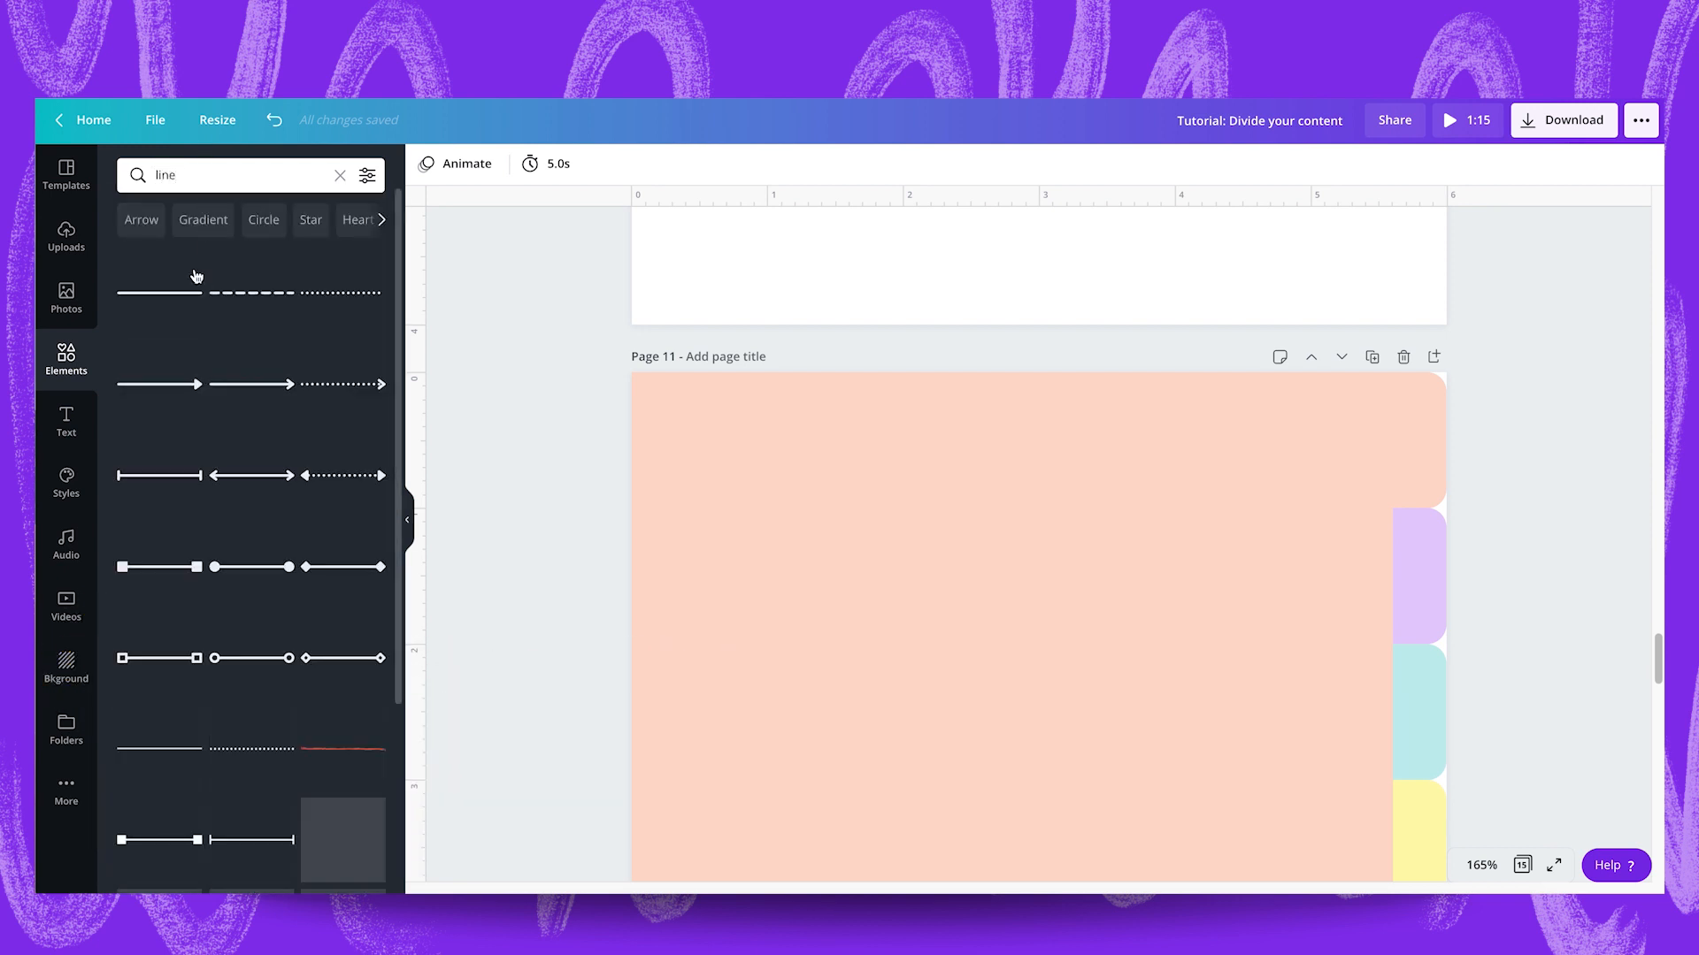
click(196, 276)
drag(687, 645, 1396, 494)
scroll(1286, 517, down, 1)
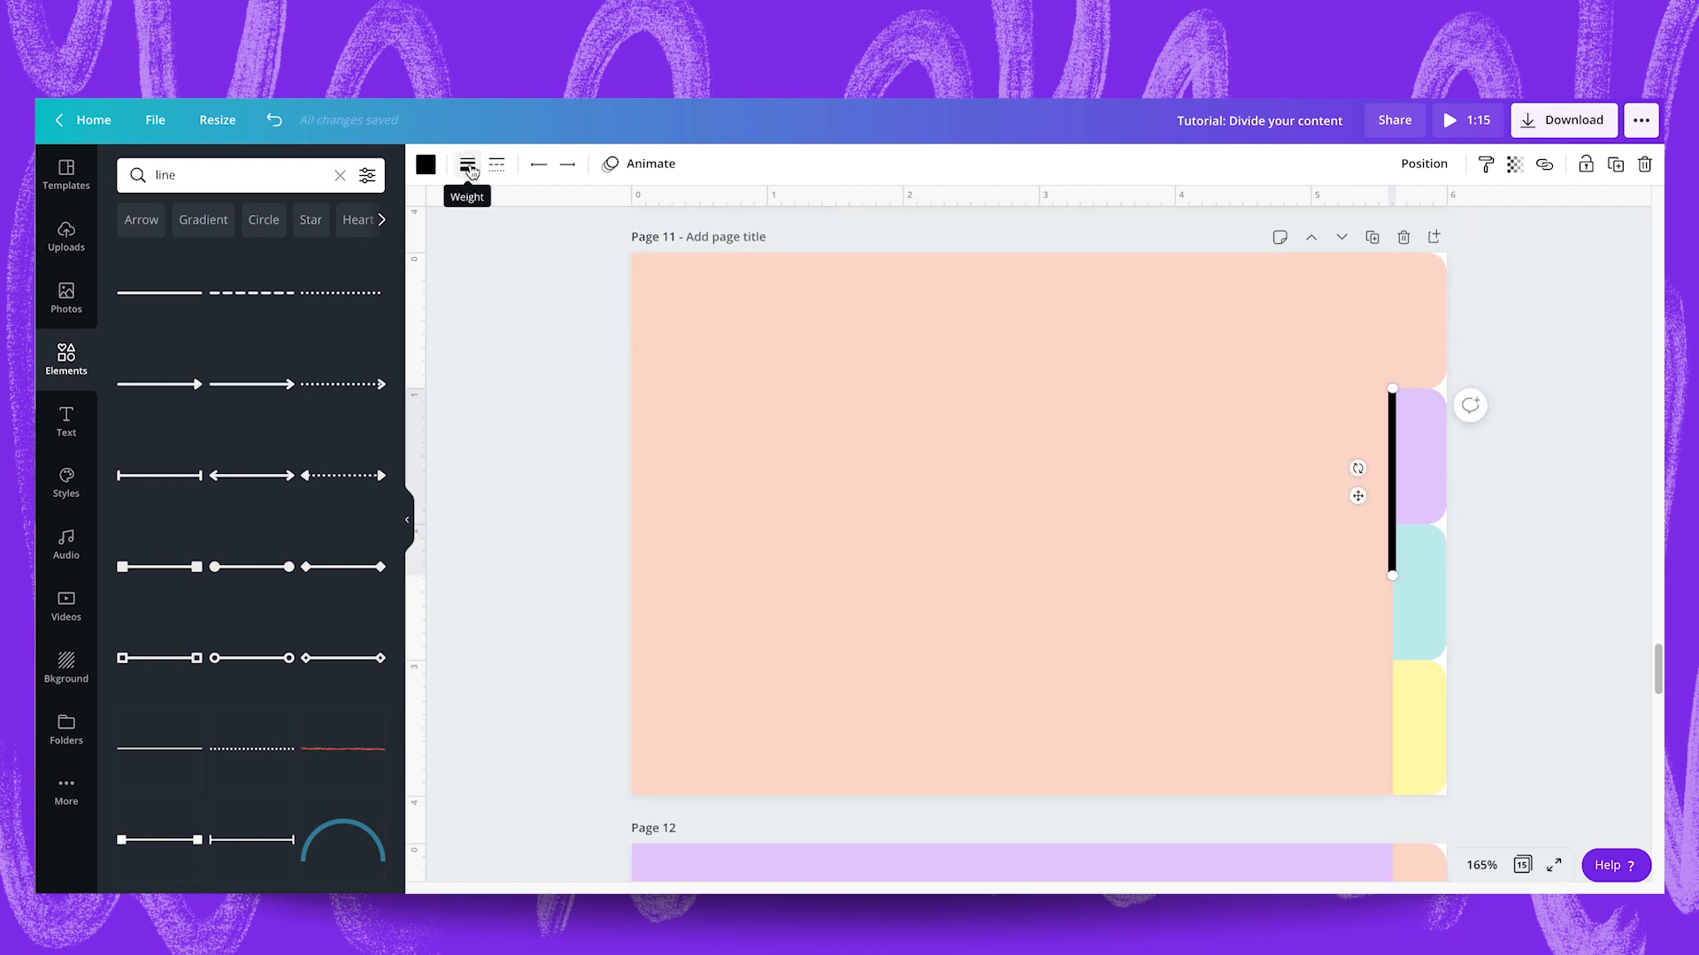
Set the vertical line's weight to 2 and extend it down to the bottom edge of page 11.
click(468, 167)
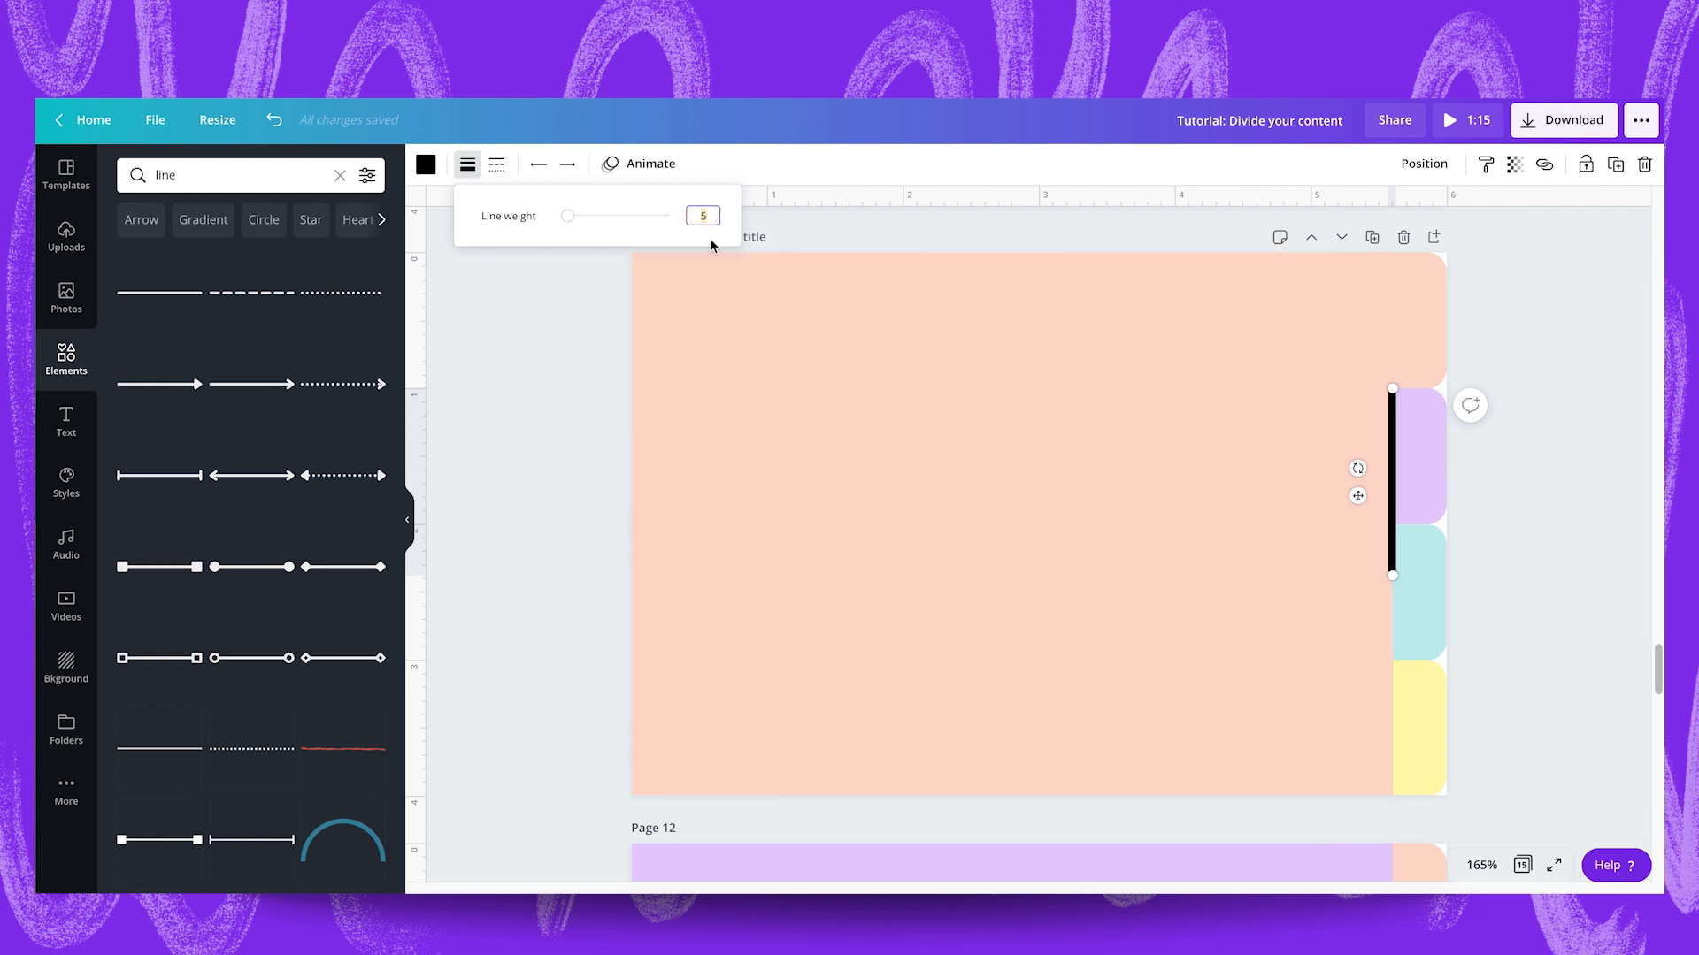
text(2)
key(Return)
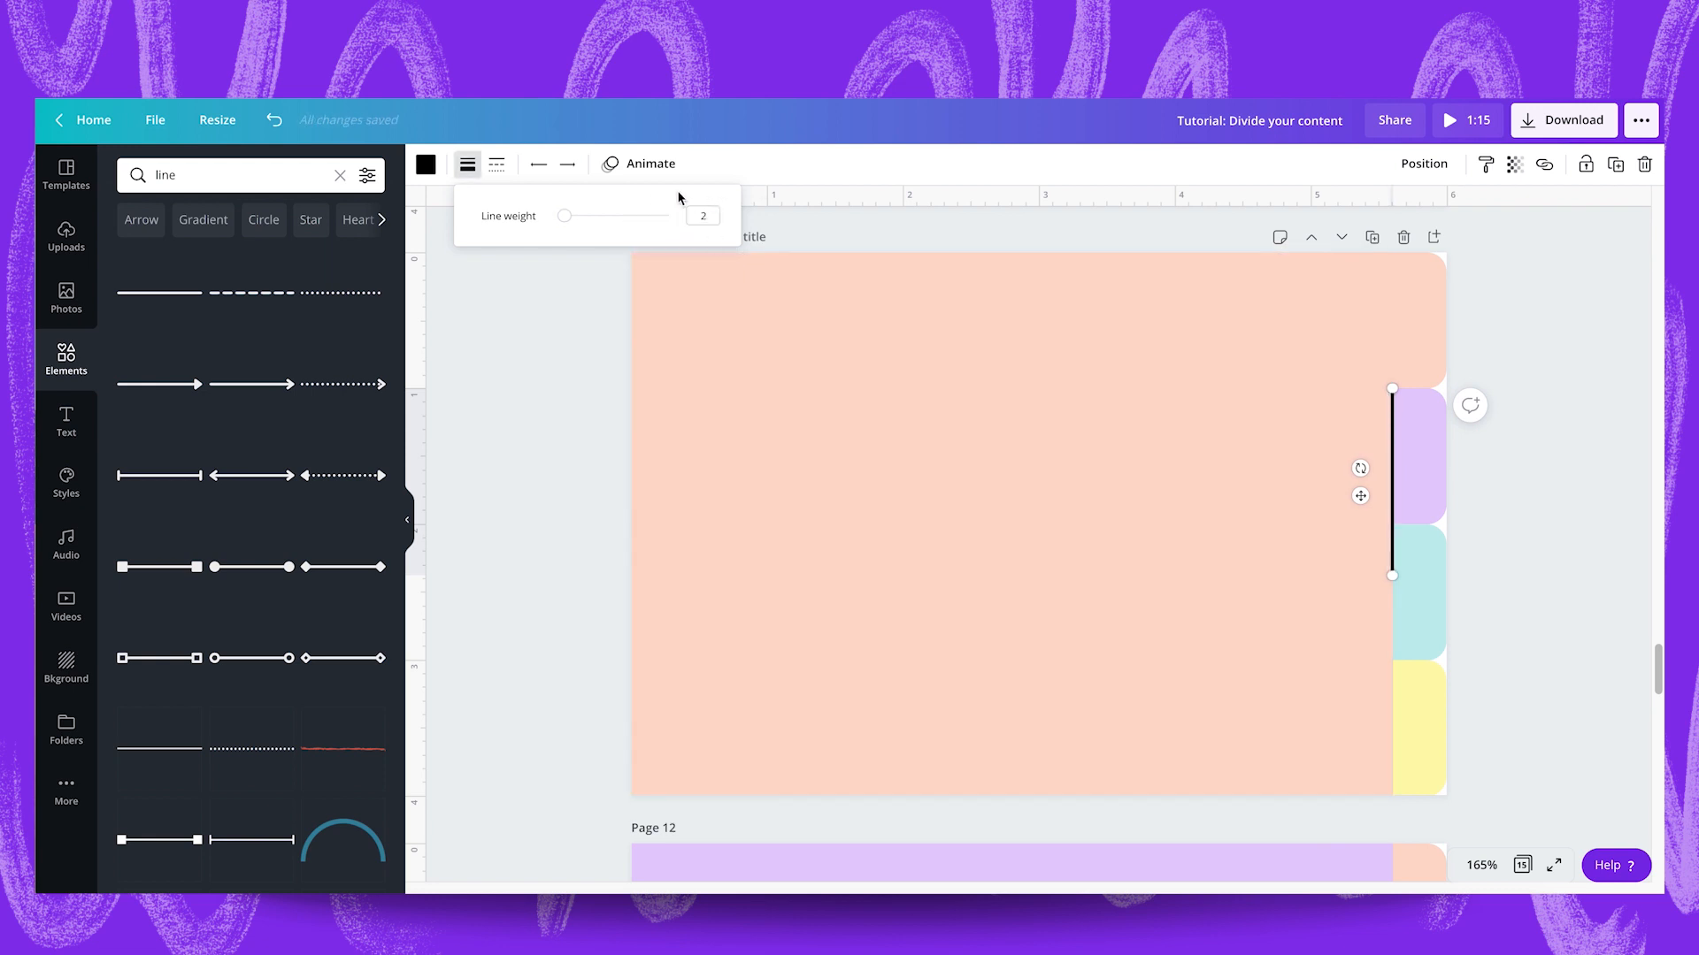
click(496, 167)
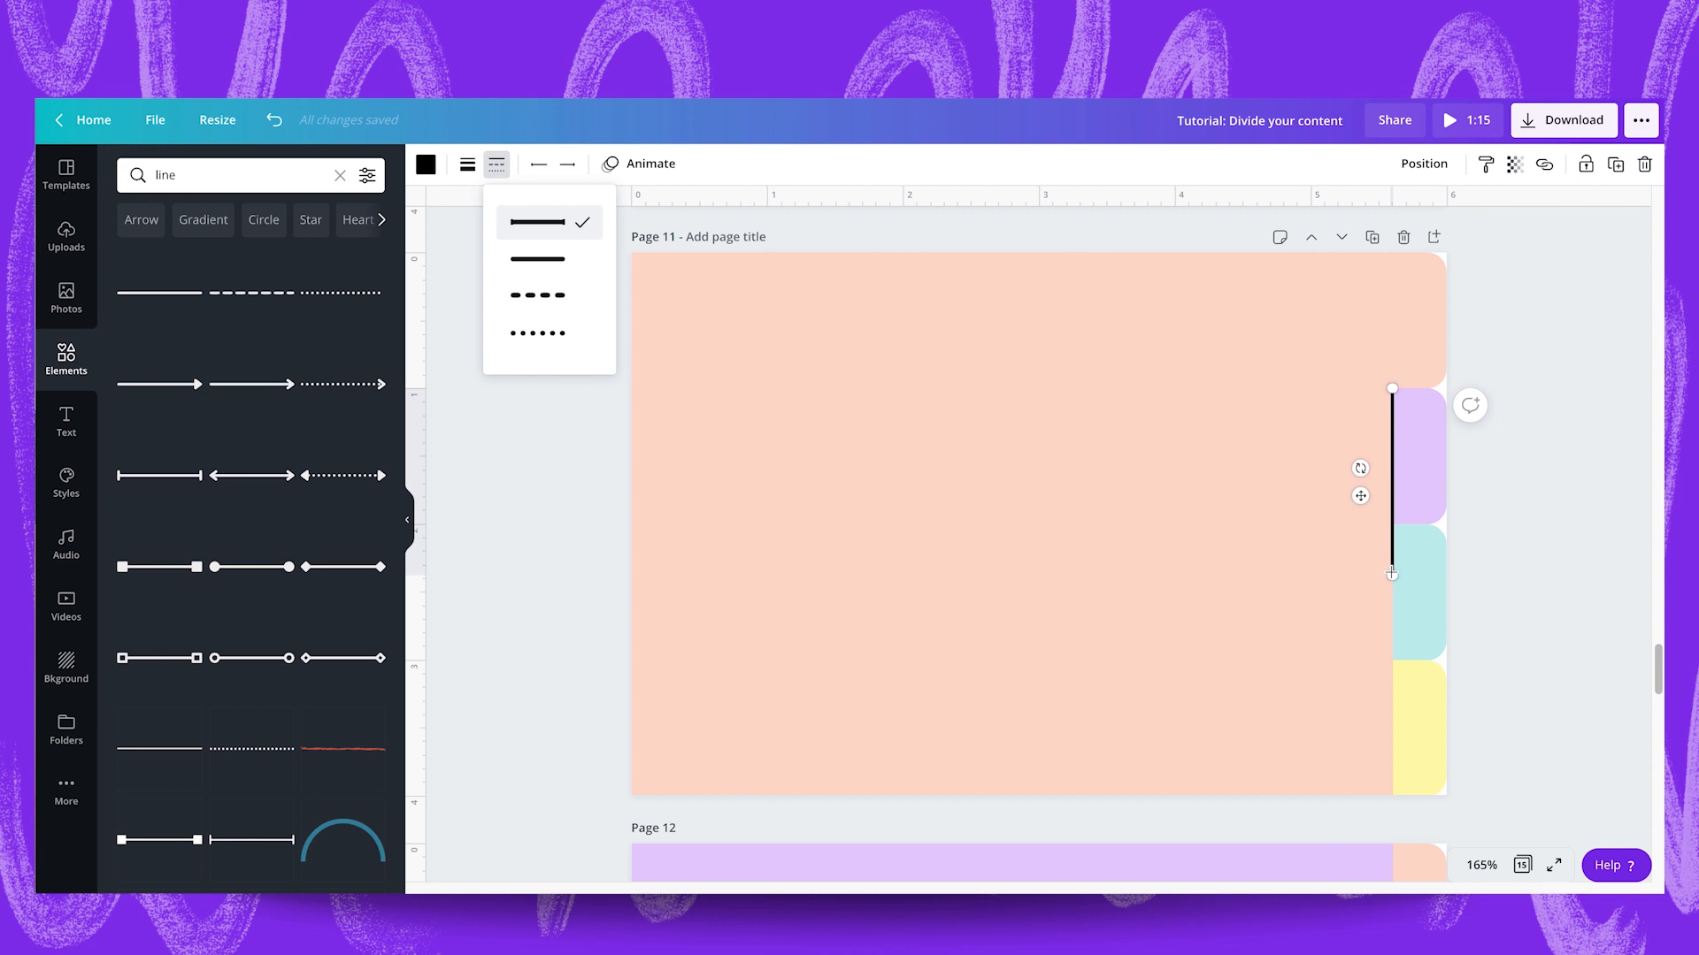
drag(1393, 577, 1395, 802)
click(1569, 540)
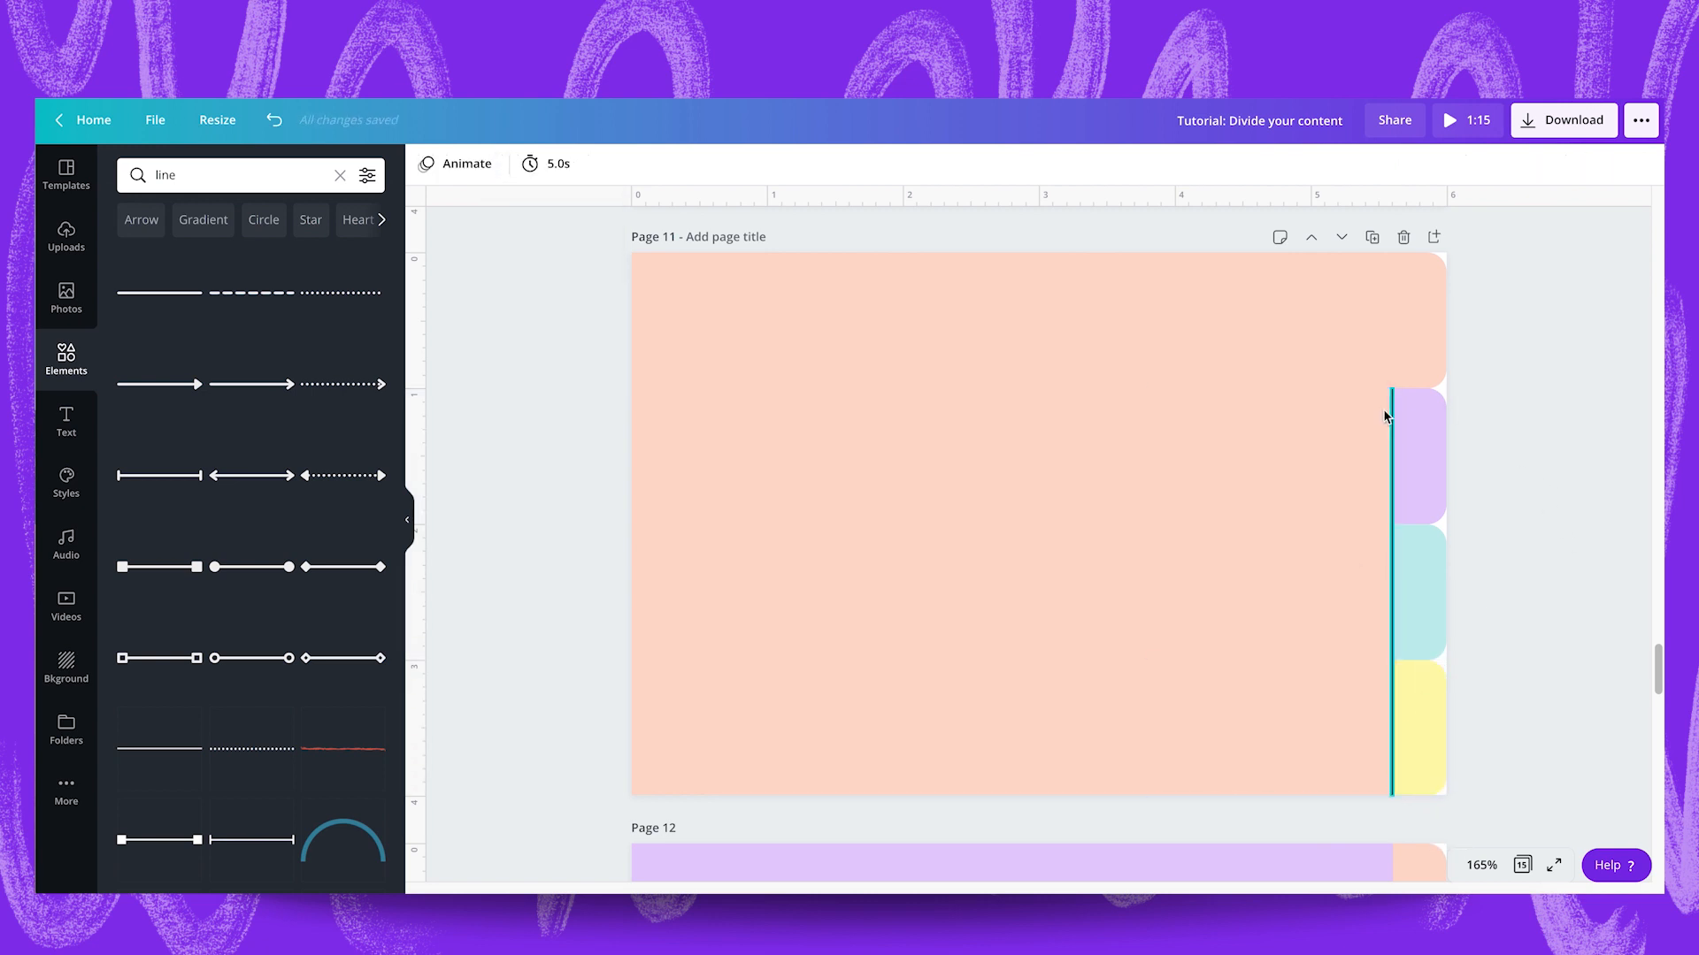
Colour the vertical line beside the tabs on page 11 white.
click(1392, 542)
click(426, 164)
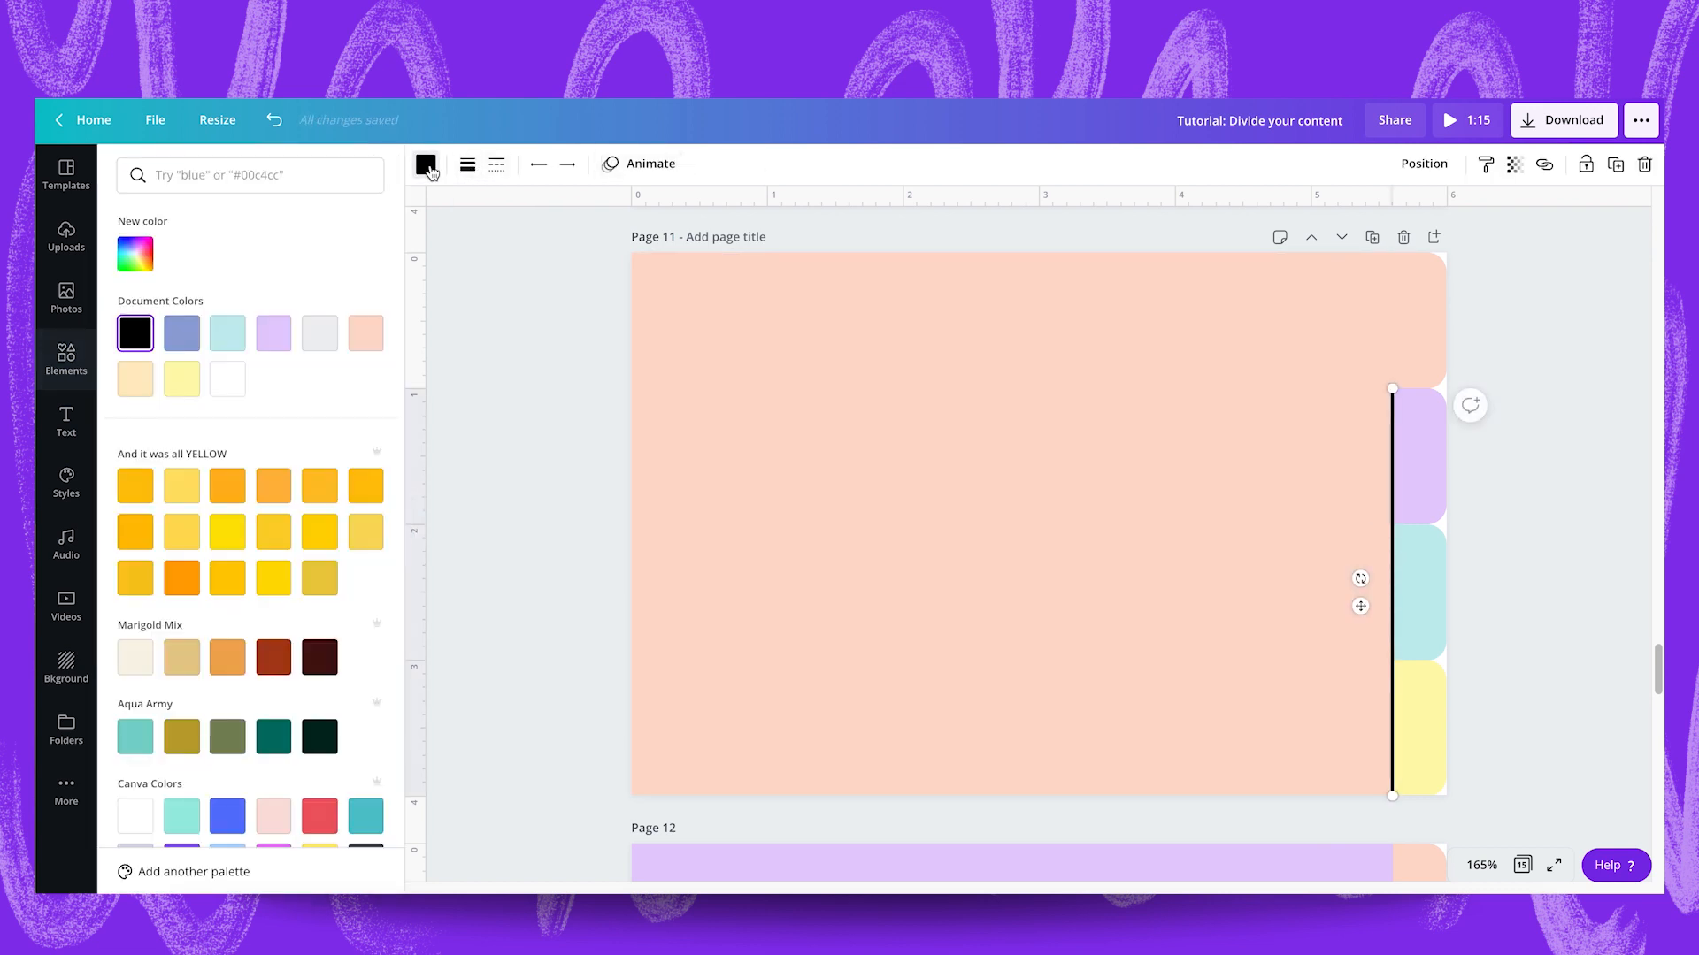
click(228, 379)
click(1607, 551)
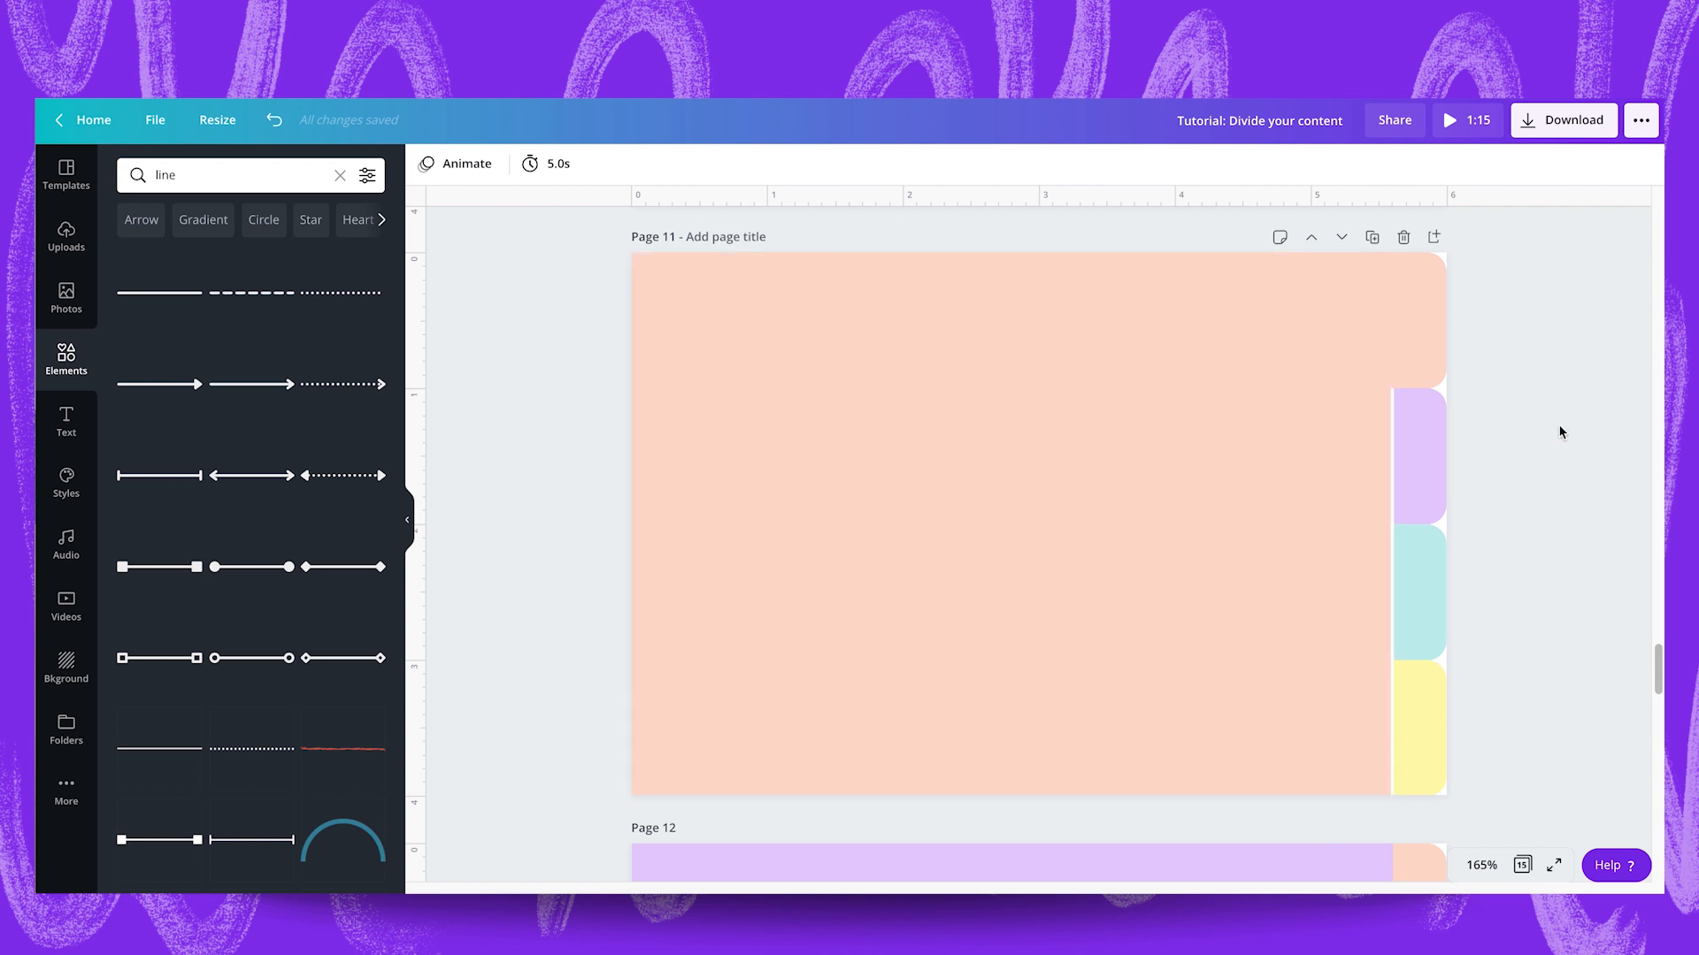
Copy the white vertical line from page 11 onto the lilac page 12.
click(1393, 485)
scroll(1393, 464, down, 6)
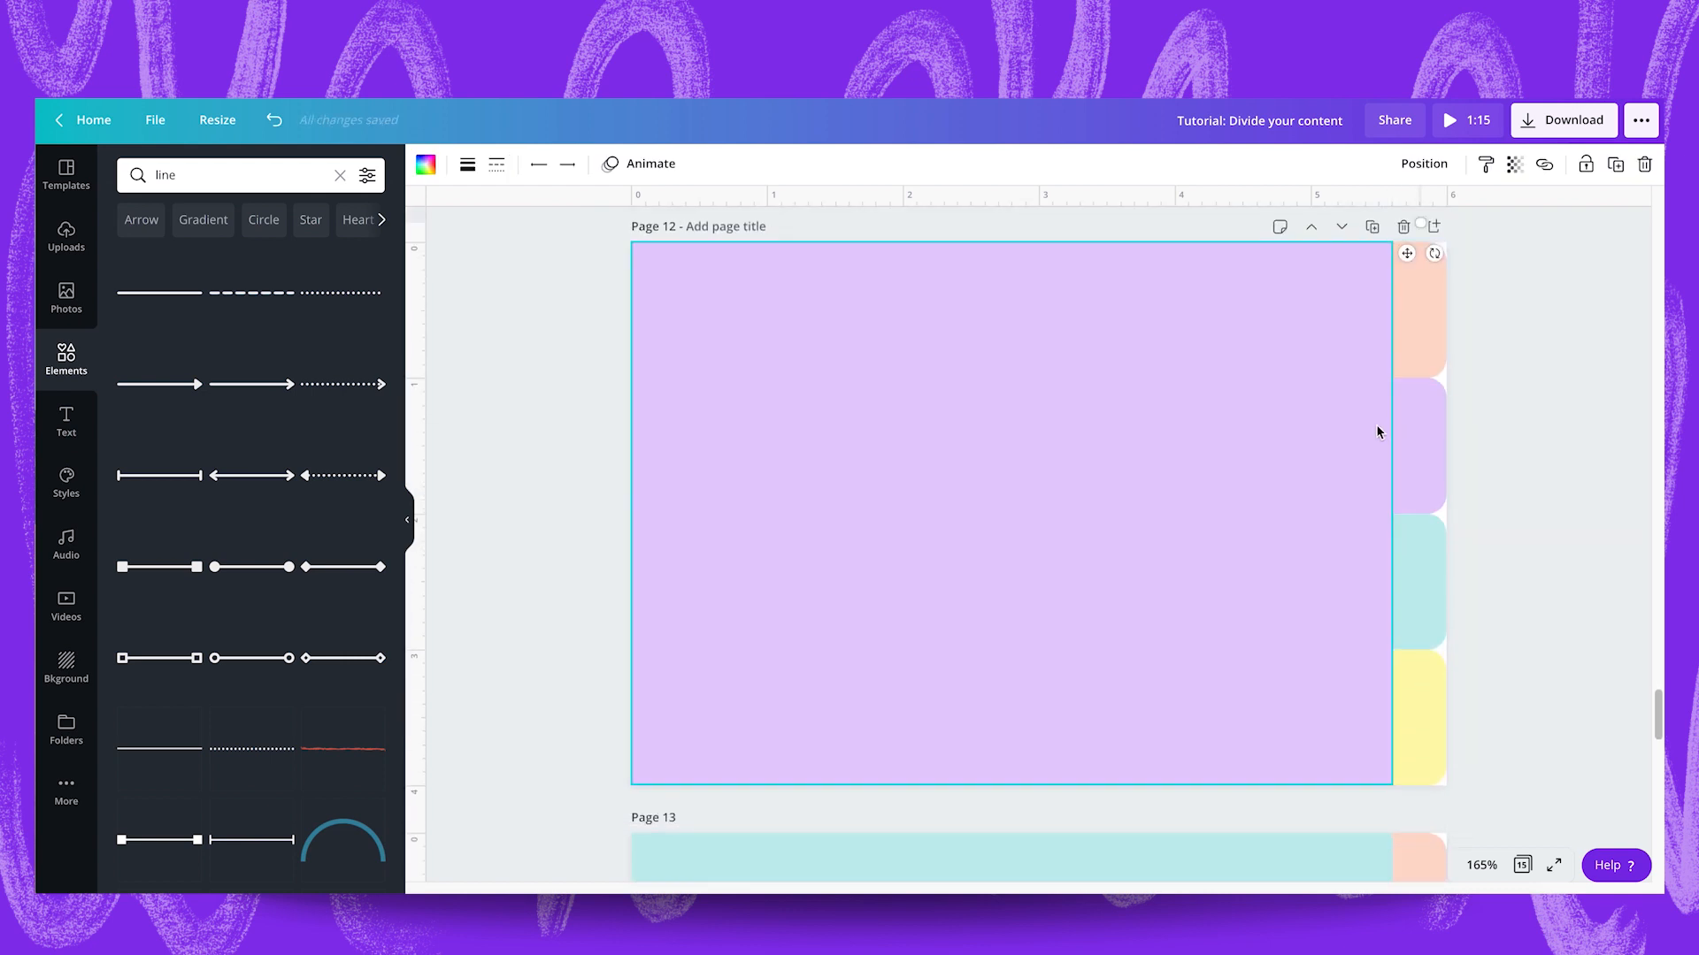
click(1312, 448)
click(1337, 408)
key(ctrl+v)
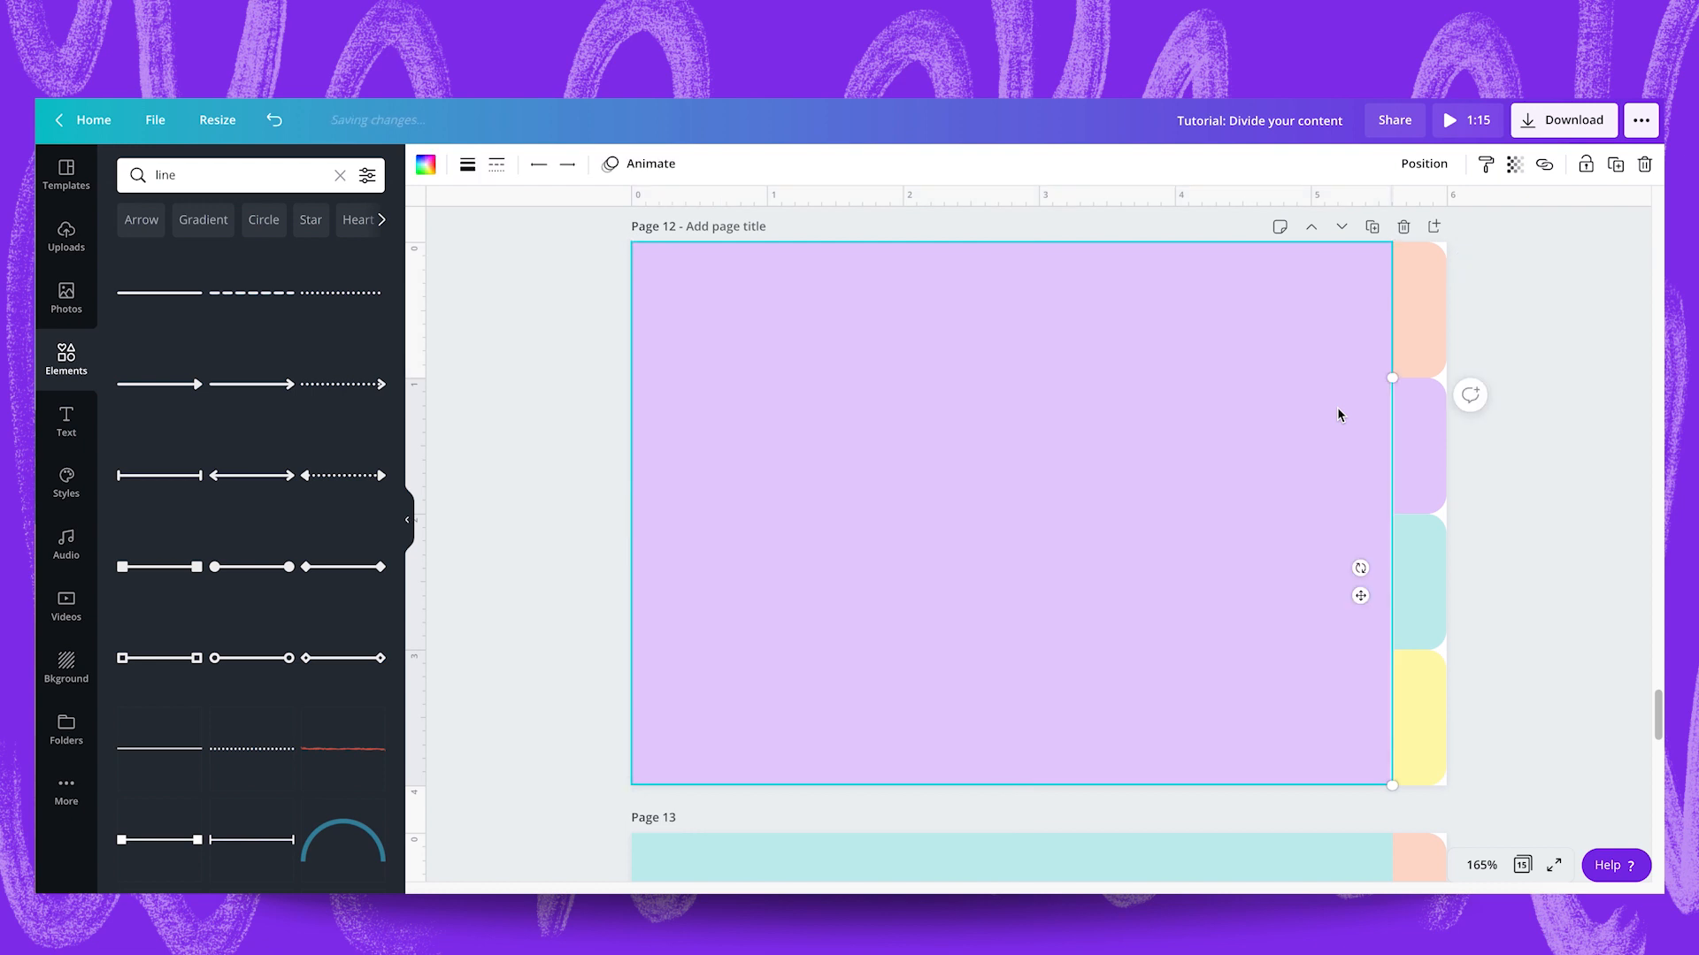
Shorten the white line on page 12 to the peach tab's height and place it along that tab's inner edge.
scroll(1389, 502, up, 2)
drag(1389, 502, 1334, 445)
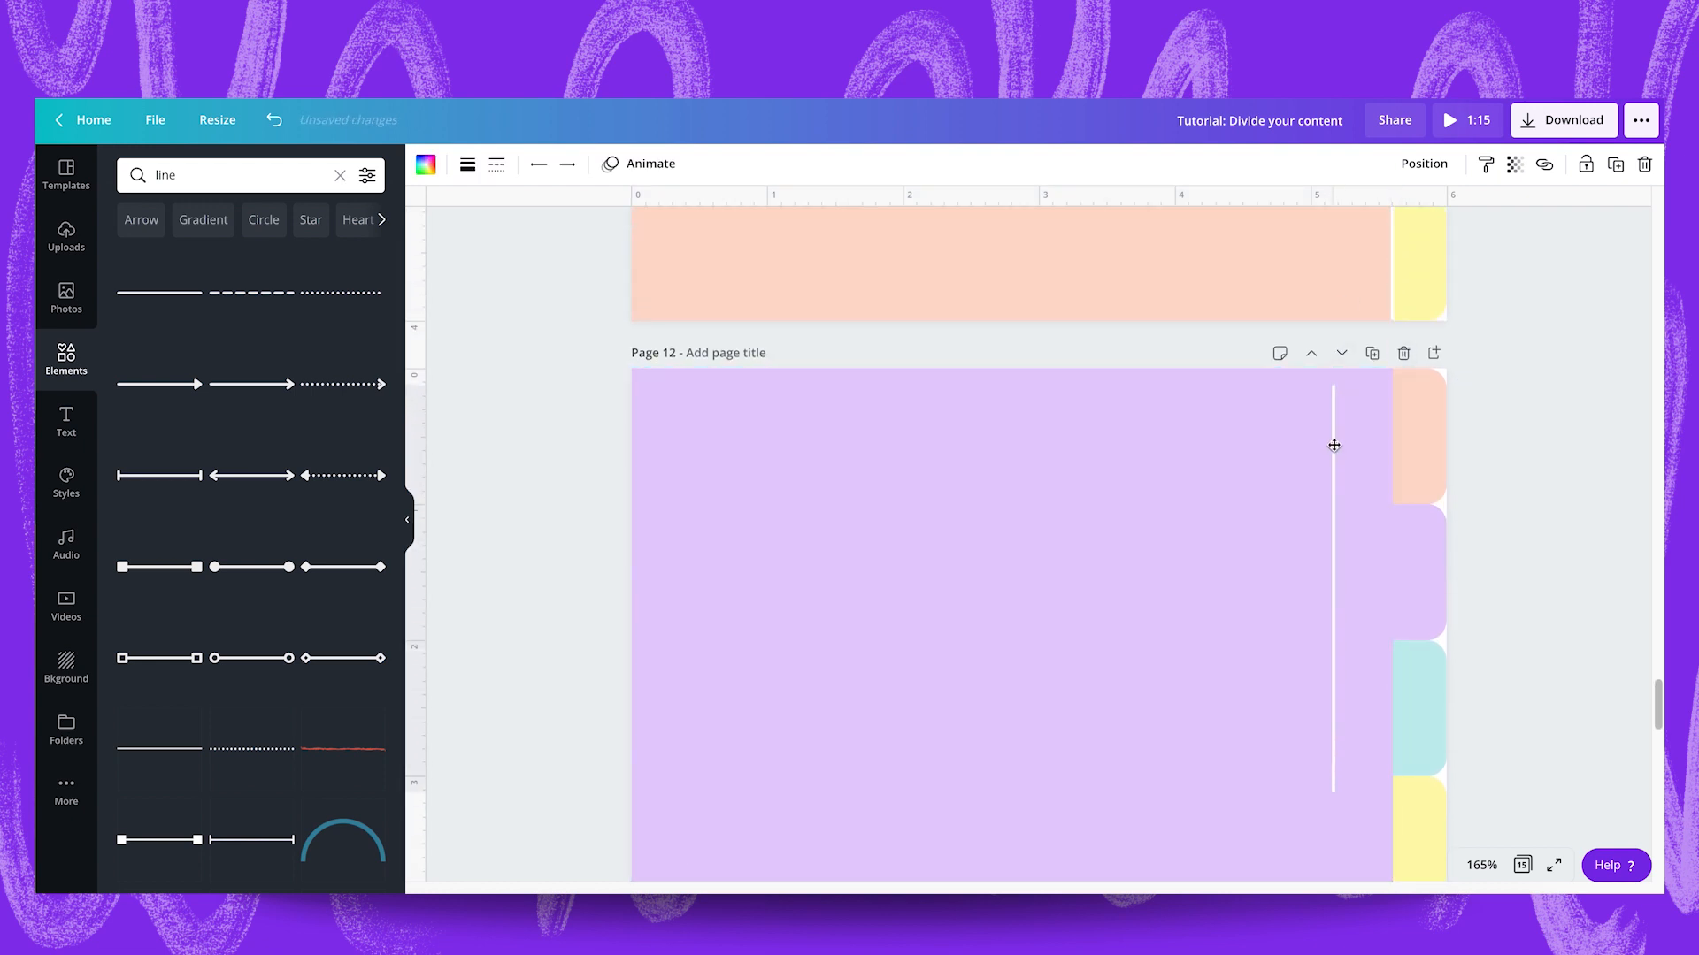
drag(1333, 385, 1354, 448)
scroll(1396, 345, up, 2)
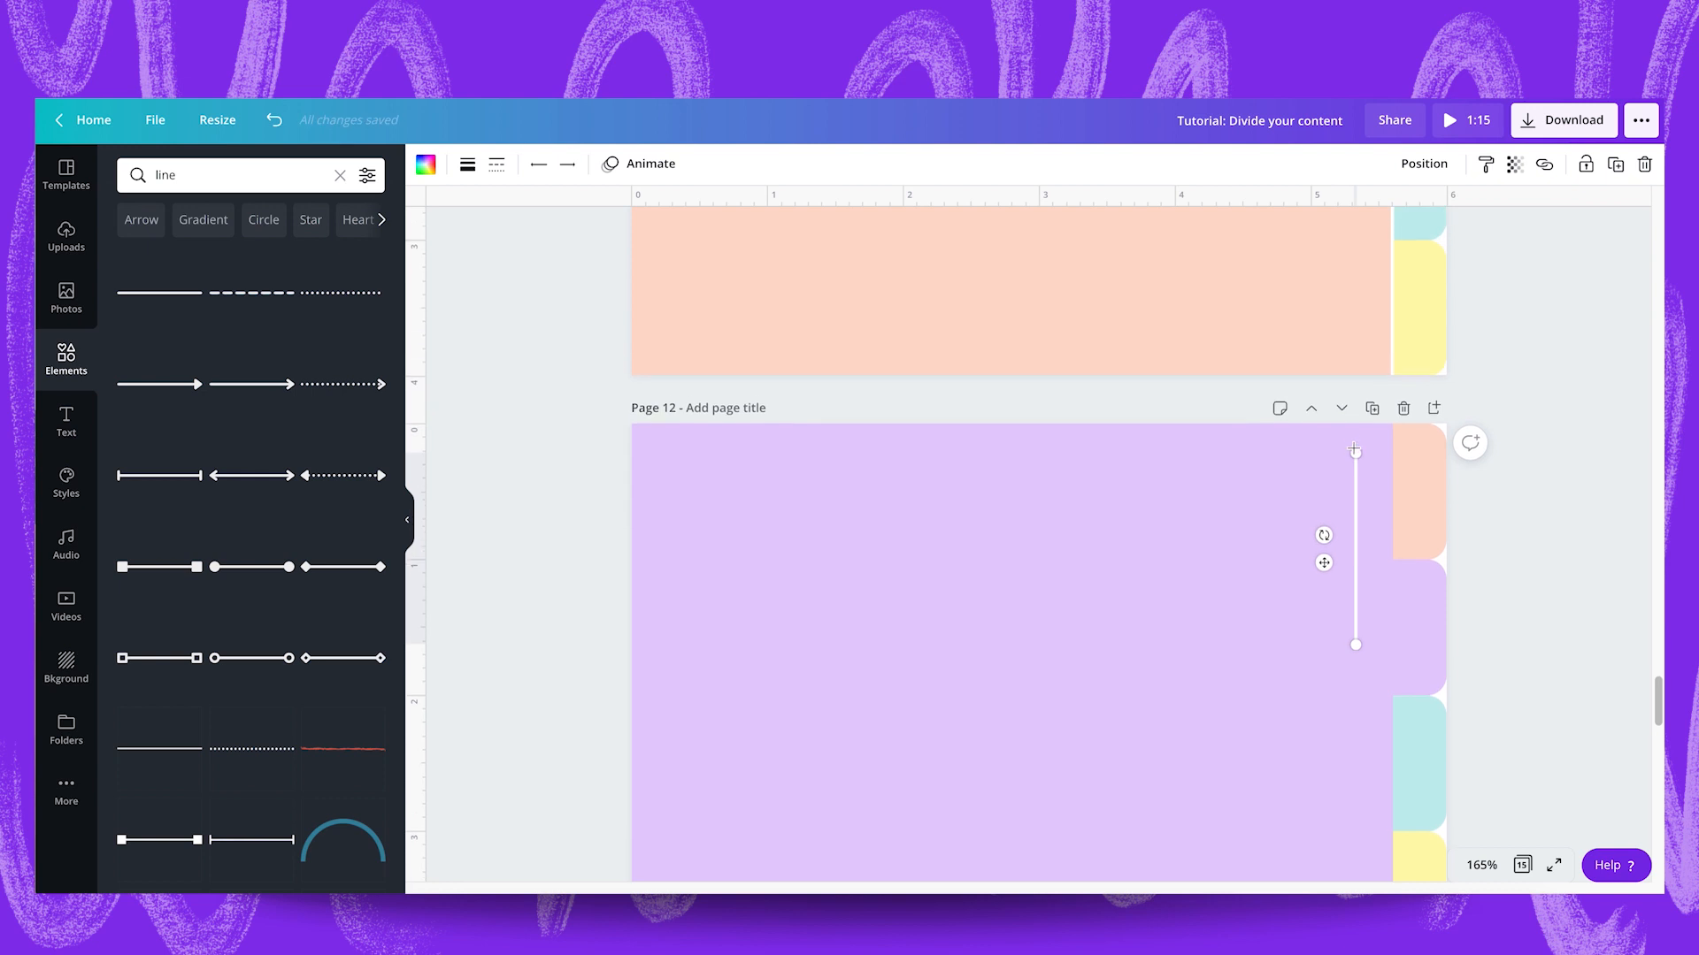
drag(1358, 529, 1394, 471)
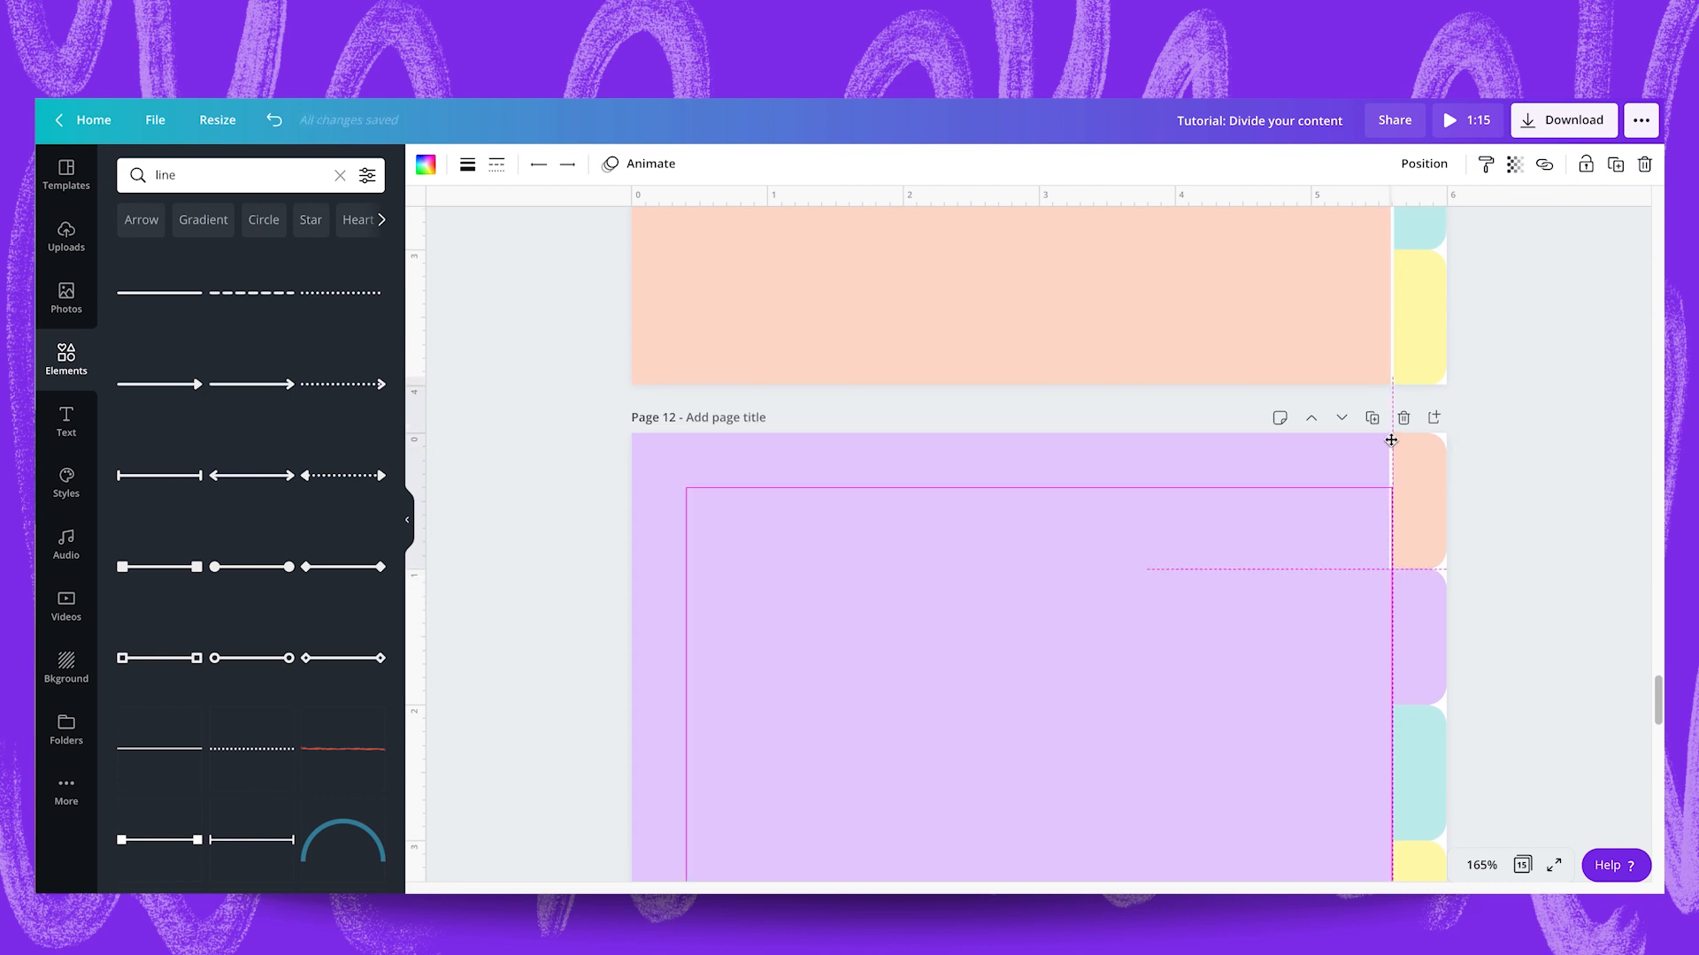
drag(1393, 440, 1392, 440)
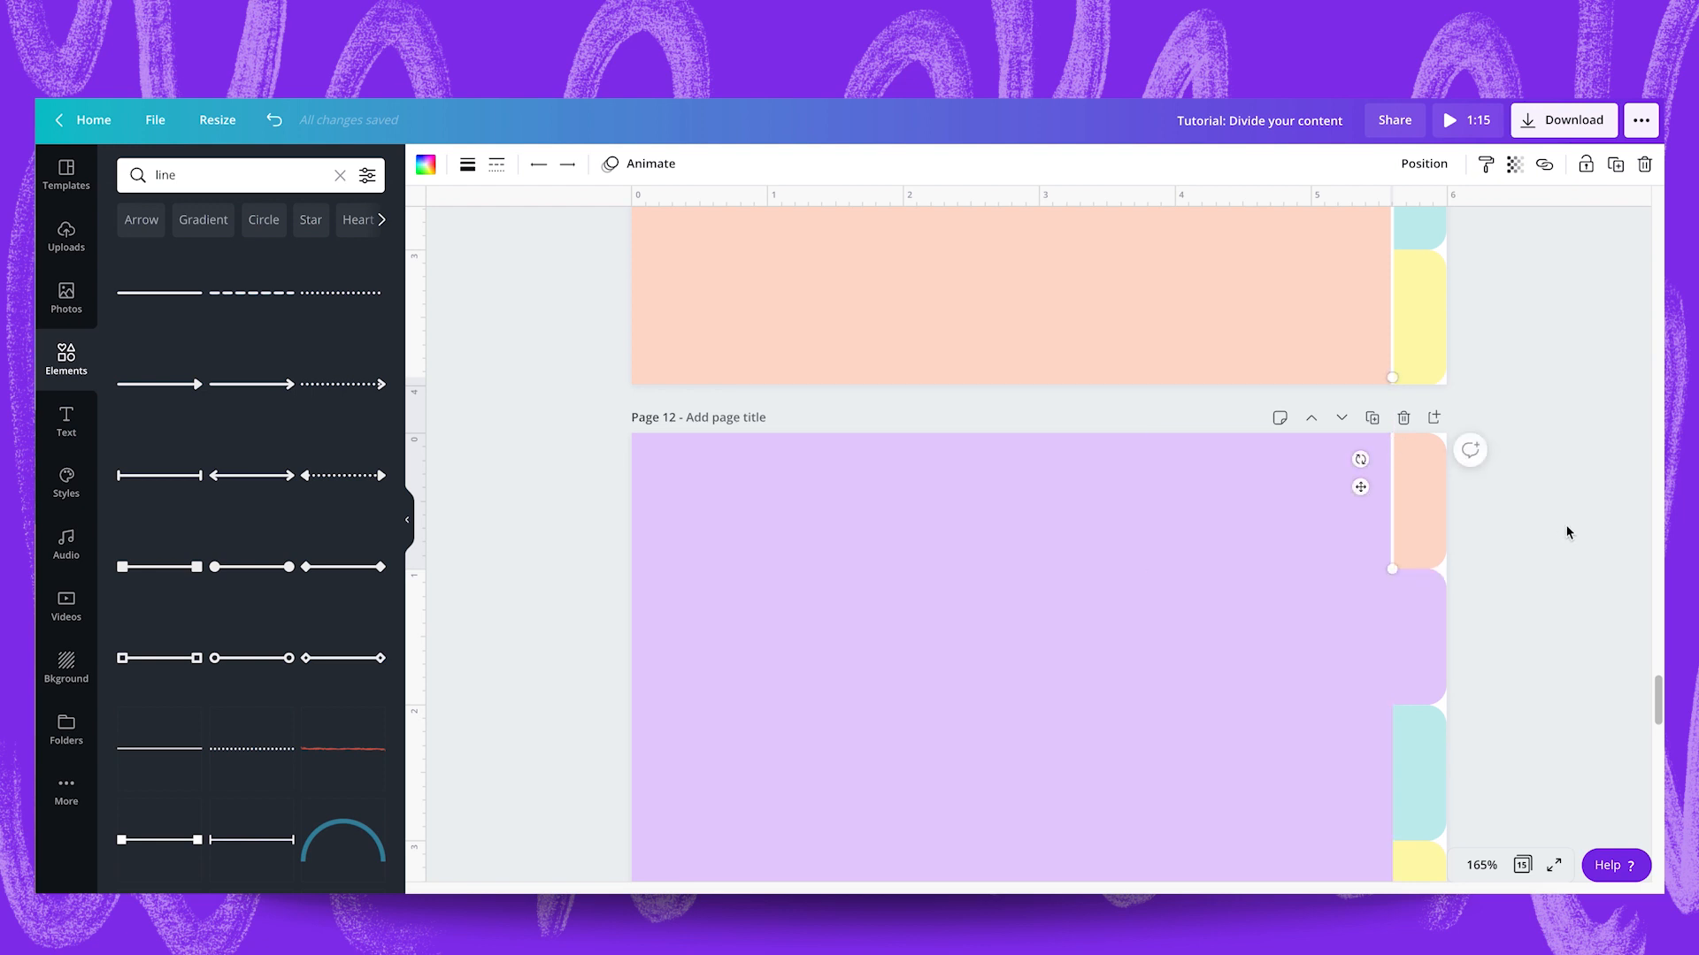
click(1565, 527)
Duplicate the short white line on page 12 and fit the copy along the teal and yellow tabs down to the page's bottom edge.
click(1389, 511)
key(ctrl+d)
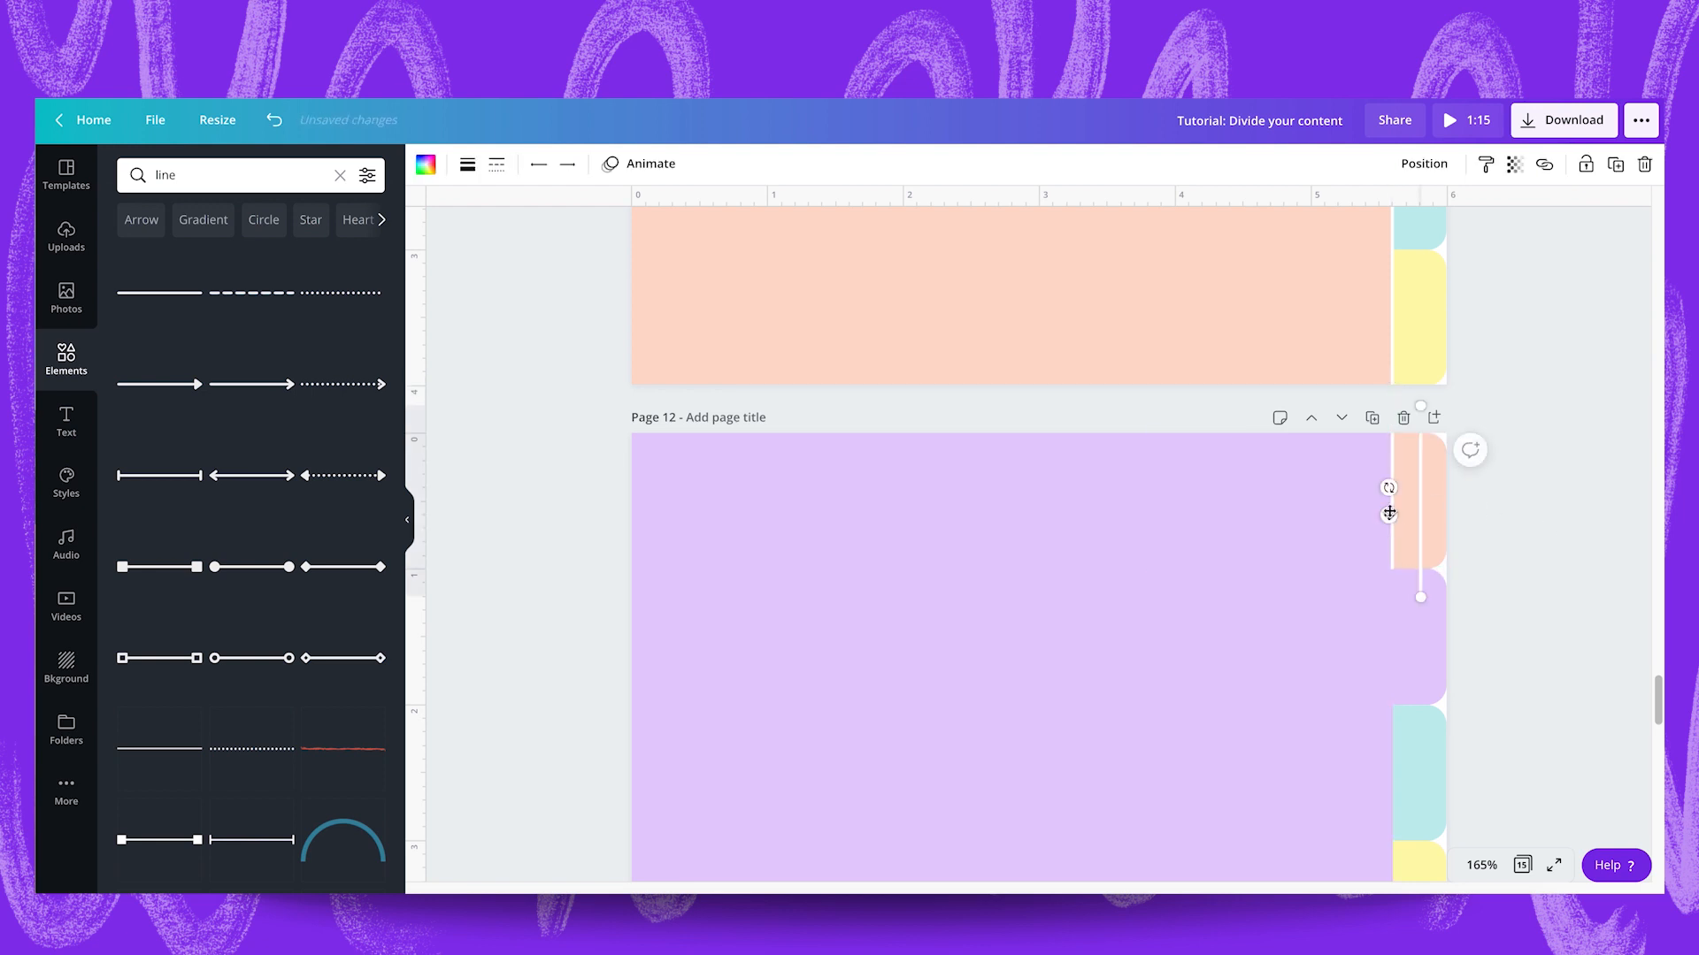
scroll(1389, 511, down, 2)
drag(1421, 369, 1394, 640)
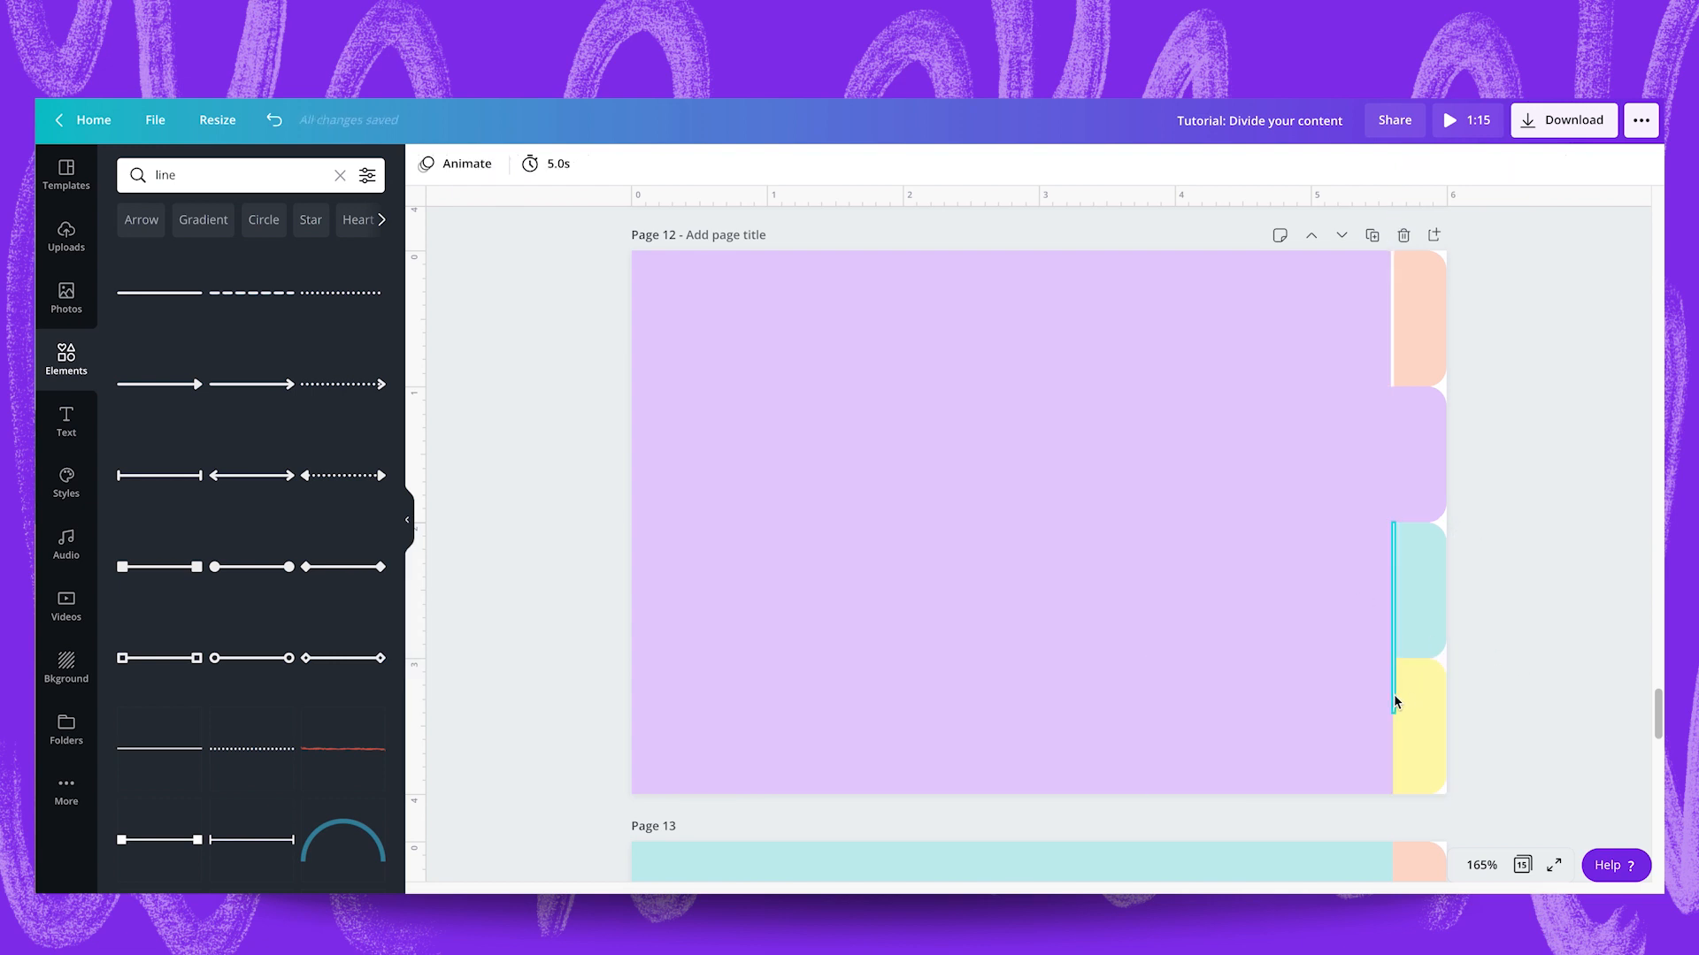
drag(1392, 722, 1392, 812)
click(1582, 715)
Copy the longer white line from page 12 onto page 13 and place it beside the peach and lilac tabs.
scroll(1583, 719, down, 3)
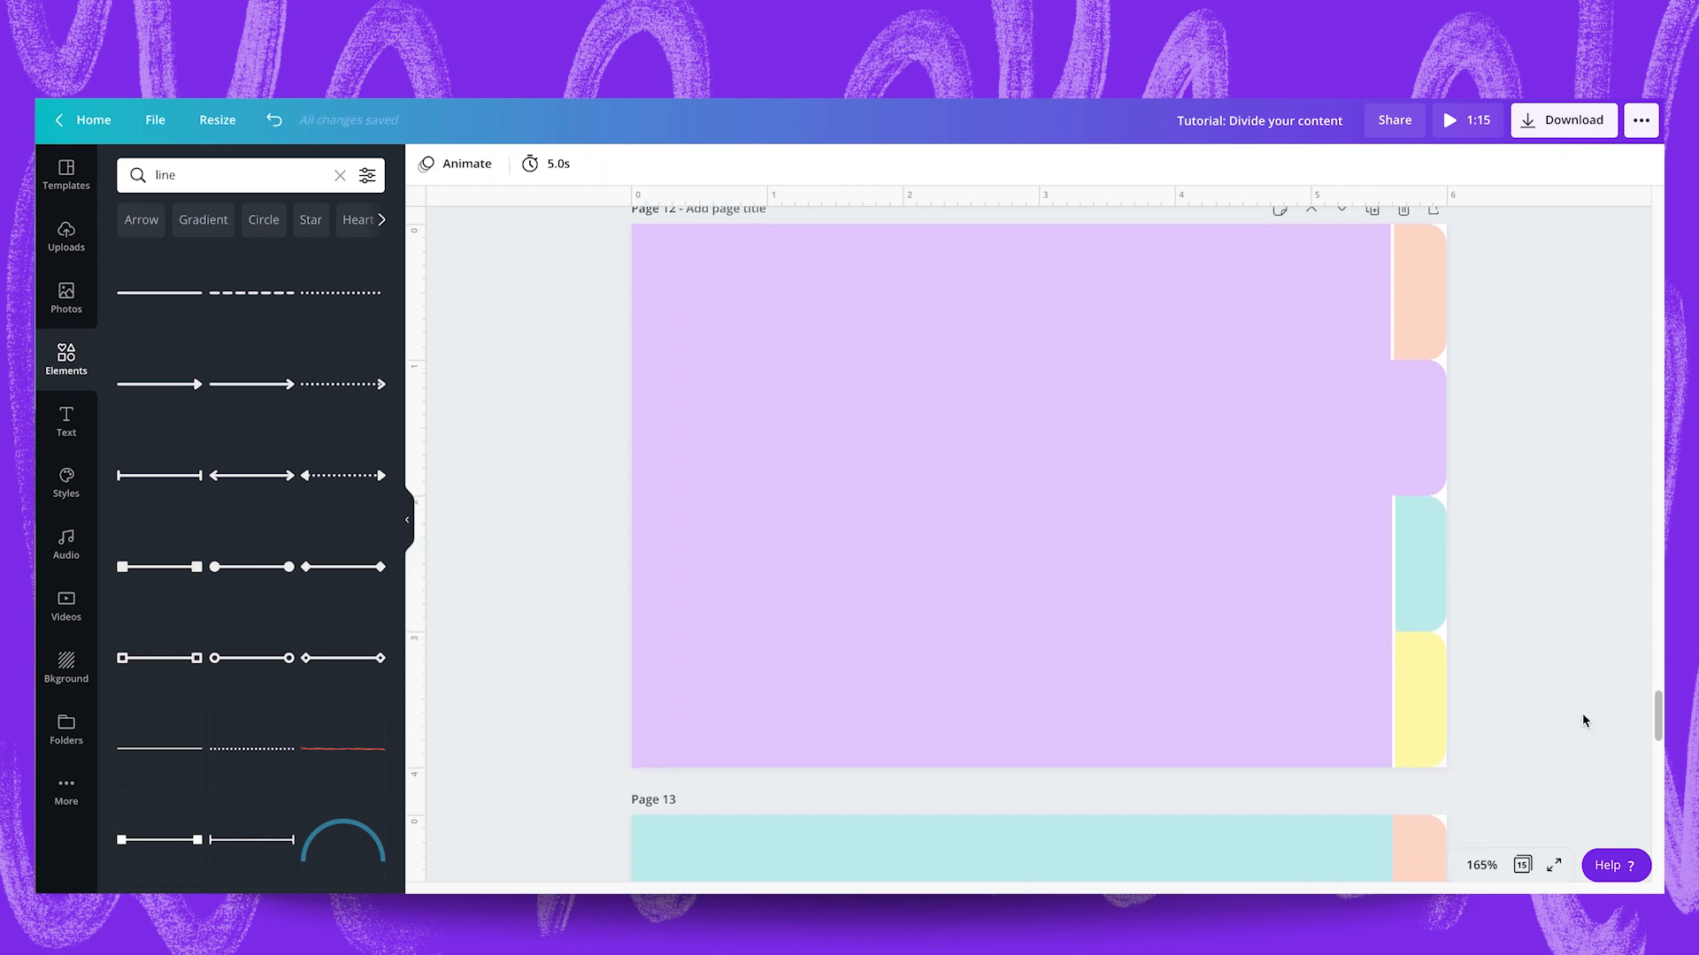
click(1392, 383)
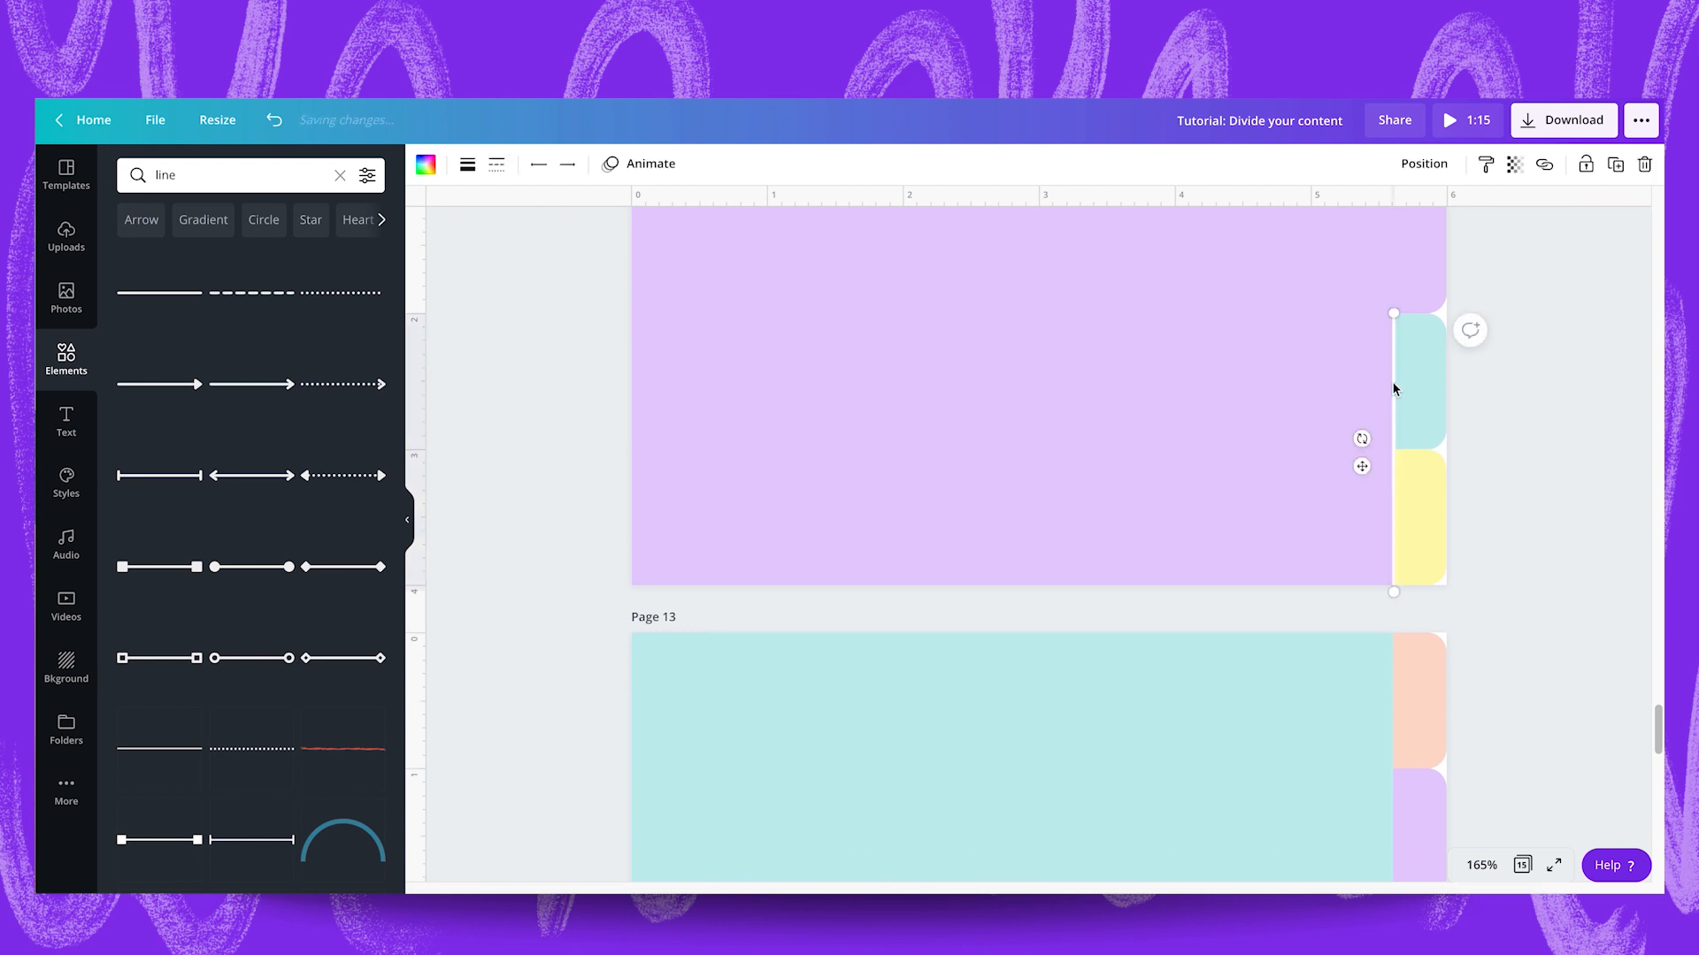
scroll(1392, 384, down, 3)
click(1329, 516)
key(ctrl+v)
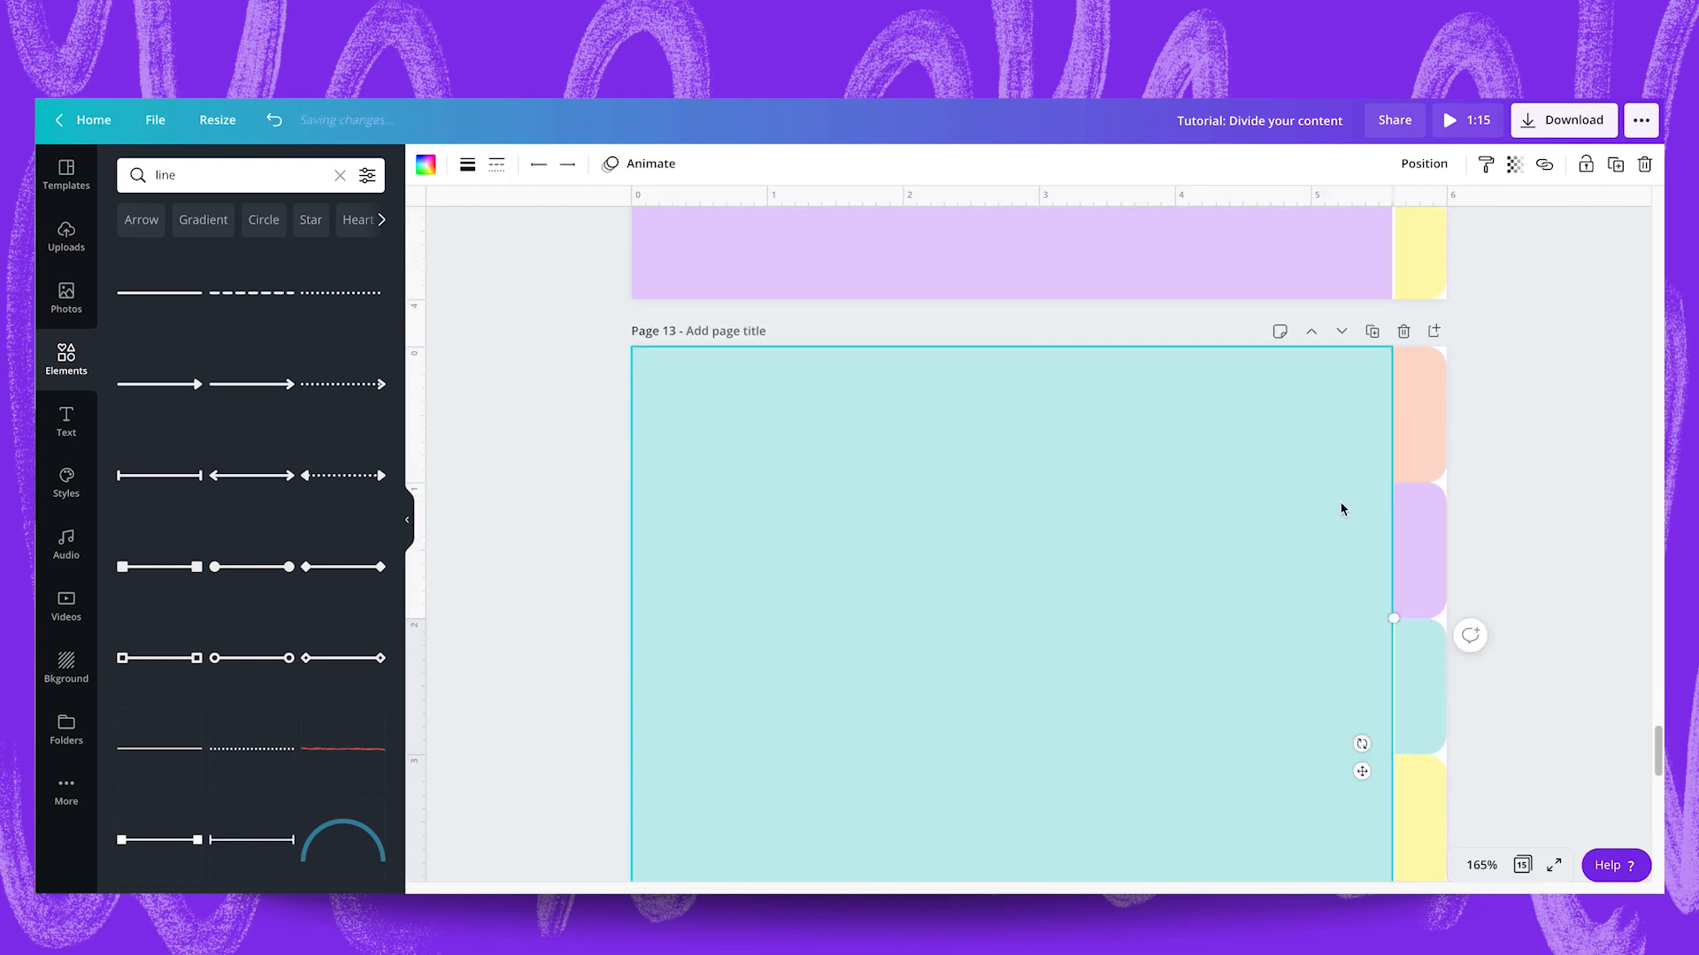
drag(1394, 689, 1389, 412)
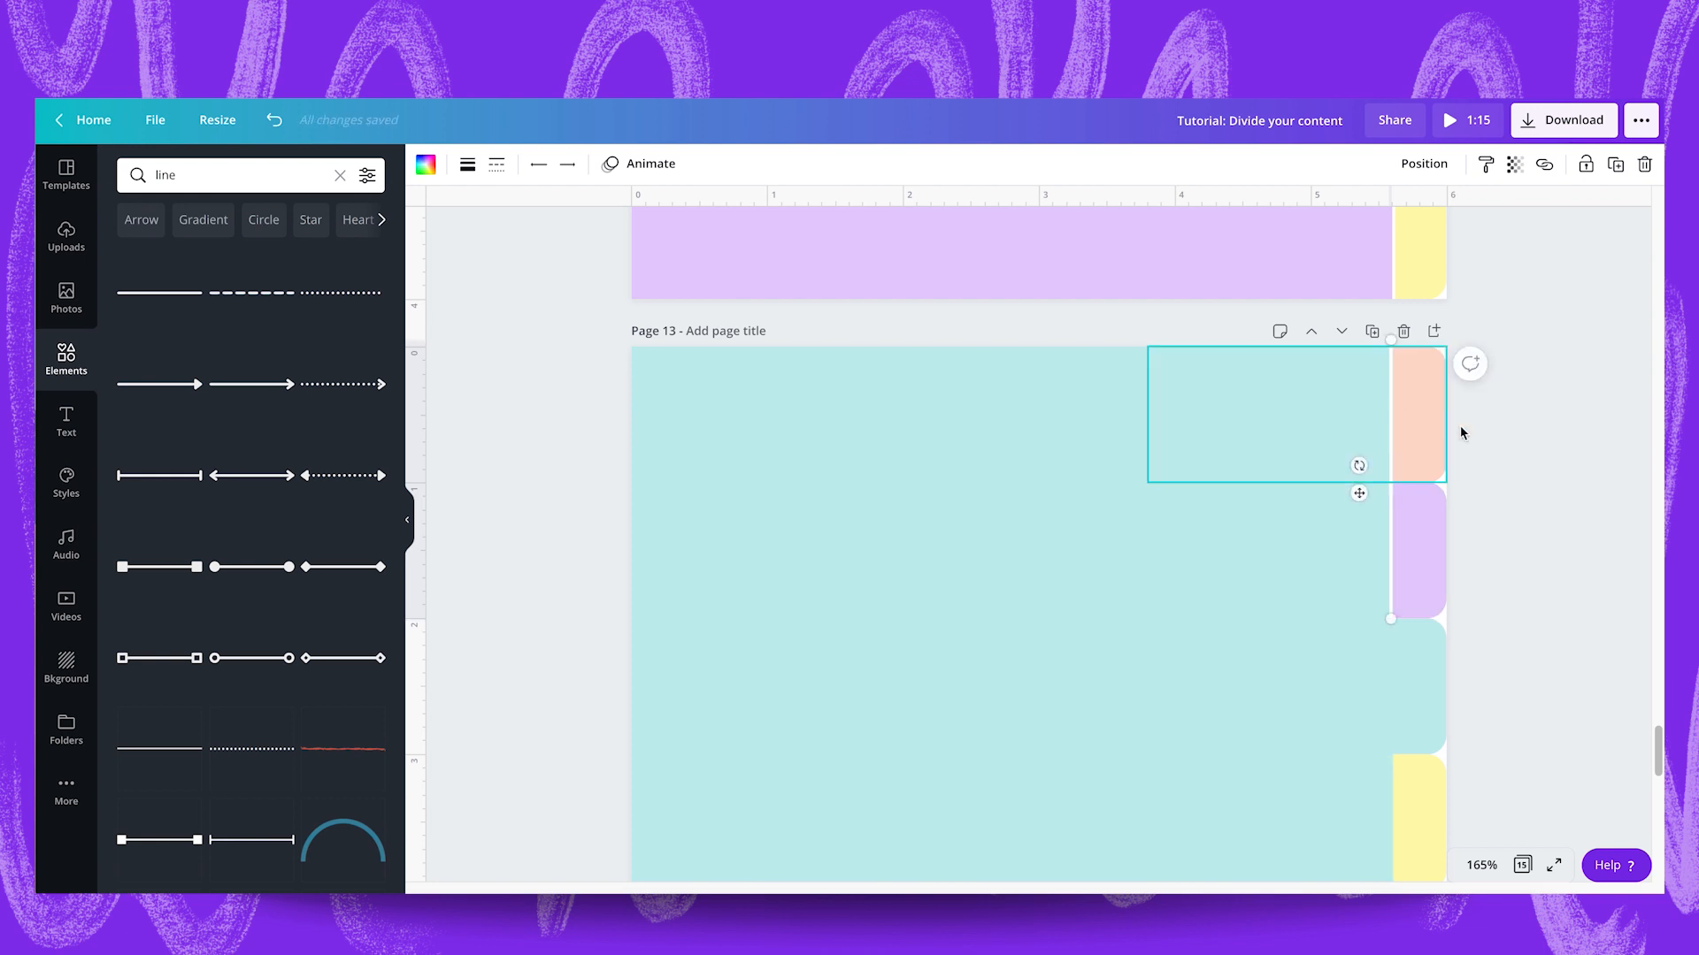
click(1548, 469)
Duplicate the white line on page 13 and place the copy beside the yellow tab, starting at the tab's top edge.
click(1390, 424)
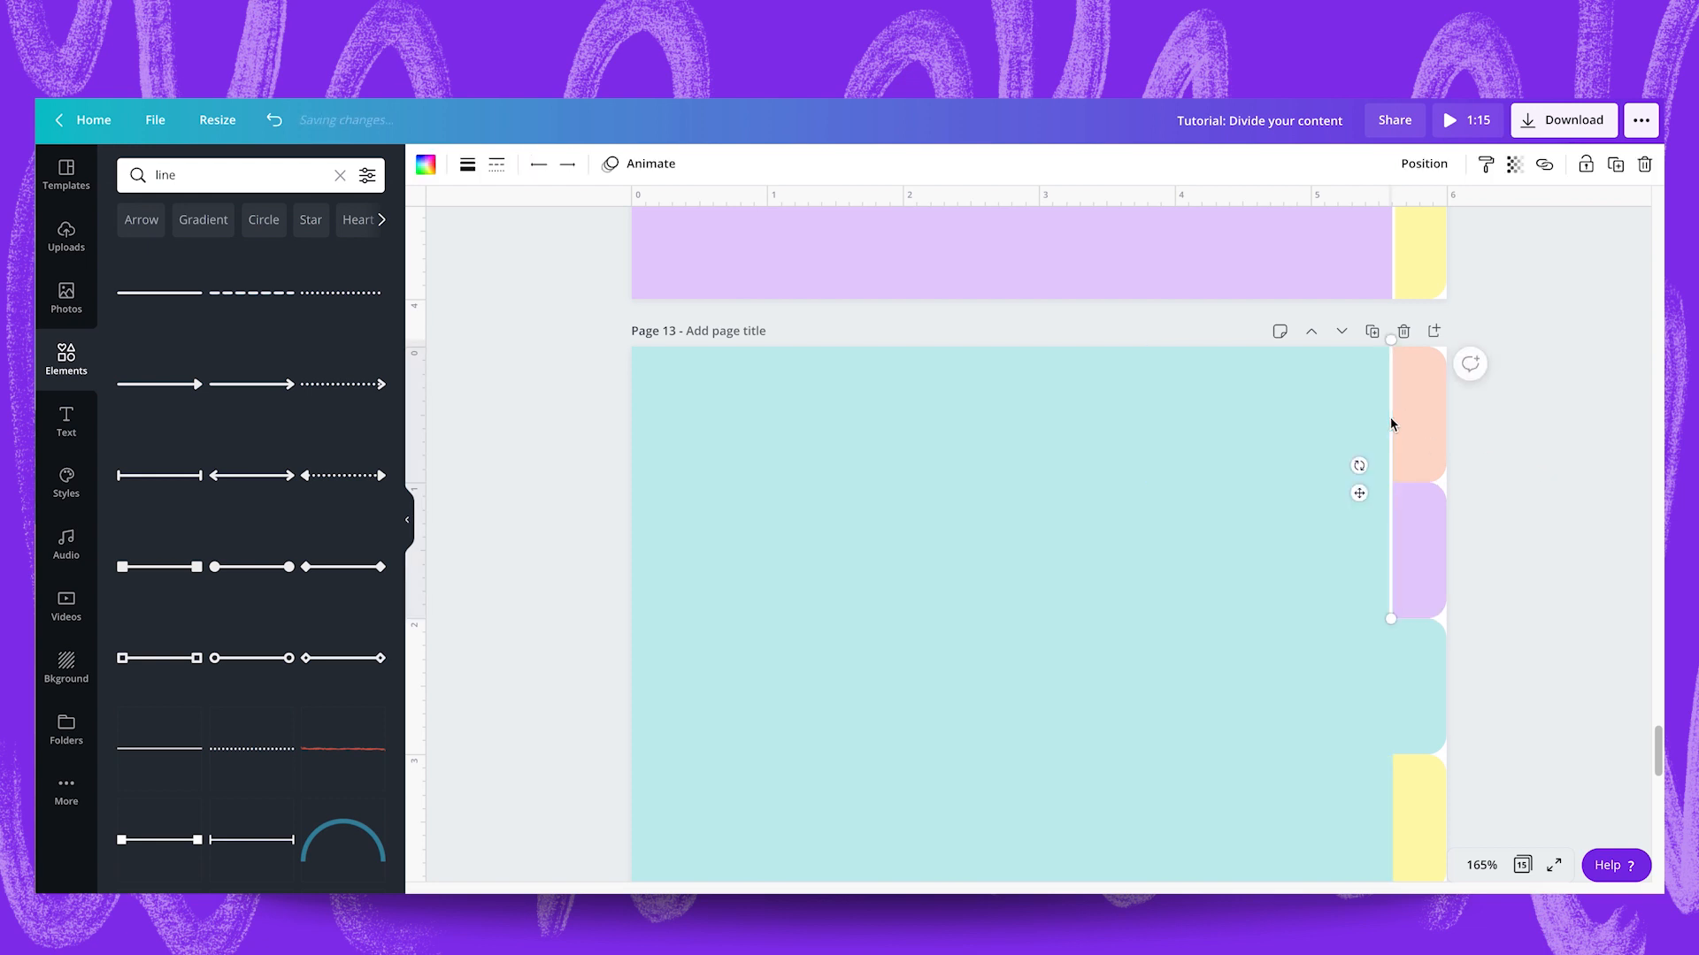
key(Escape)
click(1393, 541)
scroll(1393, 541, down, 2)
click(1325, 602)
key(ctrl+v)
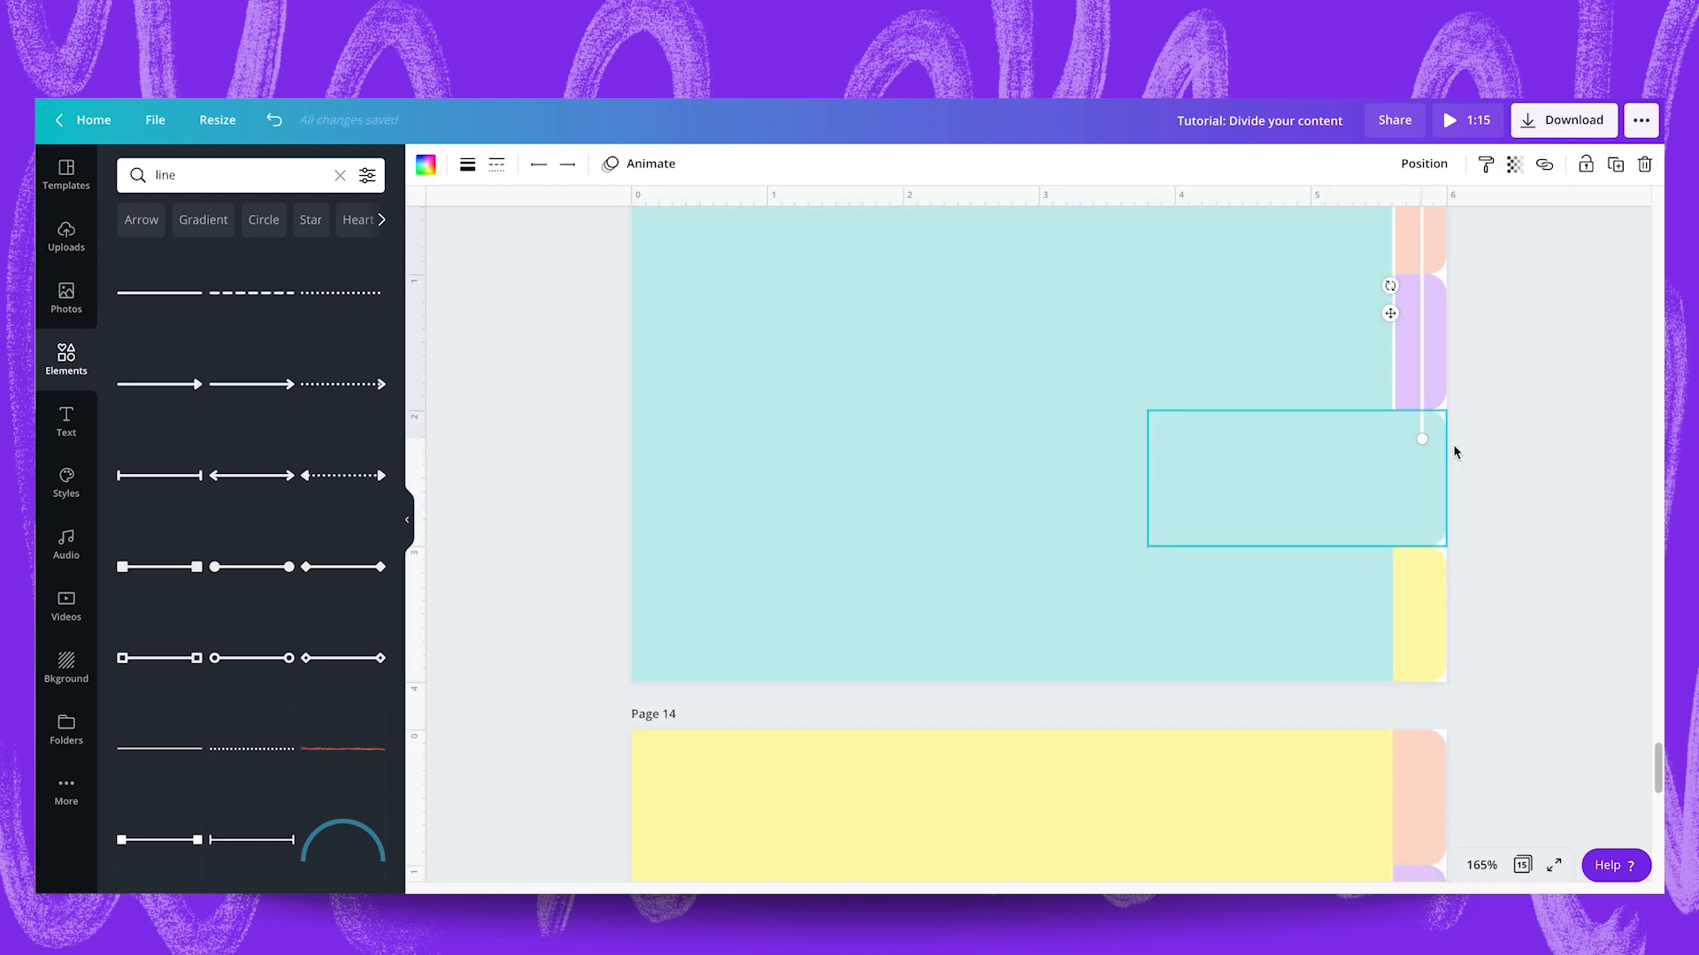
drag(1422, 382, 1396, 763)
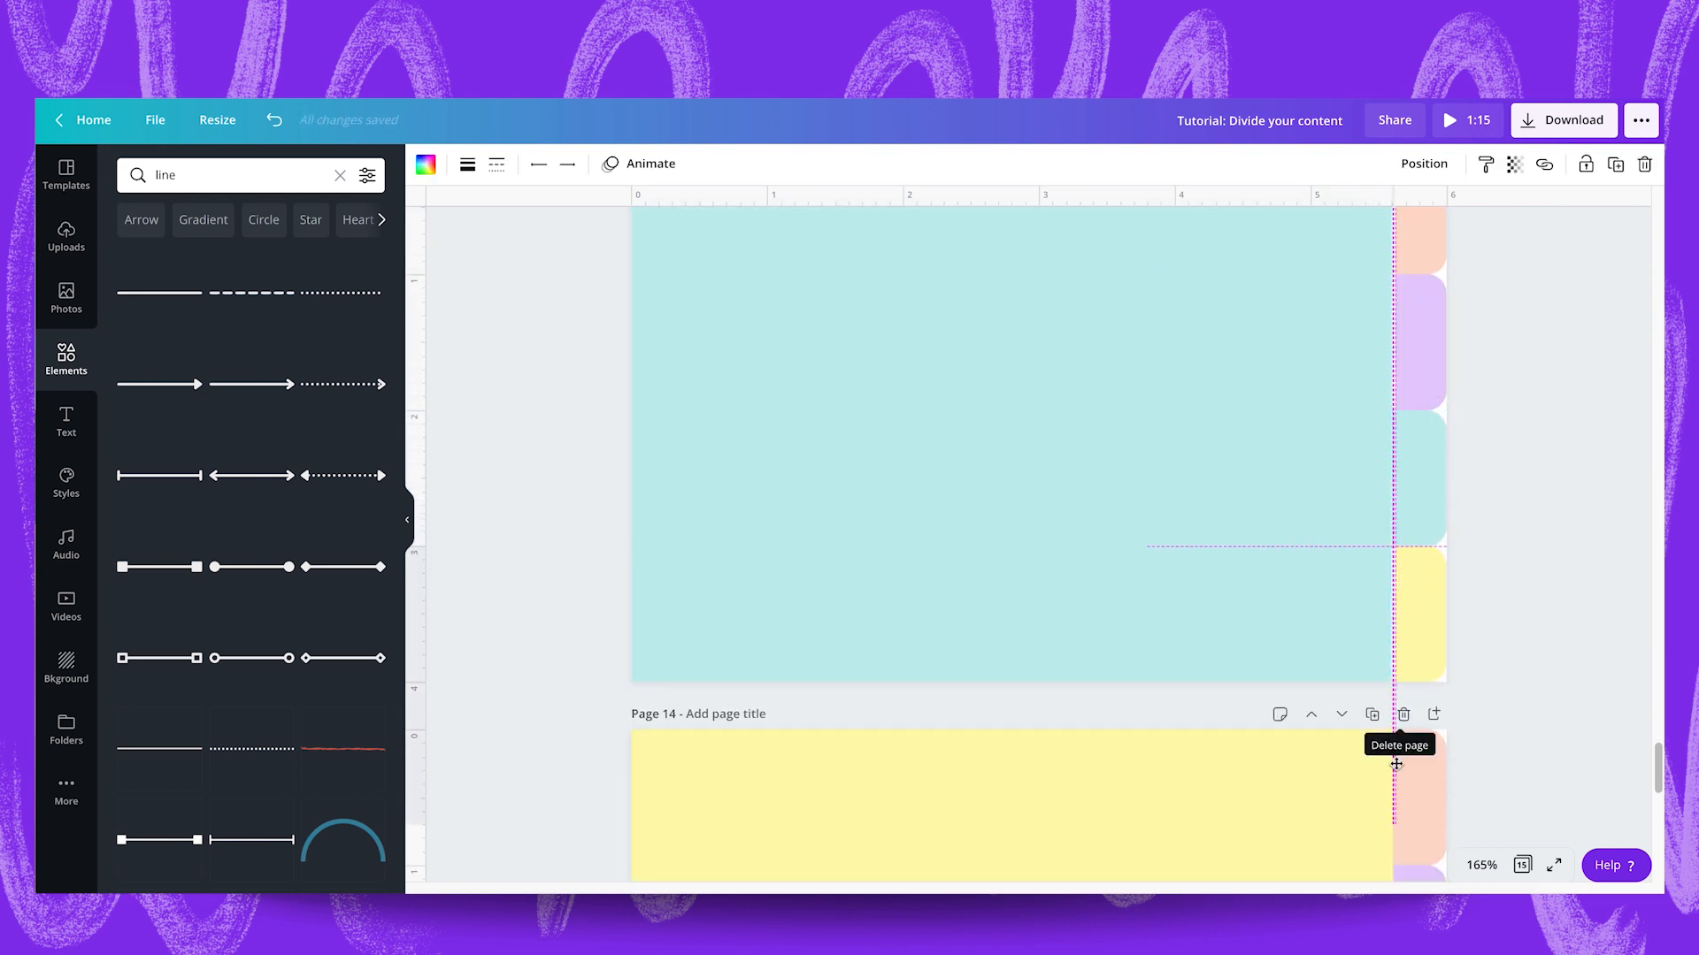
click(1606, 725)
Copy the white line onto the yellow page 14 and run it alongside the peach, lilac and teal tabs.
scroll(1607, 726, down, 3)
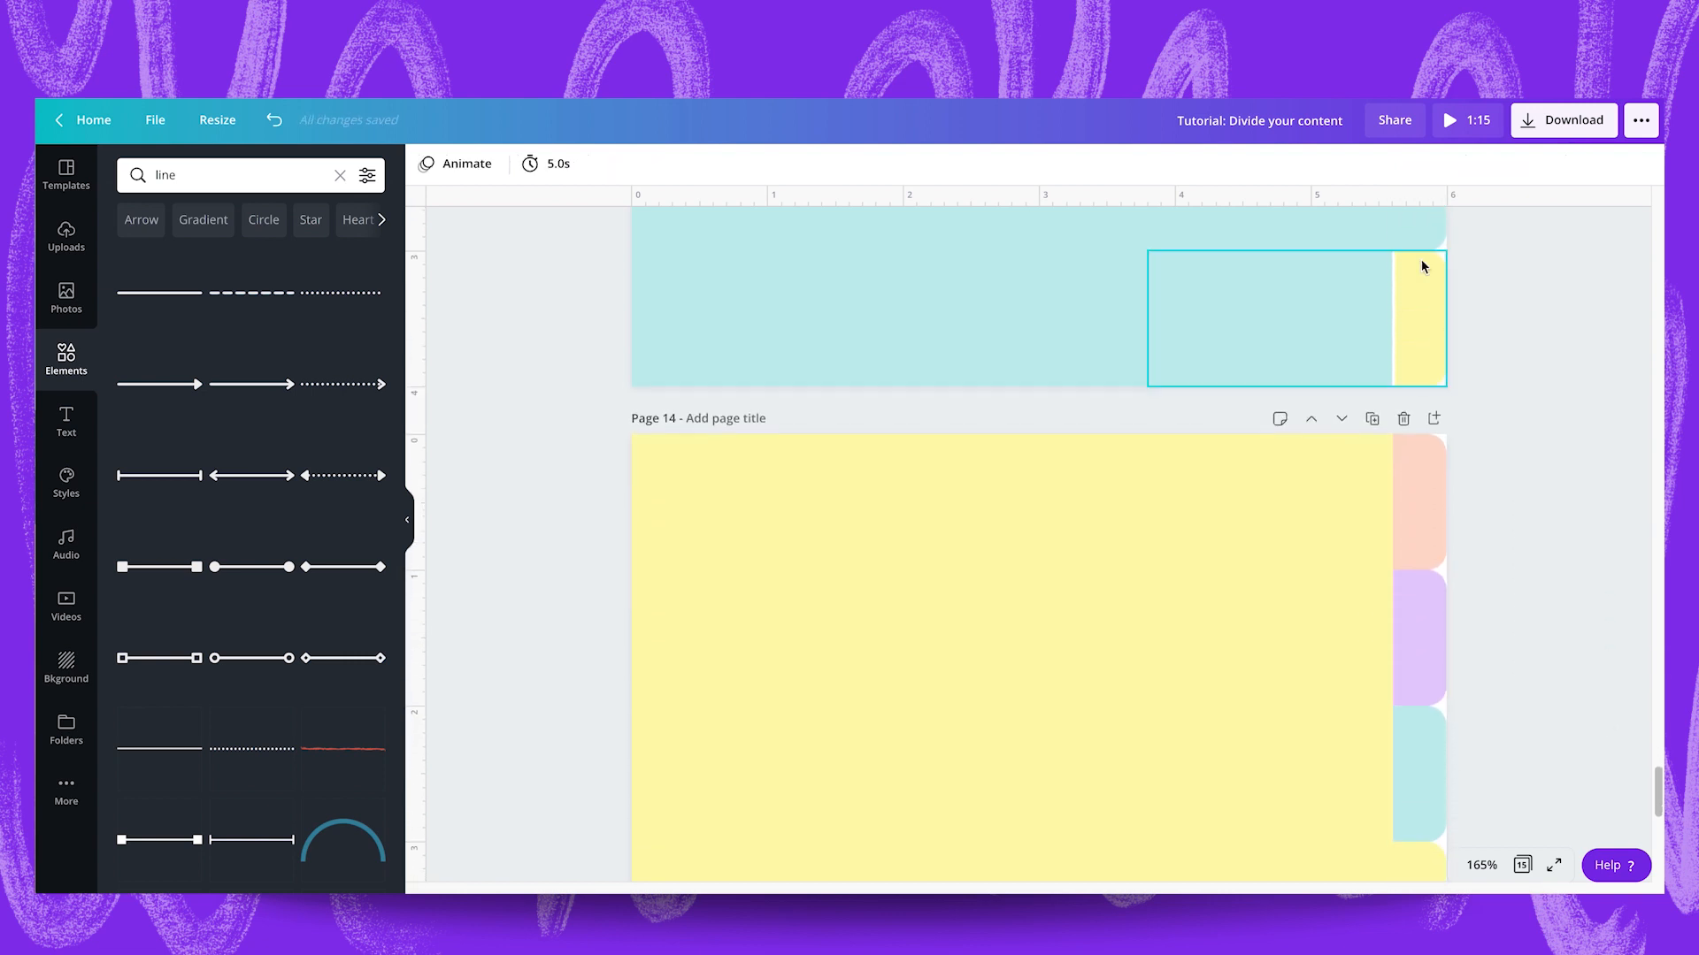
drag(1394, 301, 1400, 698)
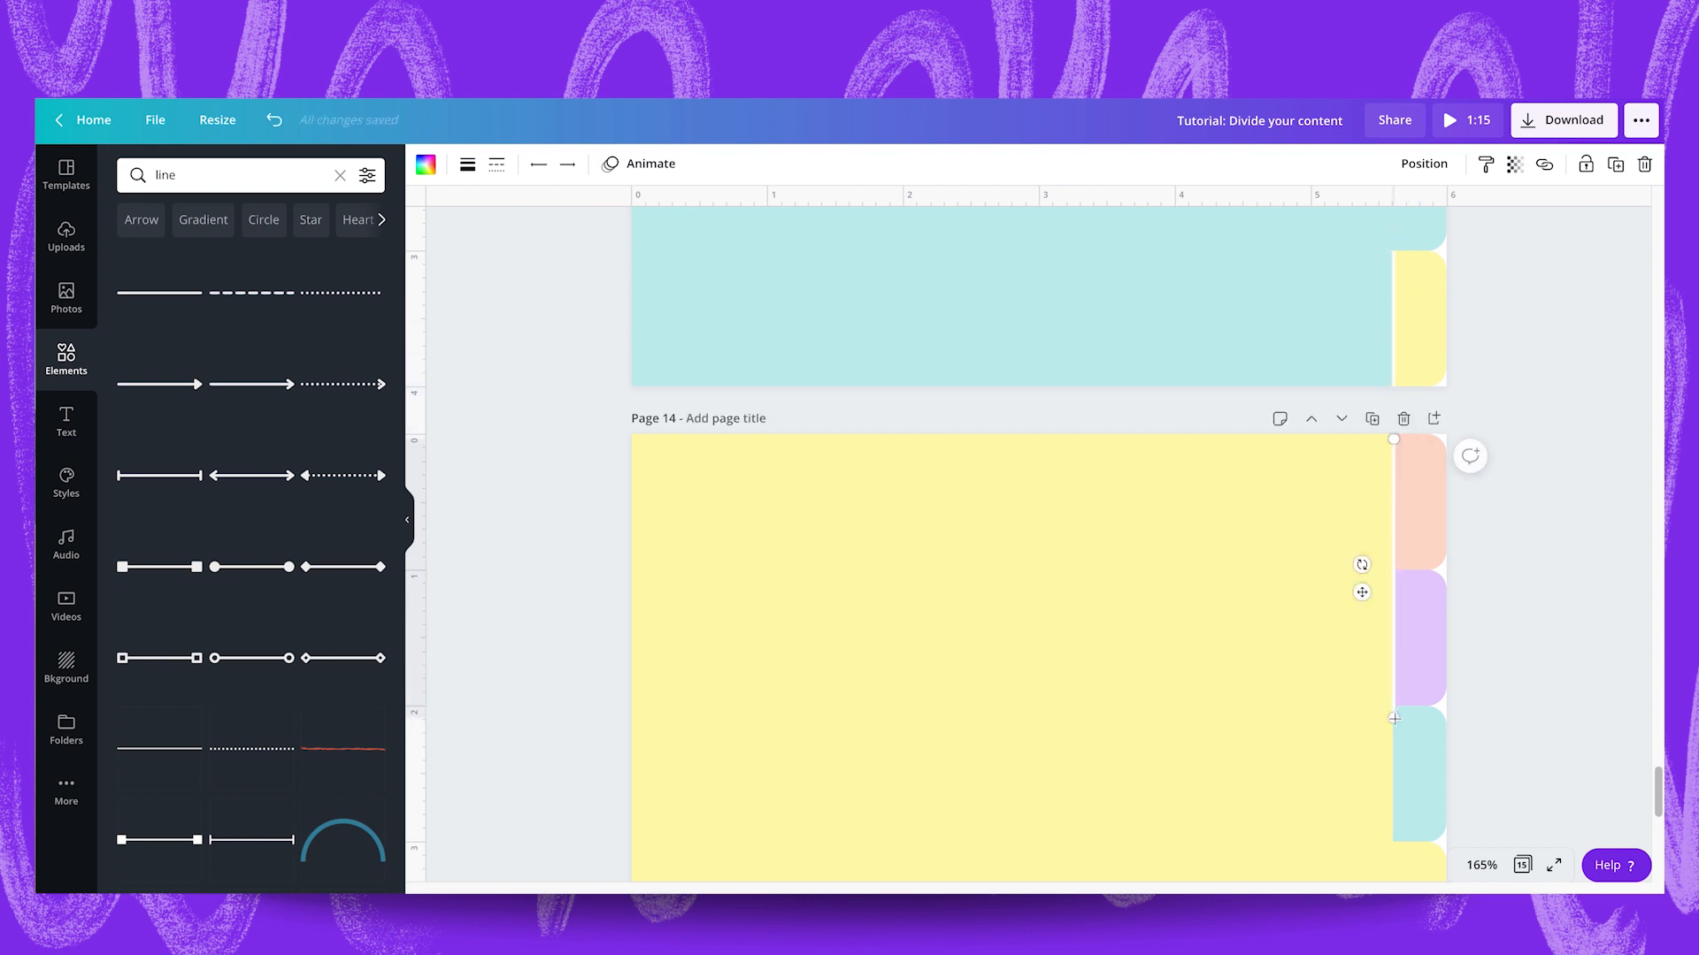
click(1573, 775)
scroll(1573, 775, down, 2)
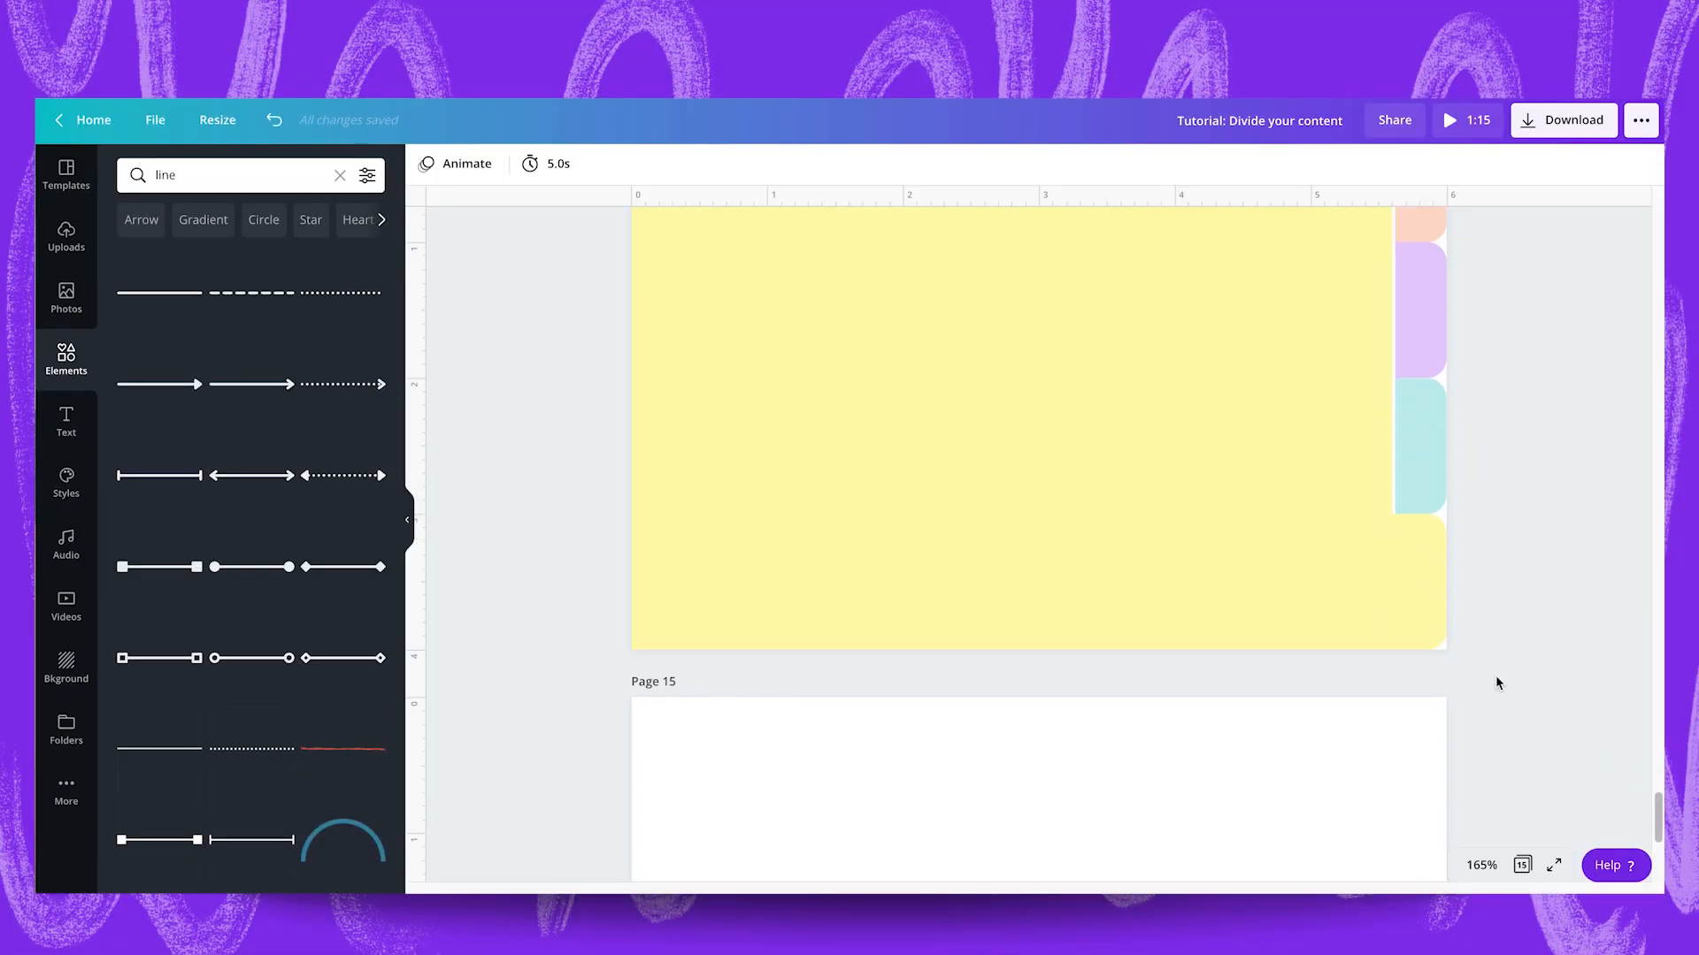
Search the photos for "table top" and add the brown wooden surface photo to the blank page 15.
scroll(1496, 676, down, 2)
click(1095, 650)
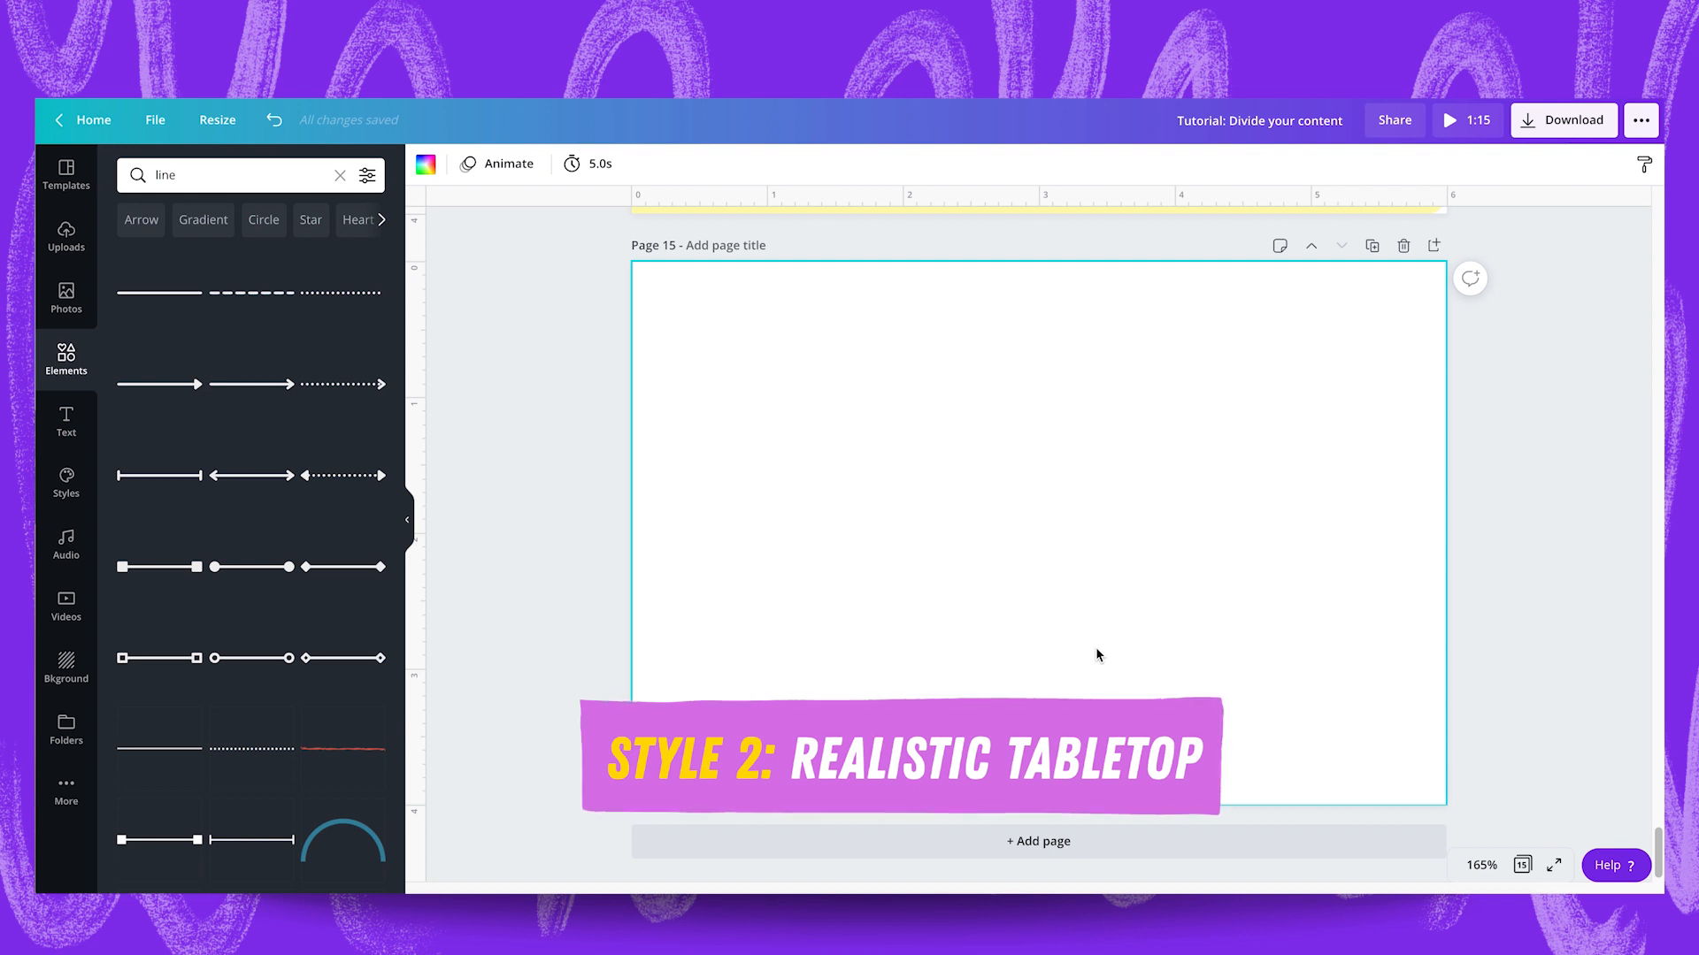
click(66, 299)
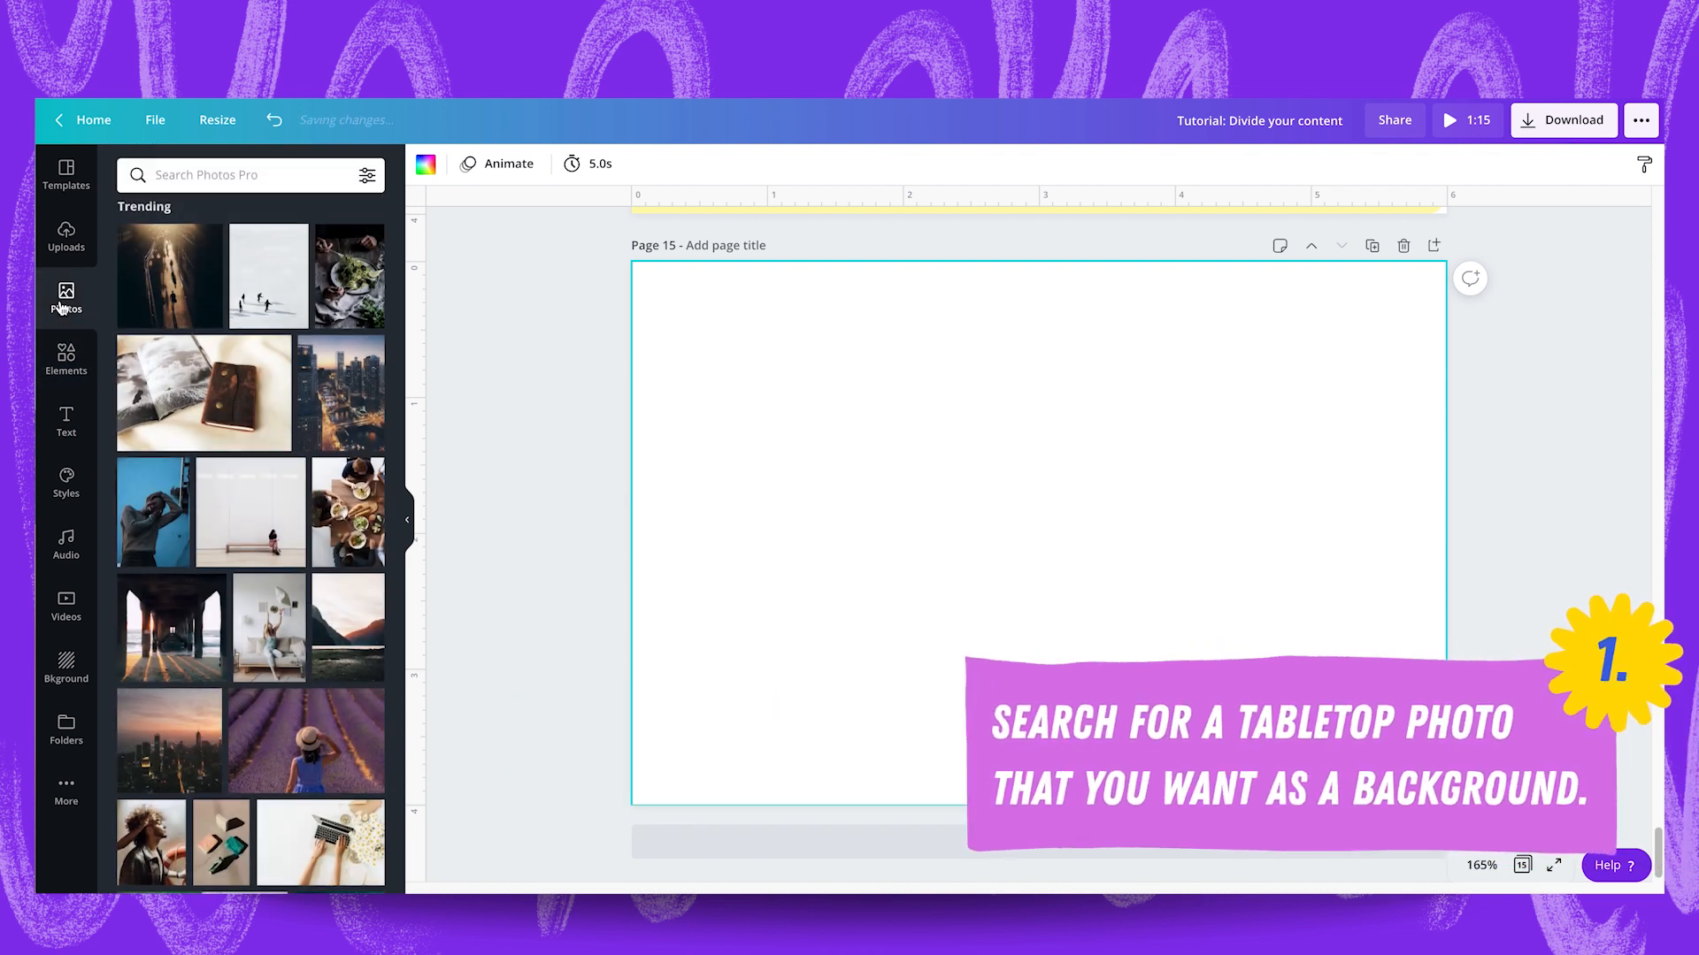
click(221, 174)
text(table top)
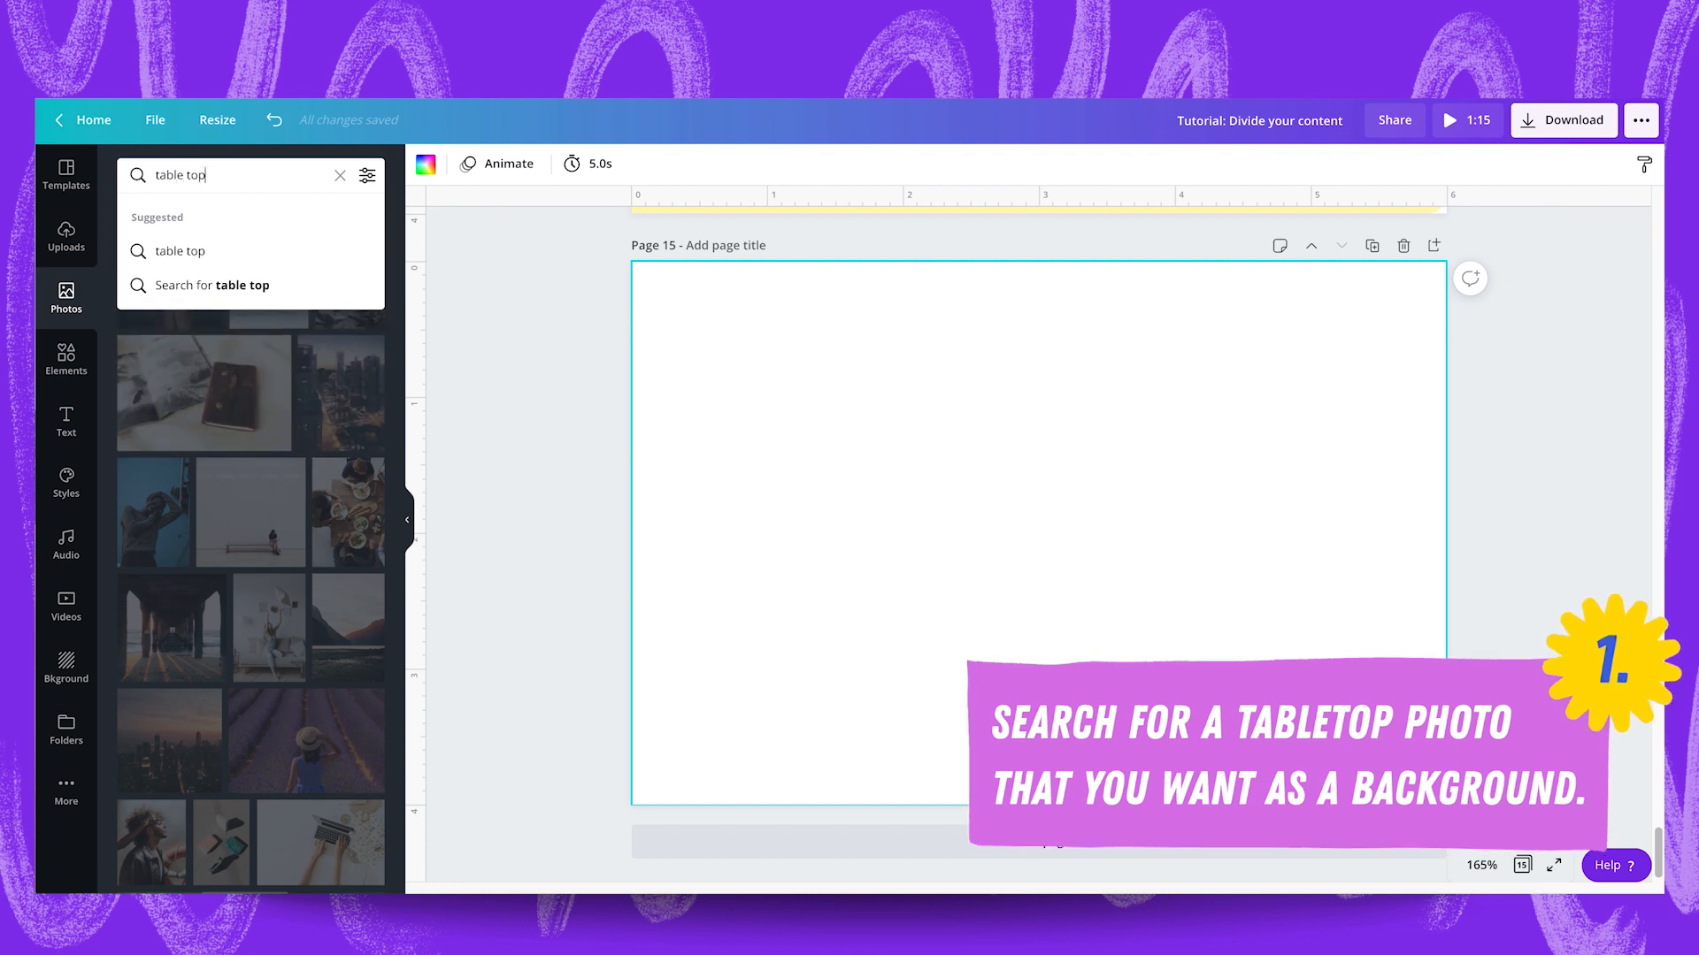
key(Return)
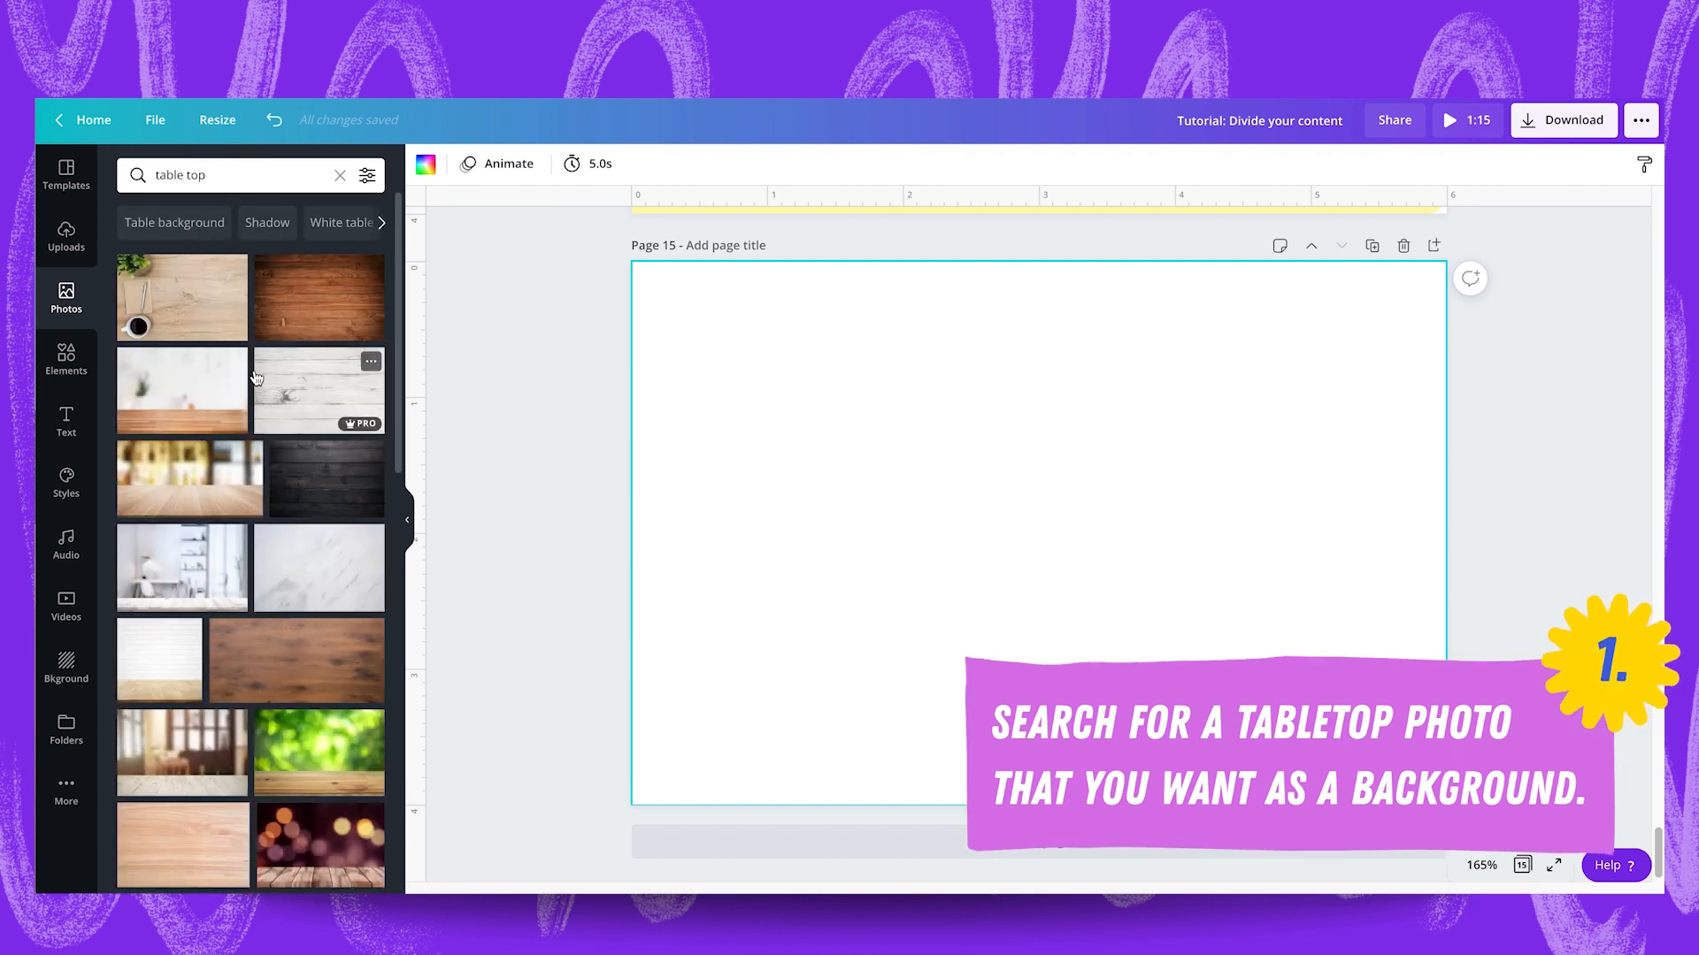
click(261, 646)
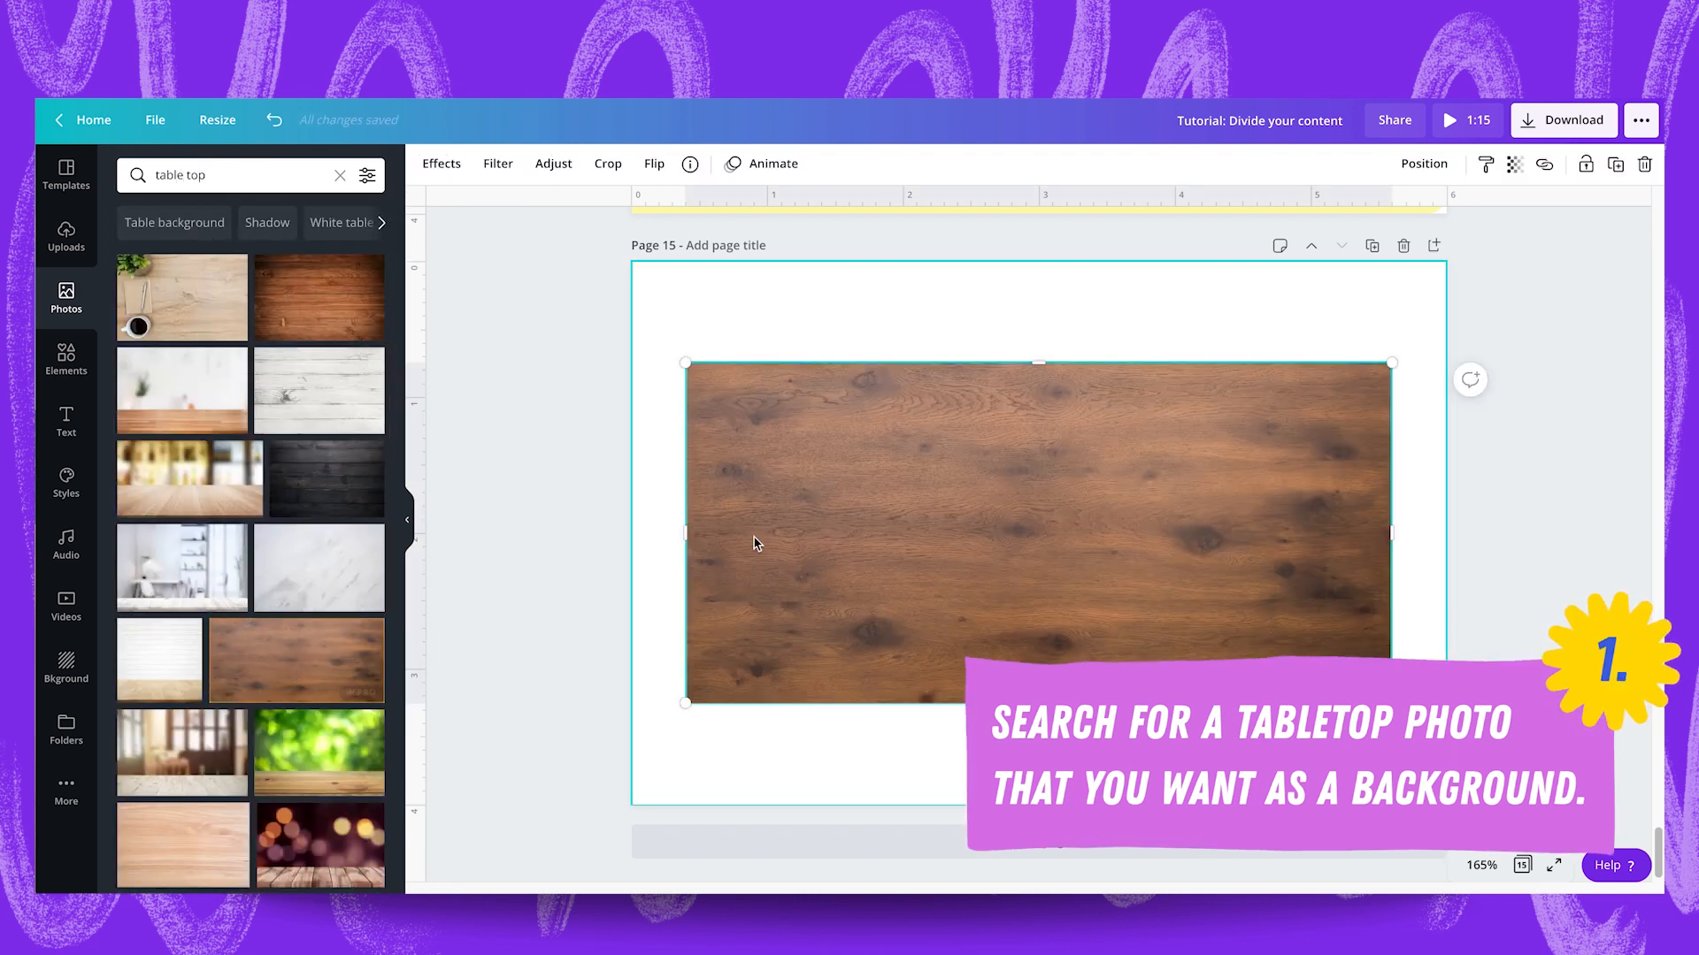
Move and enlarge the wood photo until it covers all of page 15.
drag(940, 551, 835, 449)
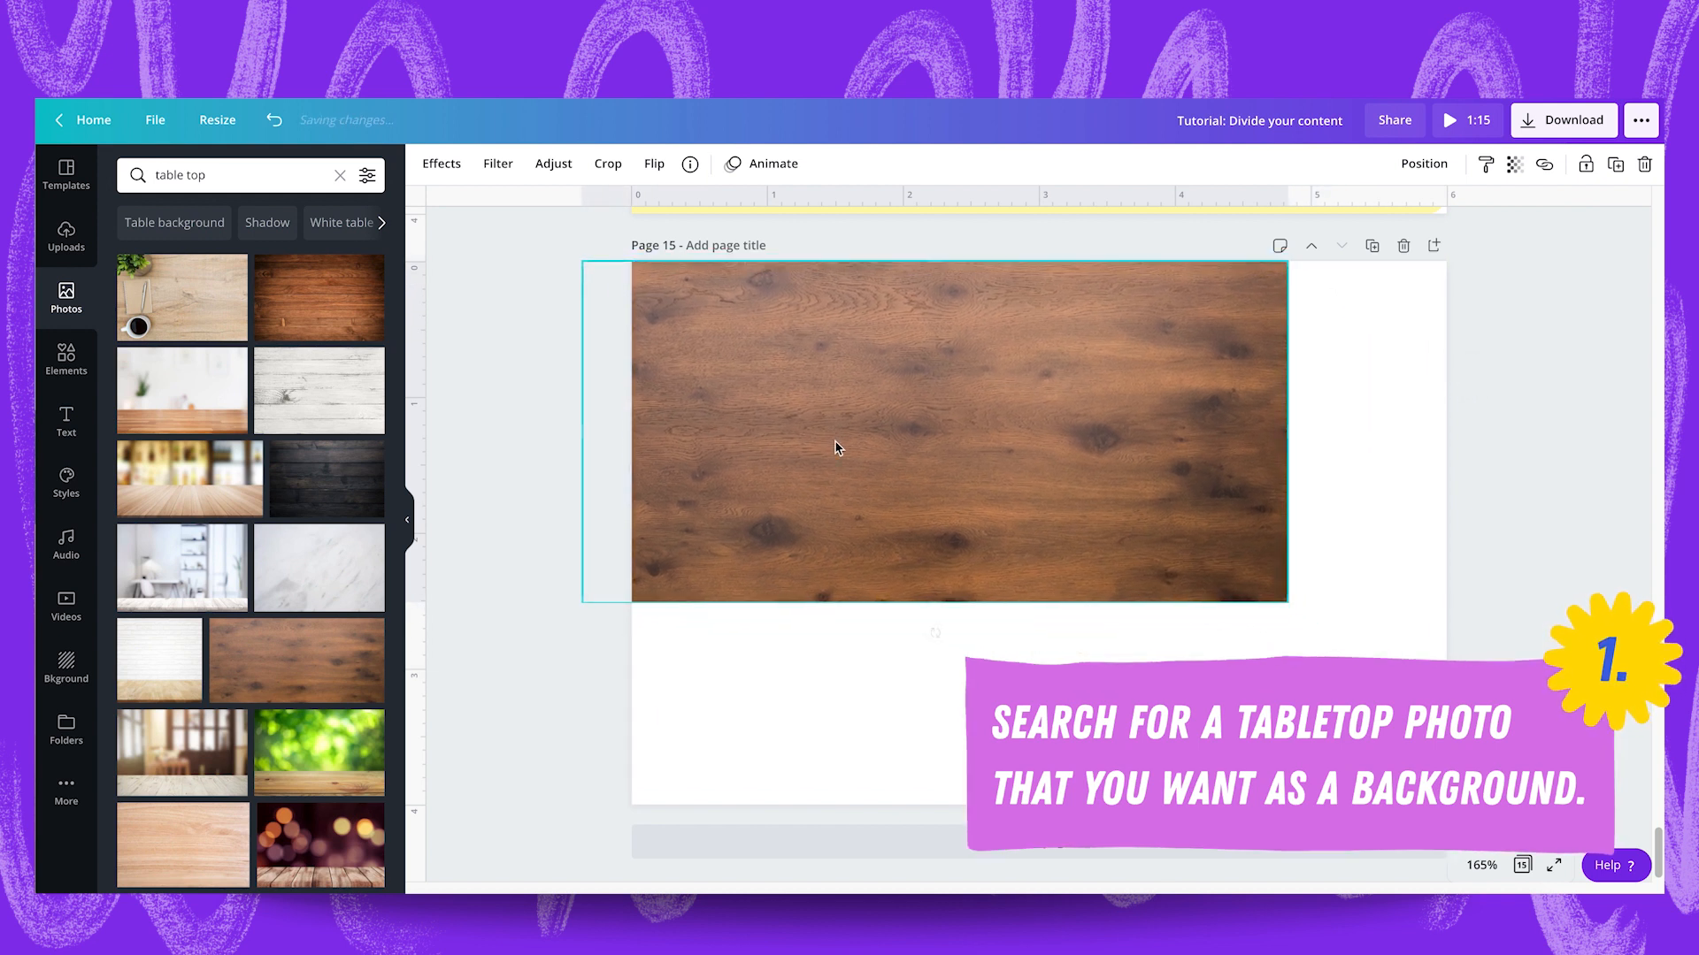
drag(1288, 603, 1493, 702)
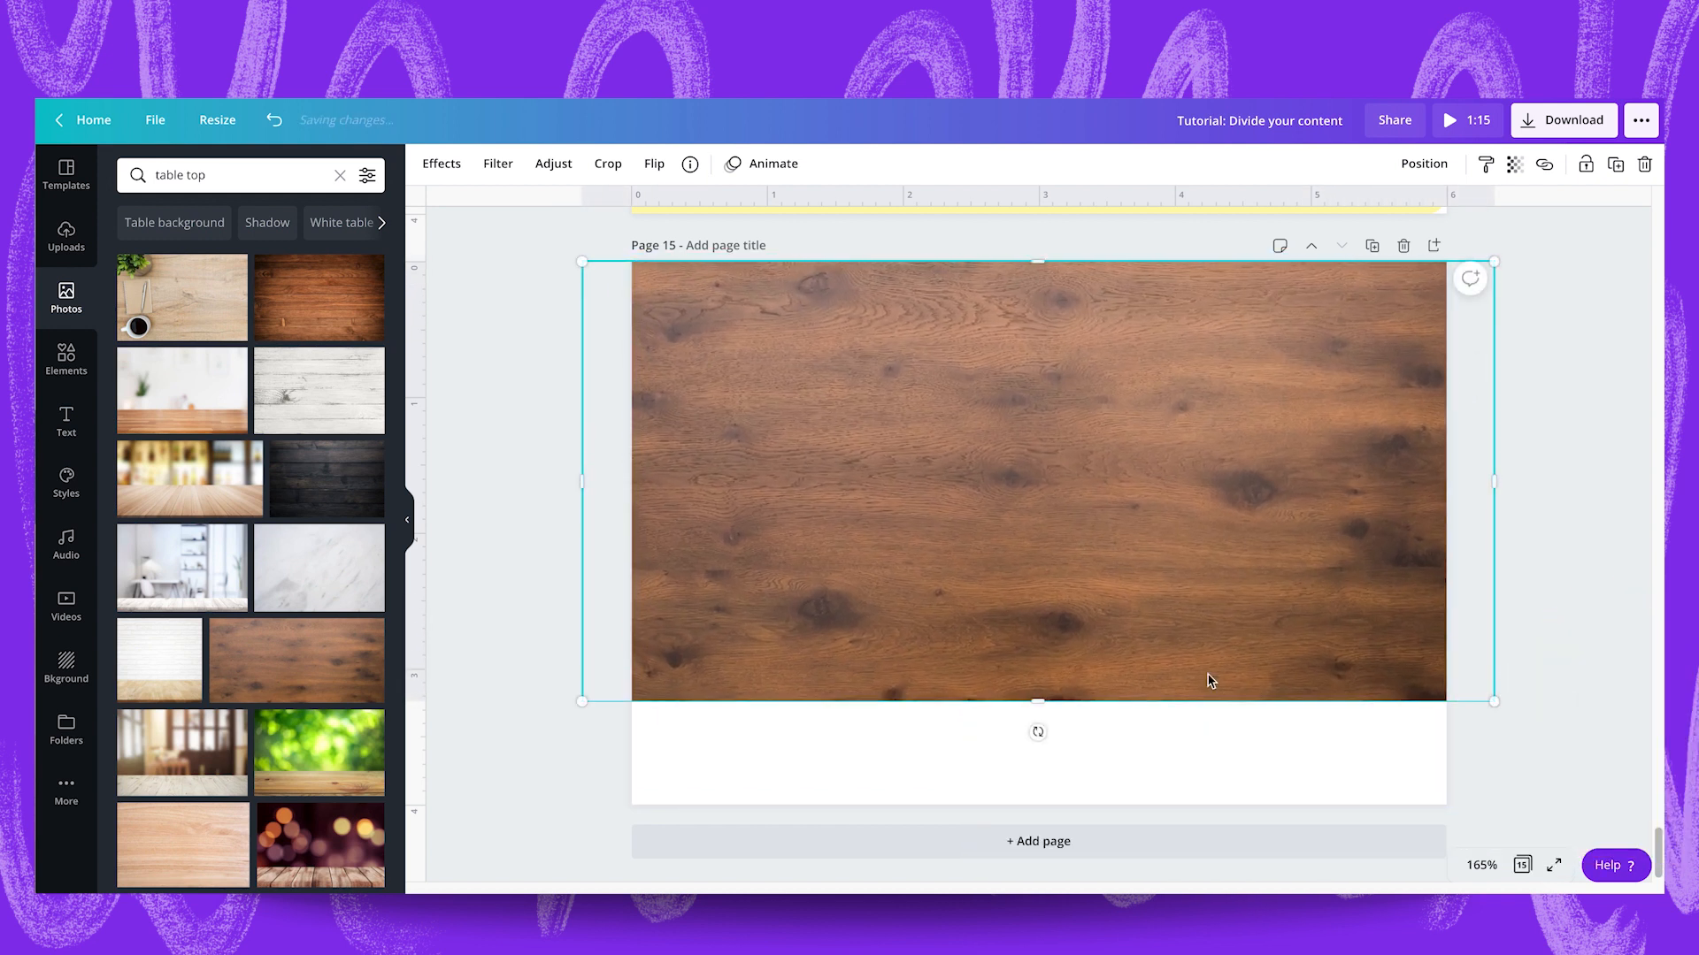
drag(1047, 705, 1053, 814)
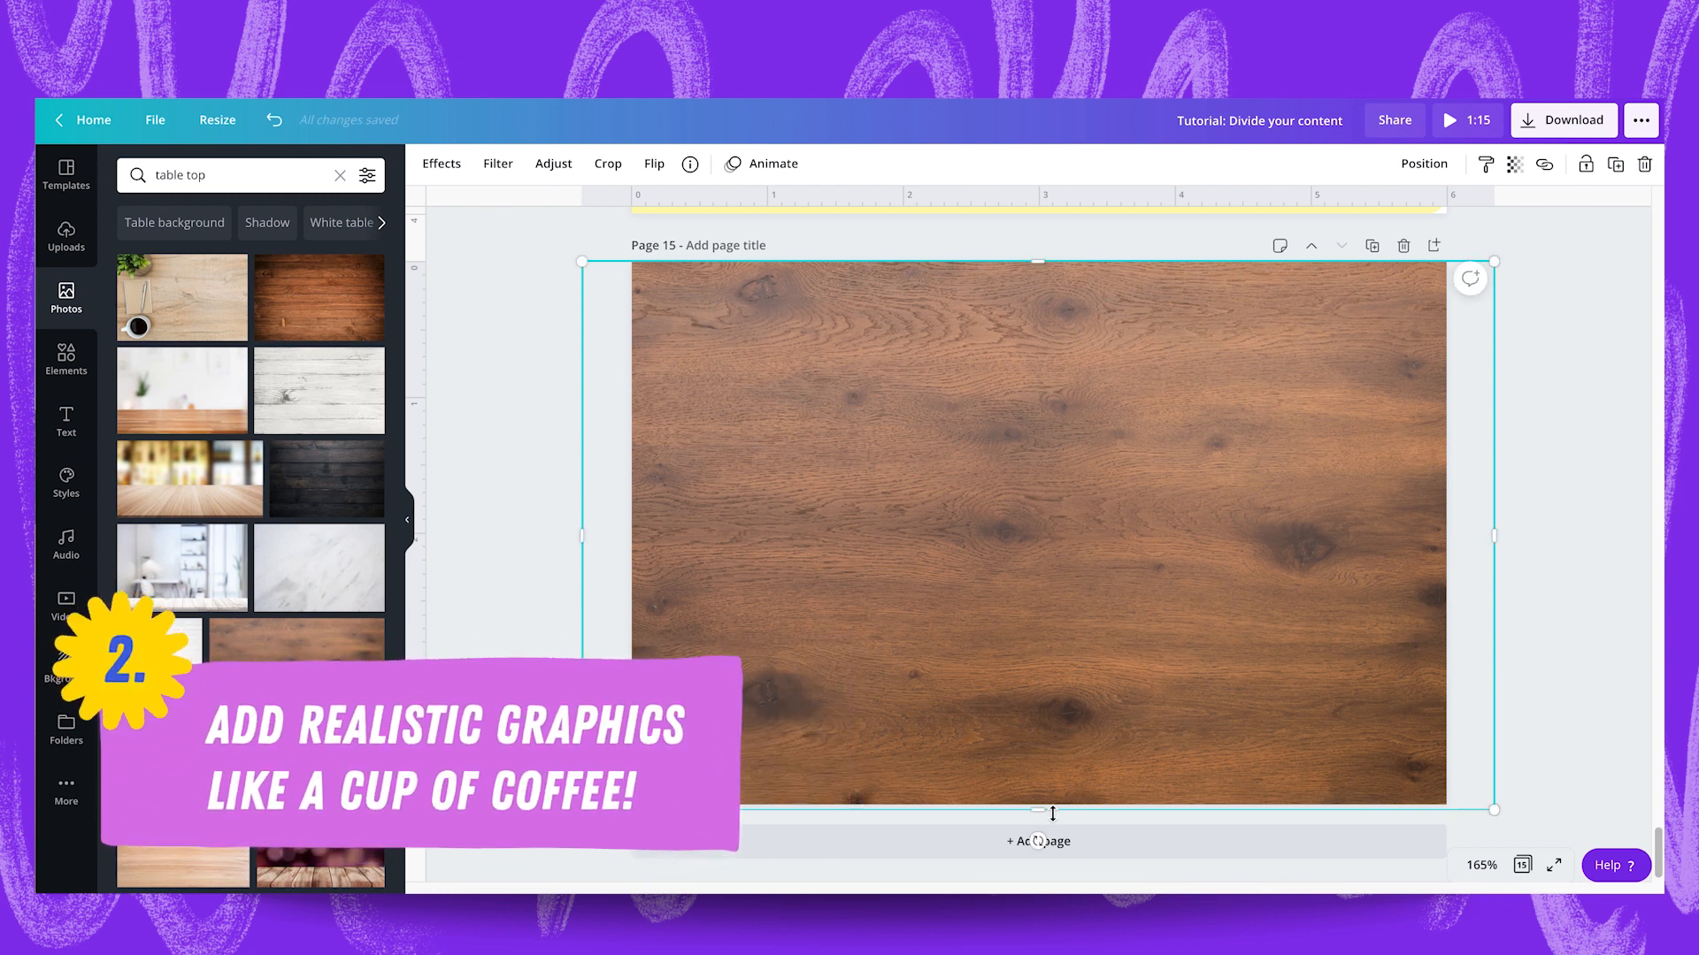
Search the photos for "coffee" and add the cut-out coffee cup on a white saucer, seen from above, to page 15.
click(221, 177)
text(coffee)
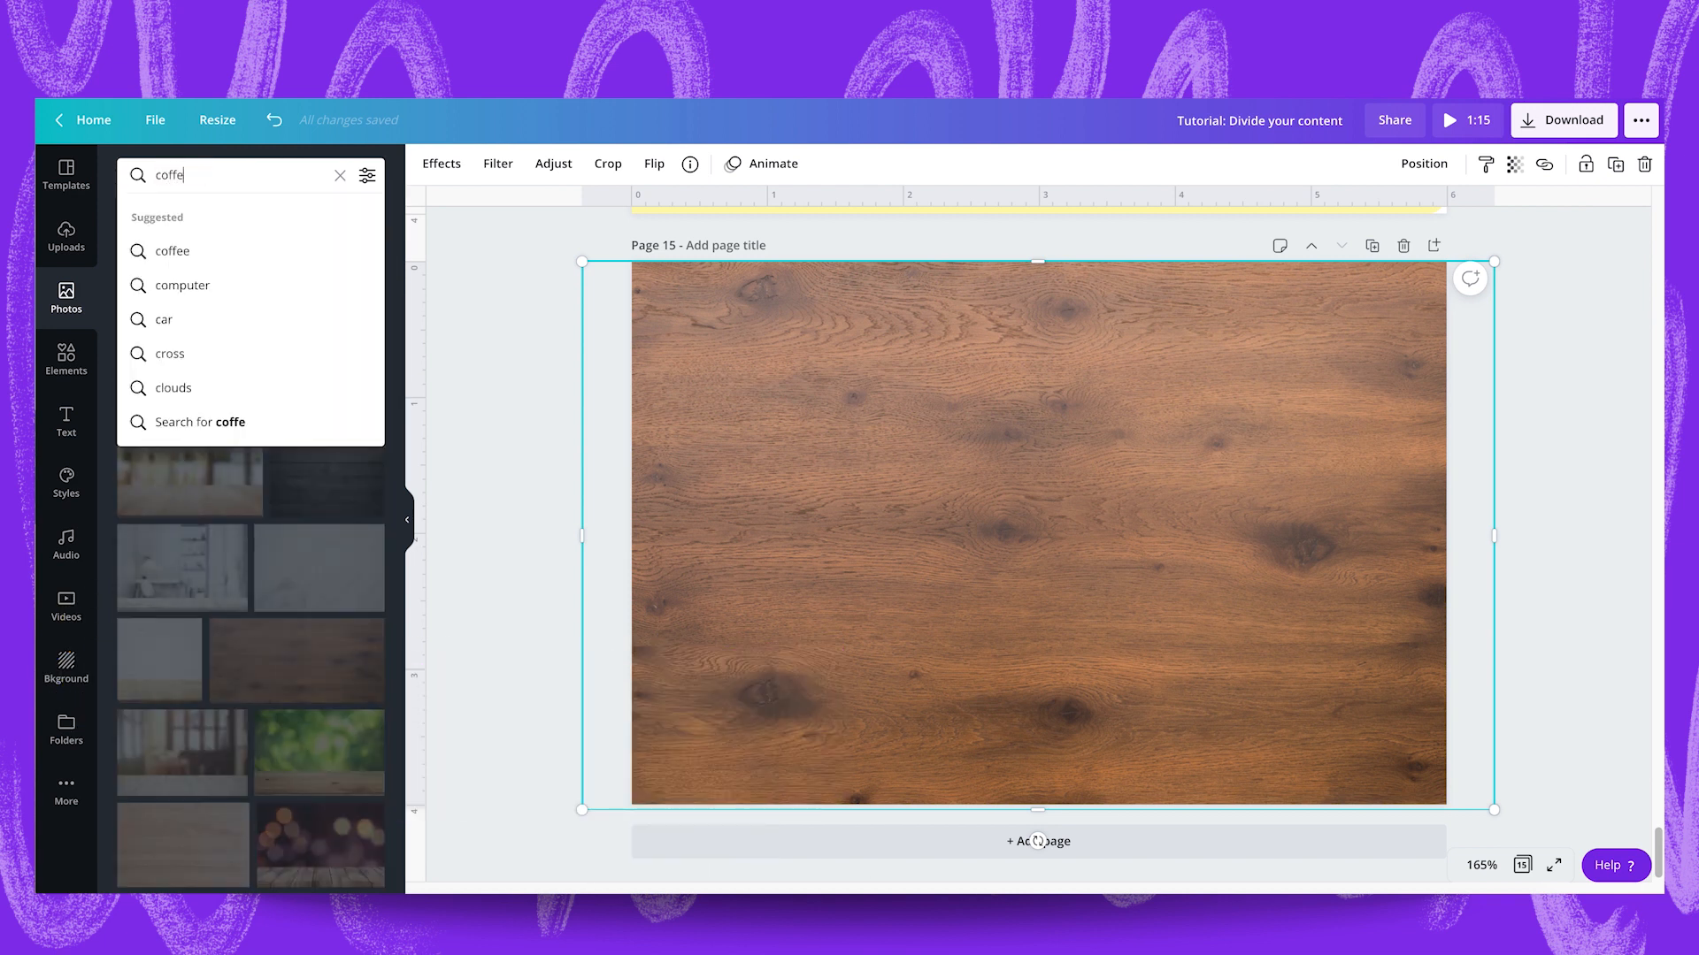
key(Return)
scroll(237, 673, down, 5)
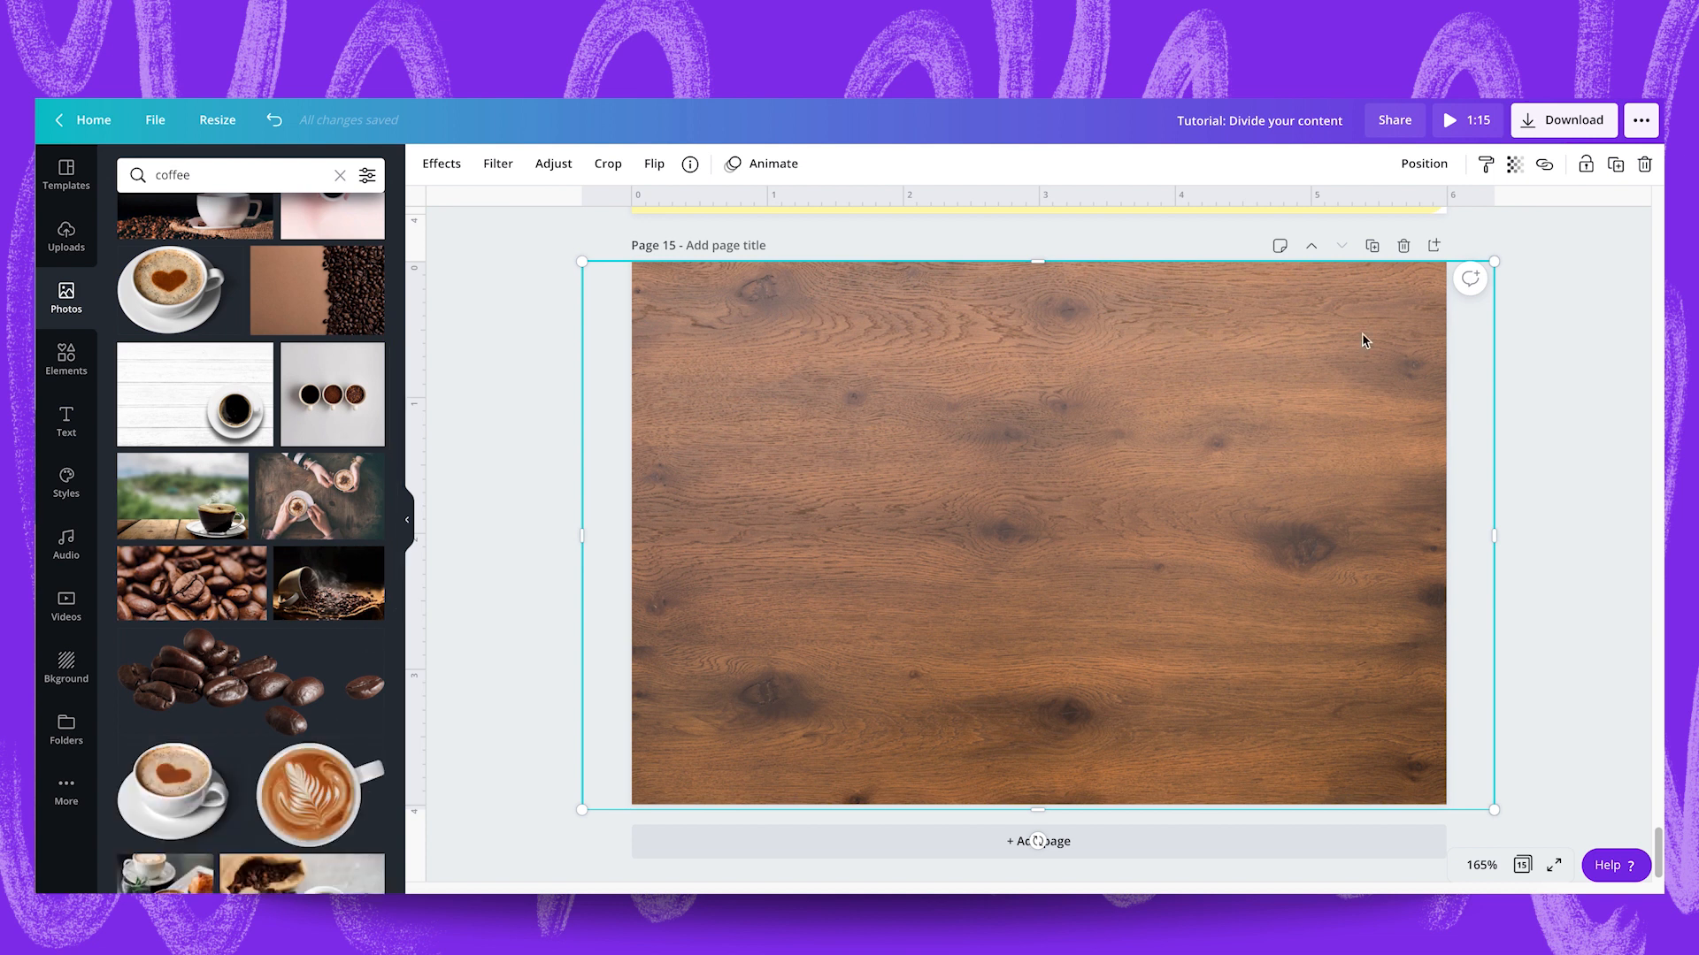
scroll(295, 752, down, 5)
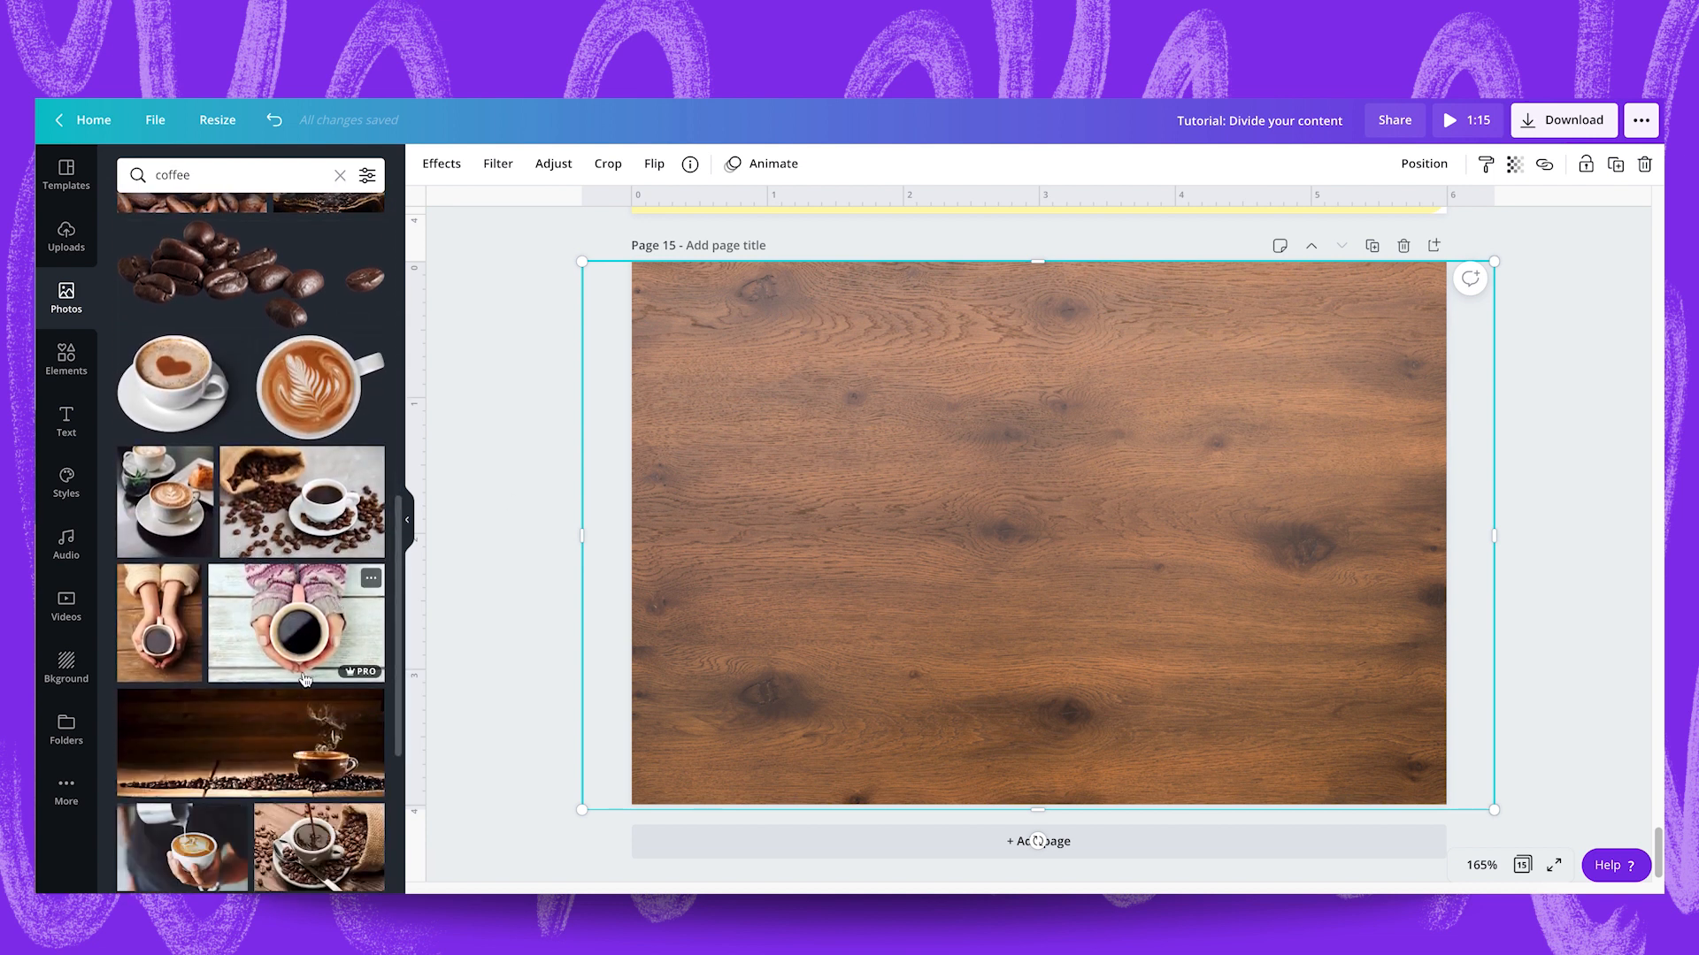
scroll(251, 748, down, 8)
scroll(251, 747, down, 10)
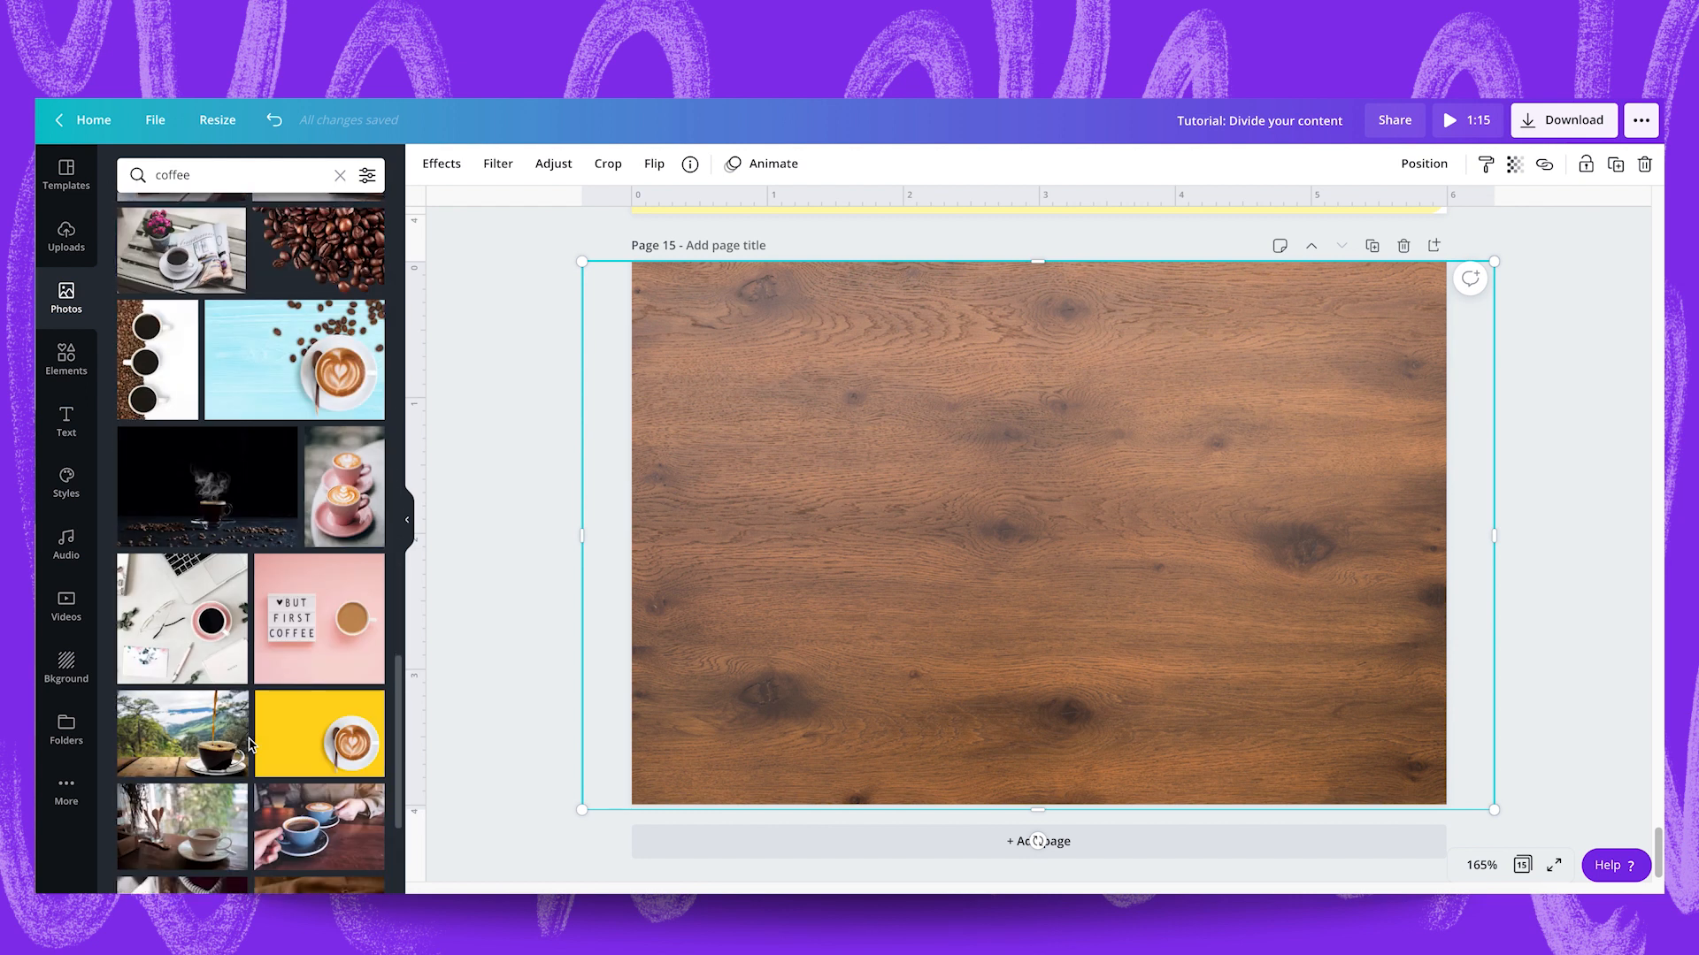
scroll(249, 743, down, 3)
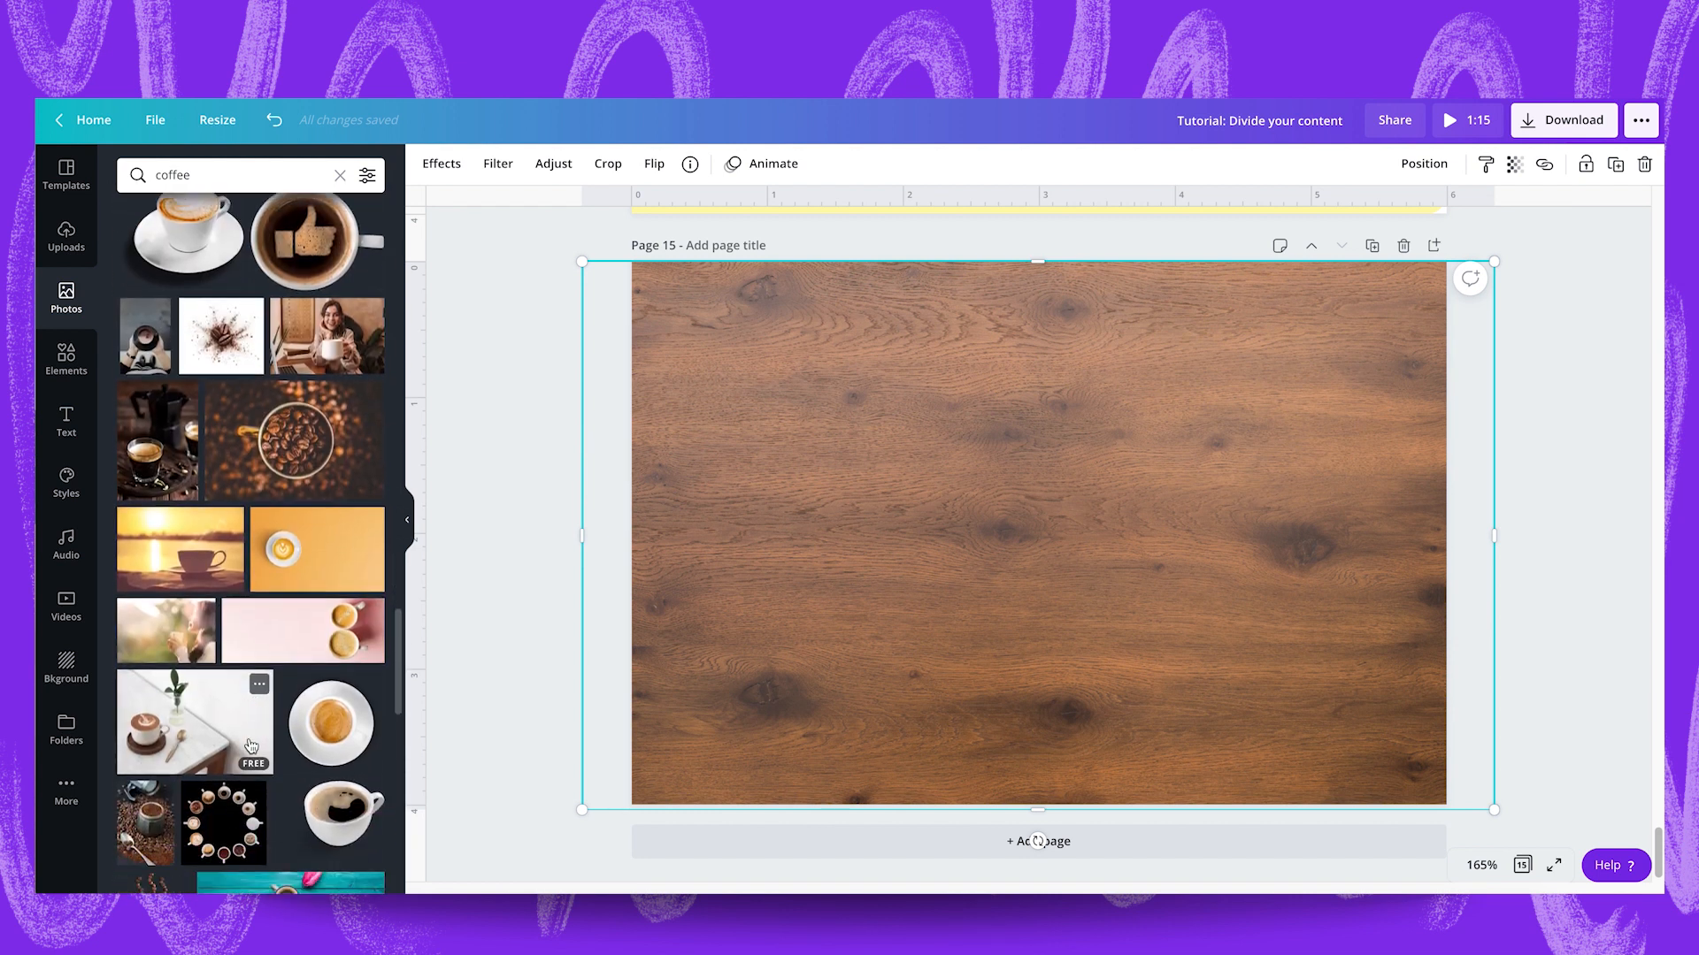
click(324, 712)
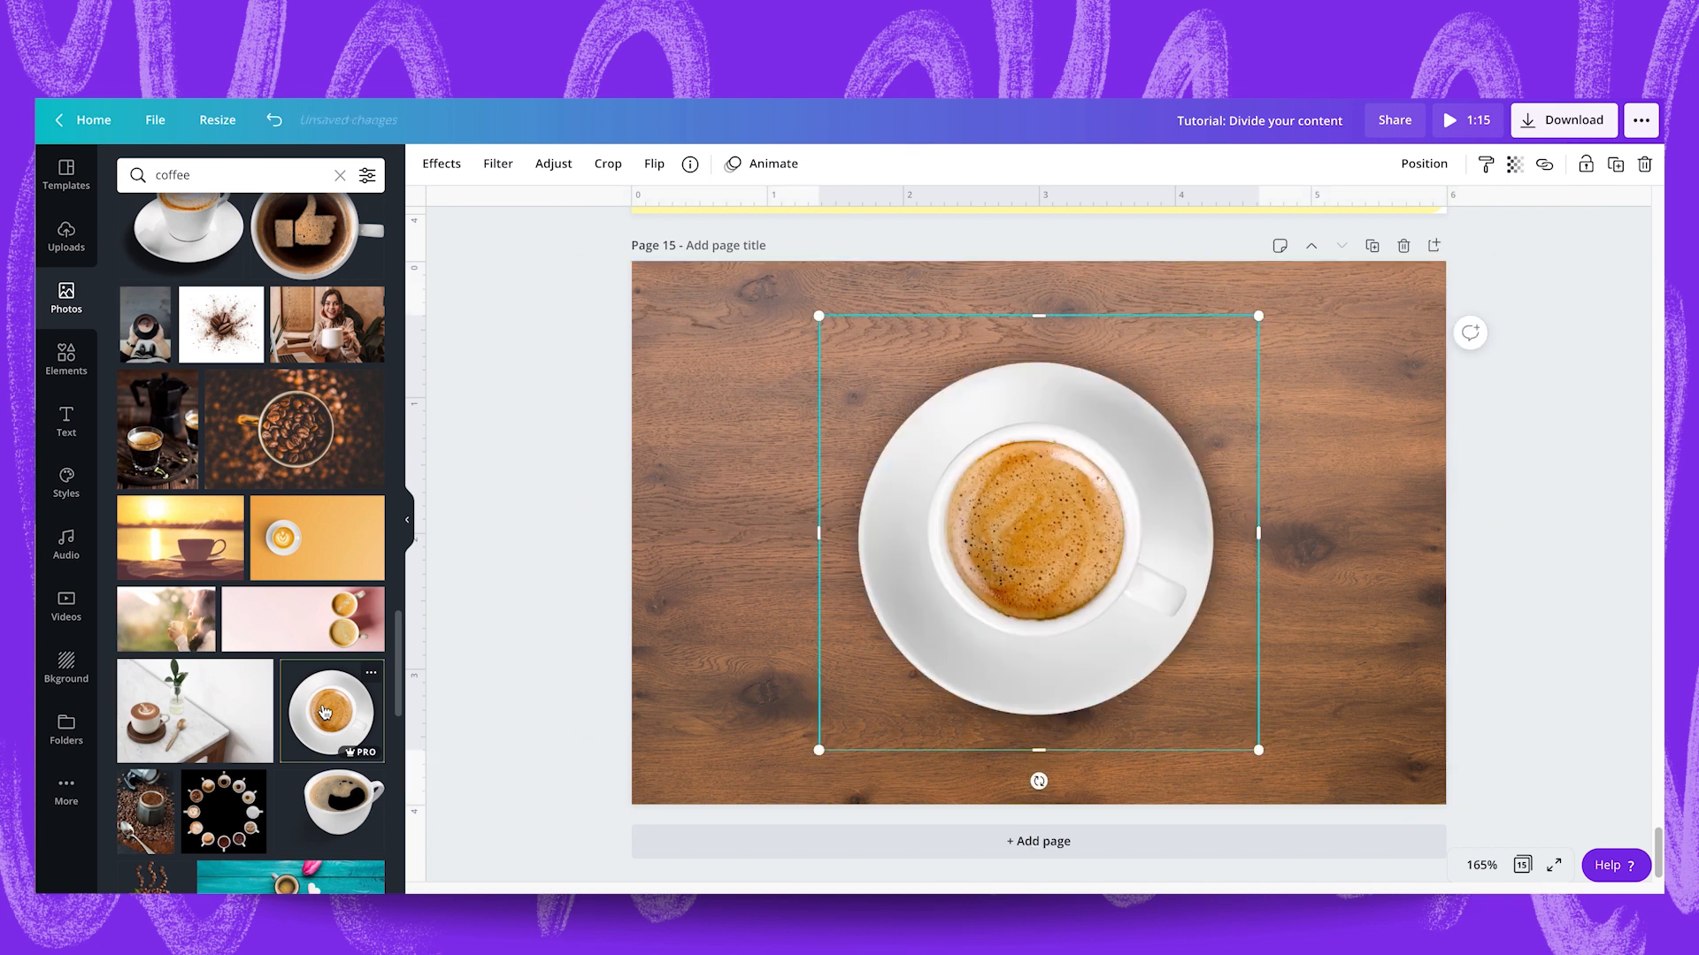
Rotate the coffee cup so its handle points left, enlarge it and place it partly off the upper-right corner of page 15.
drag(1017, 554, 1104, 506)
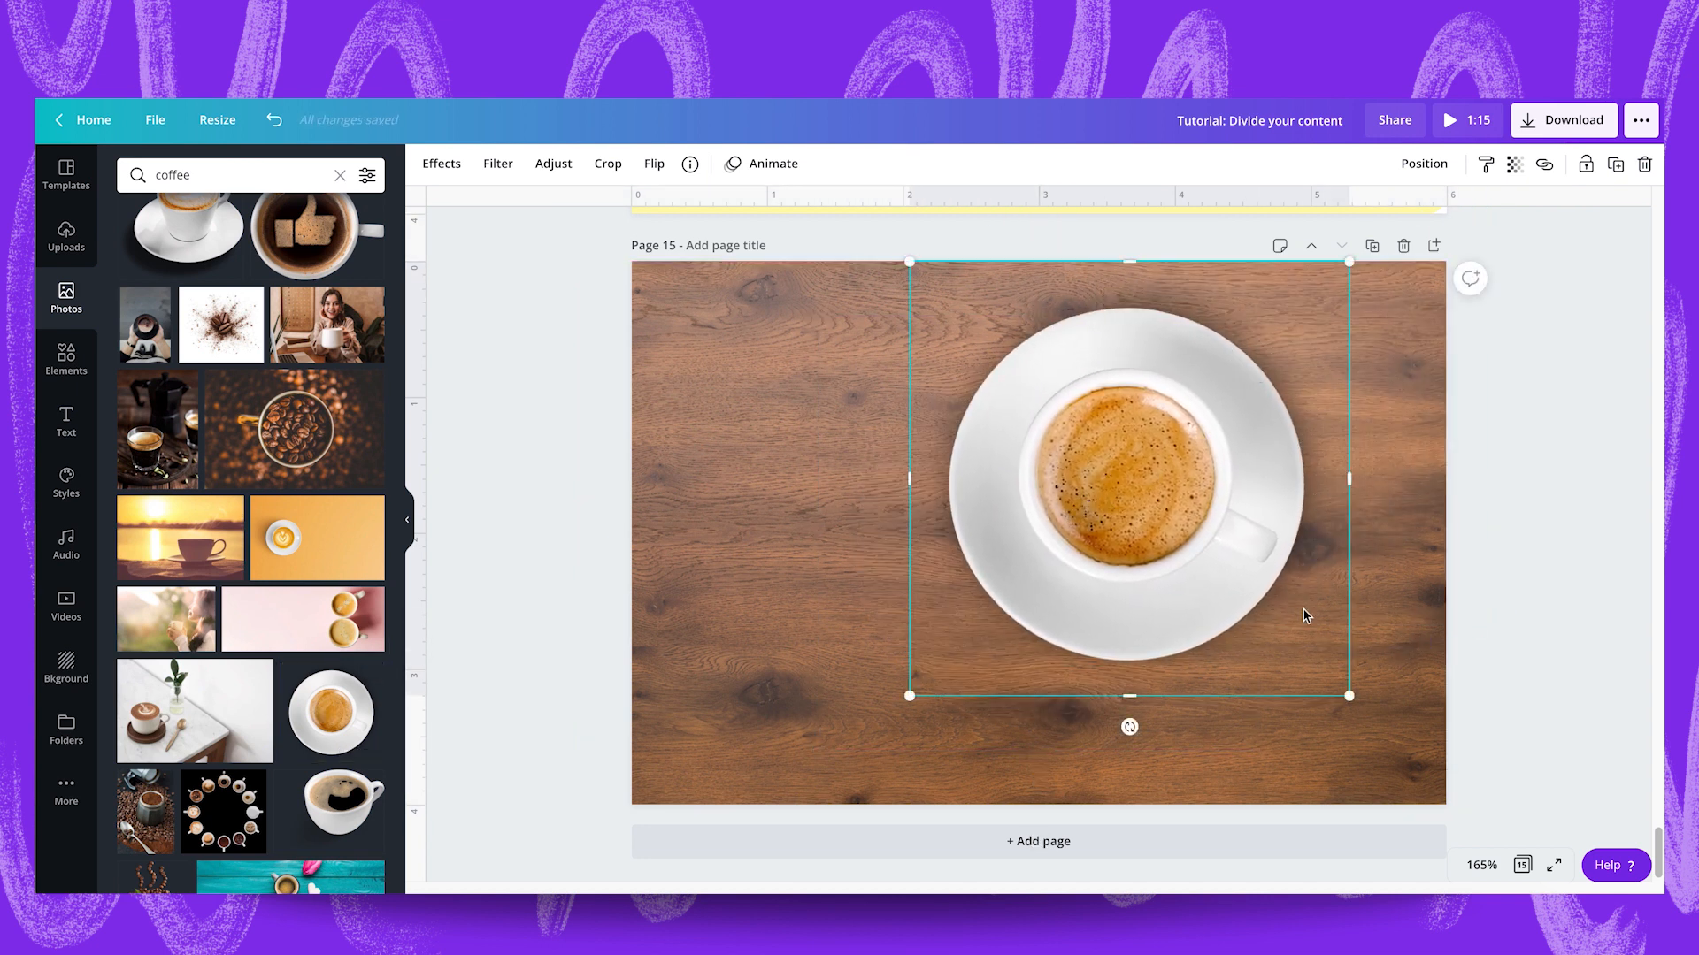
drag(1130, 727, 1026, 305)
drag(832, 394, 986, 436)
drag(1229, 485, 1419, 335)
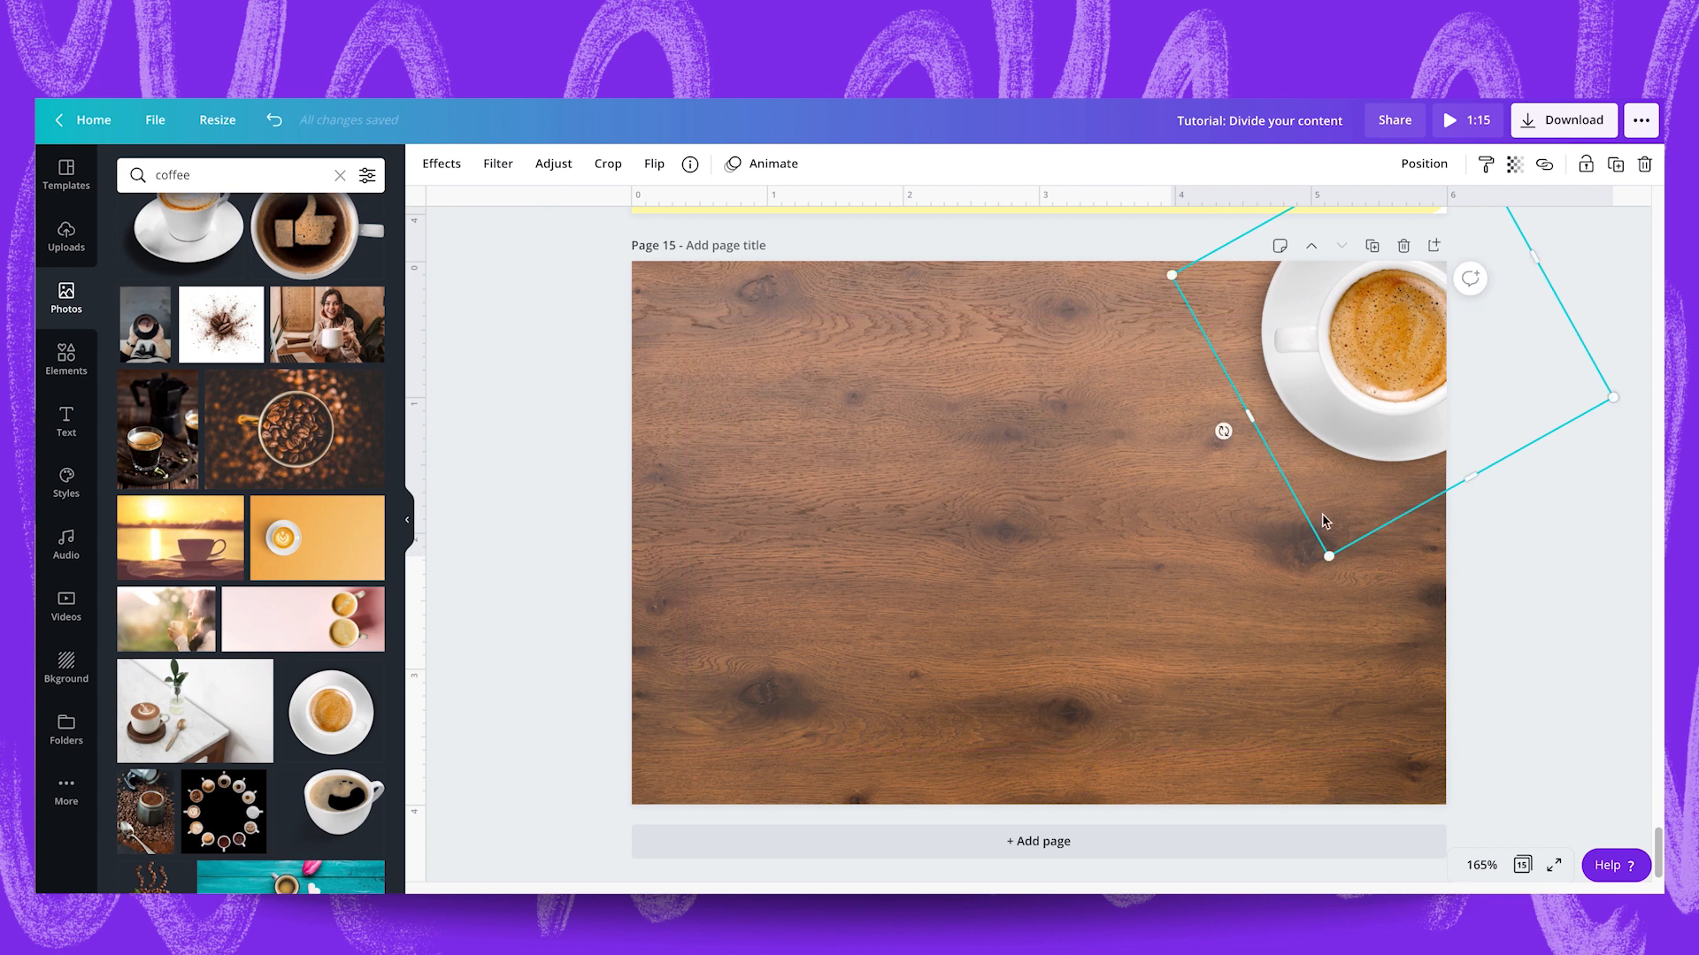
drag(1333, 556, 1303, 650)
drag(1331, 496, 1373, 401)
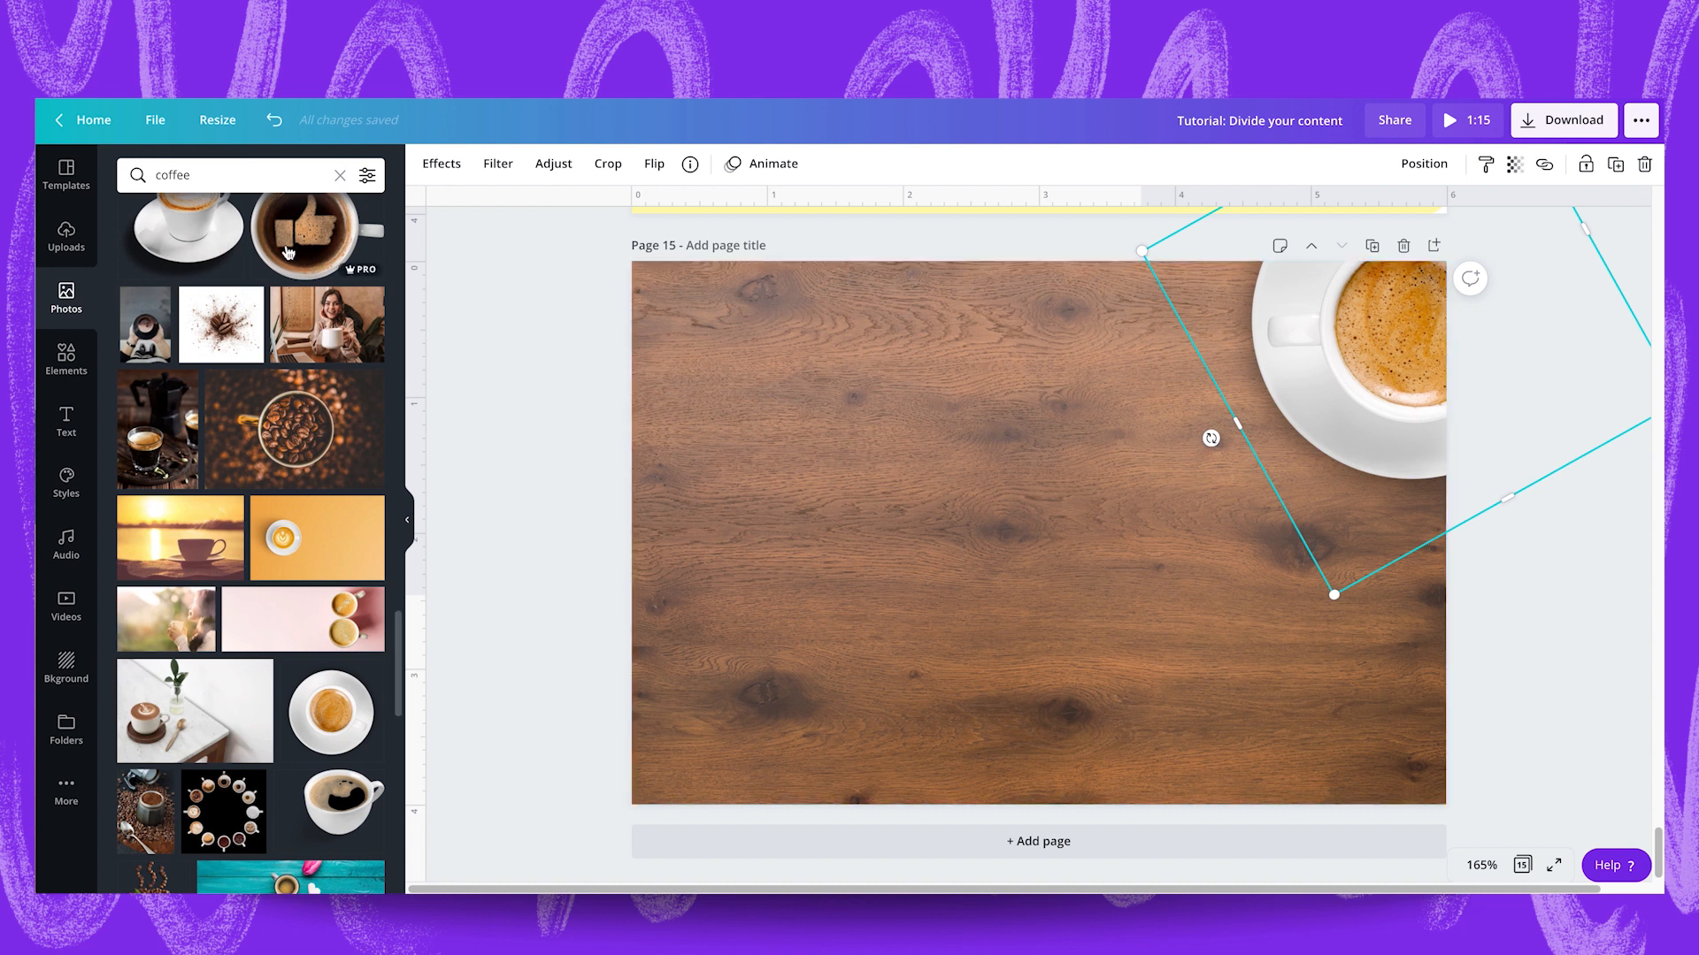
Search the photos for "pen" and add the black ballpoint pen with silver trim to page 15.
click(203, 168)
text(pen)
key(Return)
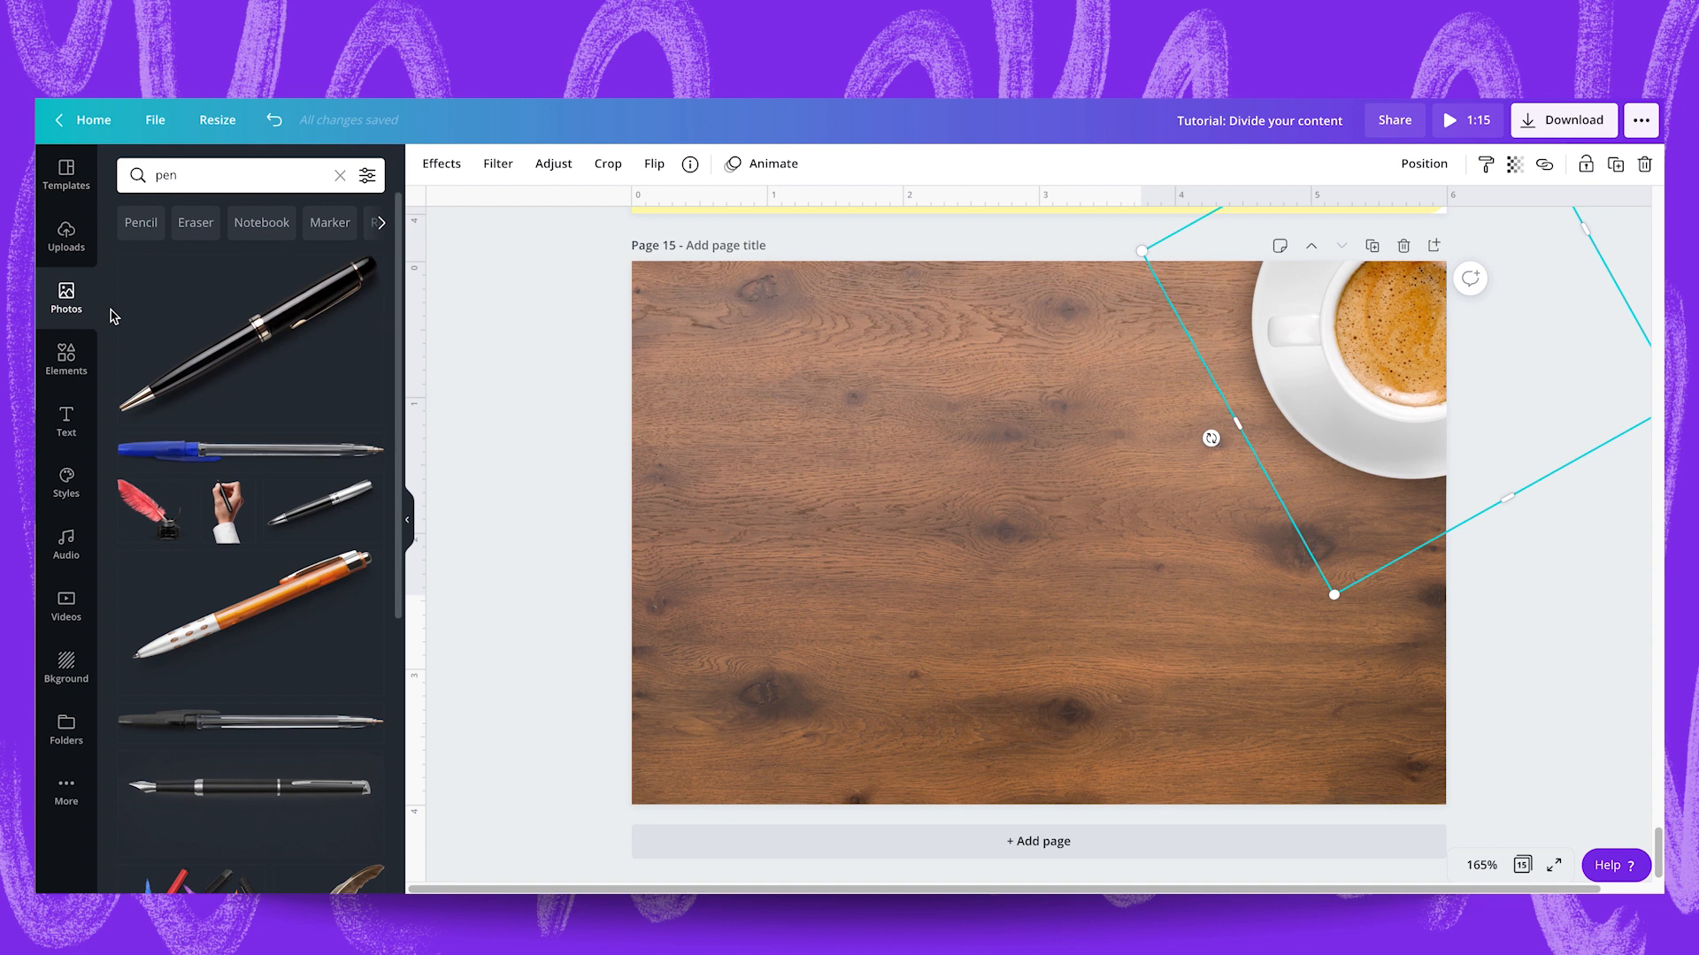
click(226, 345)
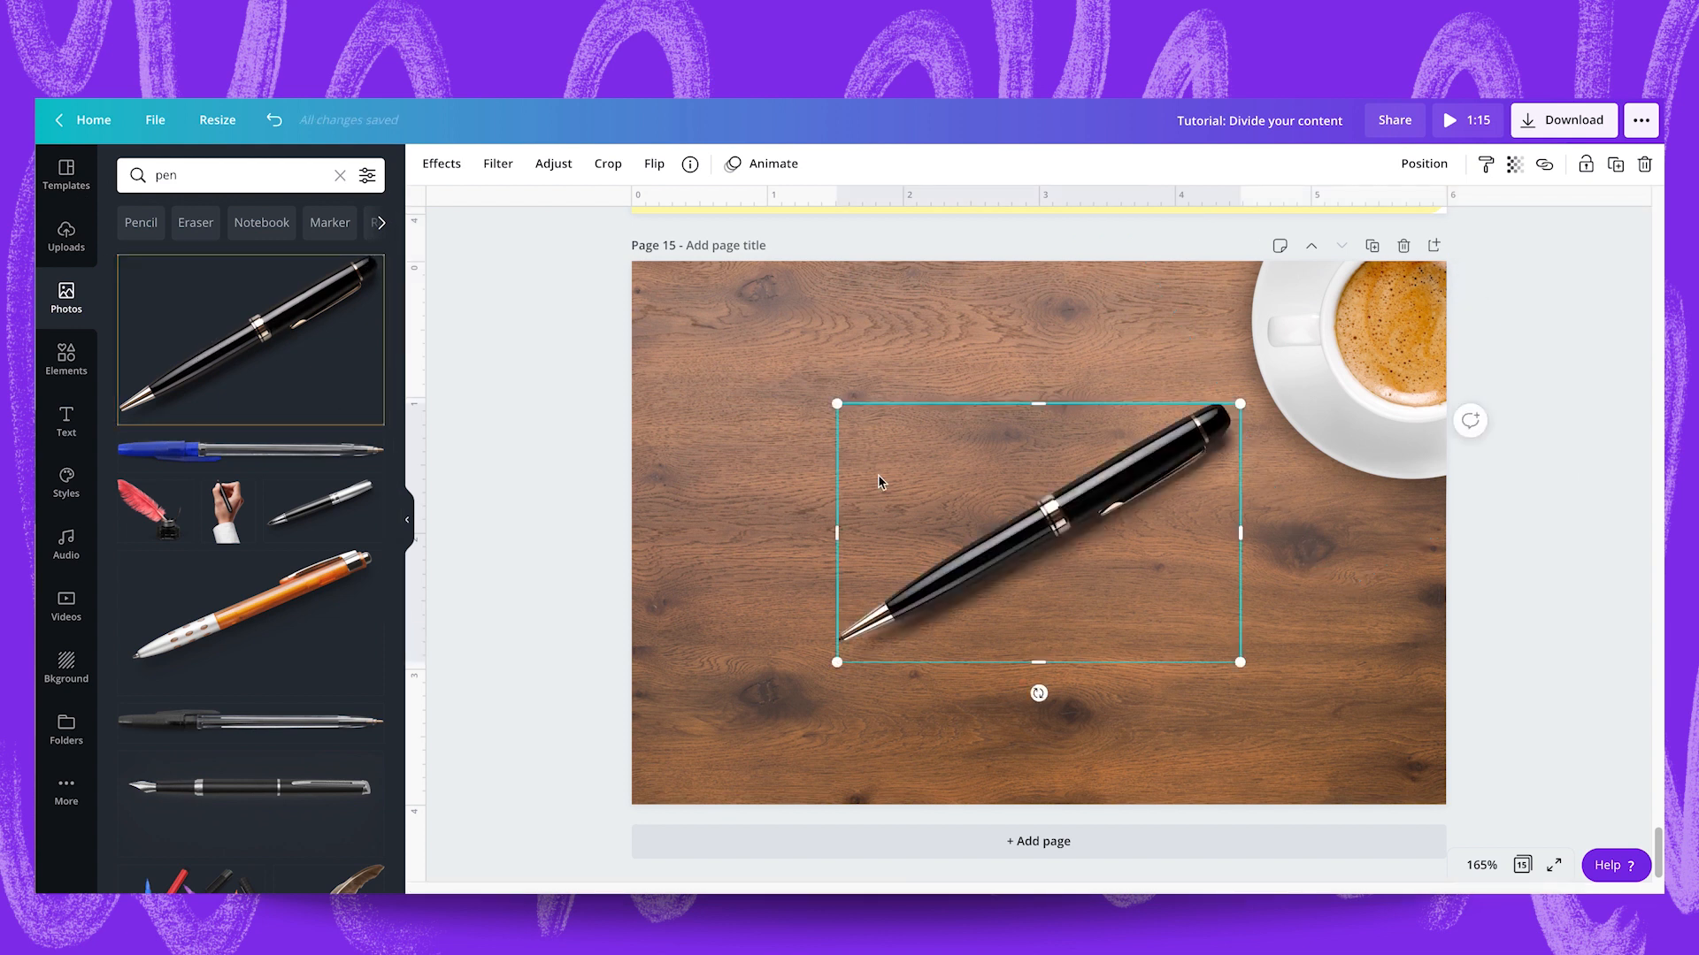
Shrink the pen slightly, rotate it so its tip points down to the right, and place it partly off page 15's lower-right edge.
drag(838, 406, 872, 421)
drag(1045, 692, 1154, 442)
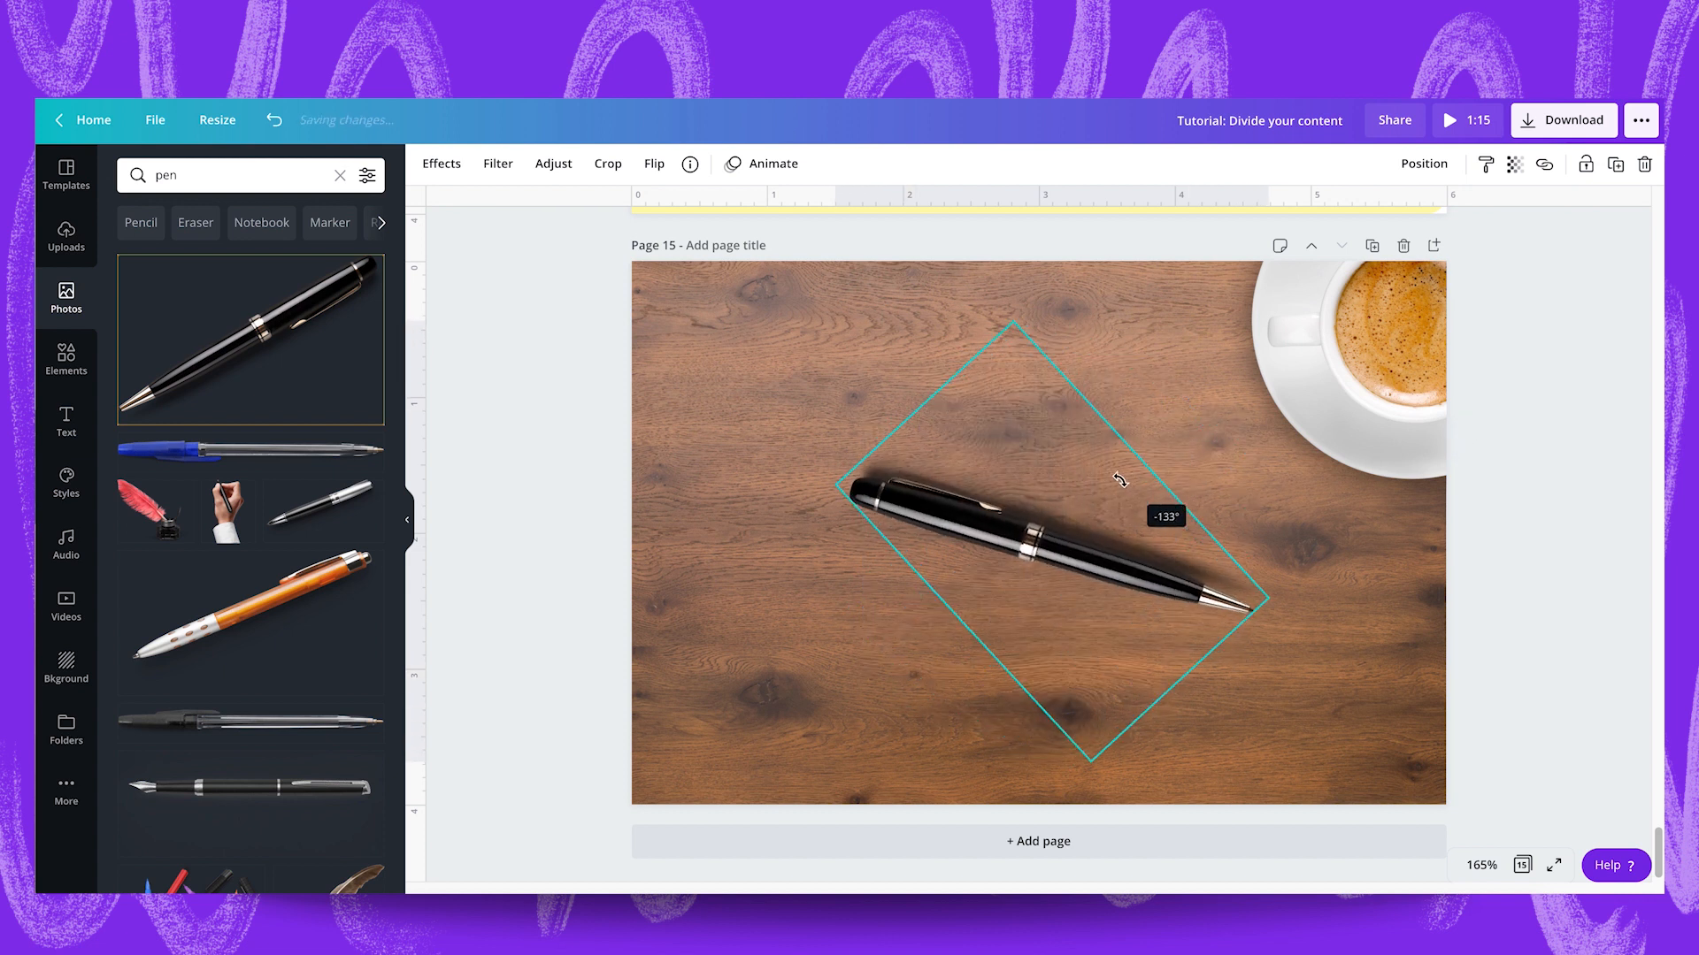
drag(1051, 539, 1399, 653)
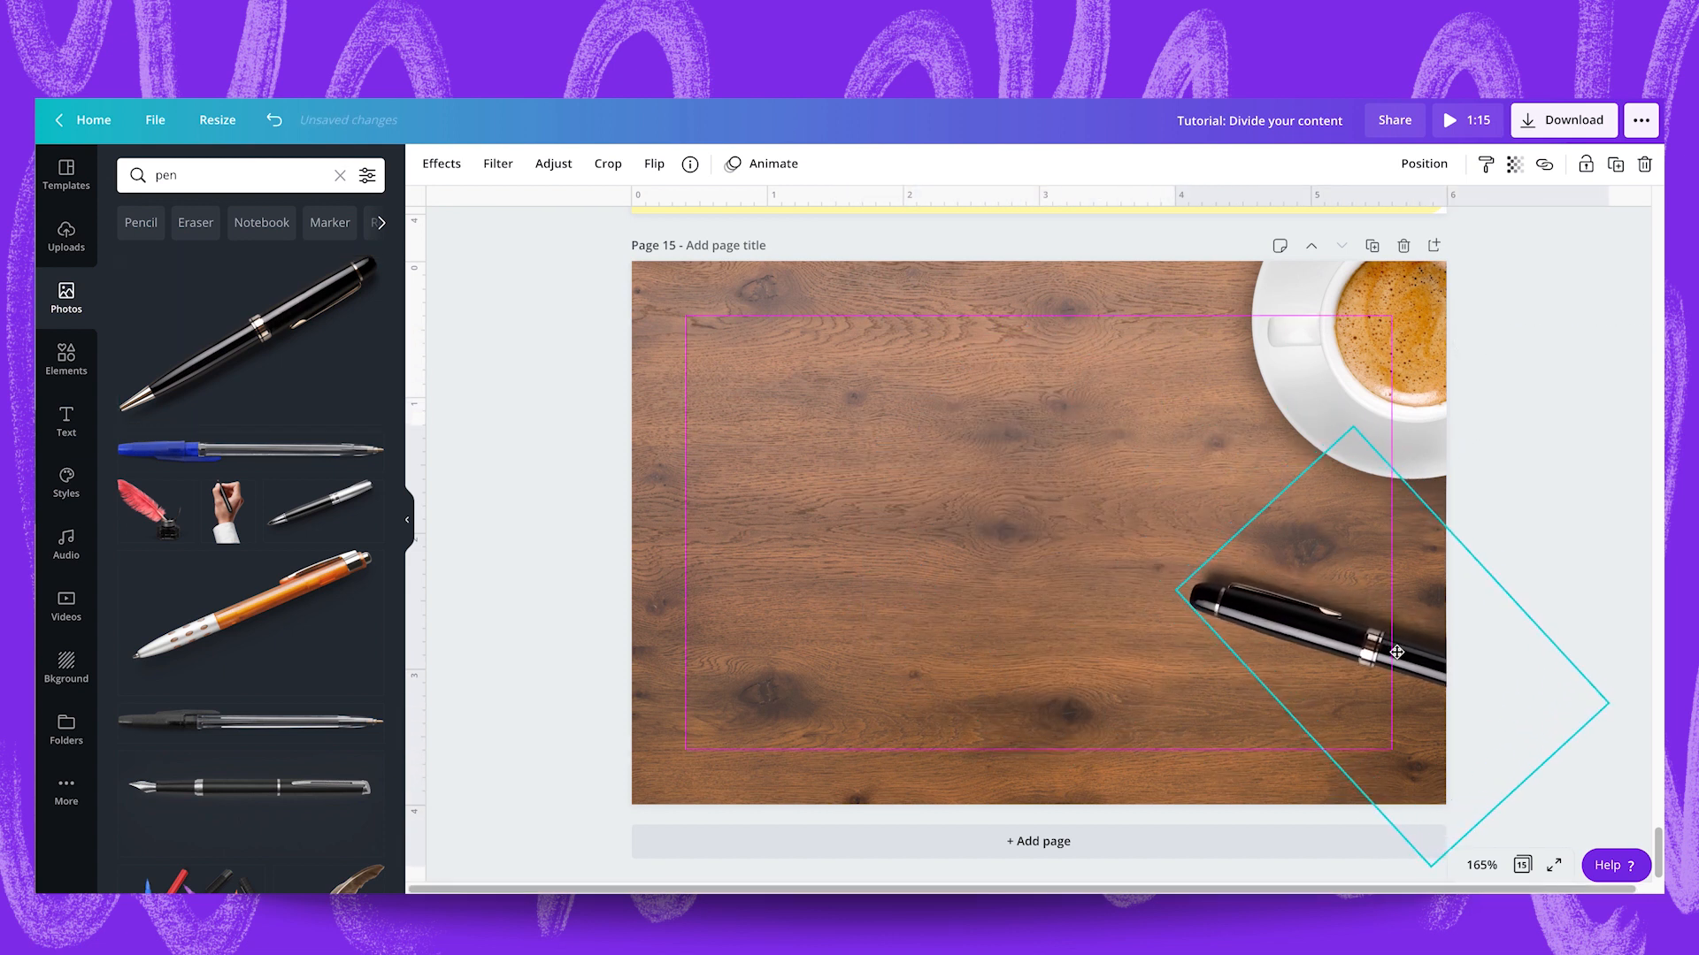
click(829, 398)
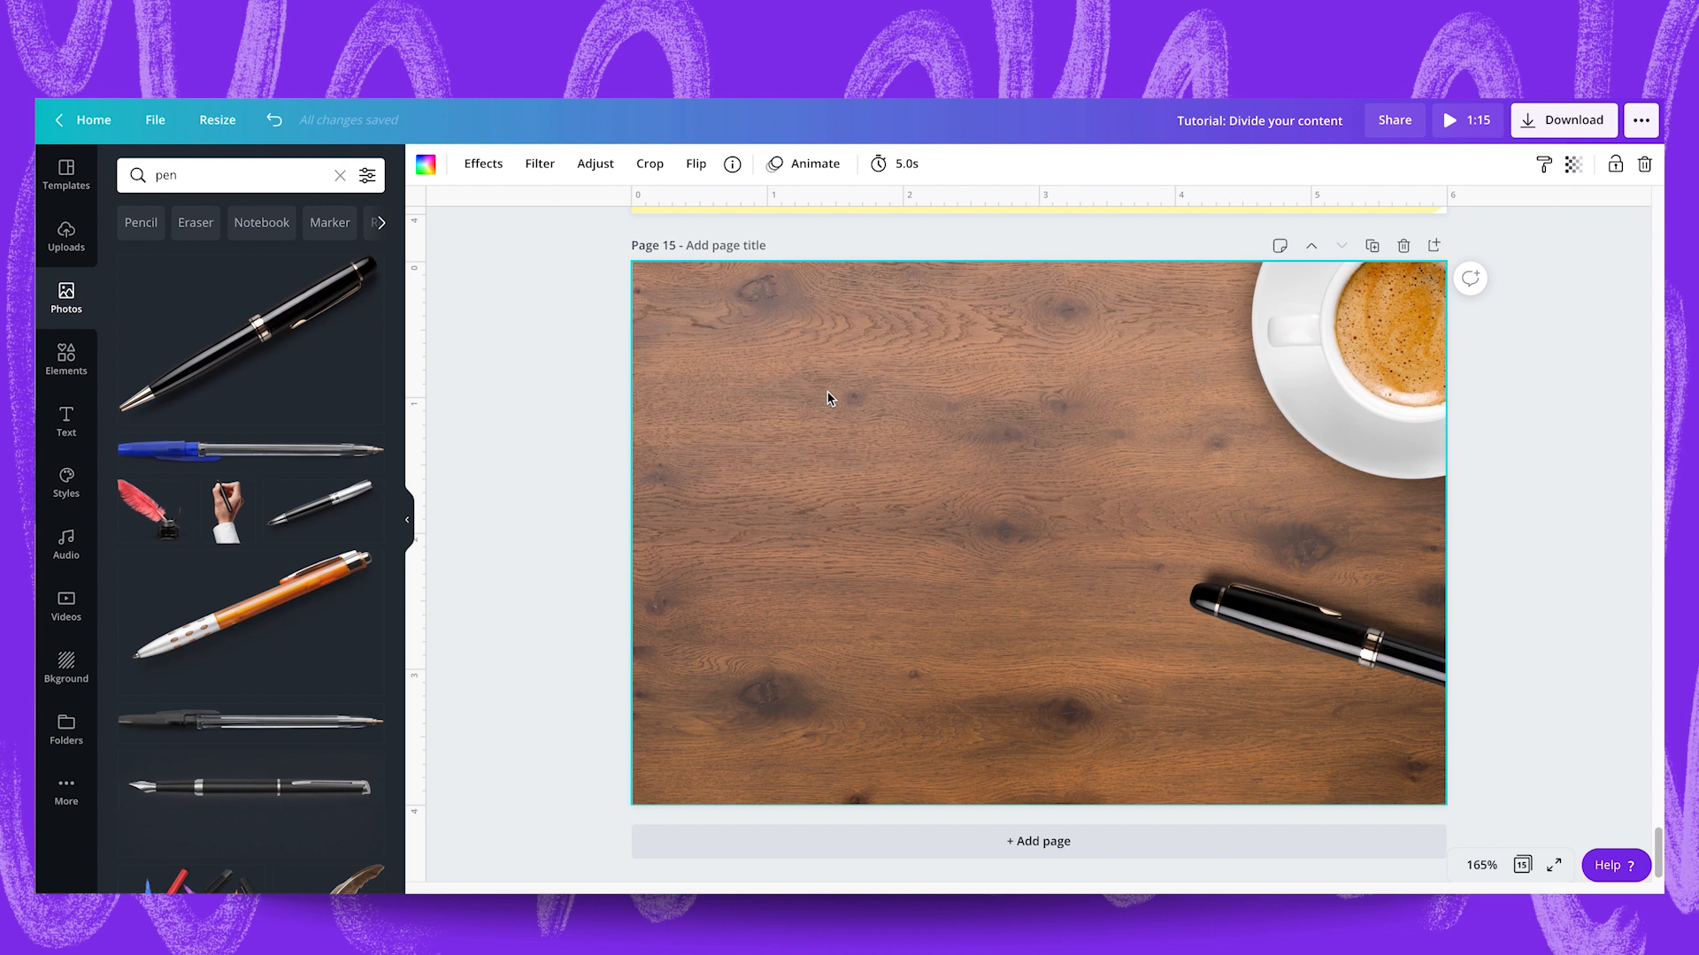
Search the photos for "paper" and add the lined sheet with a red margin line to page 15.
click(202, 165)
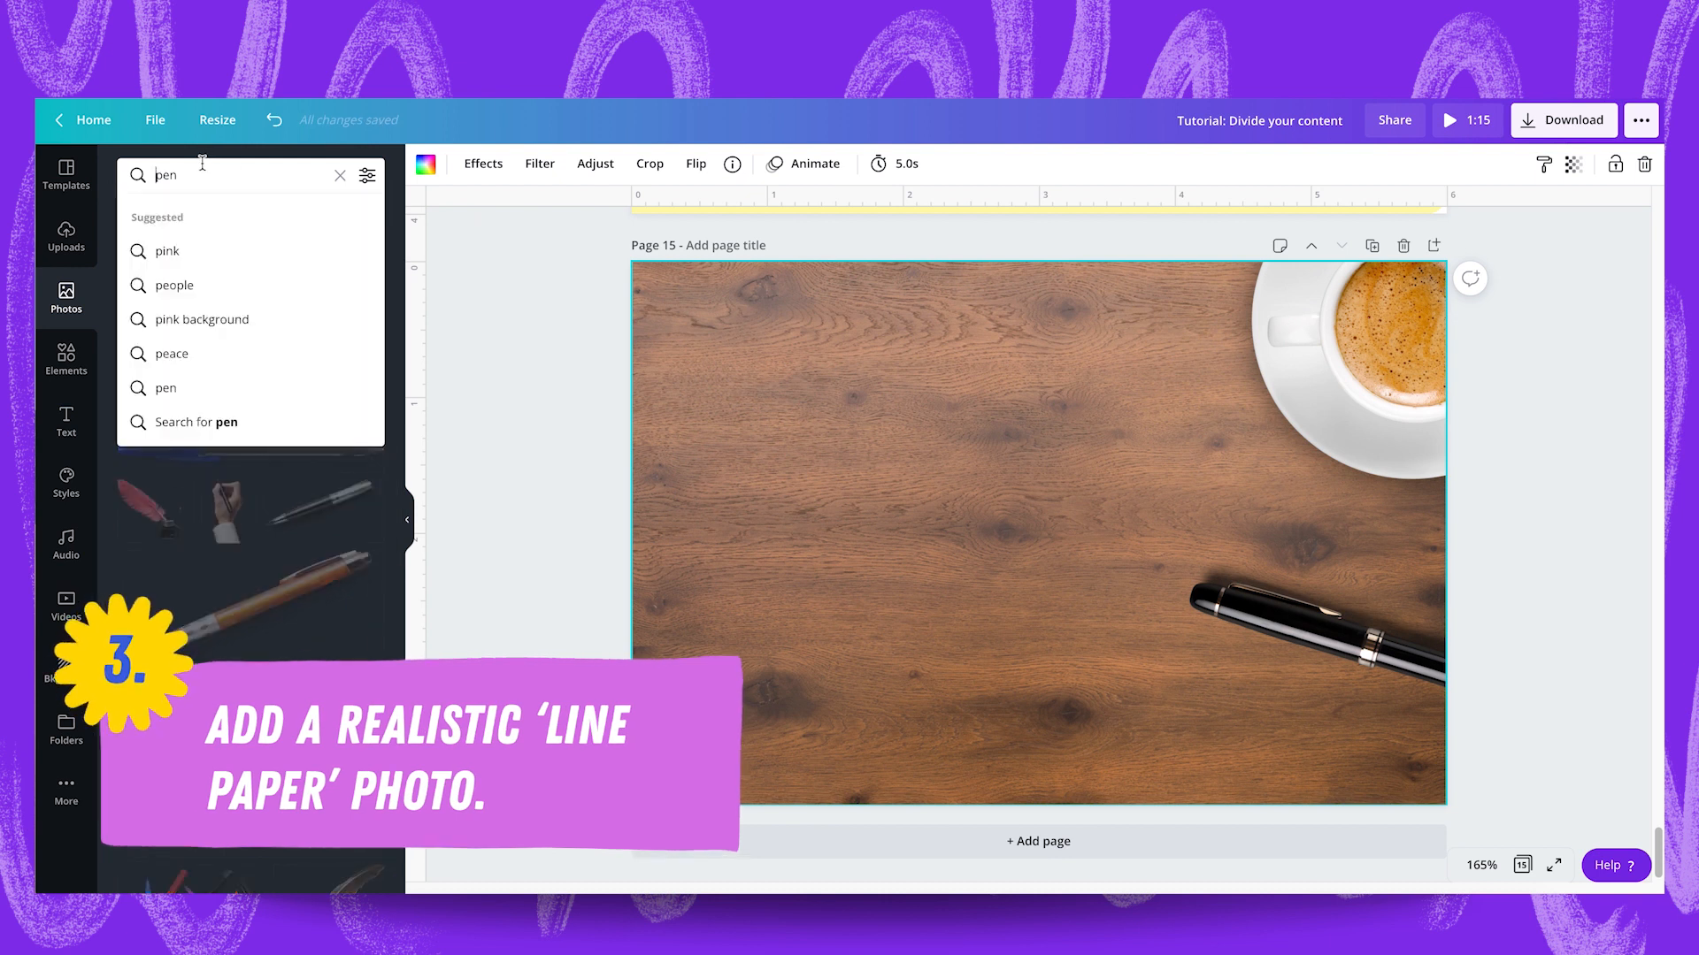
text(paper)
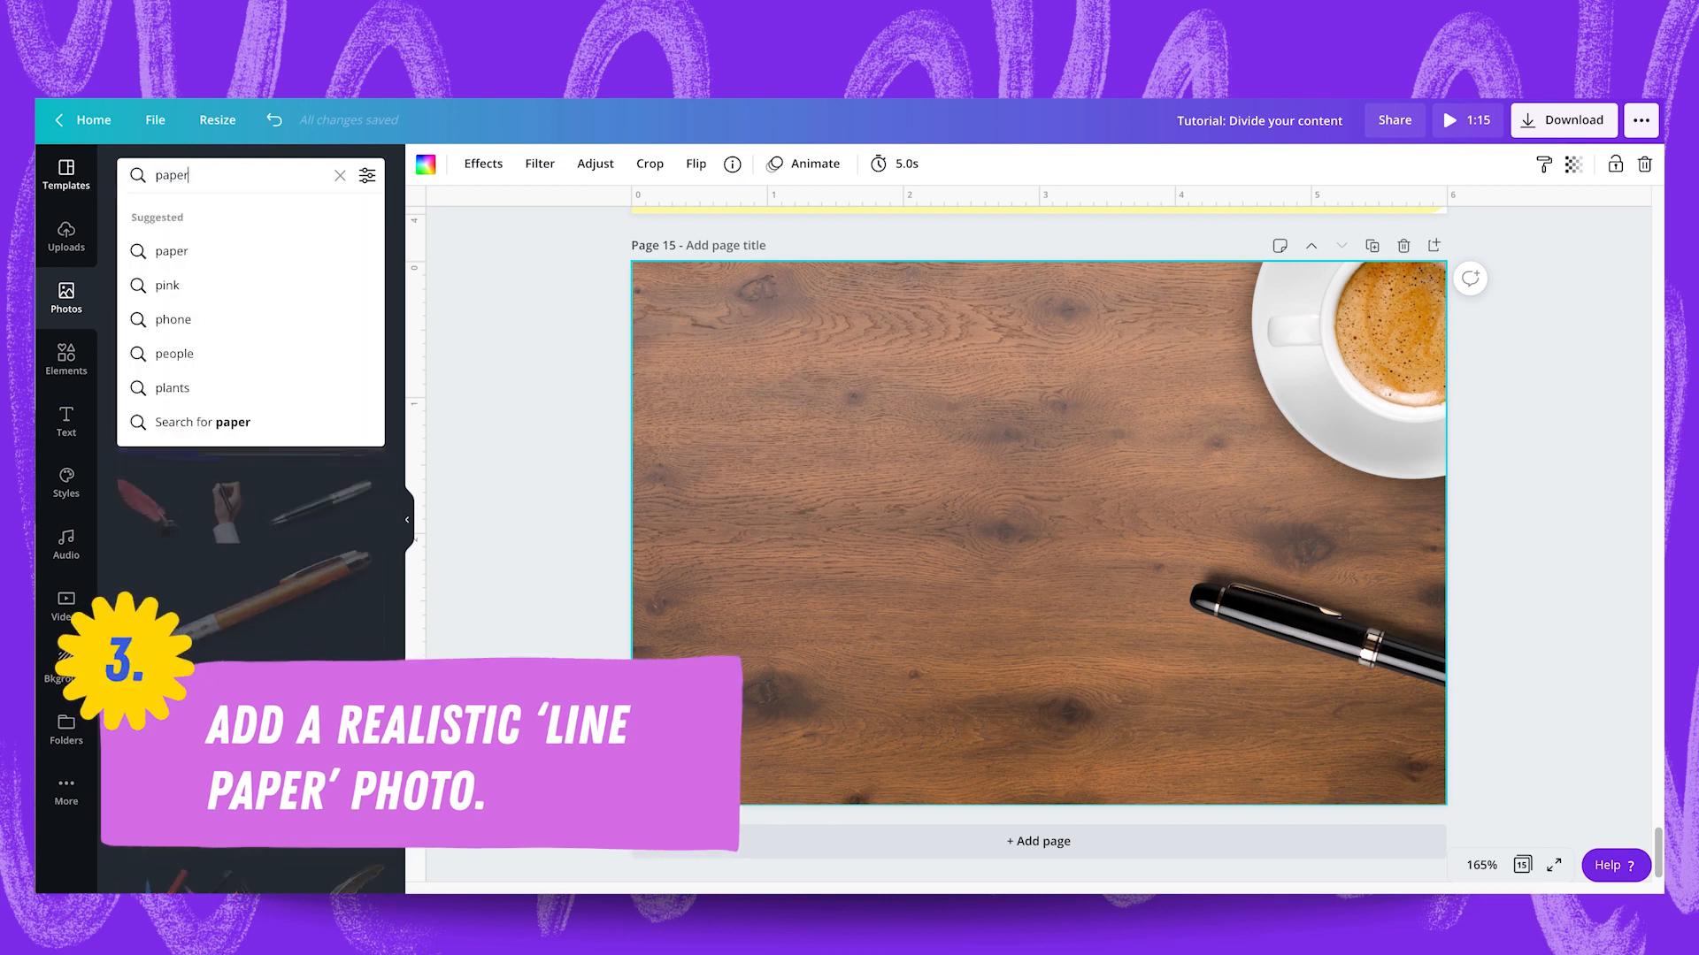
key(Return)
scroll(161, 462, down, 2)
scroll(160, 462, down, 5)
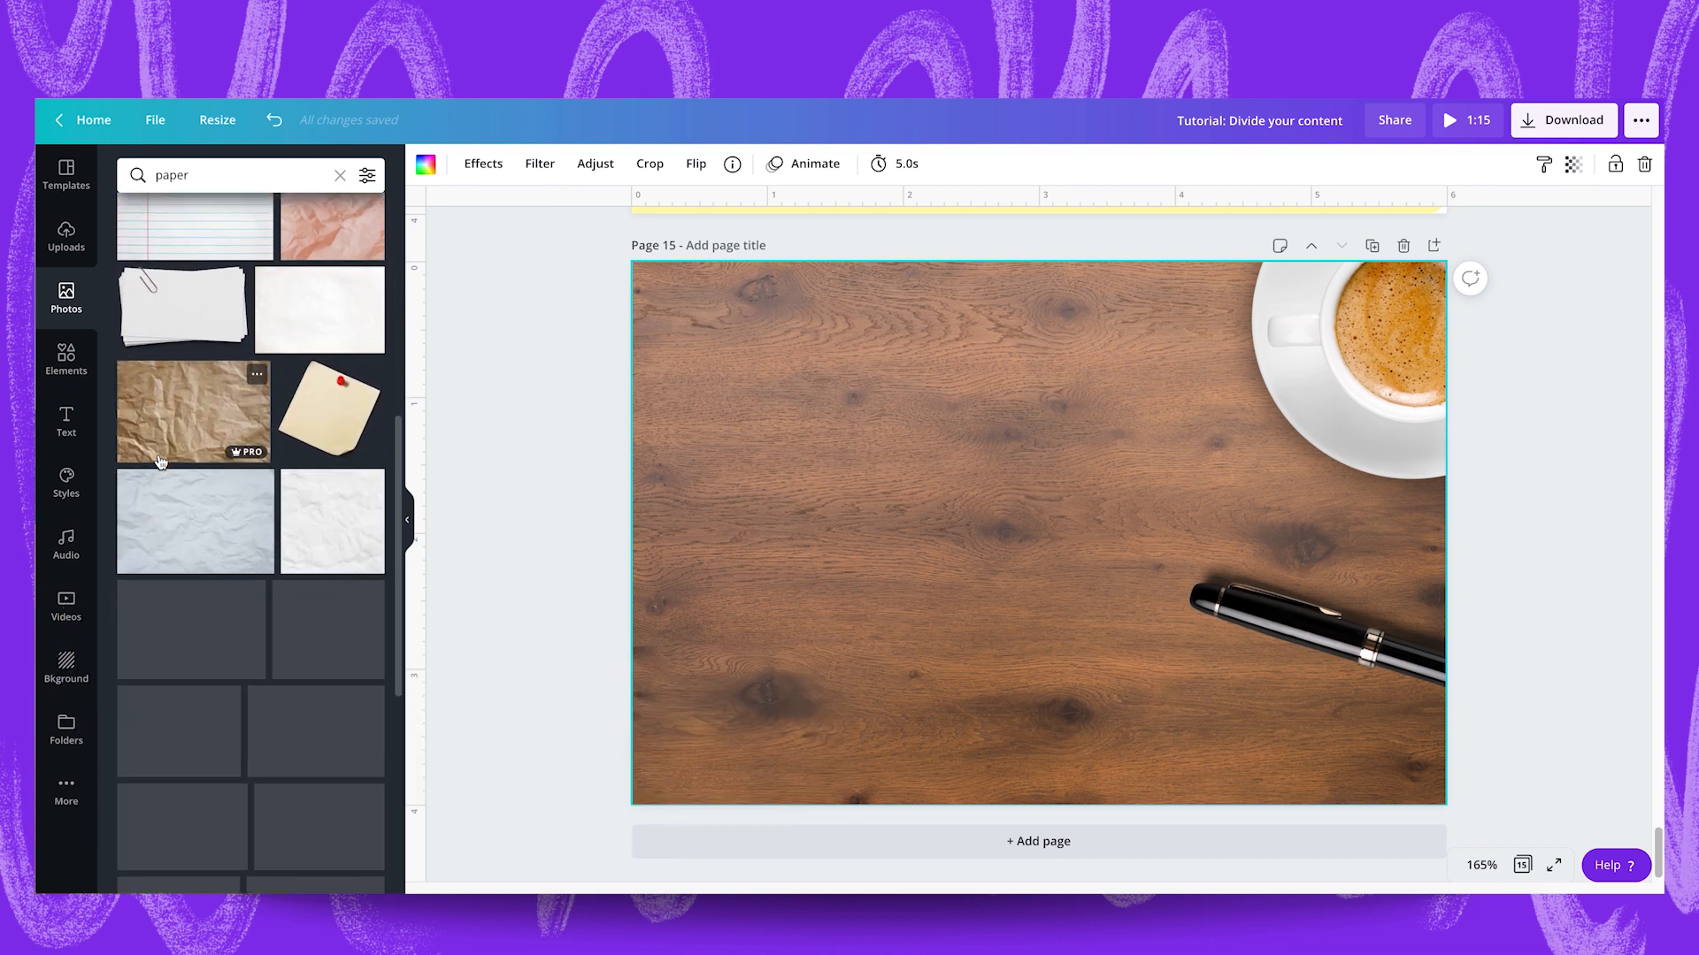
scroll(161, 462, down, 6)
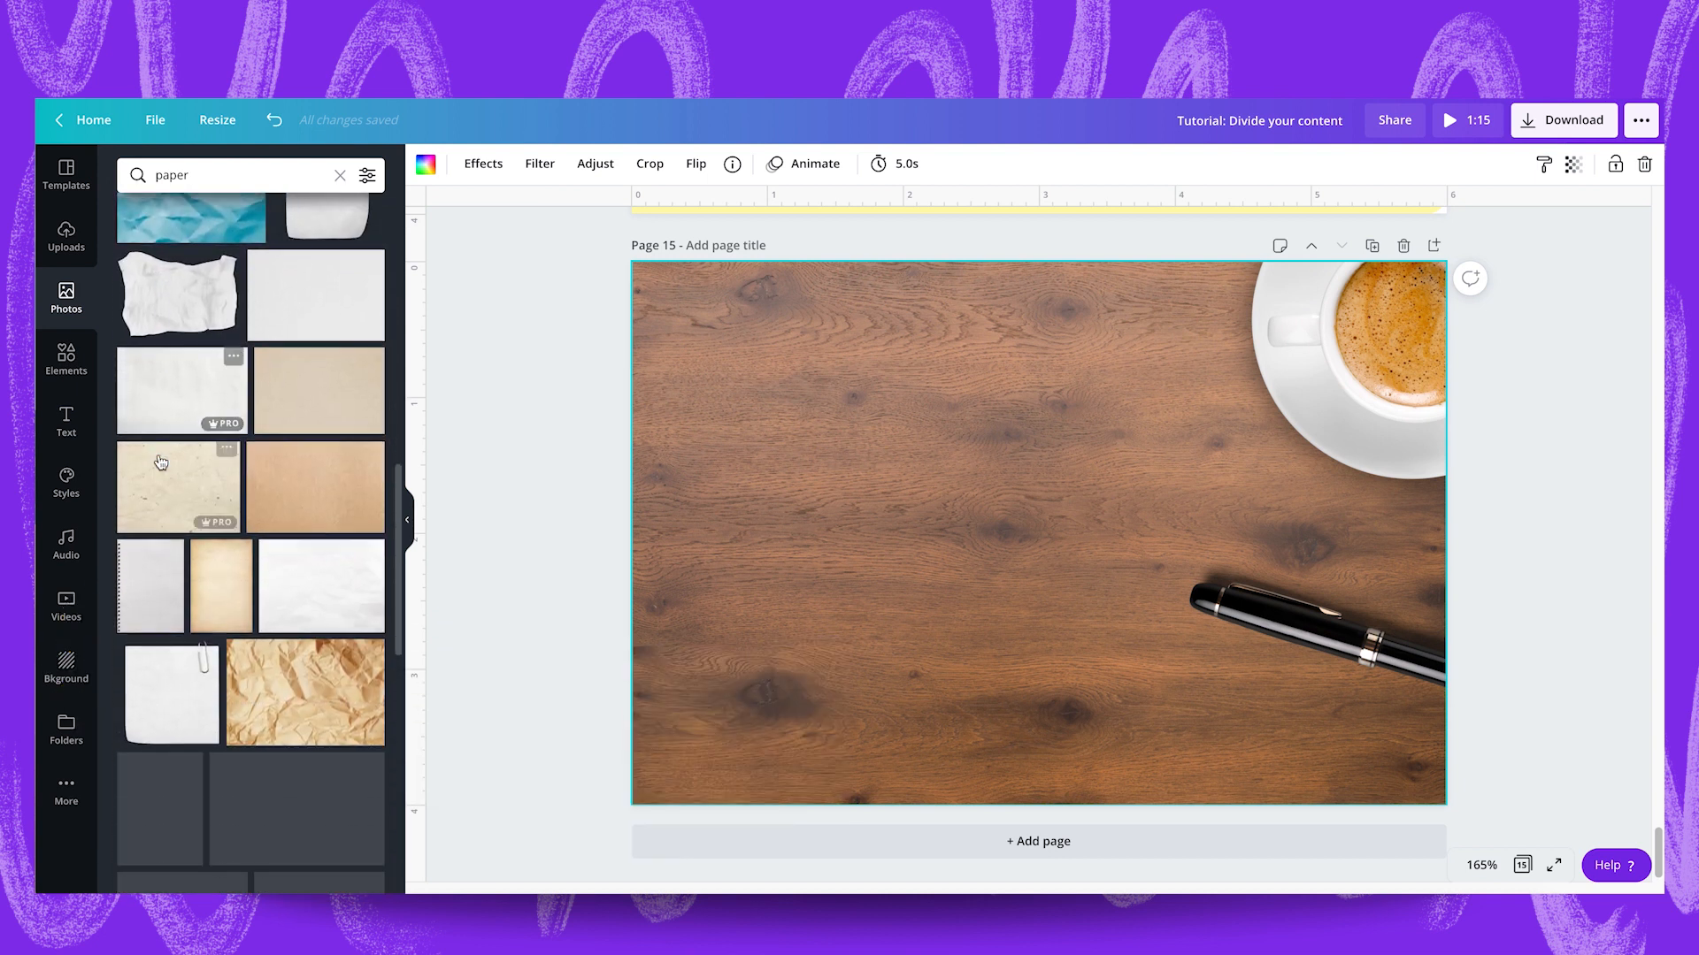
scroll(160, 462, down, 5)
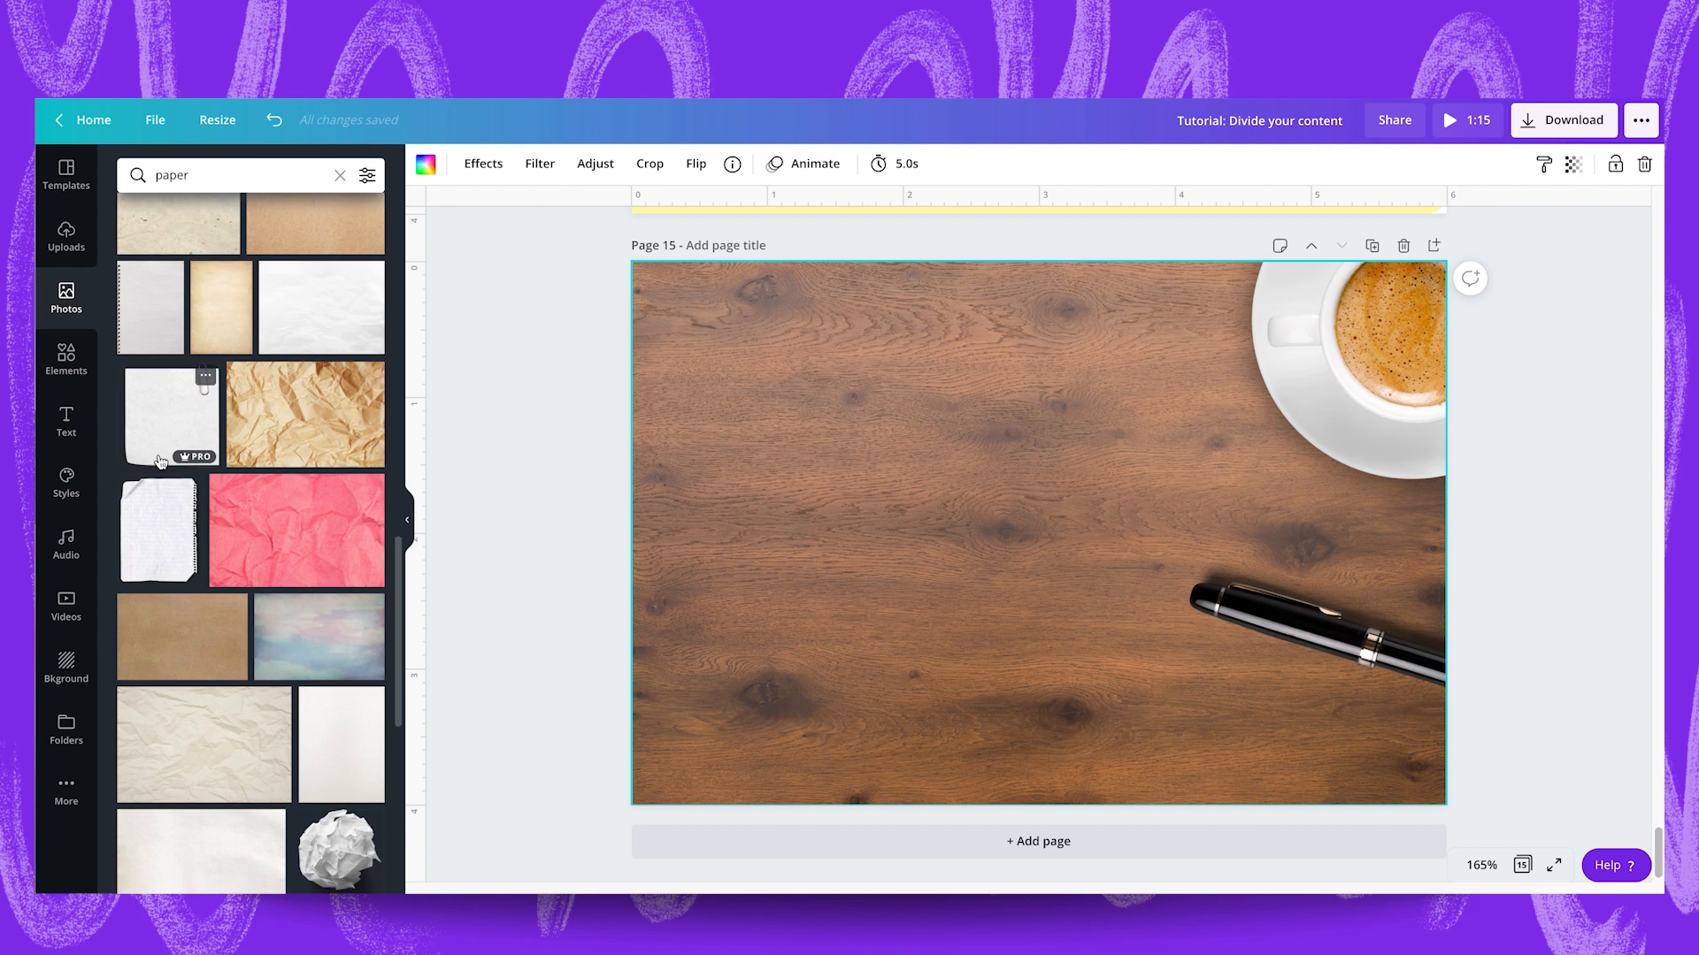
scroll(160, 462, down, 5)
click(235, 611)
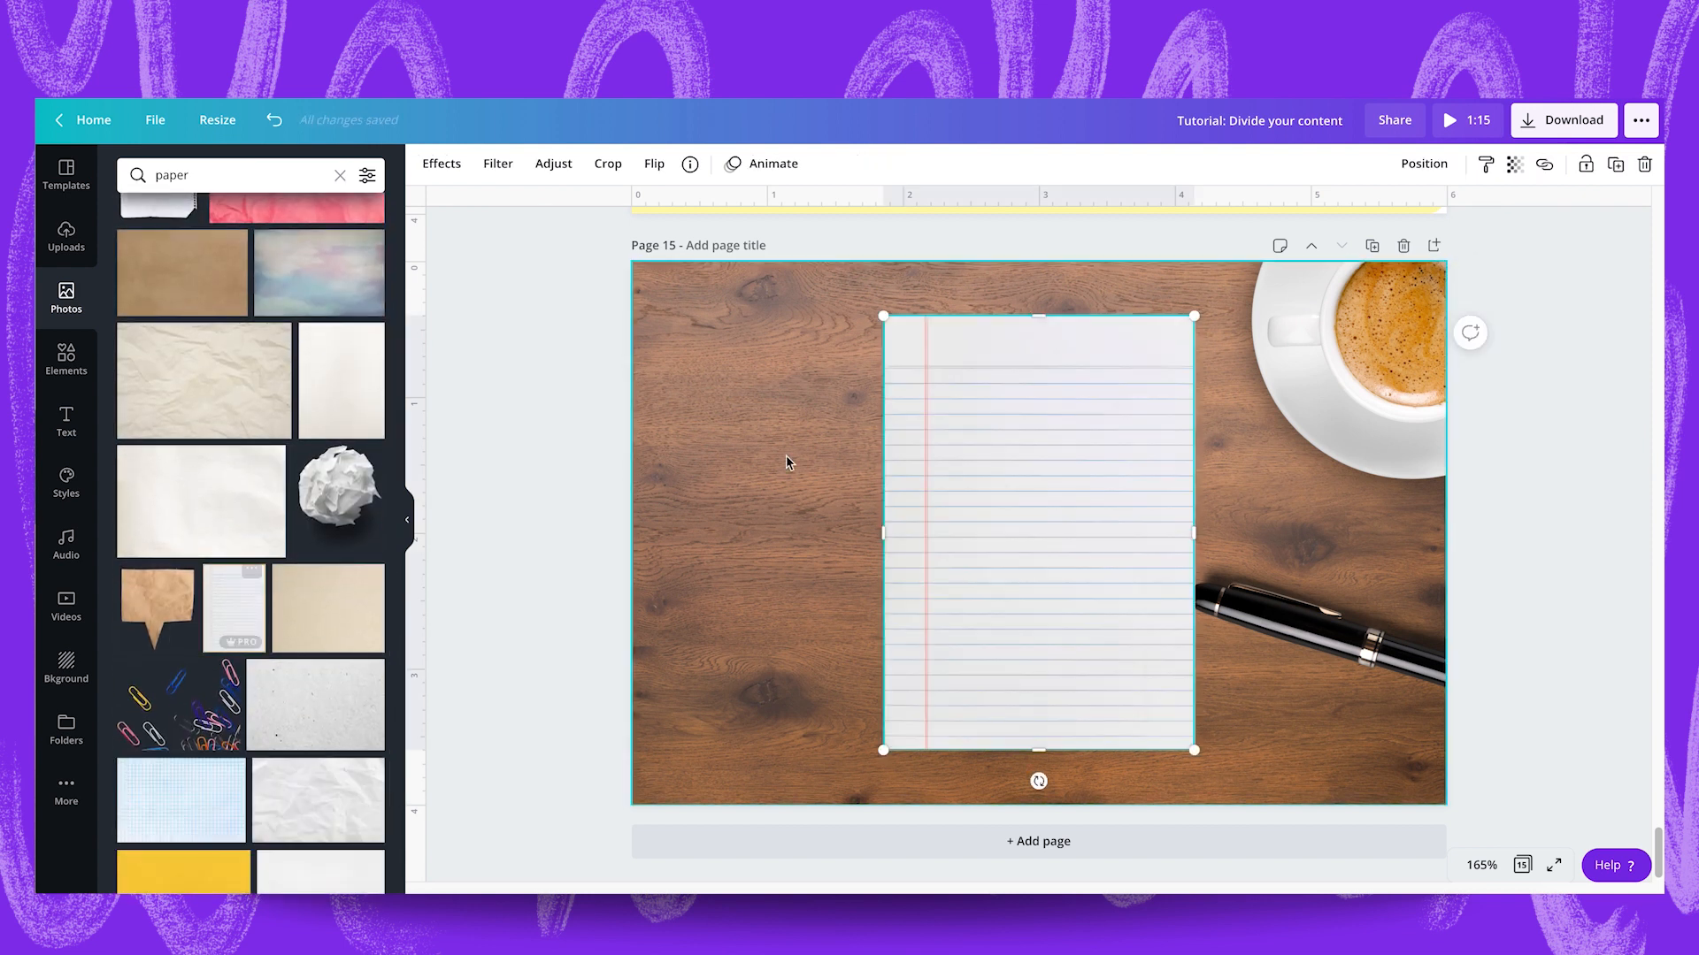
Enlarge the lined paper, keep it upright at 0°, and place it vertically centred on the left half of page 15.
drag(994, 509, 881, 501)
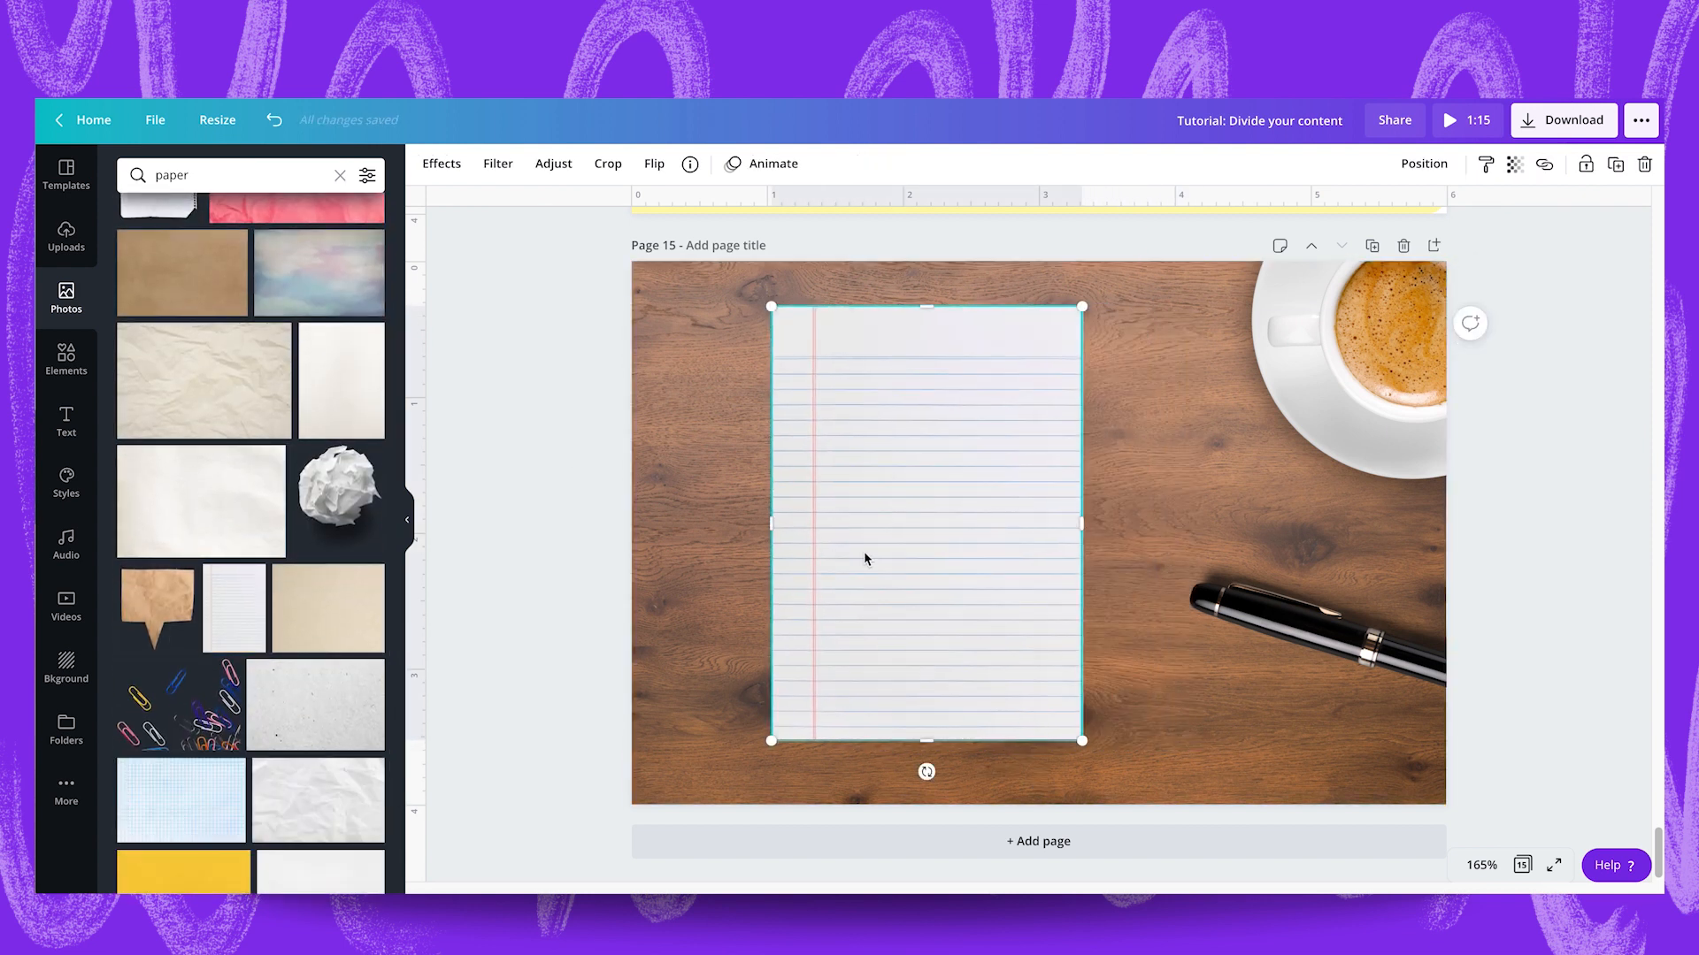
drag(926, 772, 919, 773)
drag(777, 301, 751, 277)
drag(919, 771, 918, 774)
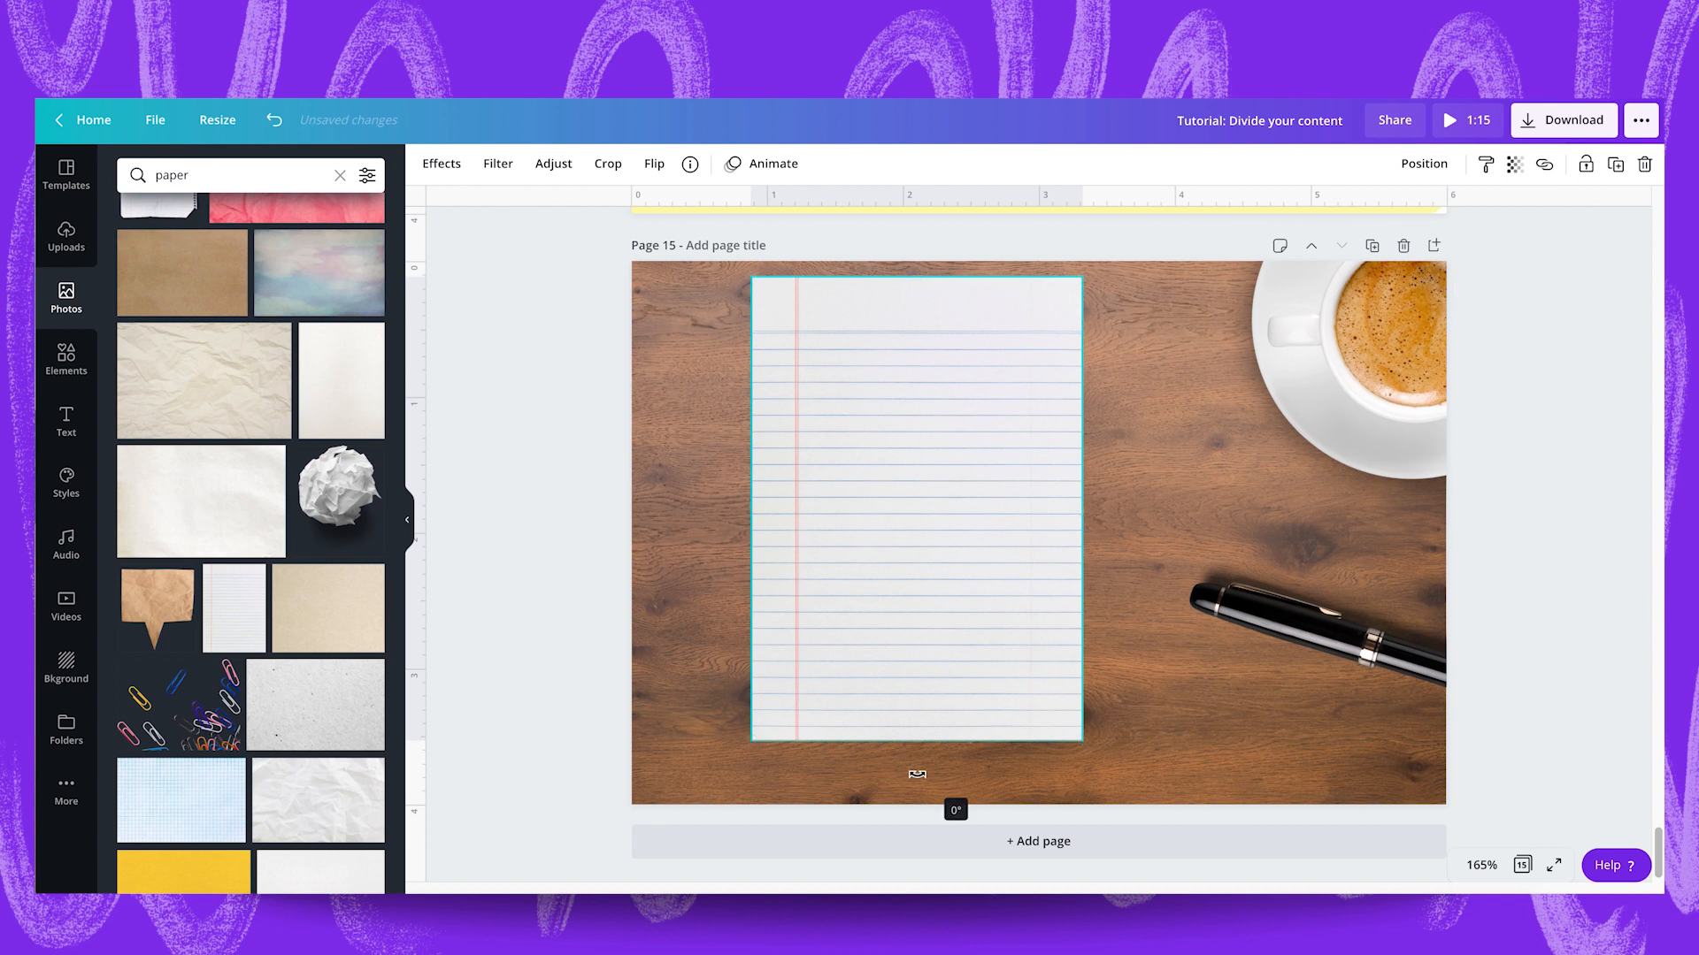
drag(869, 592, 839, 617)
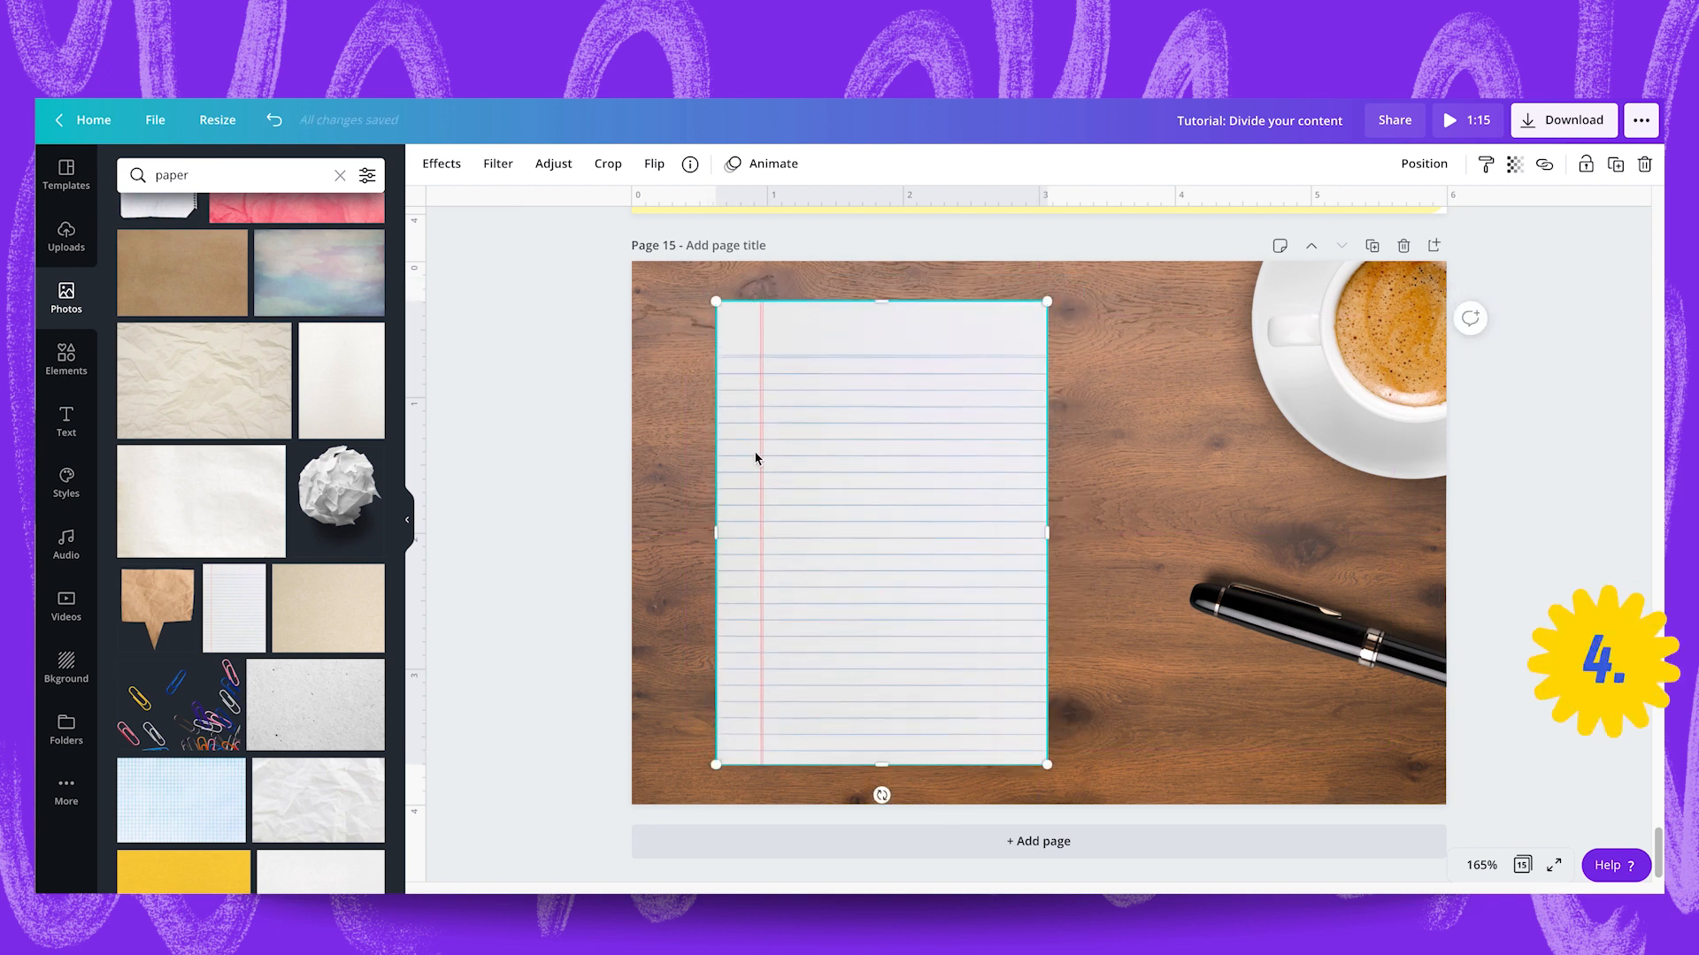
Connect the Shadows effect and apply an Angle shadow with transparency 30 to the lined paper.
click(441, 164)
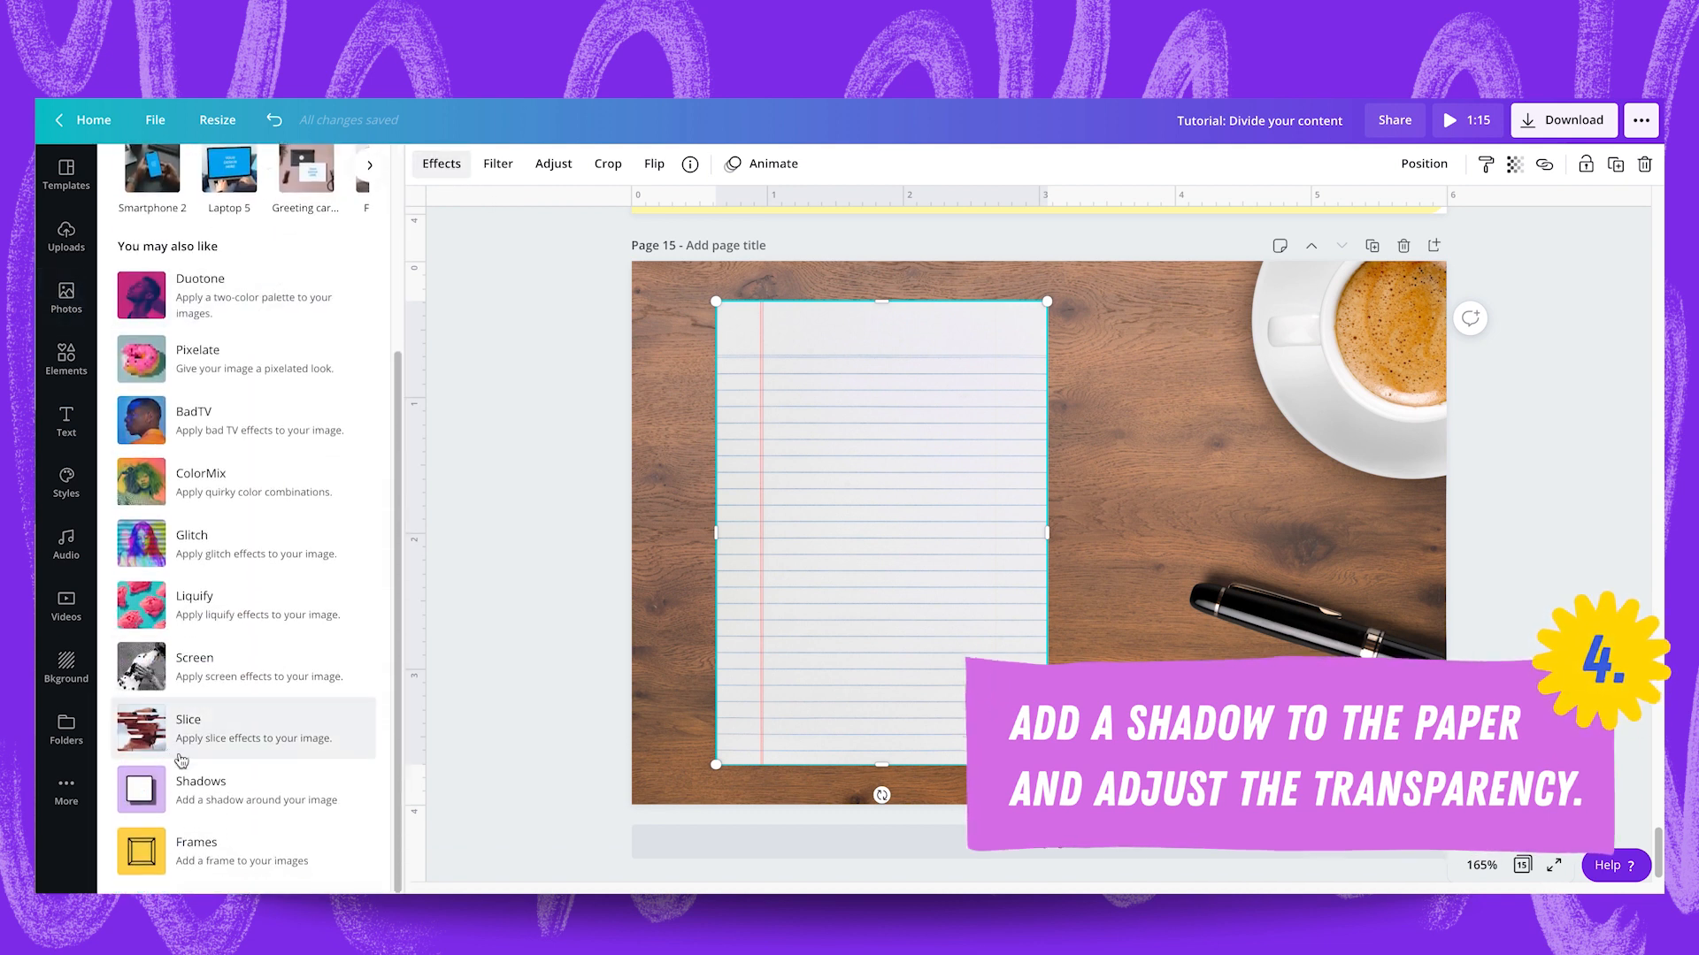
click(216, 796)
click(249, 867)
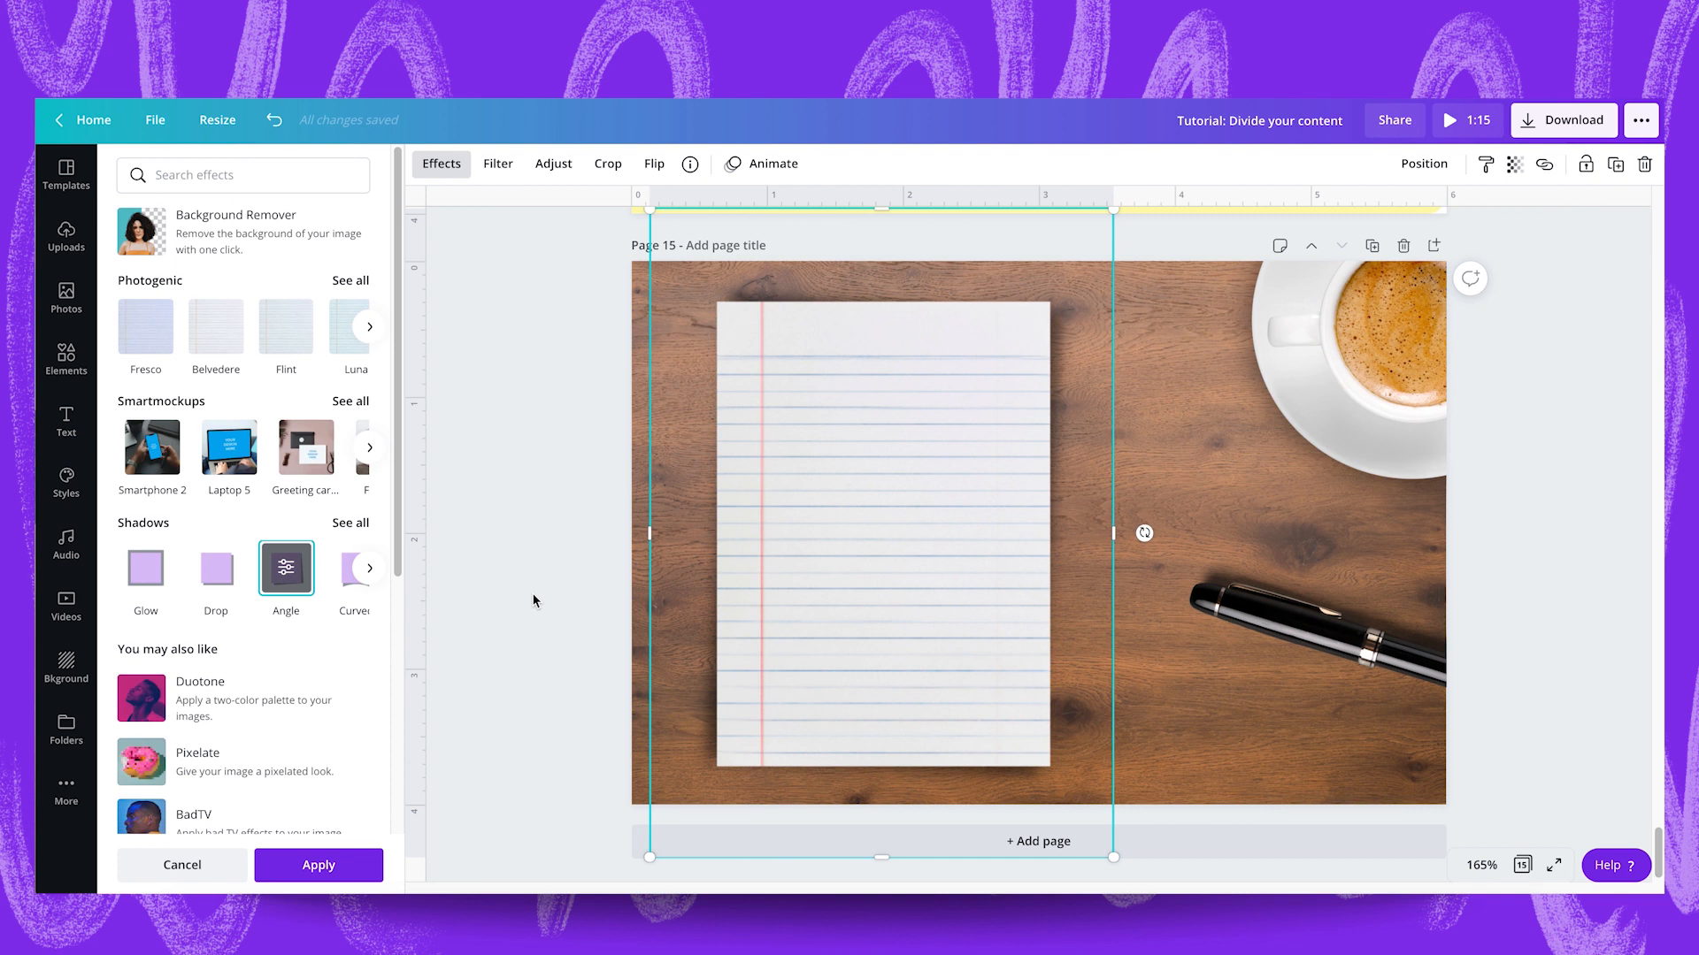
click(288, 573)
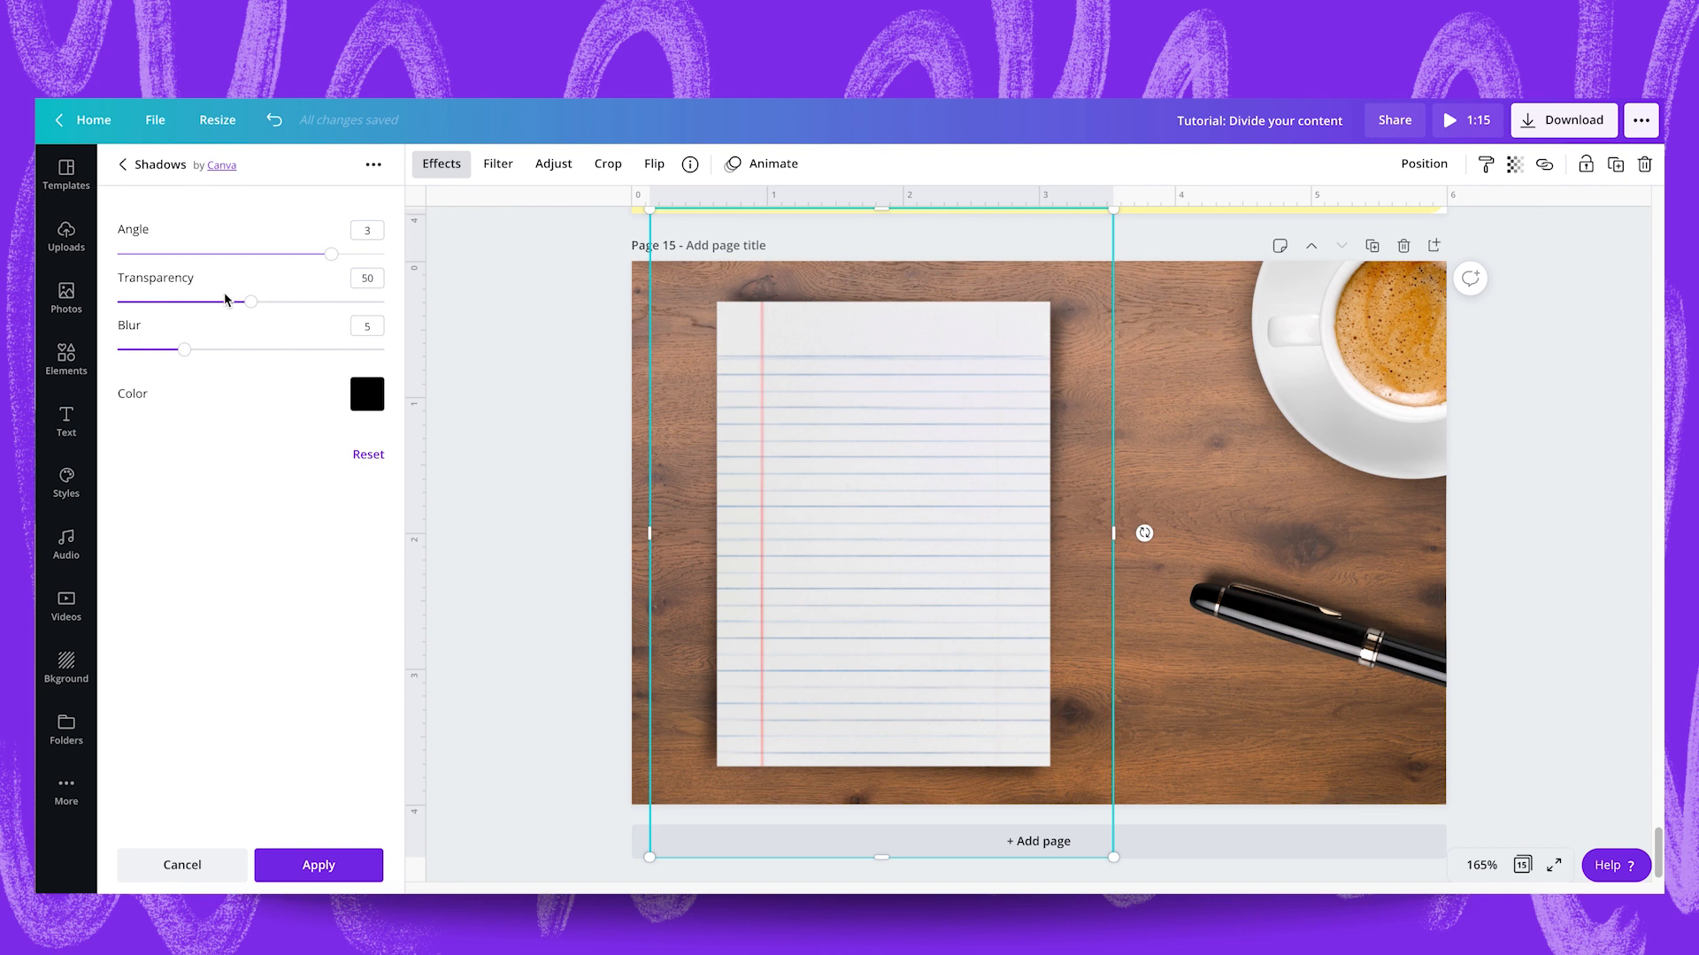
drag(229, 306, 202, 306)
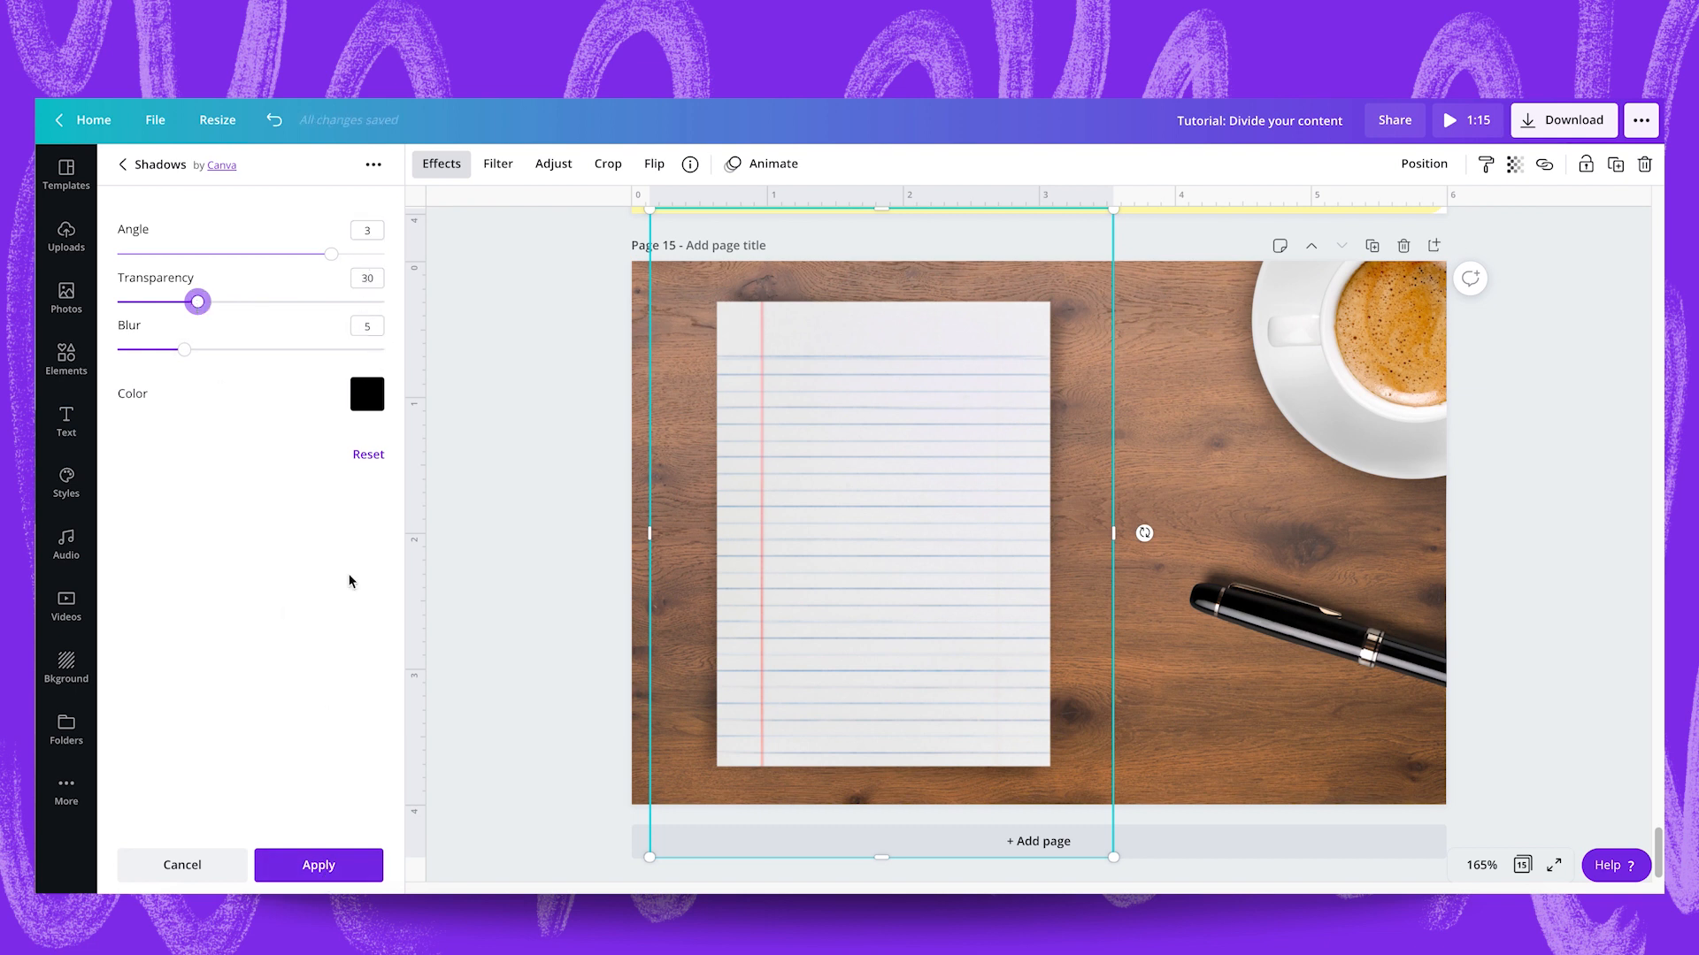
click(304, 876)
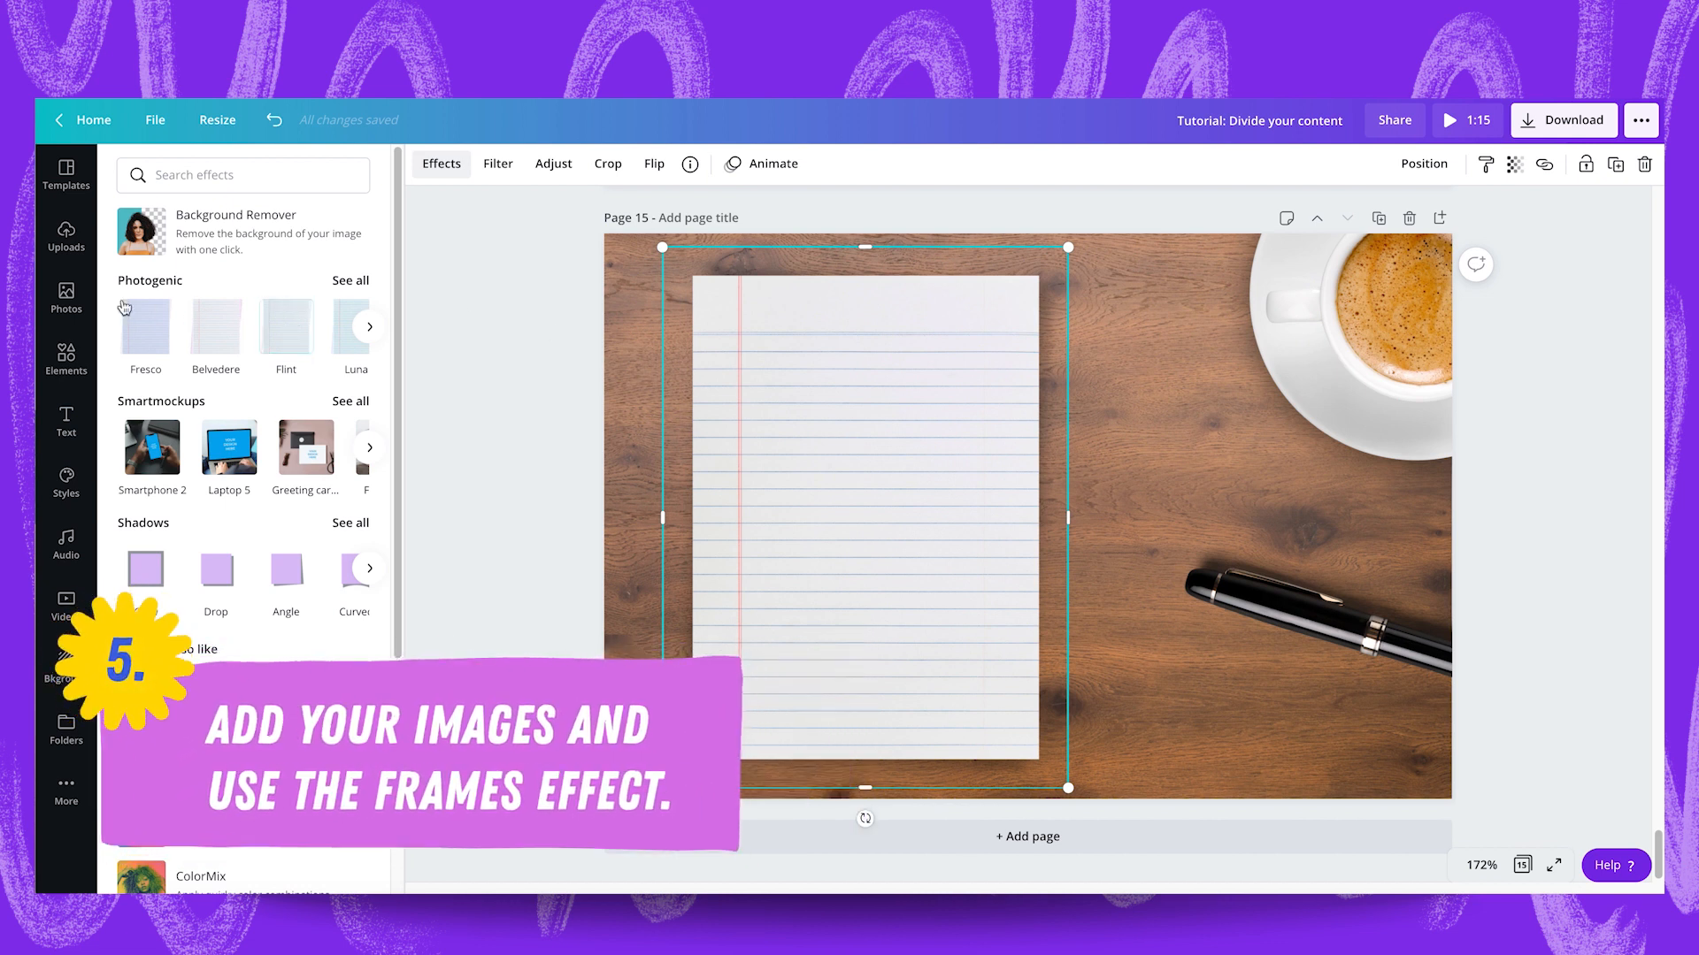
Add two trending photos to page 15: the dark sunlit street and the open magazine with a brown leather journal.
click(69, 301)
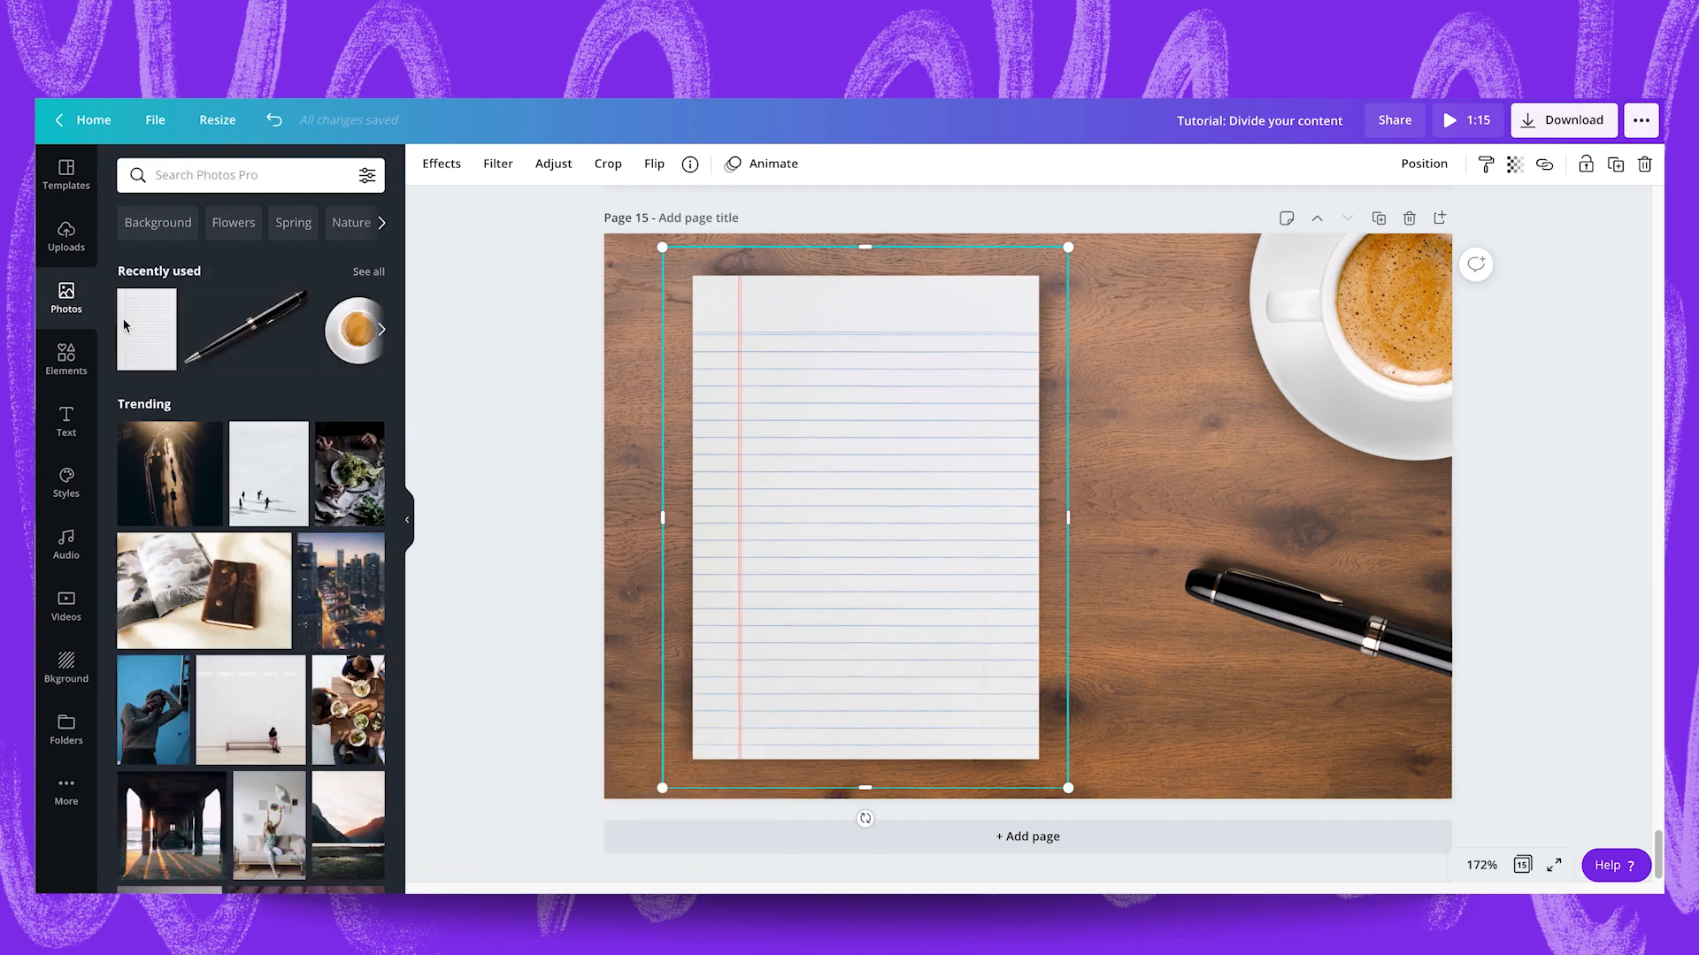
click(170, 473)
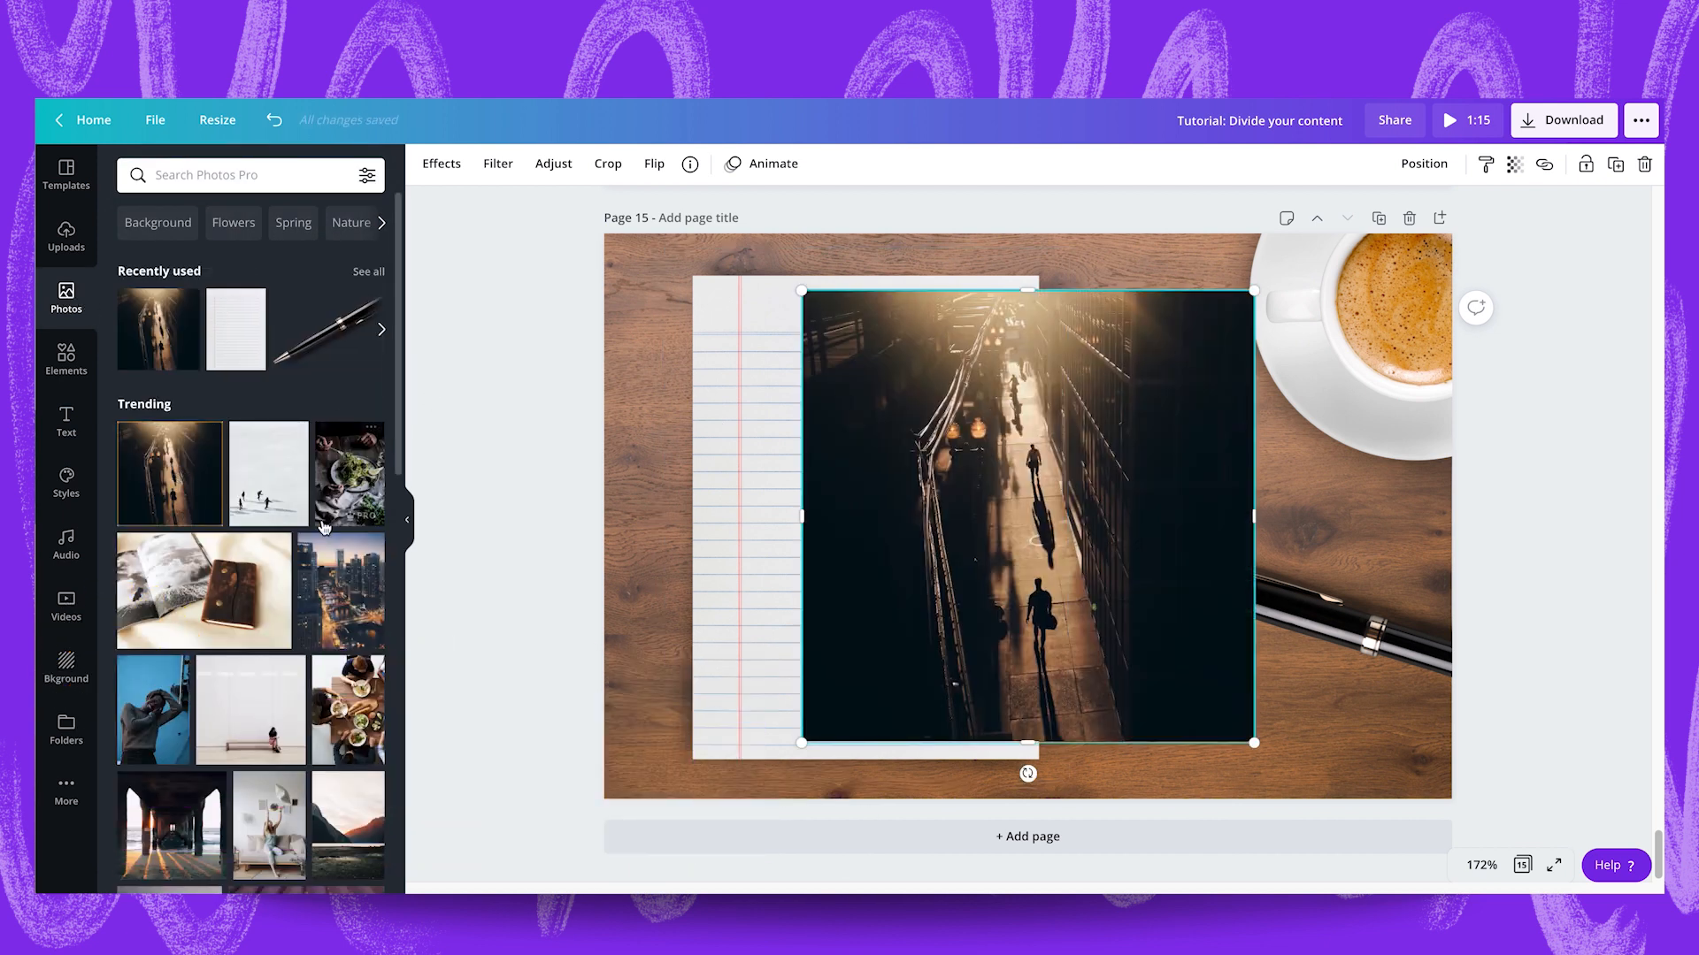
drag(204, 590, 867, 496)
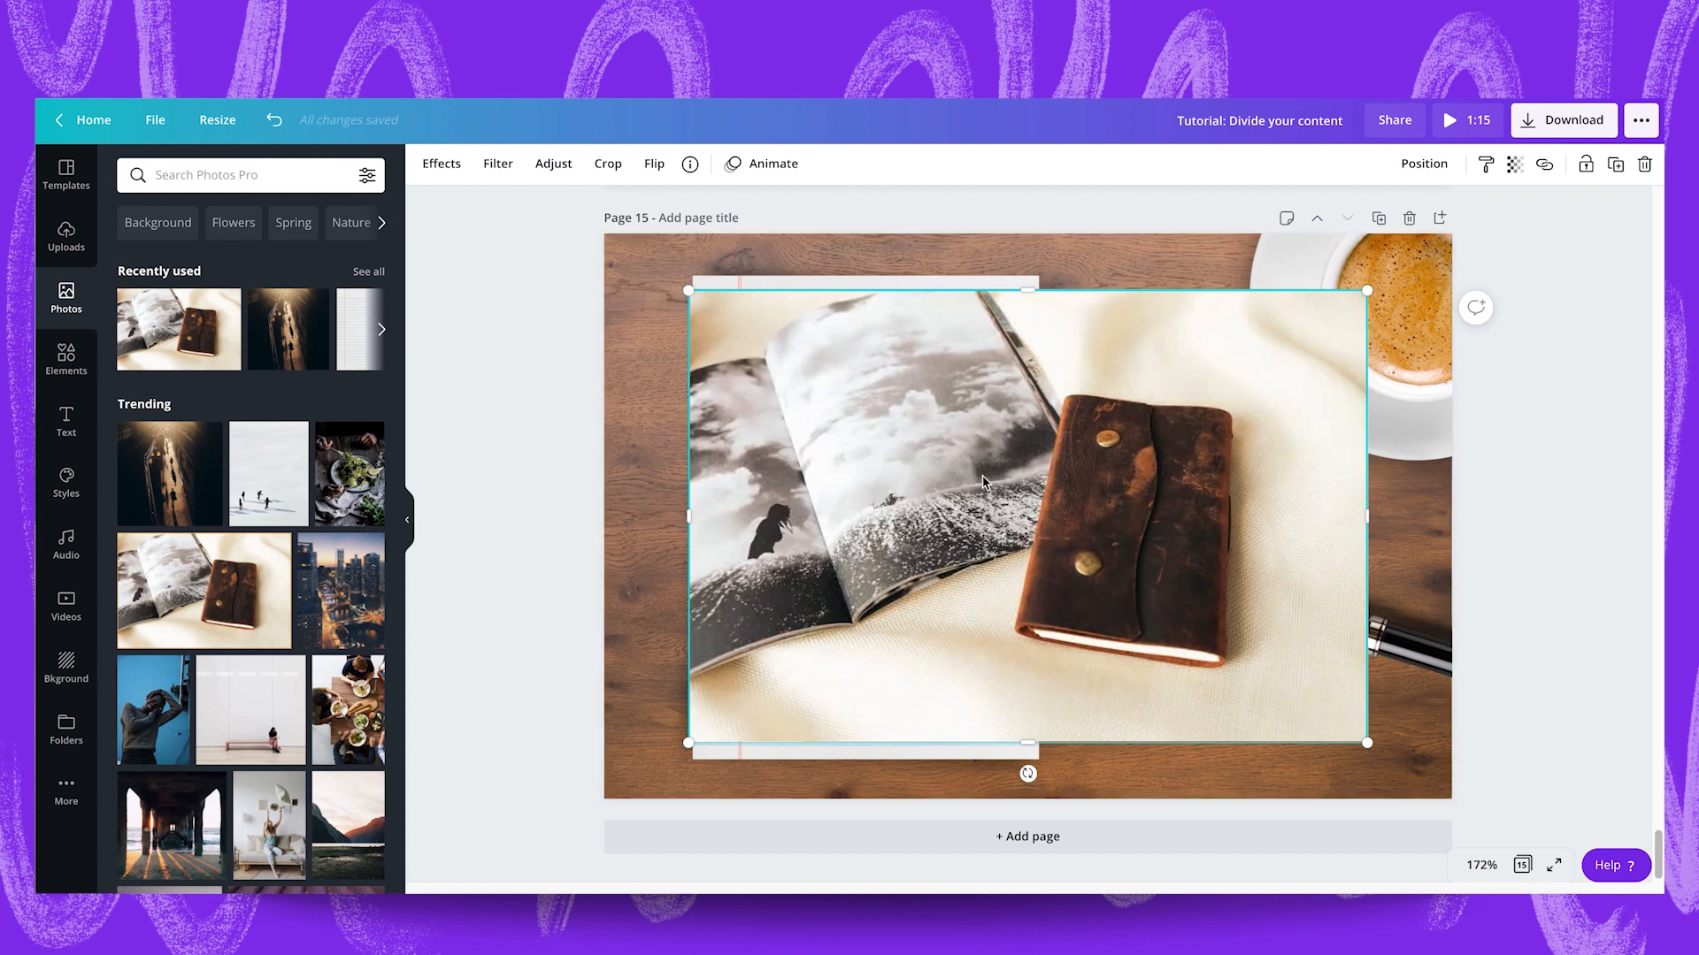
drag(982, 483, 1022, 483)
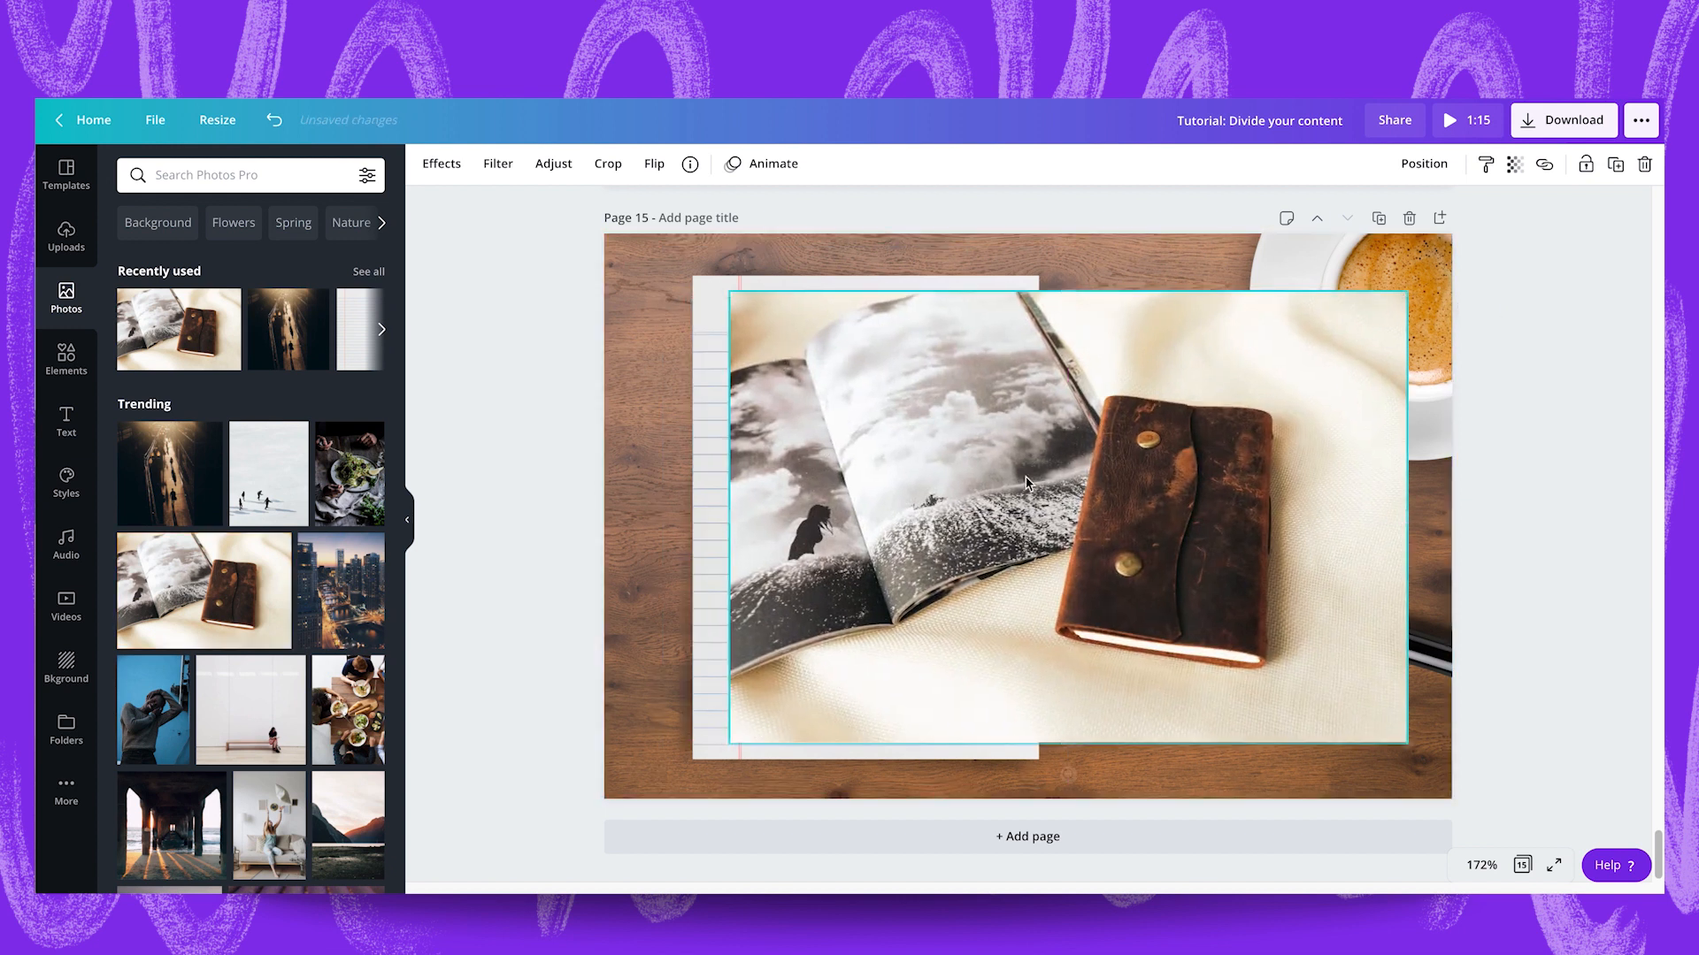
Connect the Frames effect and give the leather journal photo the Polaroid White frame.
click(445, 175)
scroll(253, 615, down, 3)
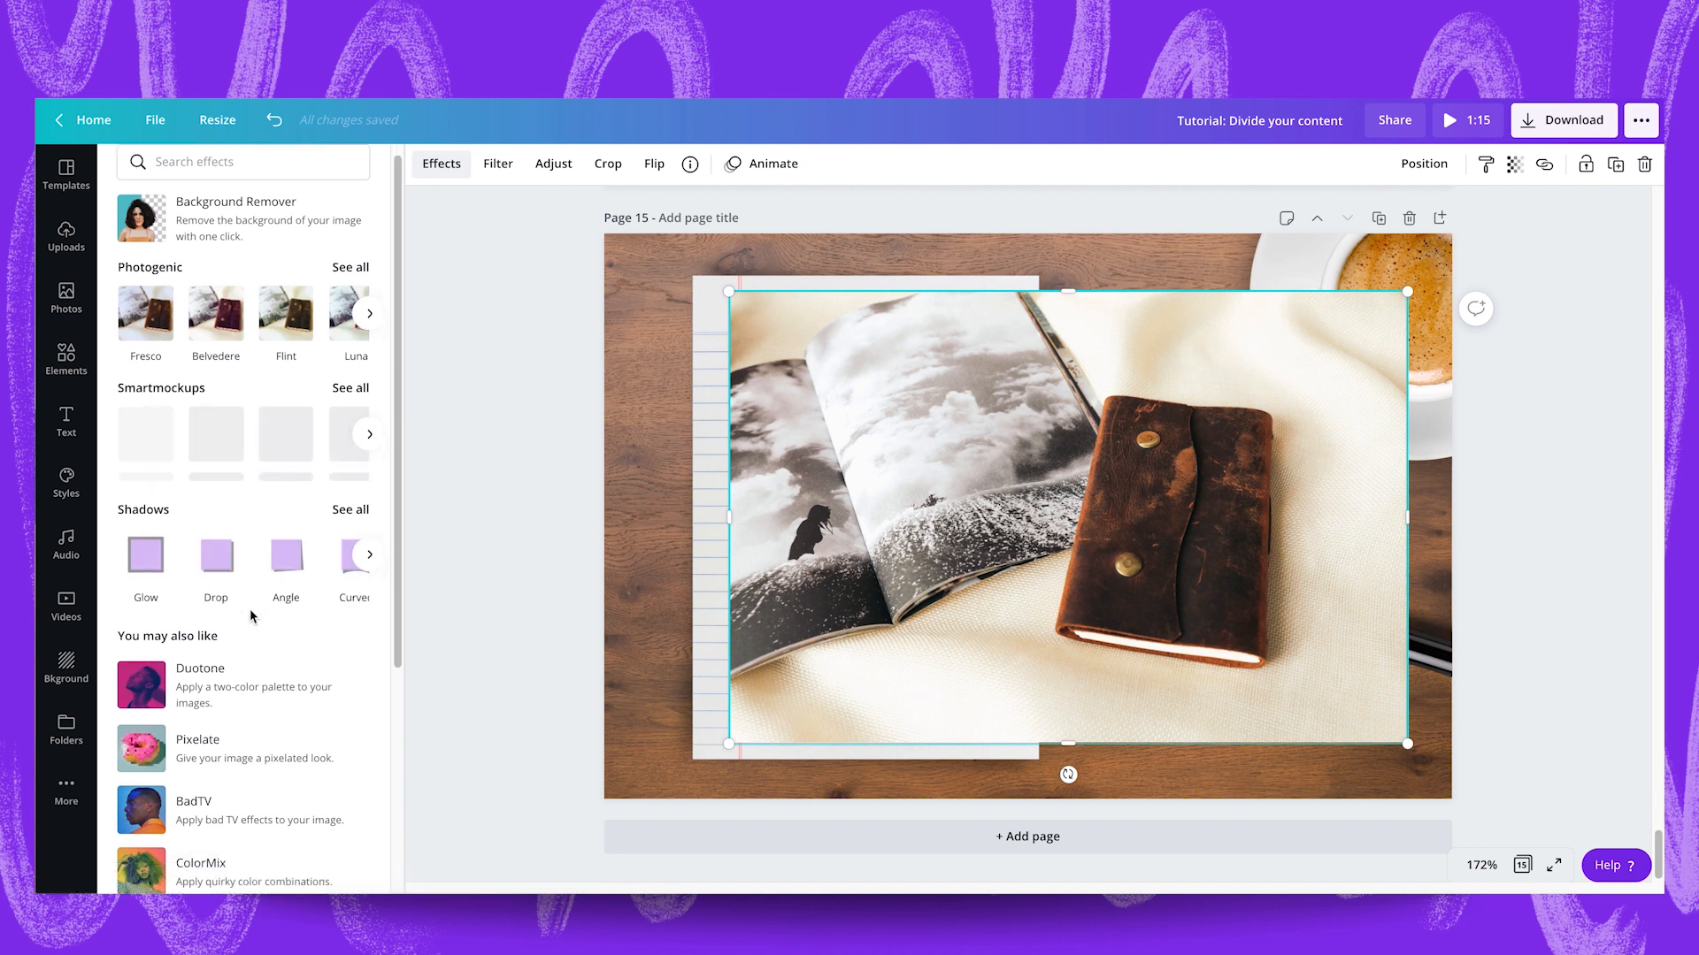
scroll(252, 617, down, 1)
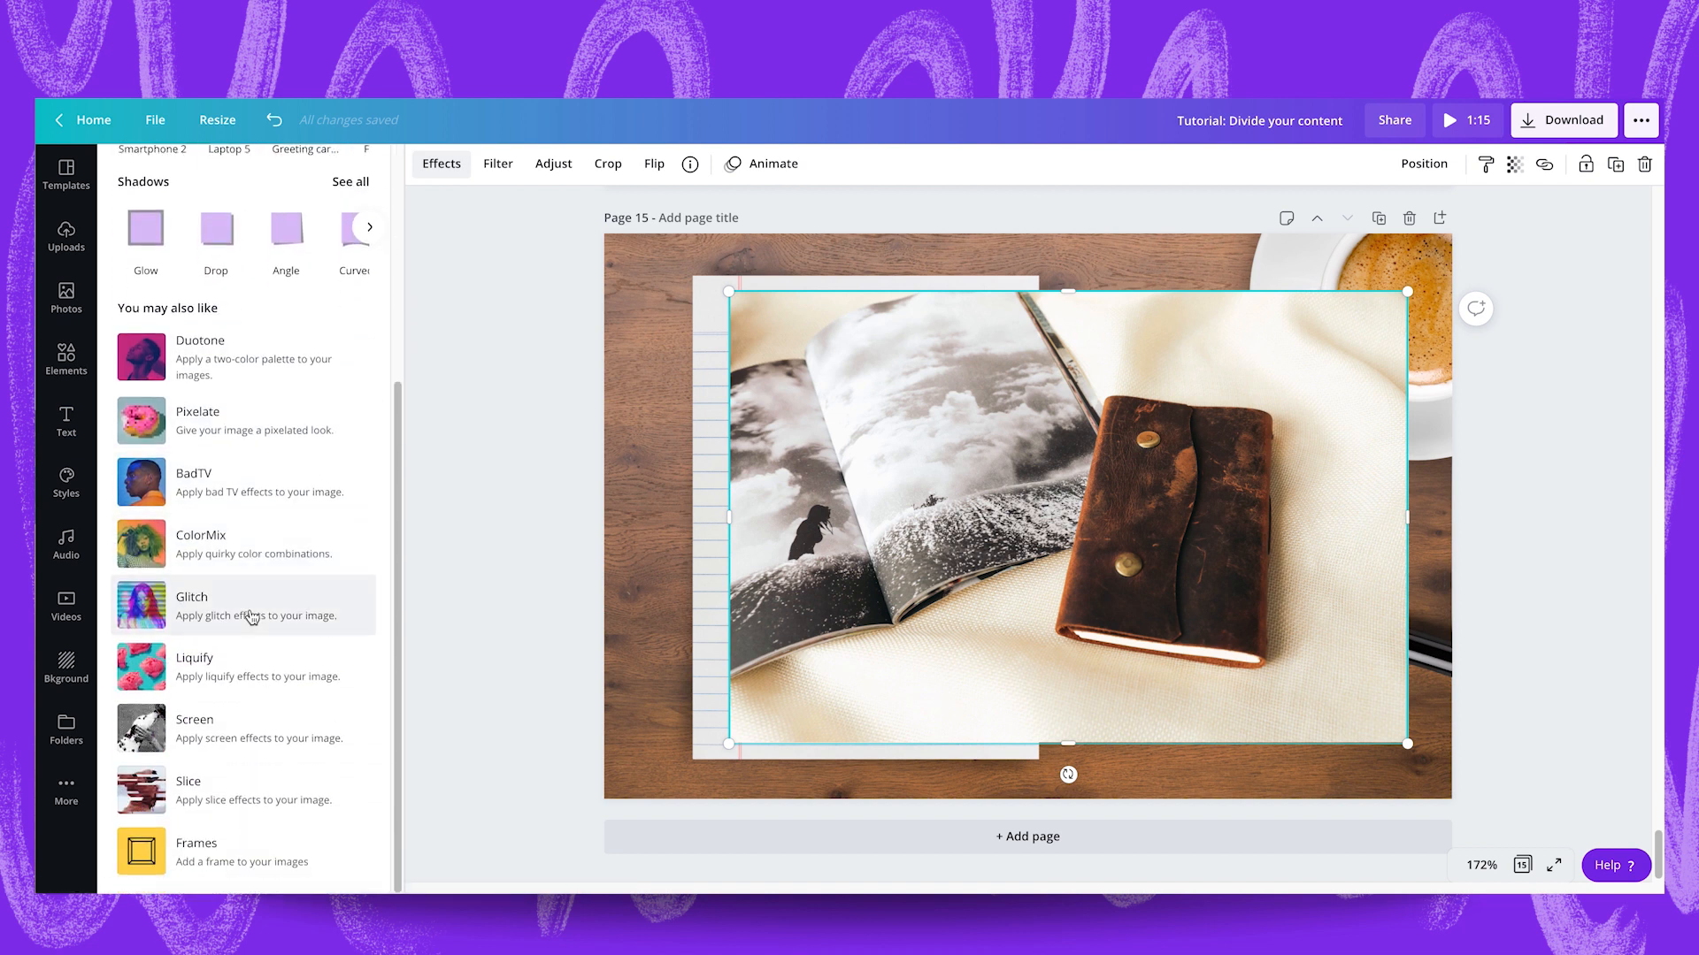
click(237, 850)
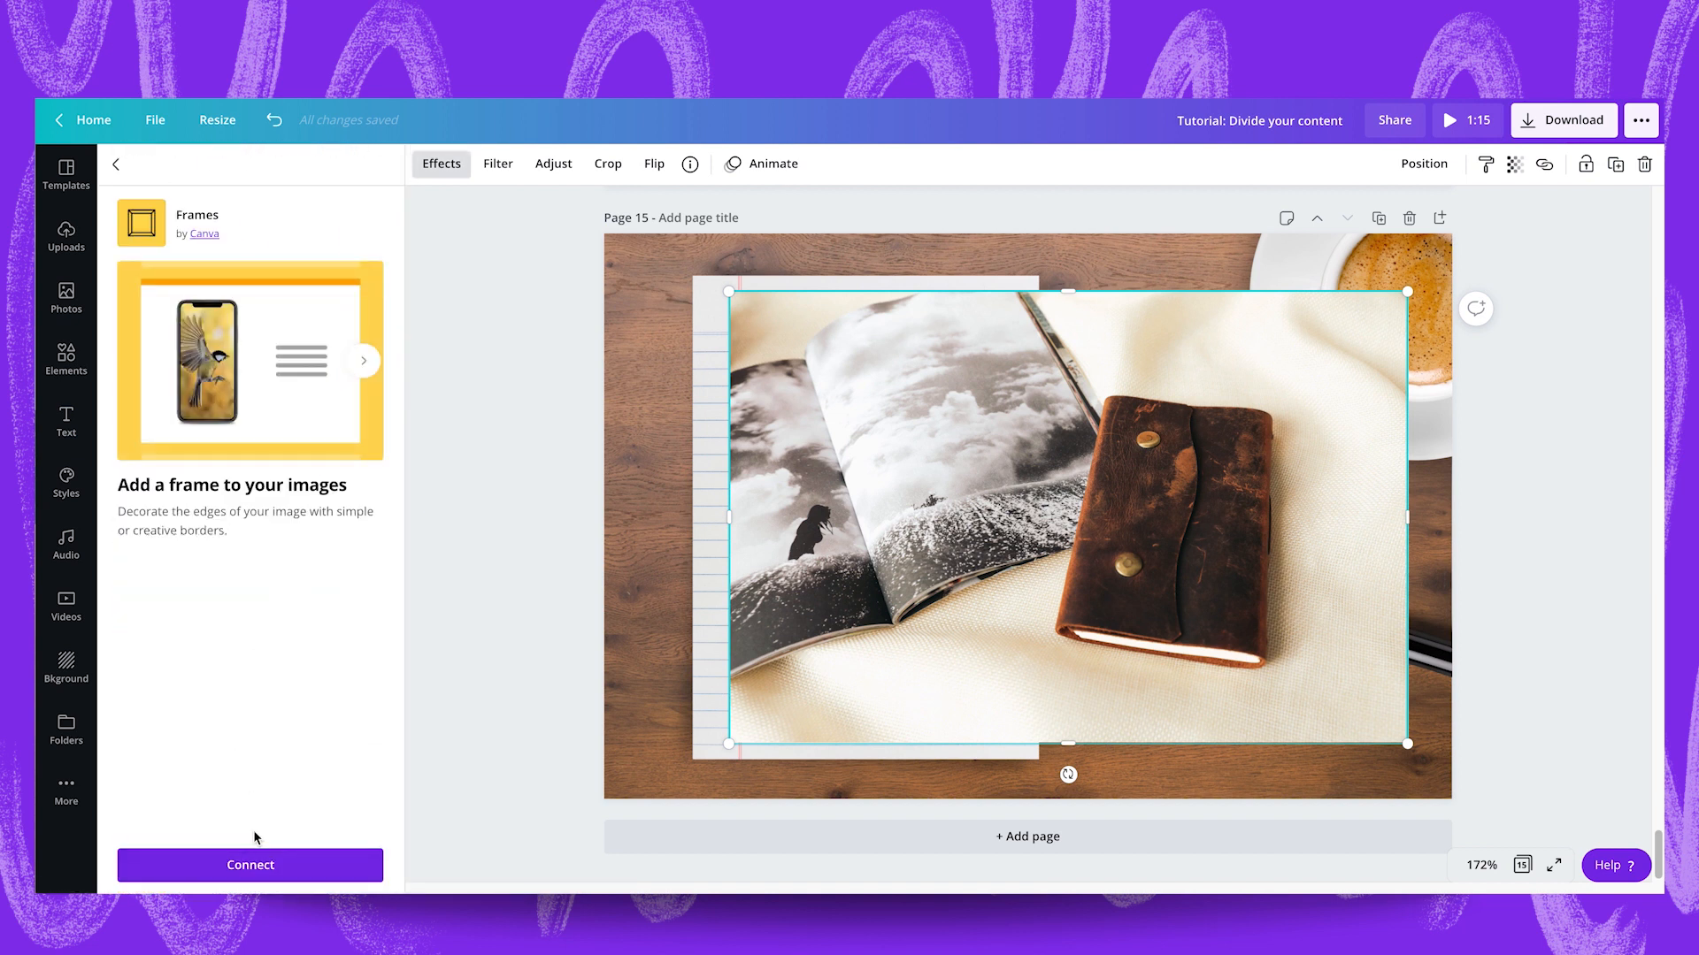
click(265, 869)
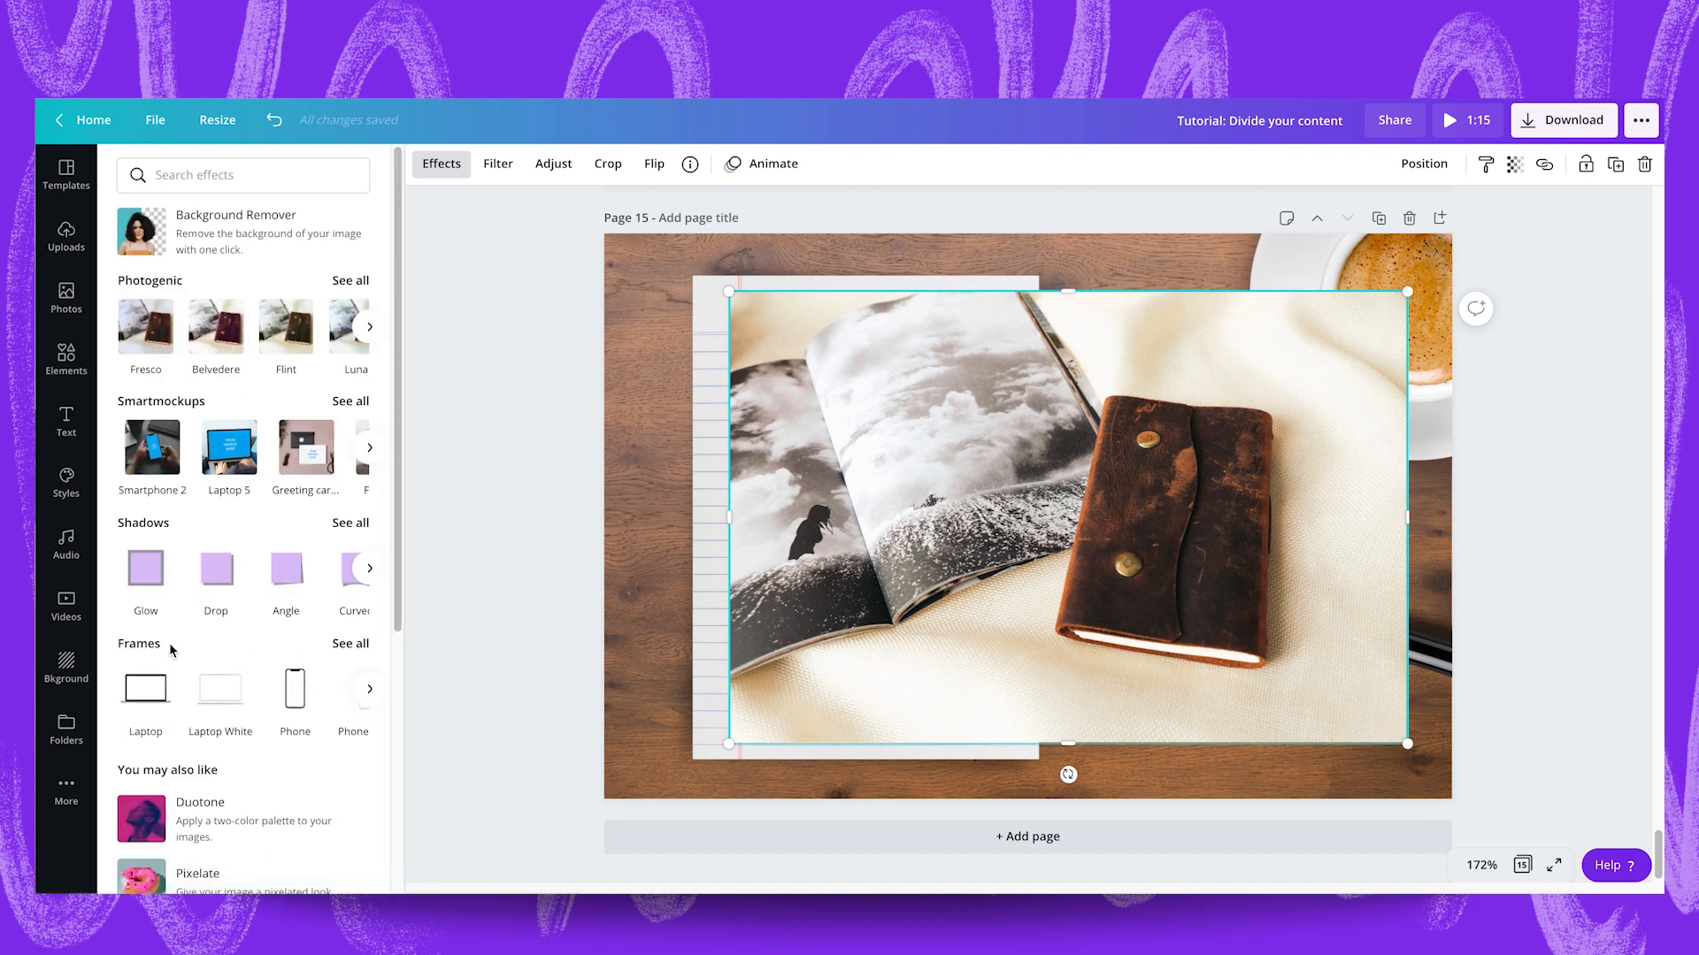
click(351, 644)
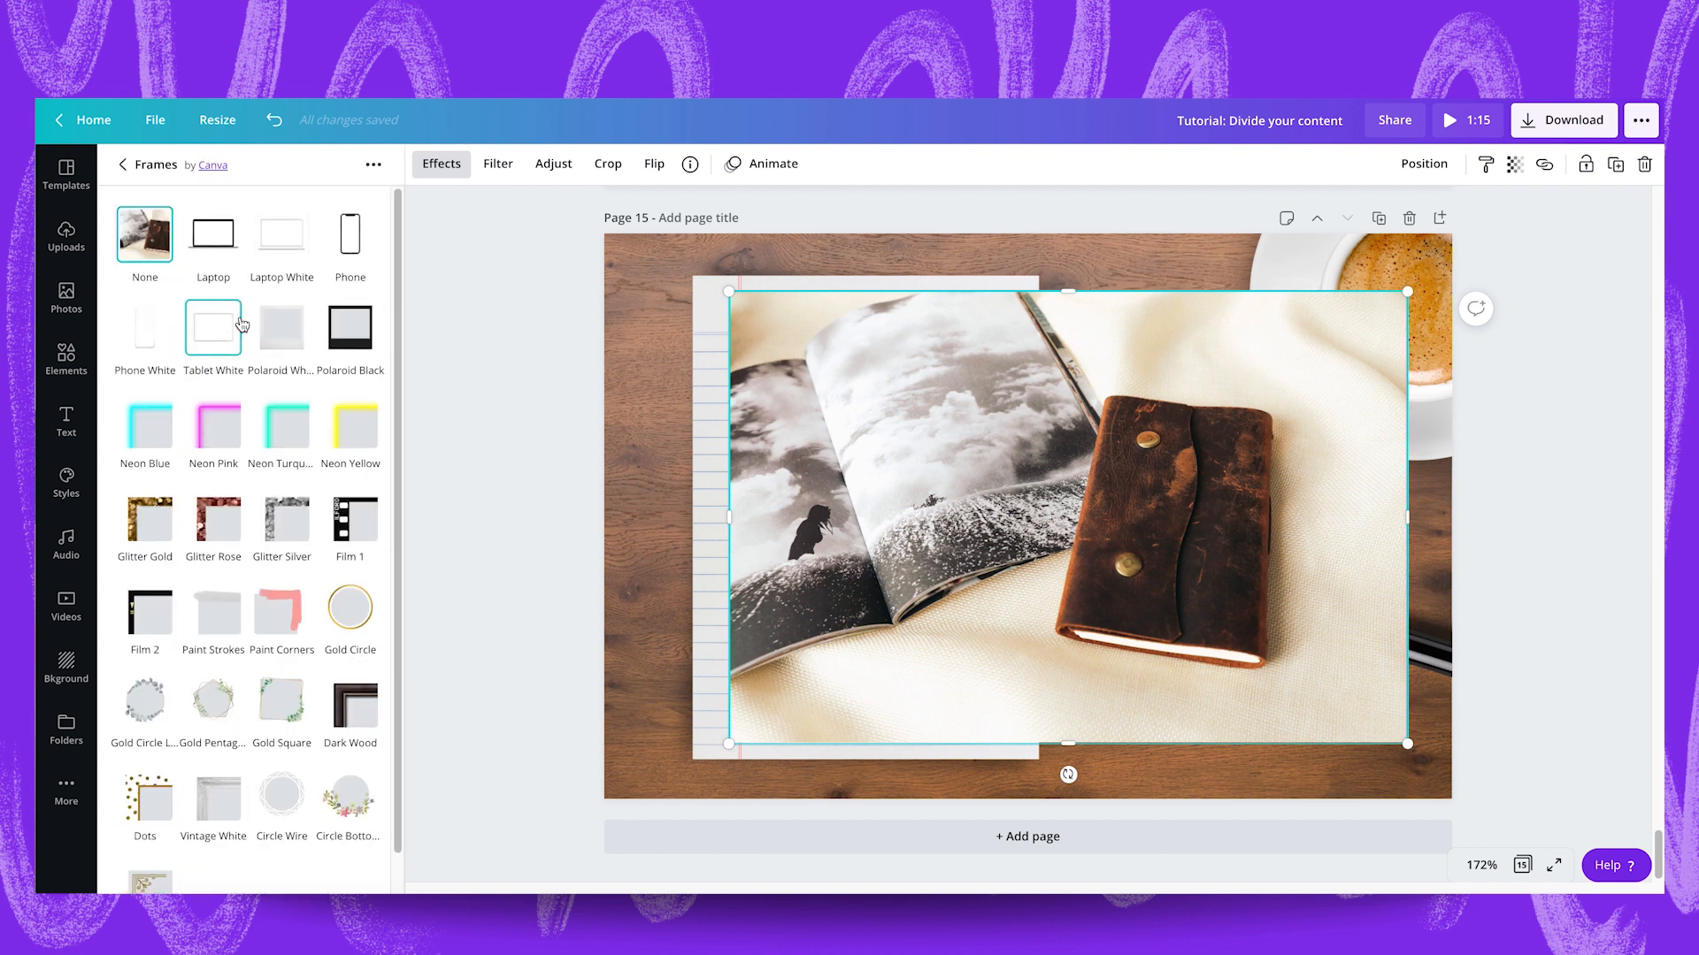
click(291, 335)
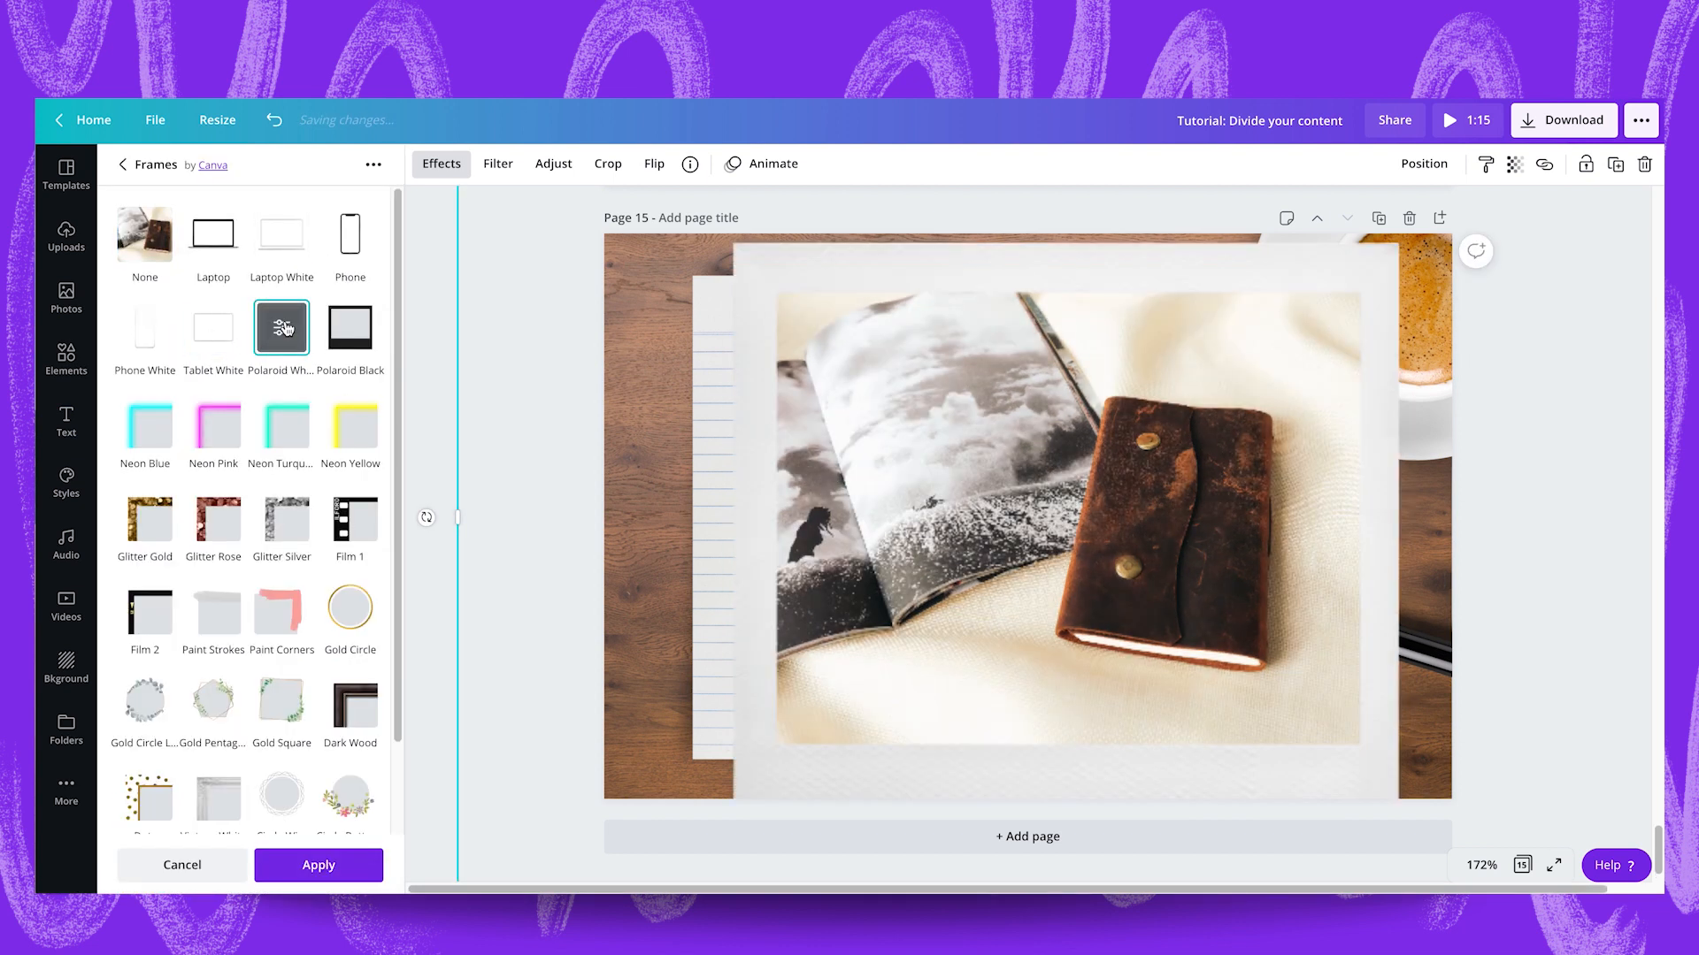
Shrink the framed journal photo to a small polaroid and place it to the right of the lined paper.
drag(881, 583, 942, 732)
drag(519, 264, 1018, 454)
drag(1075, 504, 1049, 383)
Apply the Polaroid White frame to the dark street photo and shrink it to match the small journal polaroid.
click(927, 478)
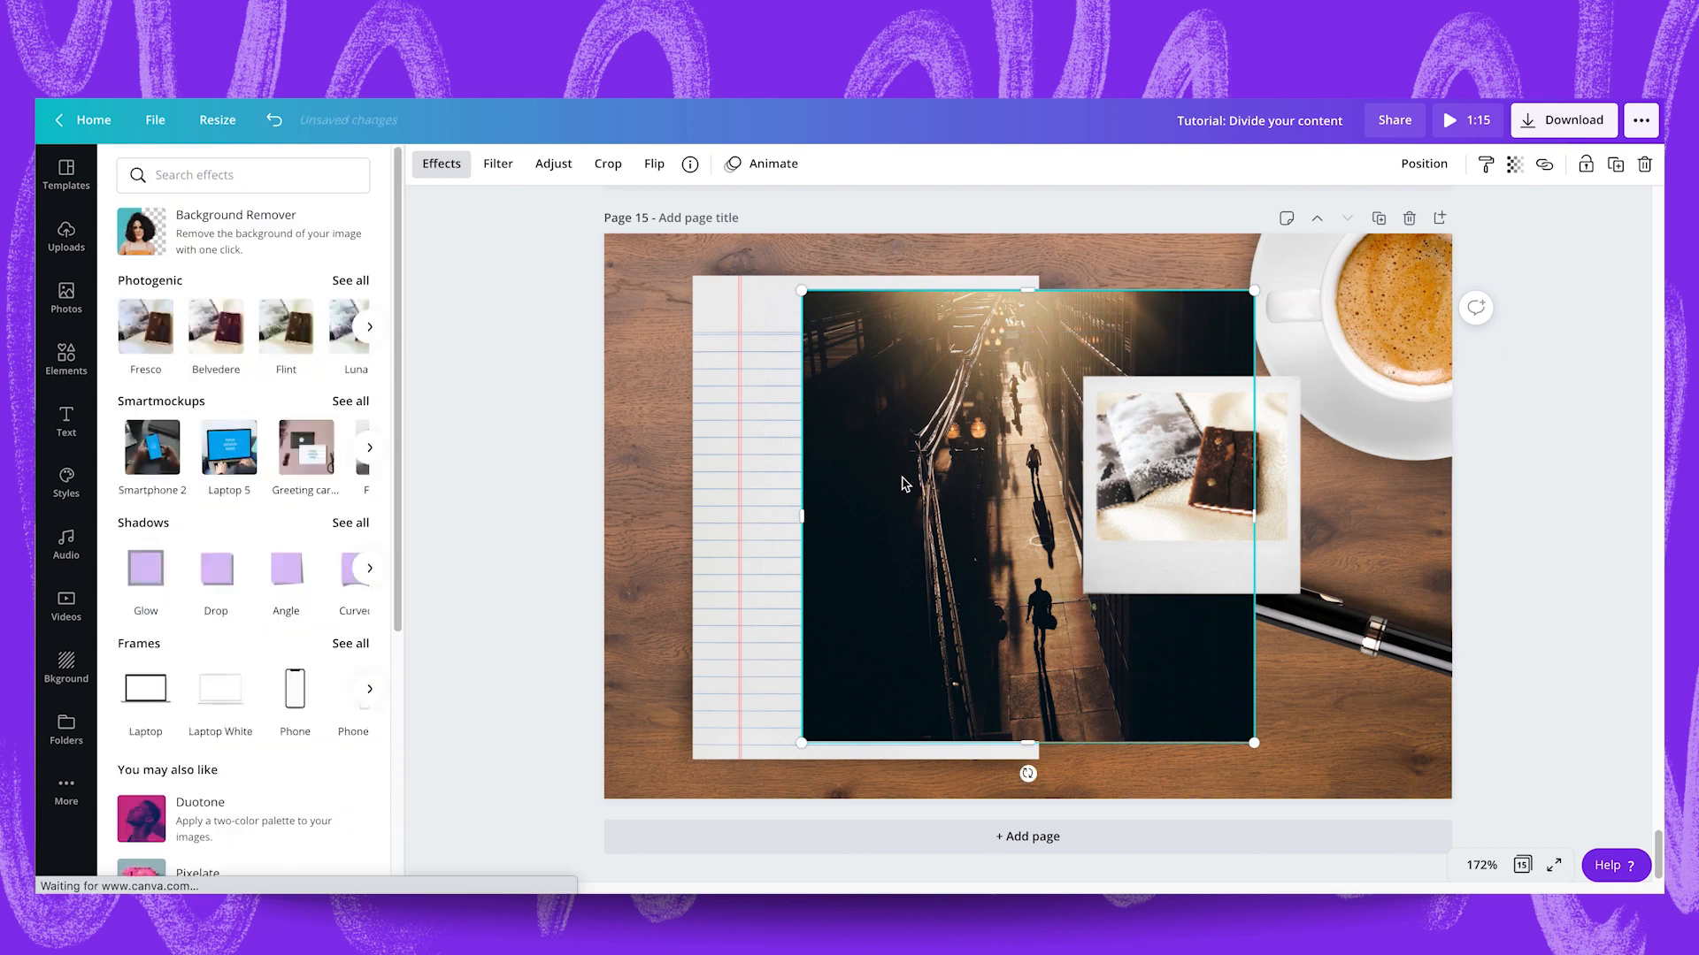
click(350, 645)
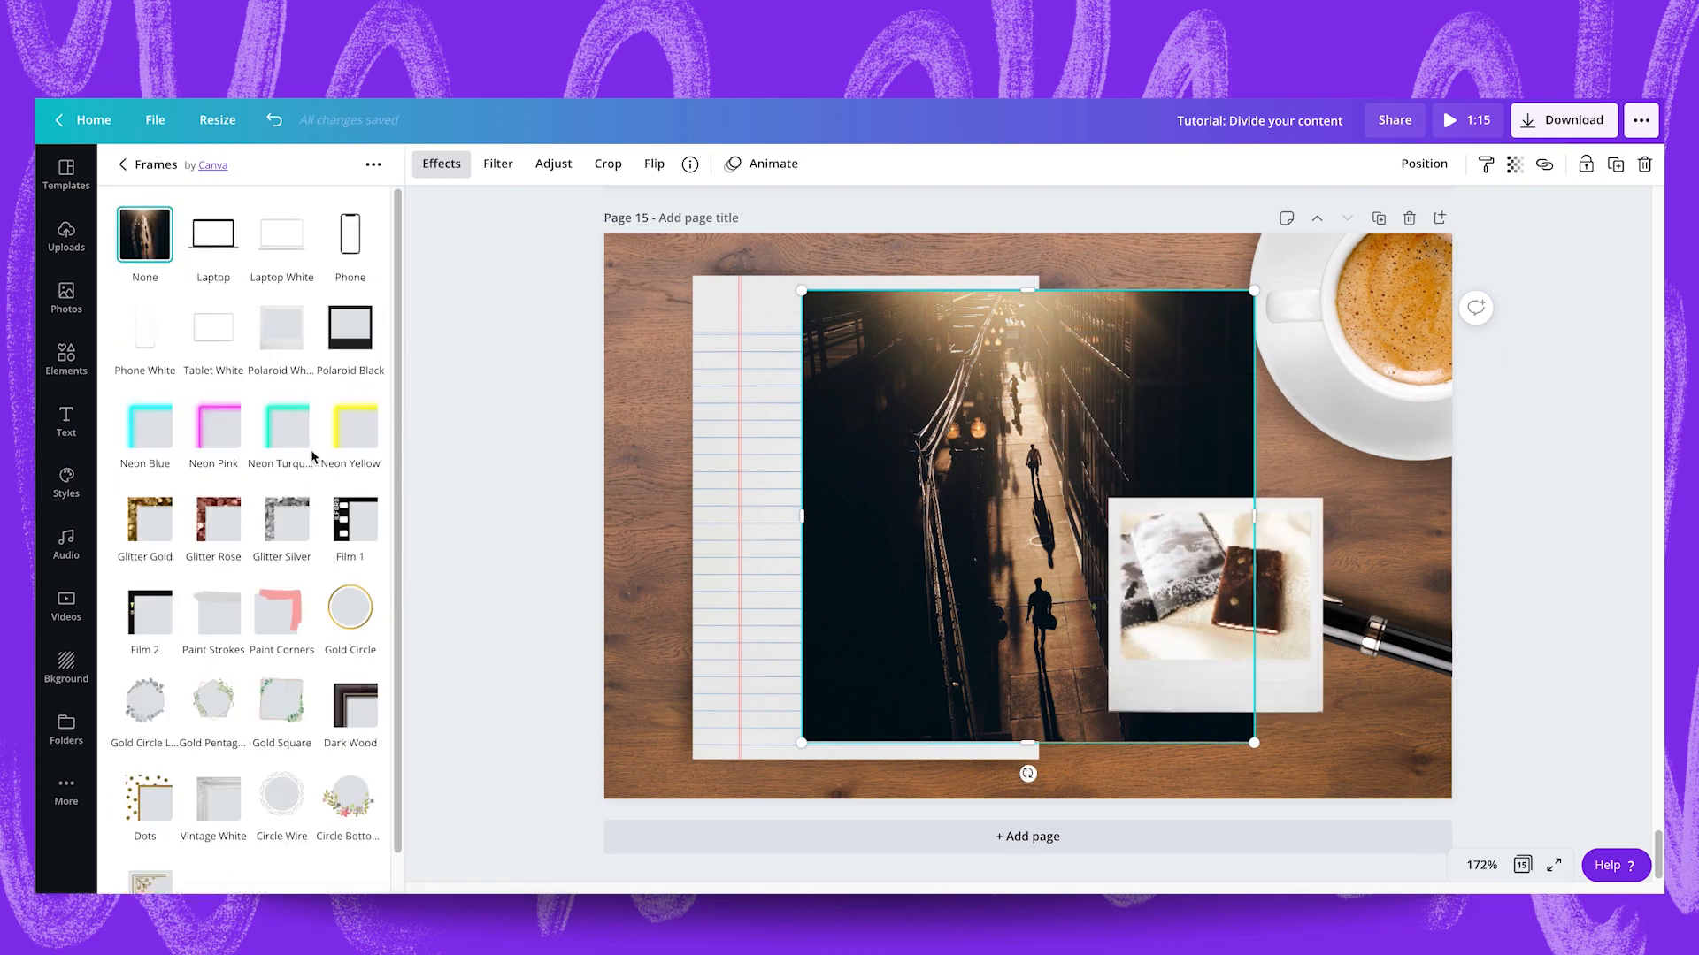
click(278, 339)
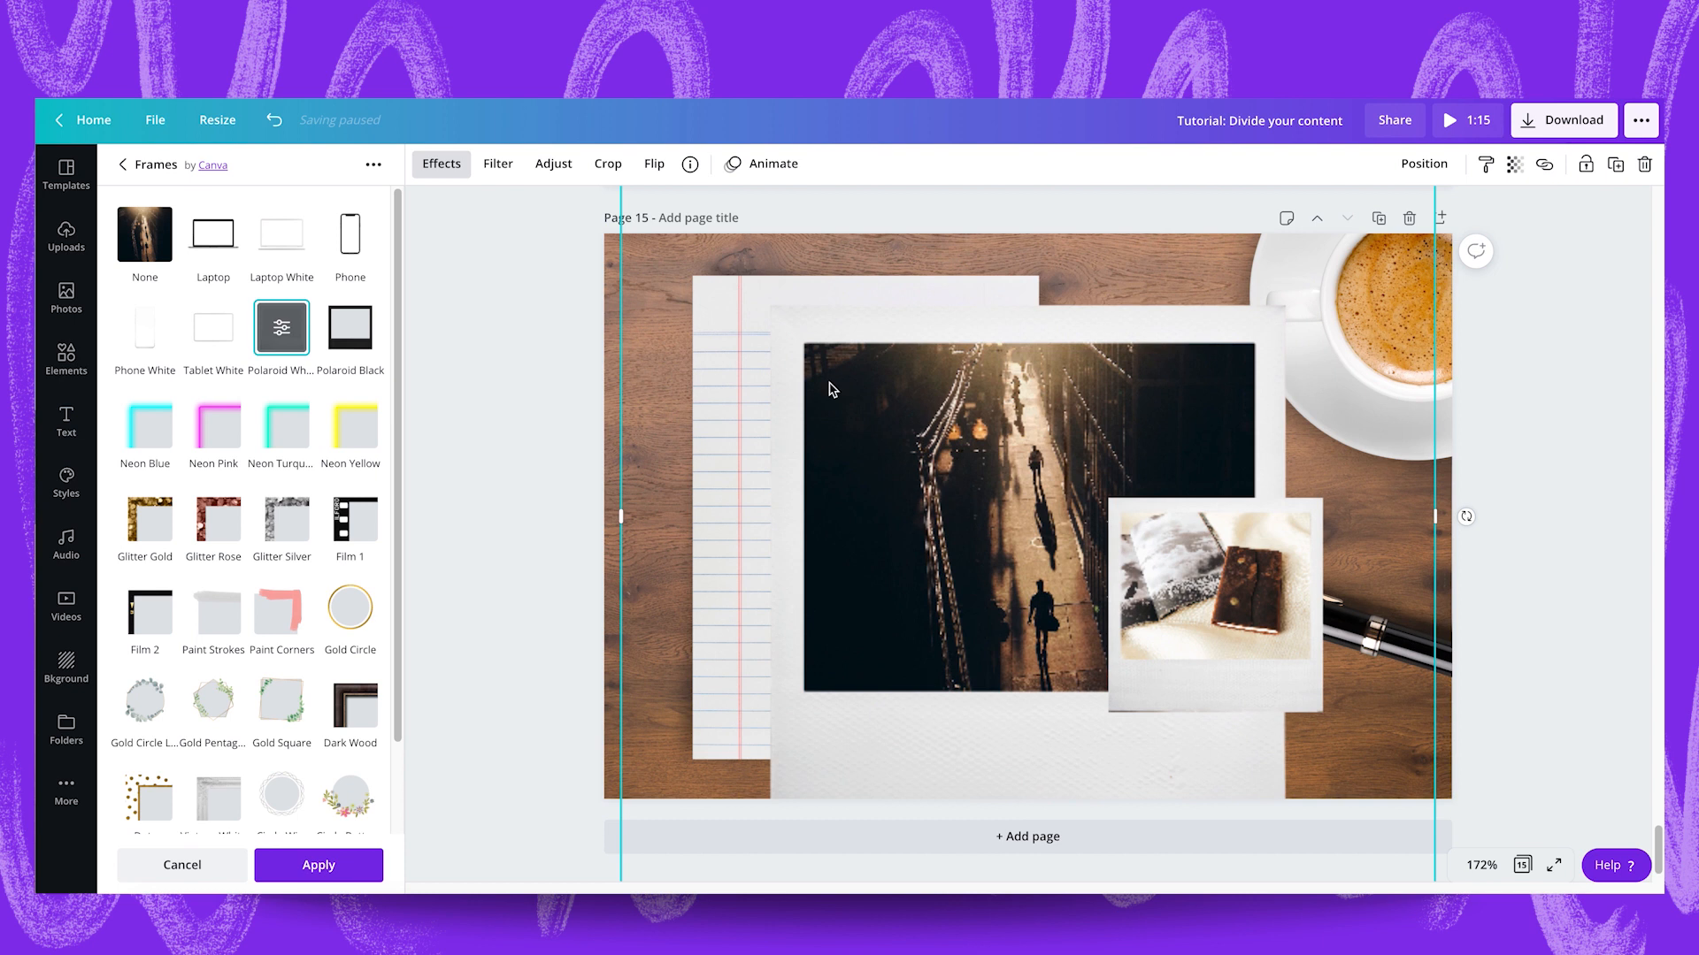
drag(856, 430, 891, 622)
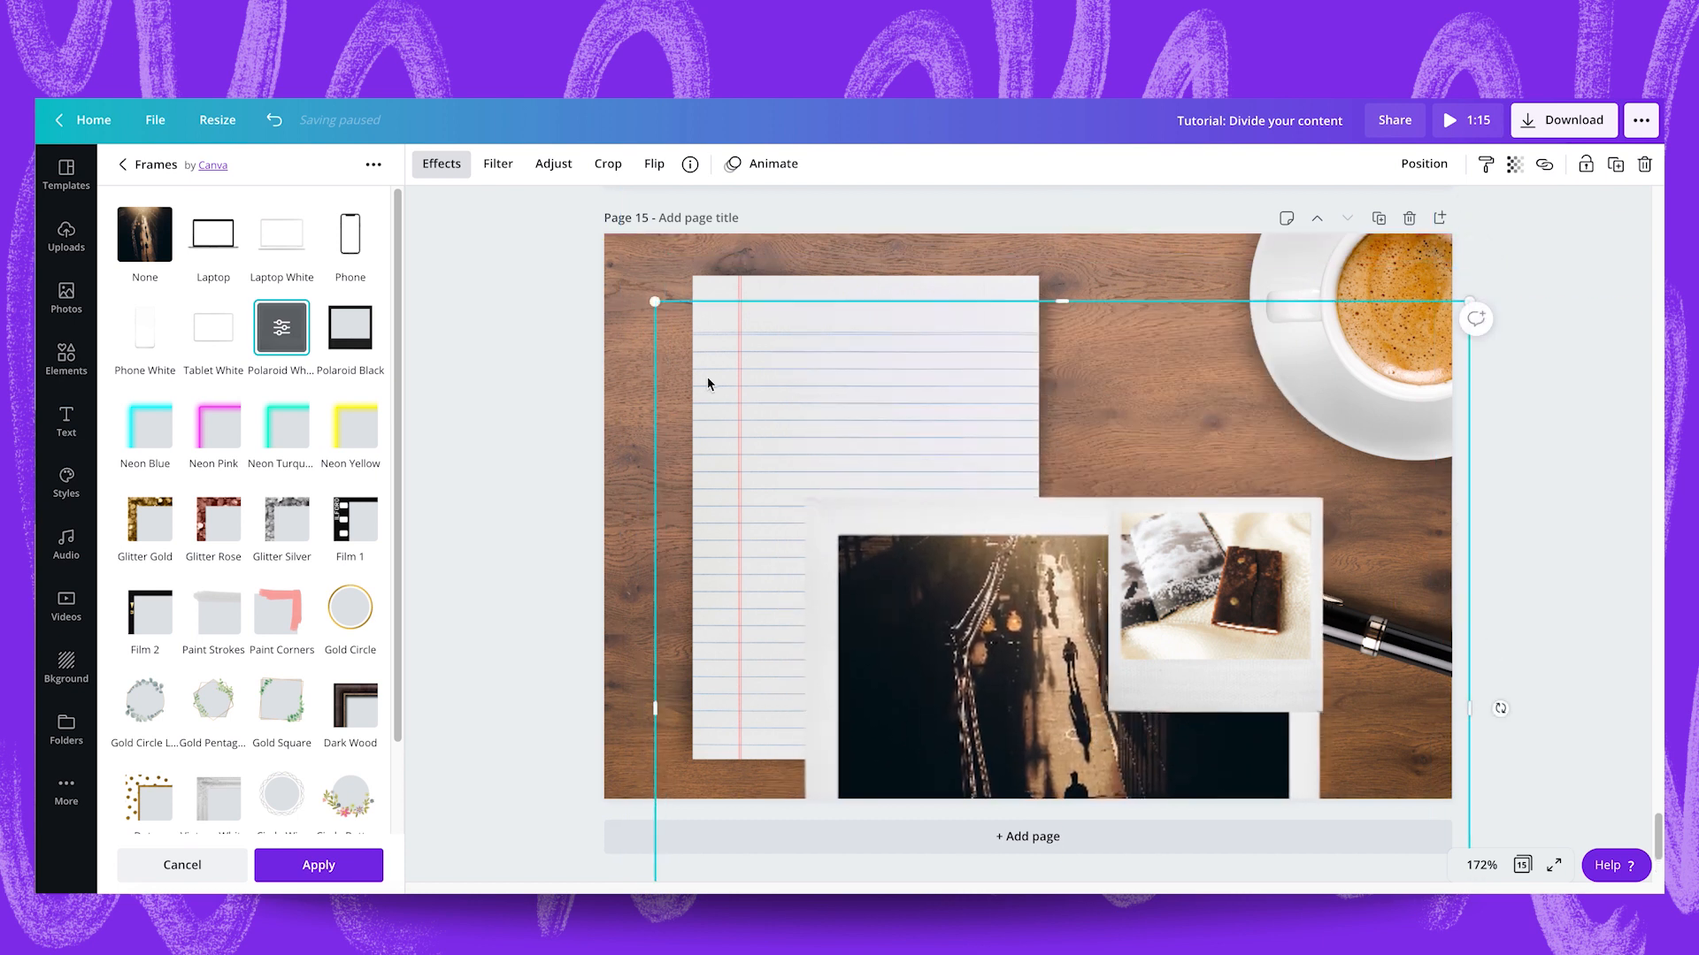
drag(652, 305, 972, 482)
drag(1050, 587, 1083, 545)
Arrange the two polaroids beside the lined paper so the journal photo overlaps the street photo, offset up and to the right.
click(1239, 605)
mouse_move(1243, 609)
mouse_down()
mouse_move(1316, 507)
mouse_move(1229, 597)
mouse_up()
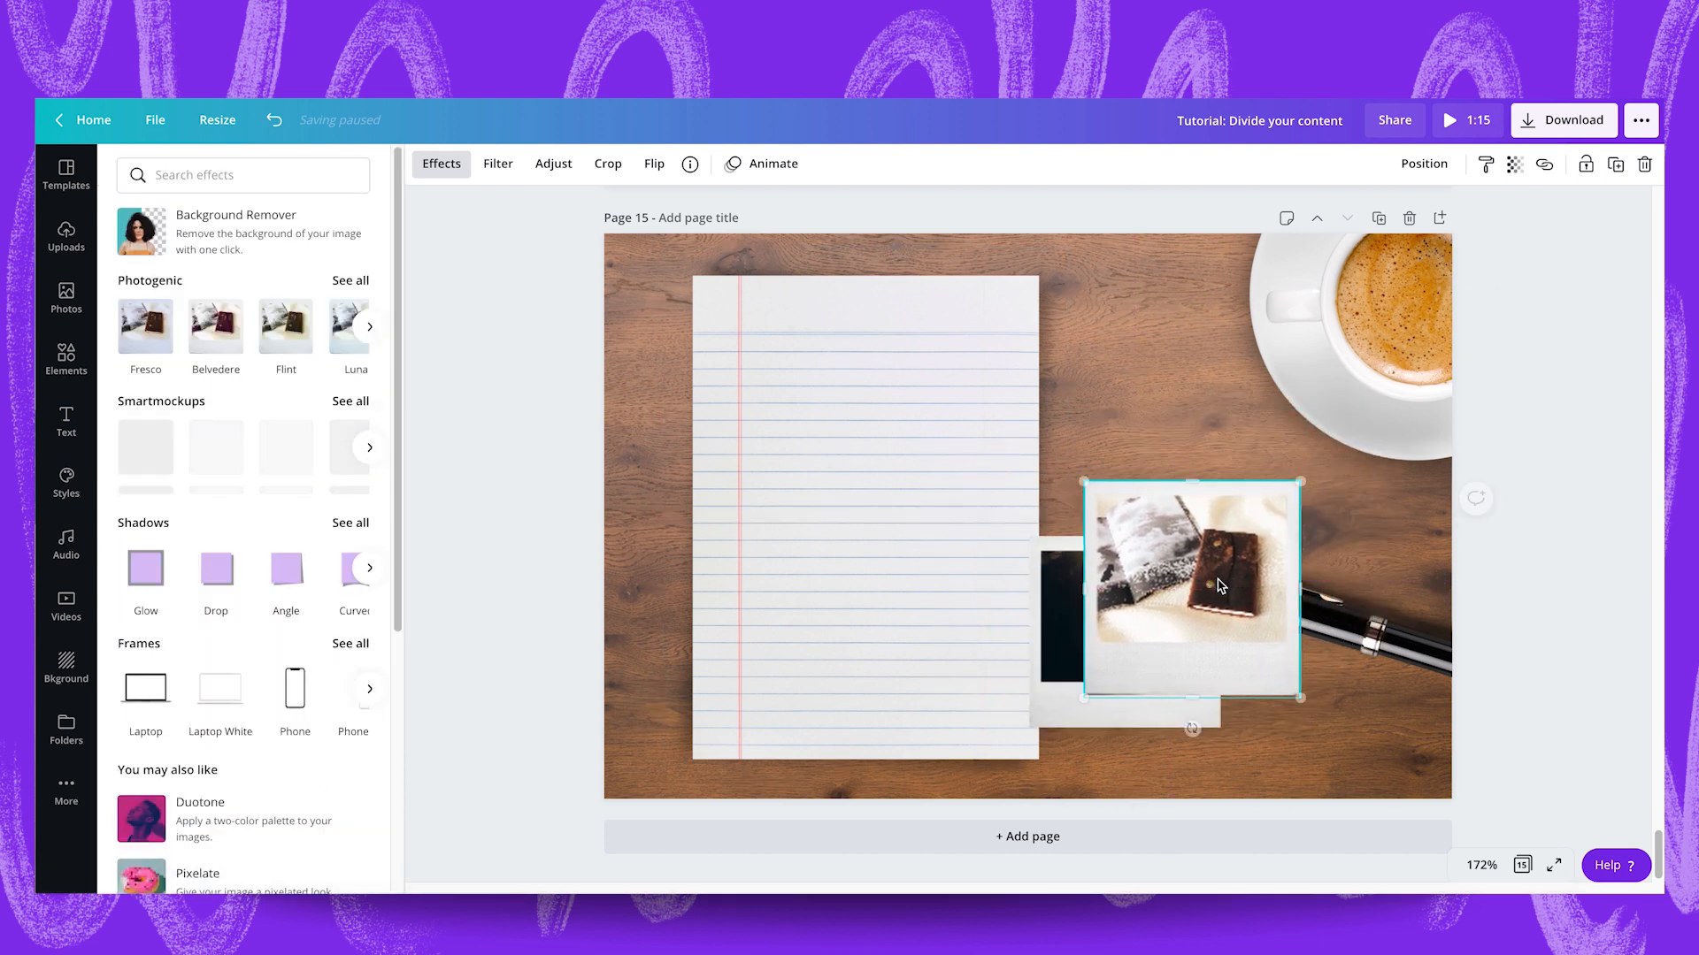
drag(1061, 610, 1082, 590)
click(1173, 593)
click(1066, 609)
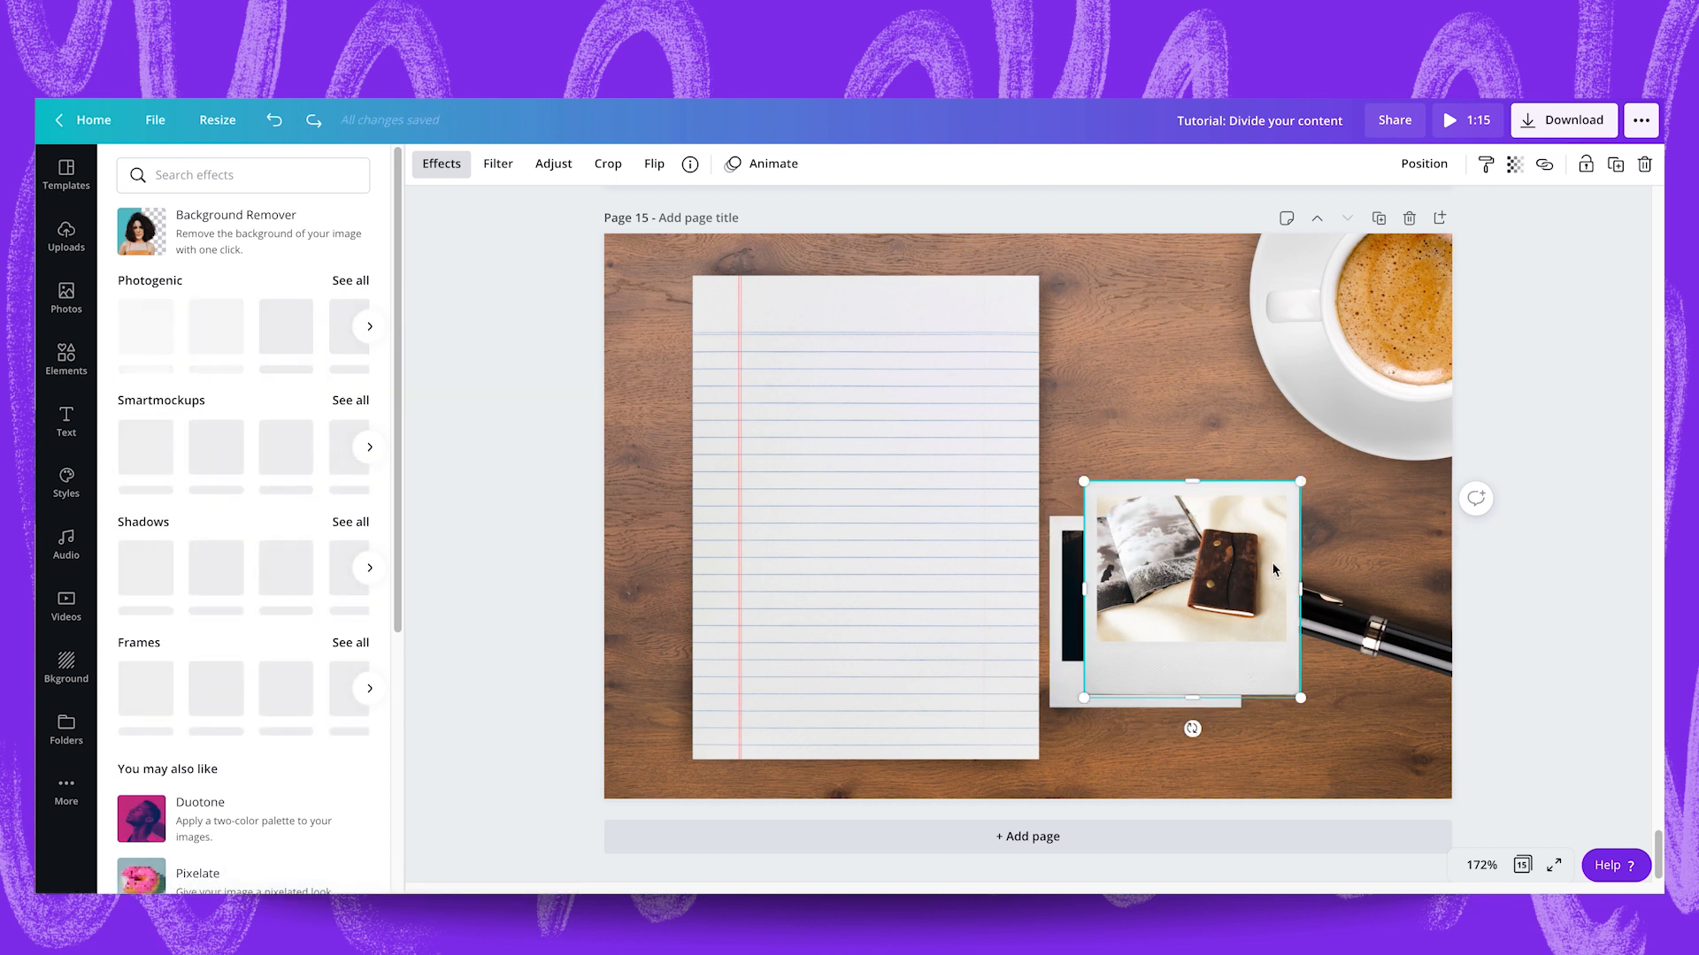
drag(1274, 569, 1263, 537)
Move the pen away from the polaroids to the bottom edge of page 15, just below them.
drag(1392, 639, 1505, 561)
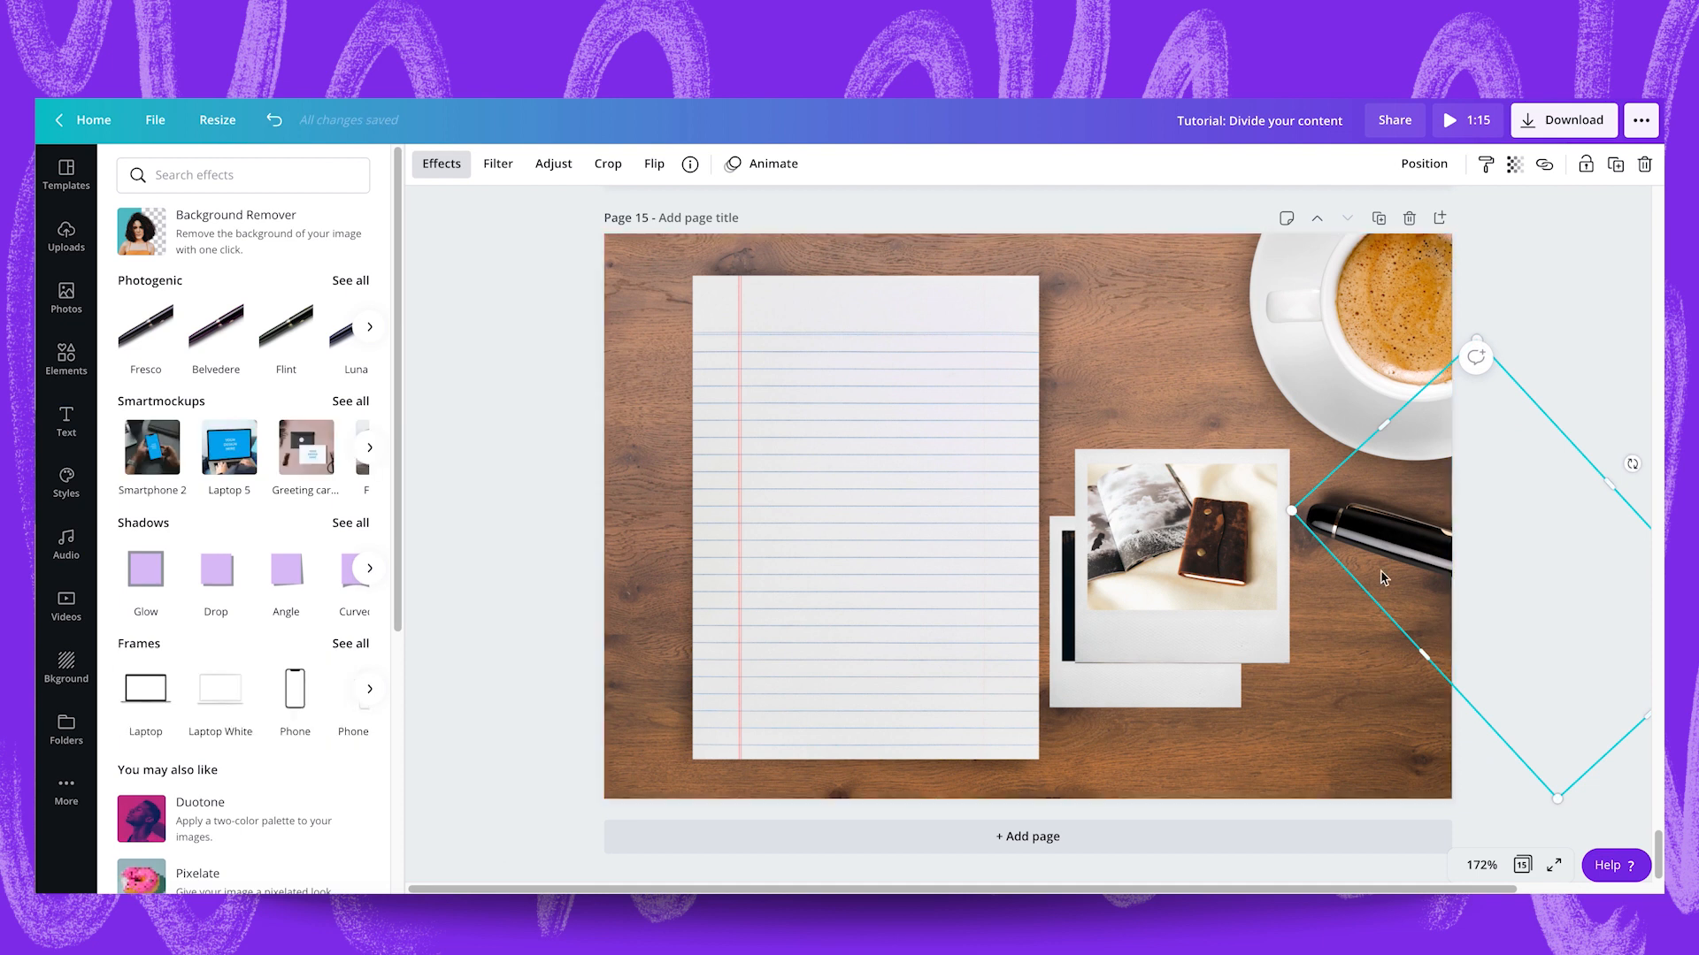
drag(1395, 556, 1215, 781)
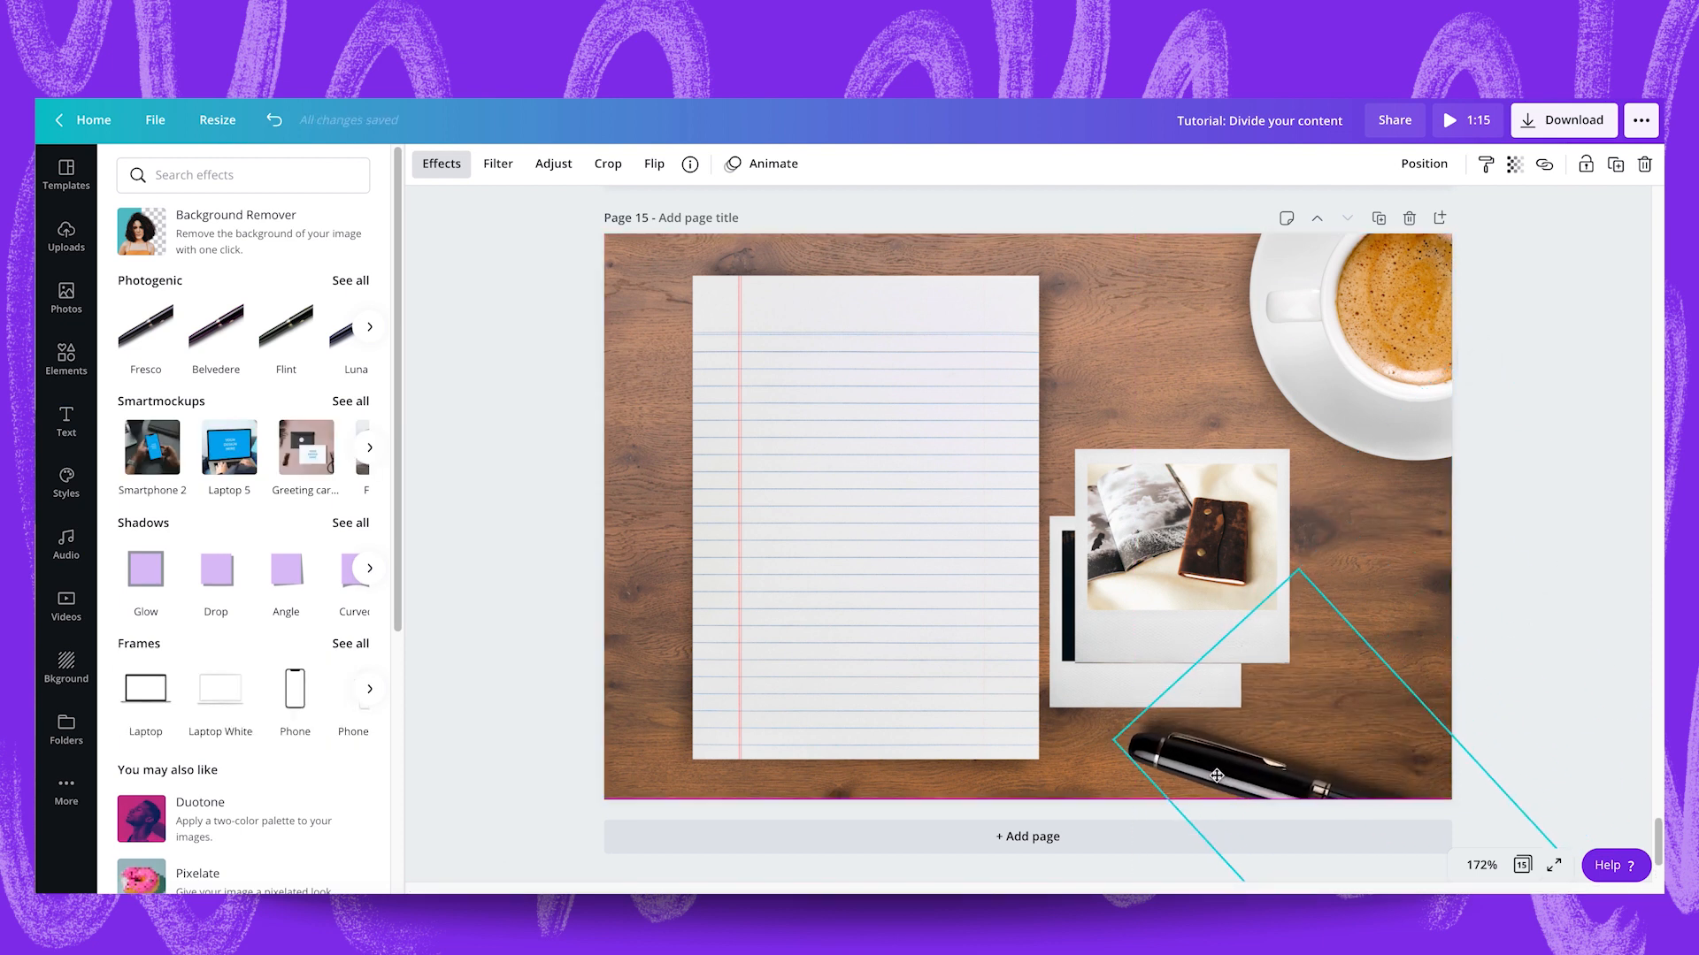
Move the journal polaroid up a little and enlarge the lined paper until it nearly fills the page height.
drag(1198, 606, 1209, 552)
click(929, 603)
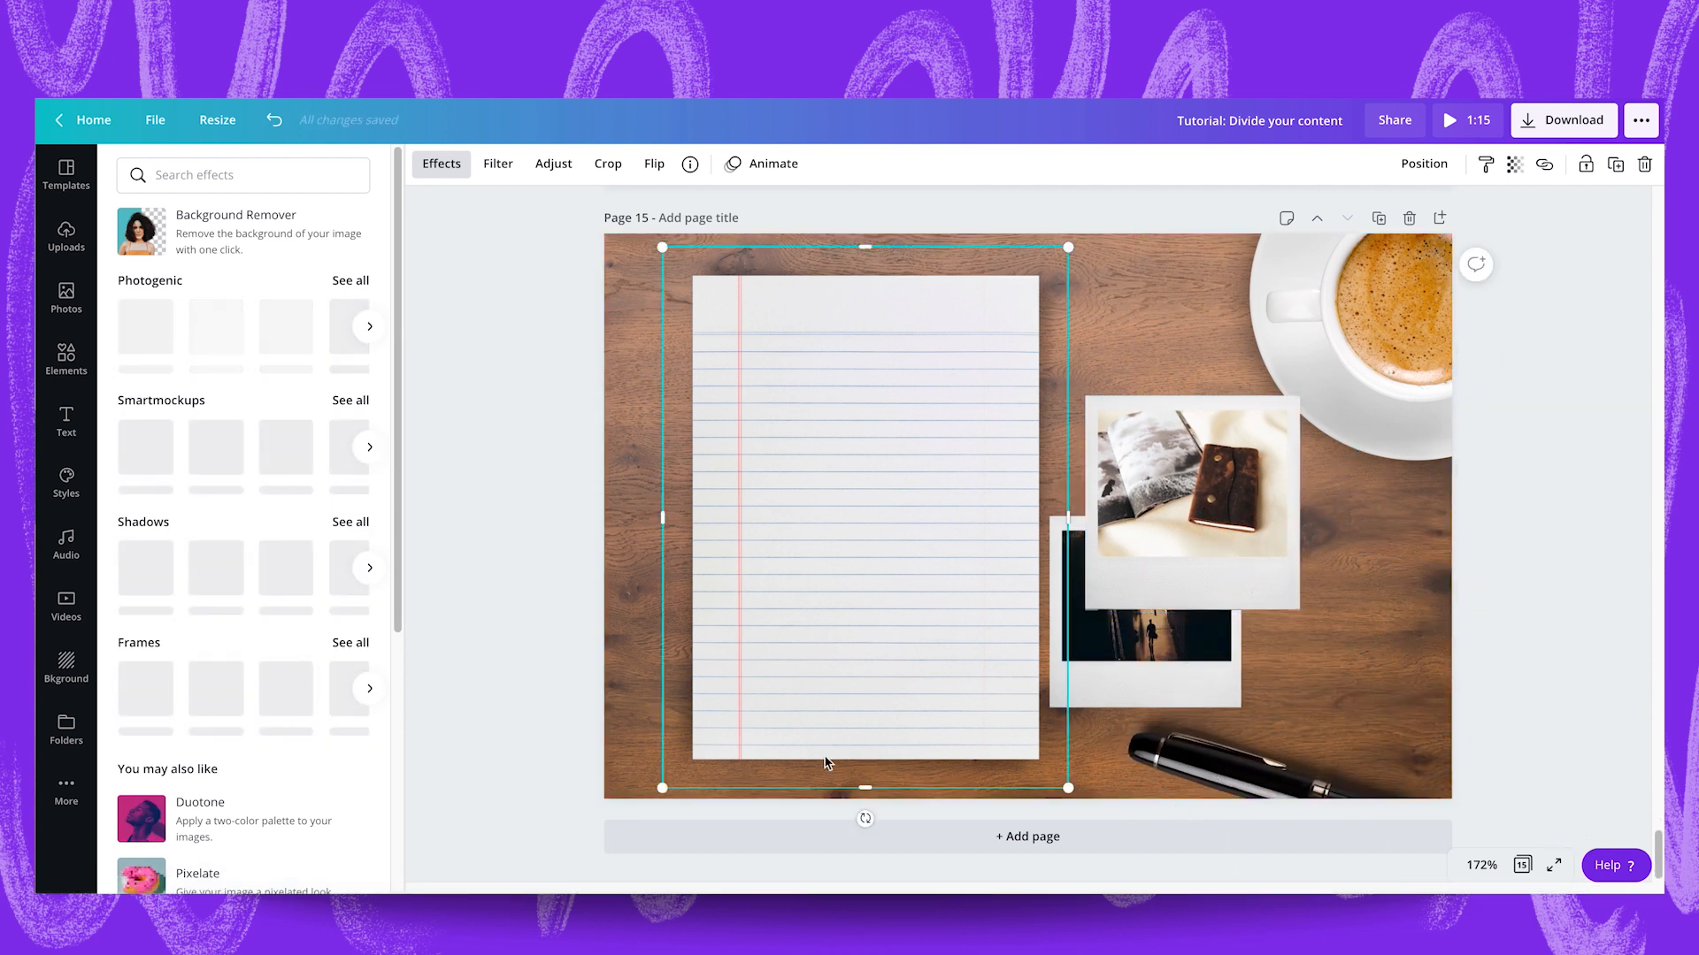
drag(662, 246, 624, 194)
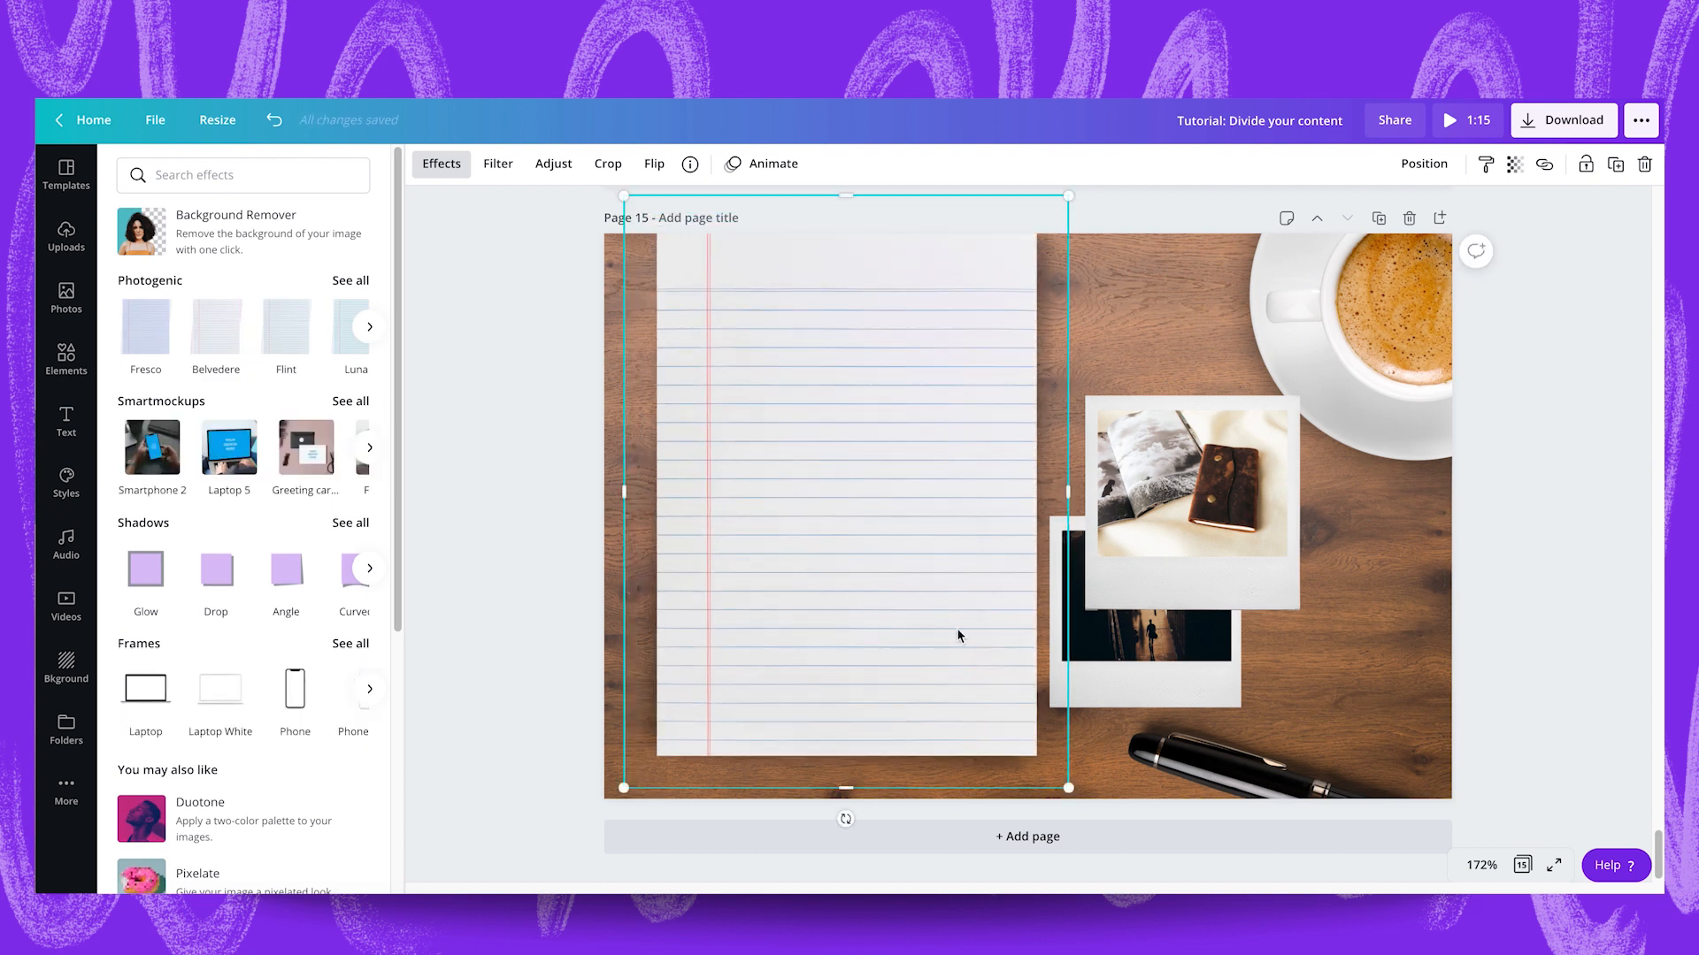
drag(912, 576, 944, 595)
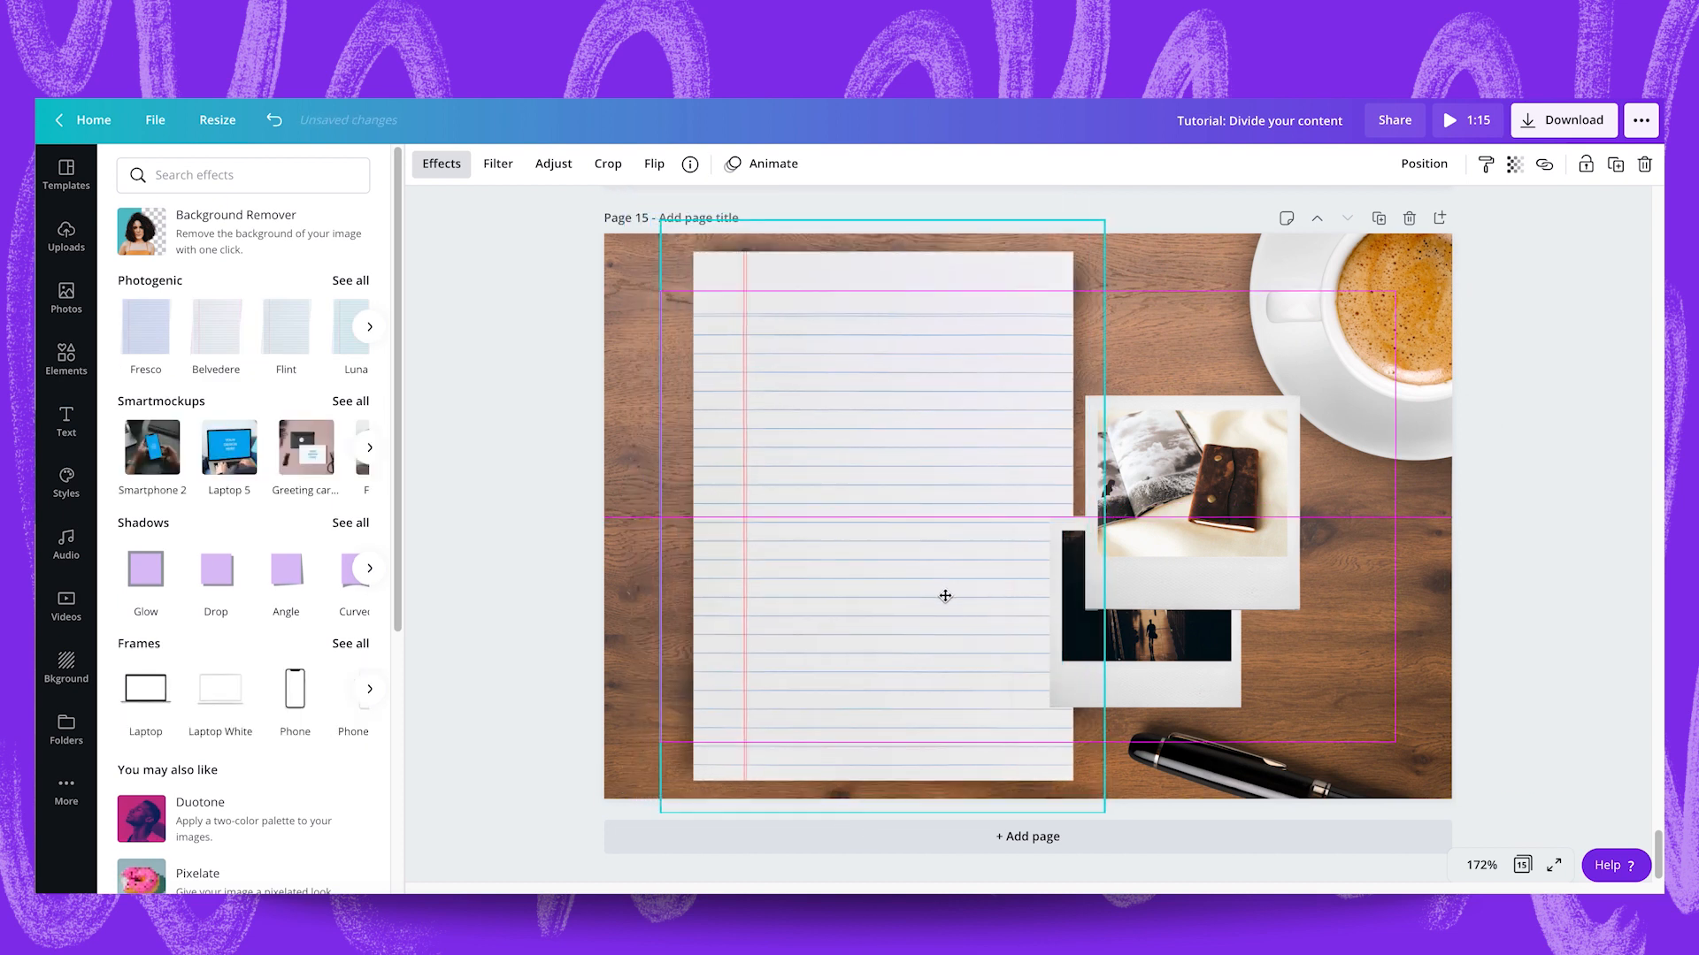
Shrink both polaroids and regroup them beside the paper, with the journal photo overlapping the street photo up and to the right.
click(1186, 519)
drag(1084, 394, 1115, 425)
drag(1168, 513, 1146, 469)
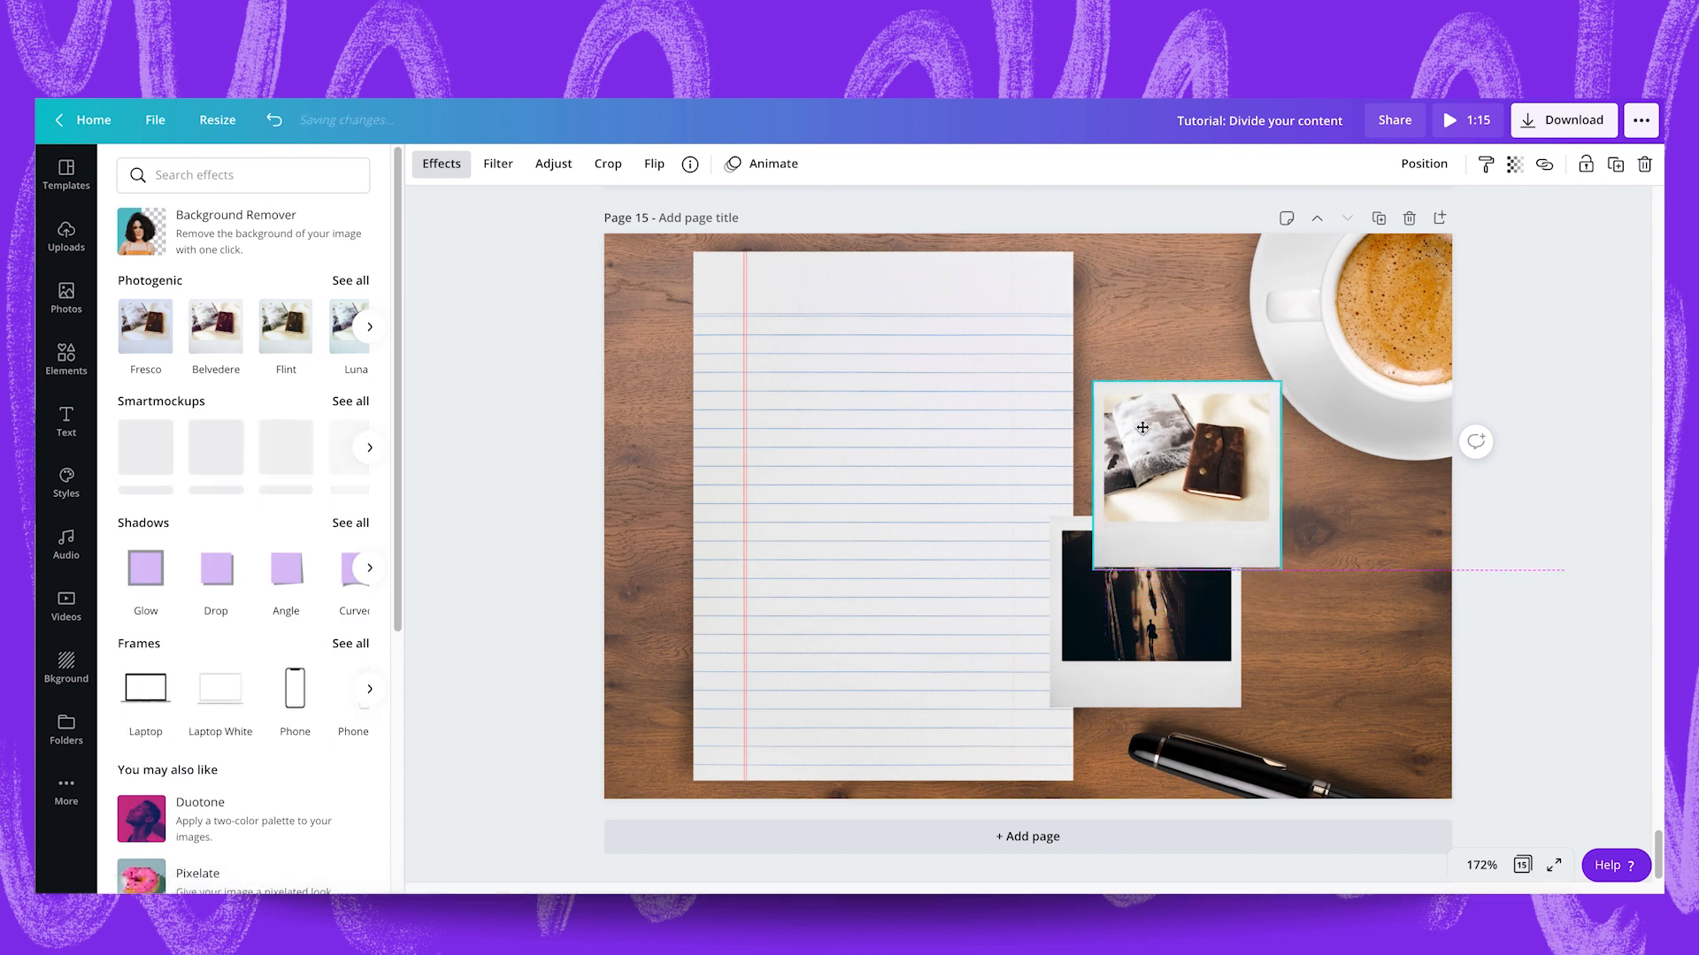
click(1099, 662)
drag(1049, 516, 1070, 538)
drag(1129, 618, 1152, 540)
click(1171, 432)
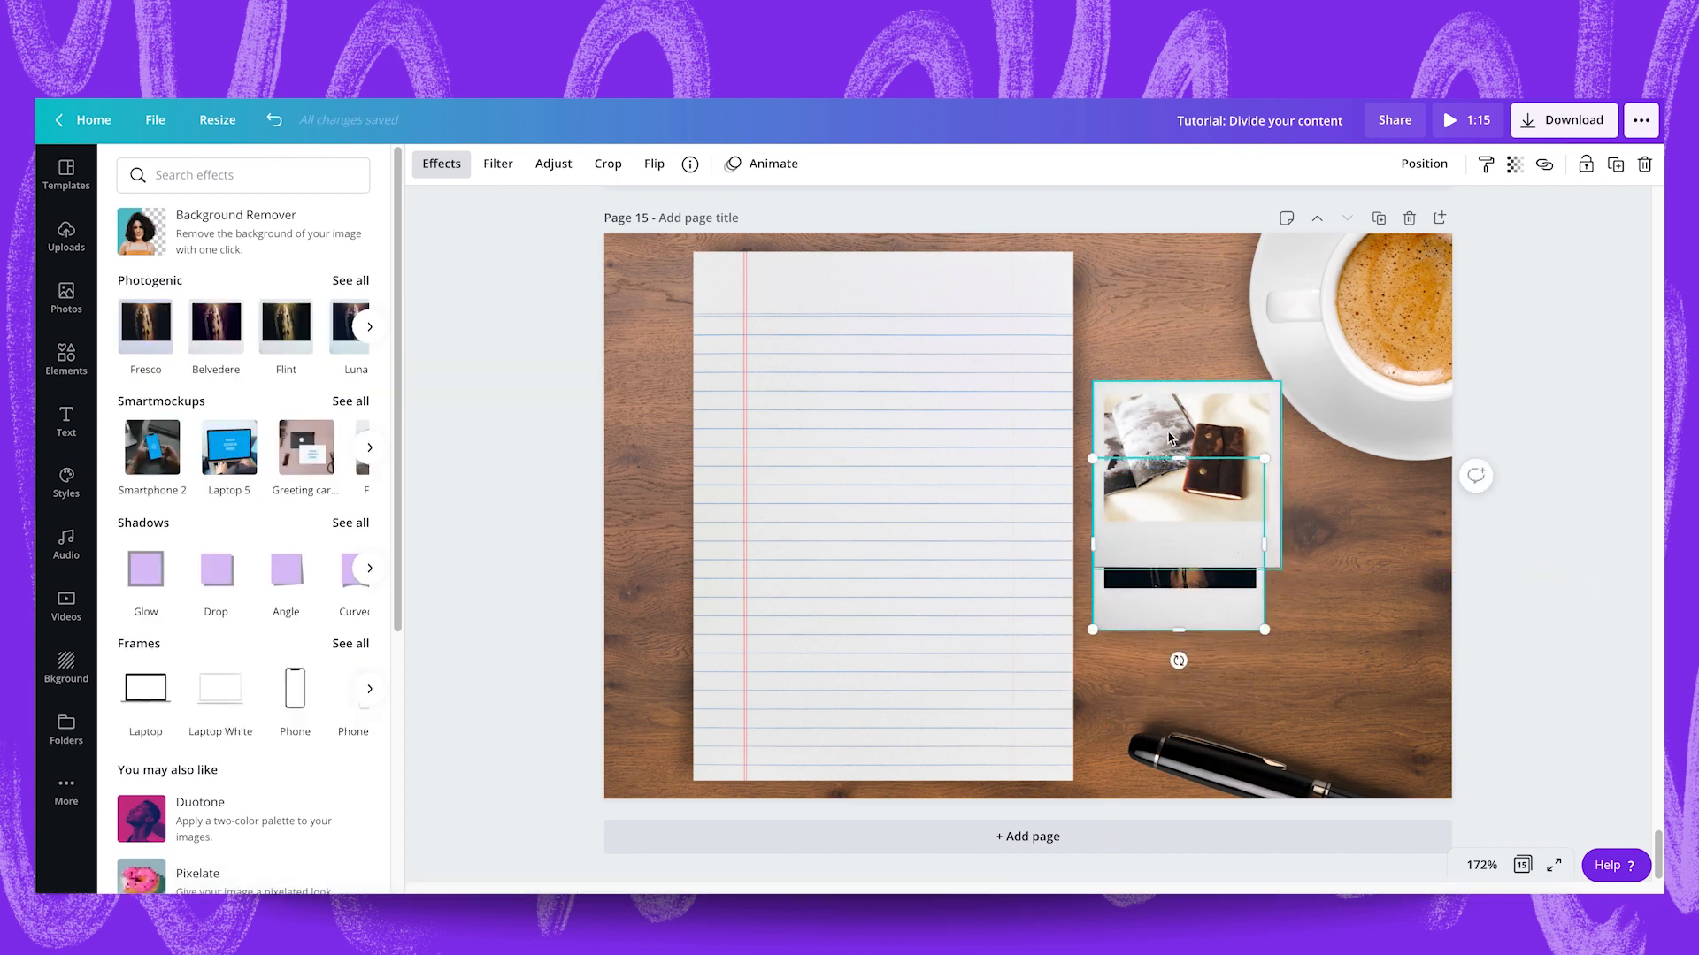
drag(1171, 432, 1193, 456)
drag(1295, 414, 1289, 416)
Shift the pen slightly up and to the right, and lower the street polaroid so more of it shows beneath the journal one.
click(1327, 668)
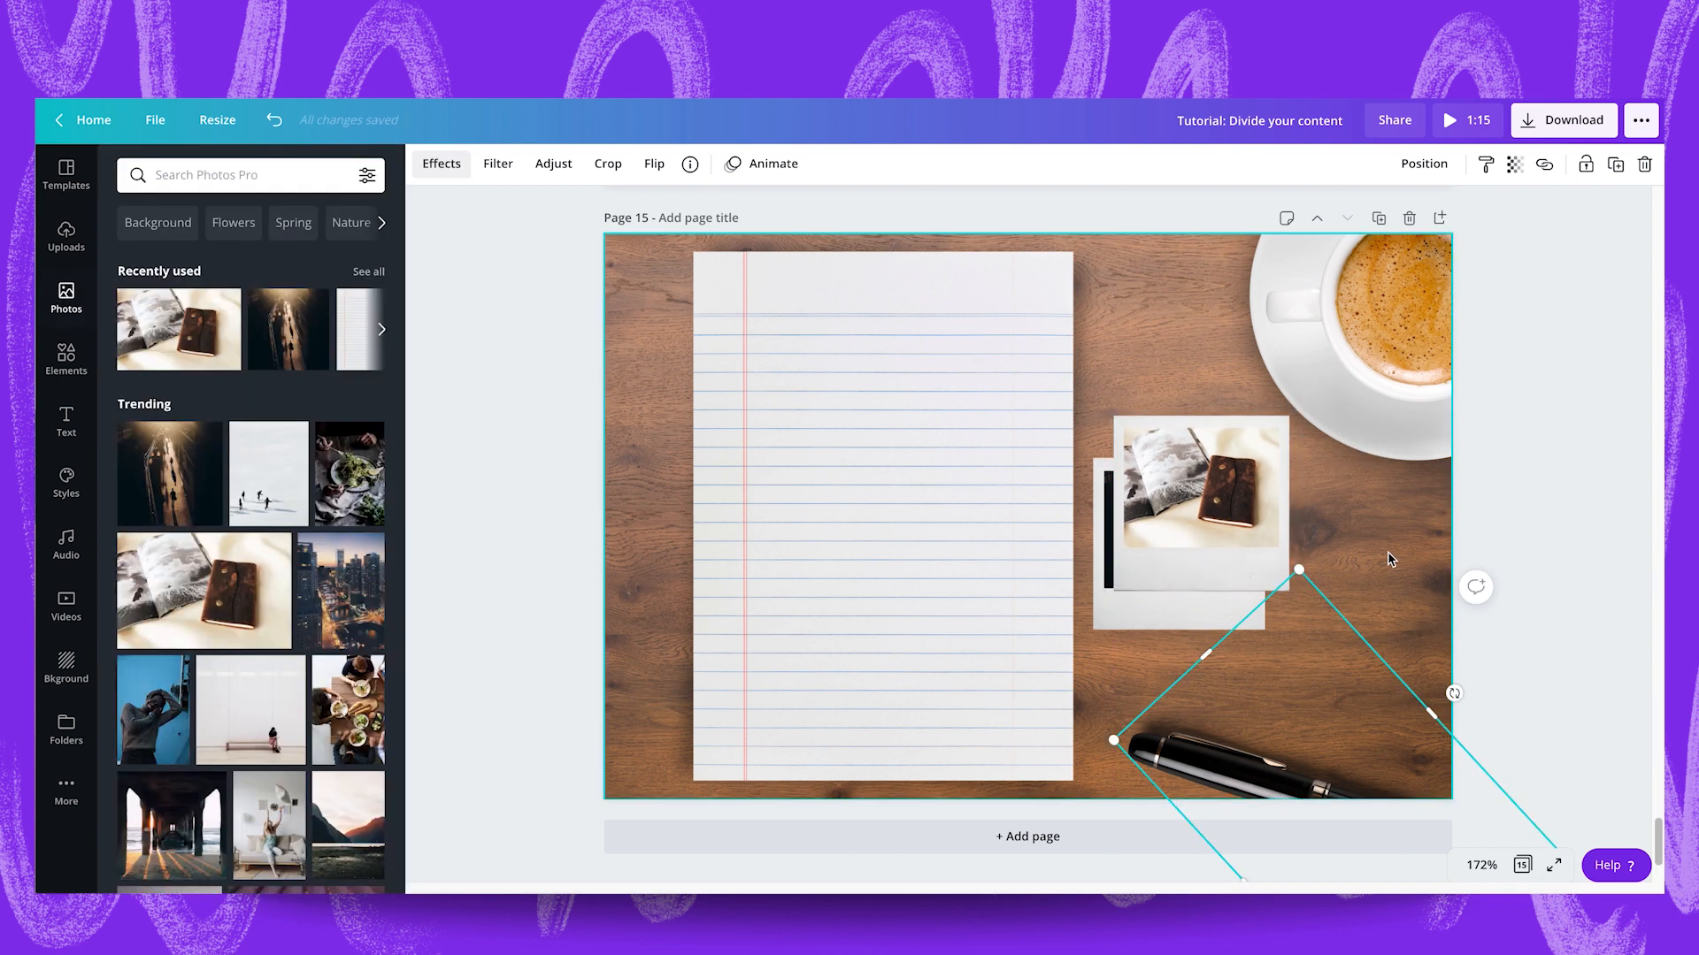
click(1398, 576)
drag(1253, 768, 1260, 740)
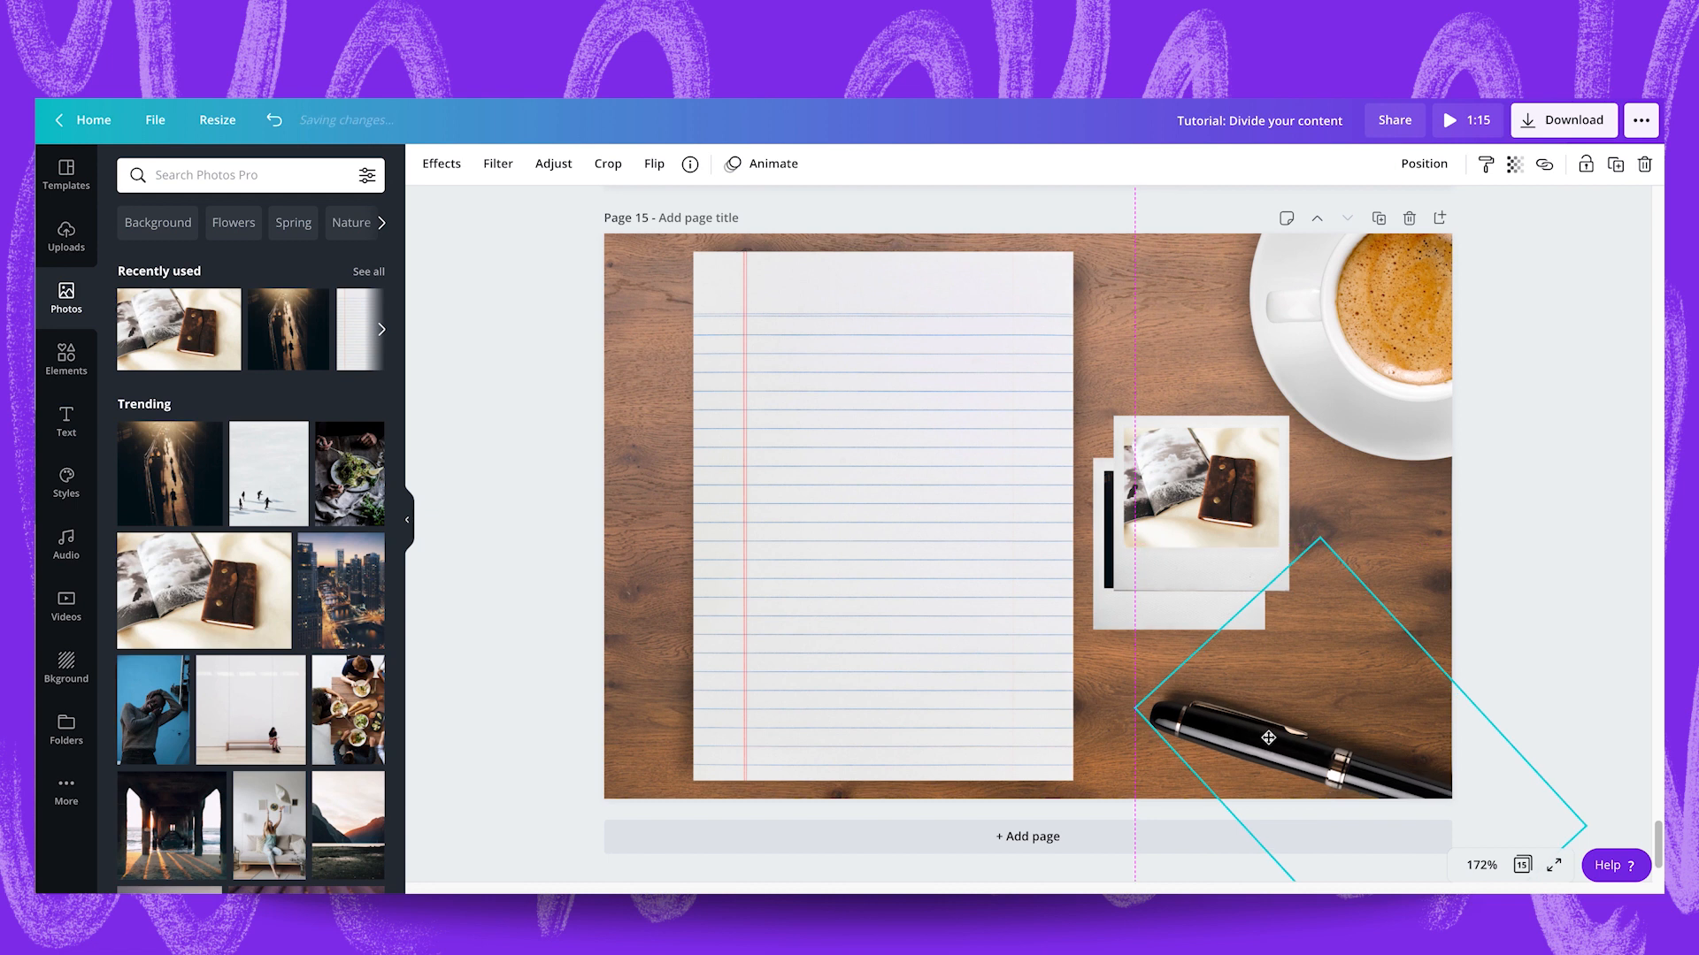
click(1403, 549)
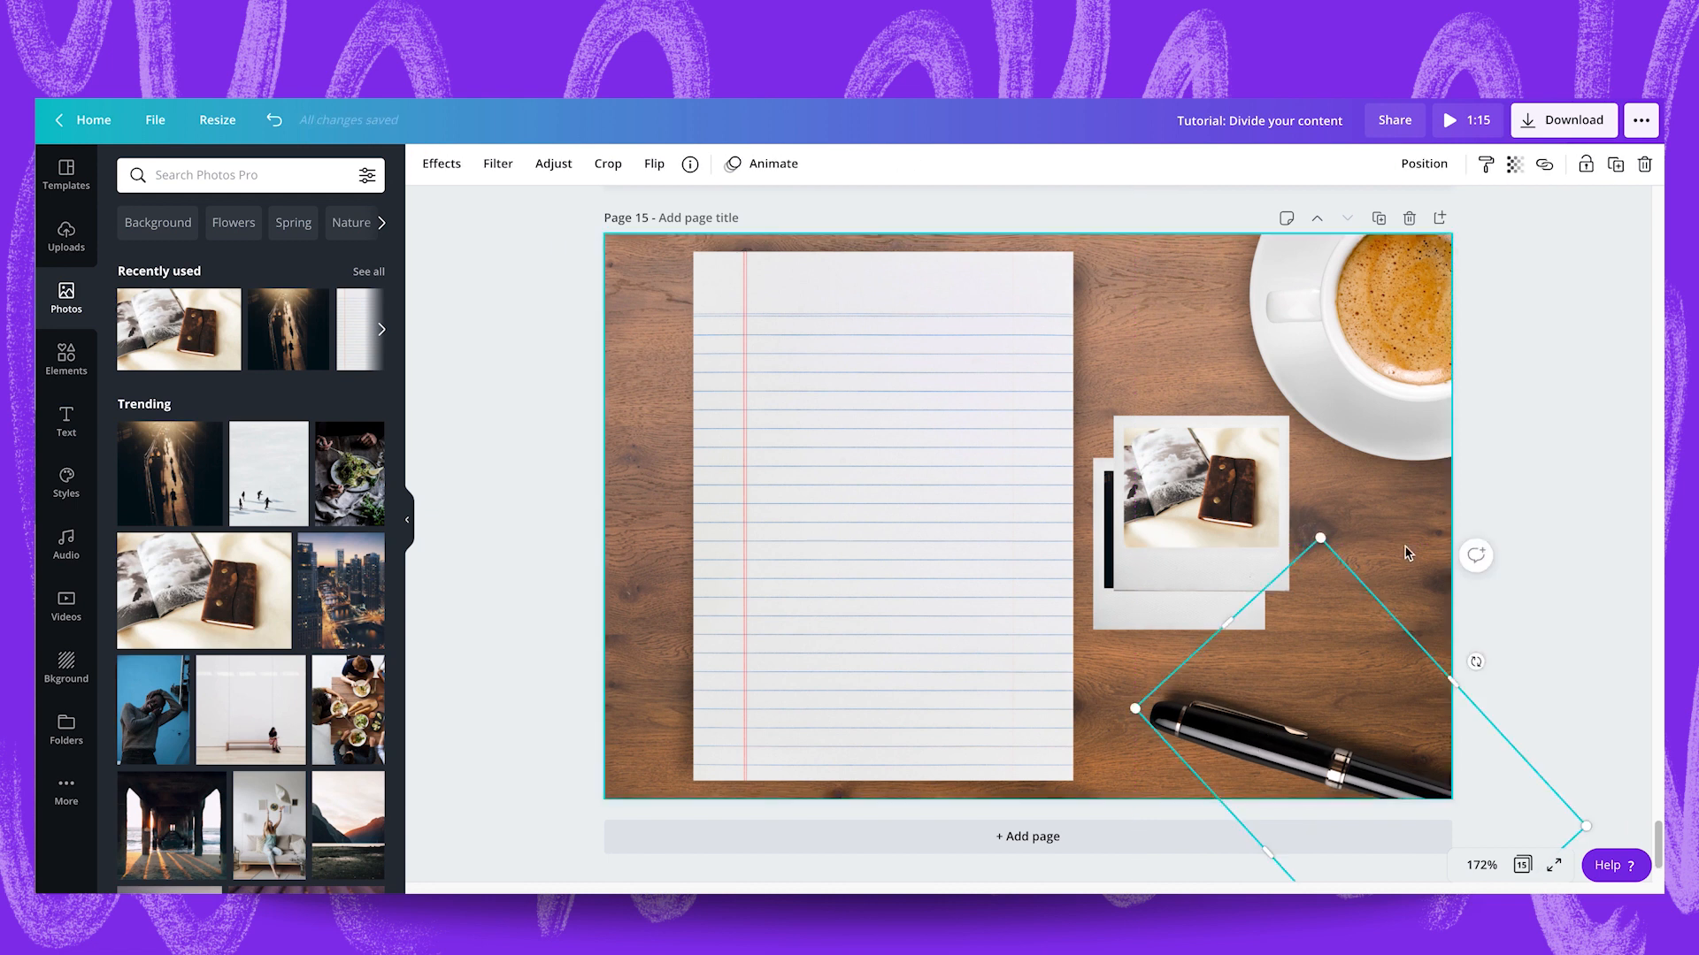
drag(1177, 621, 1177, 644)
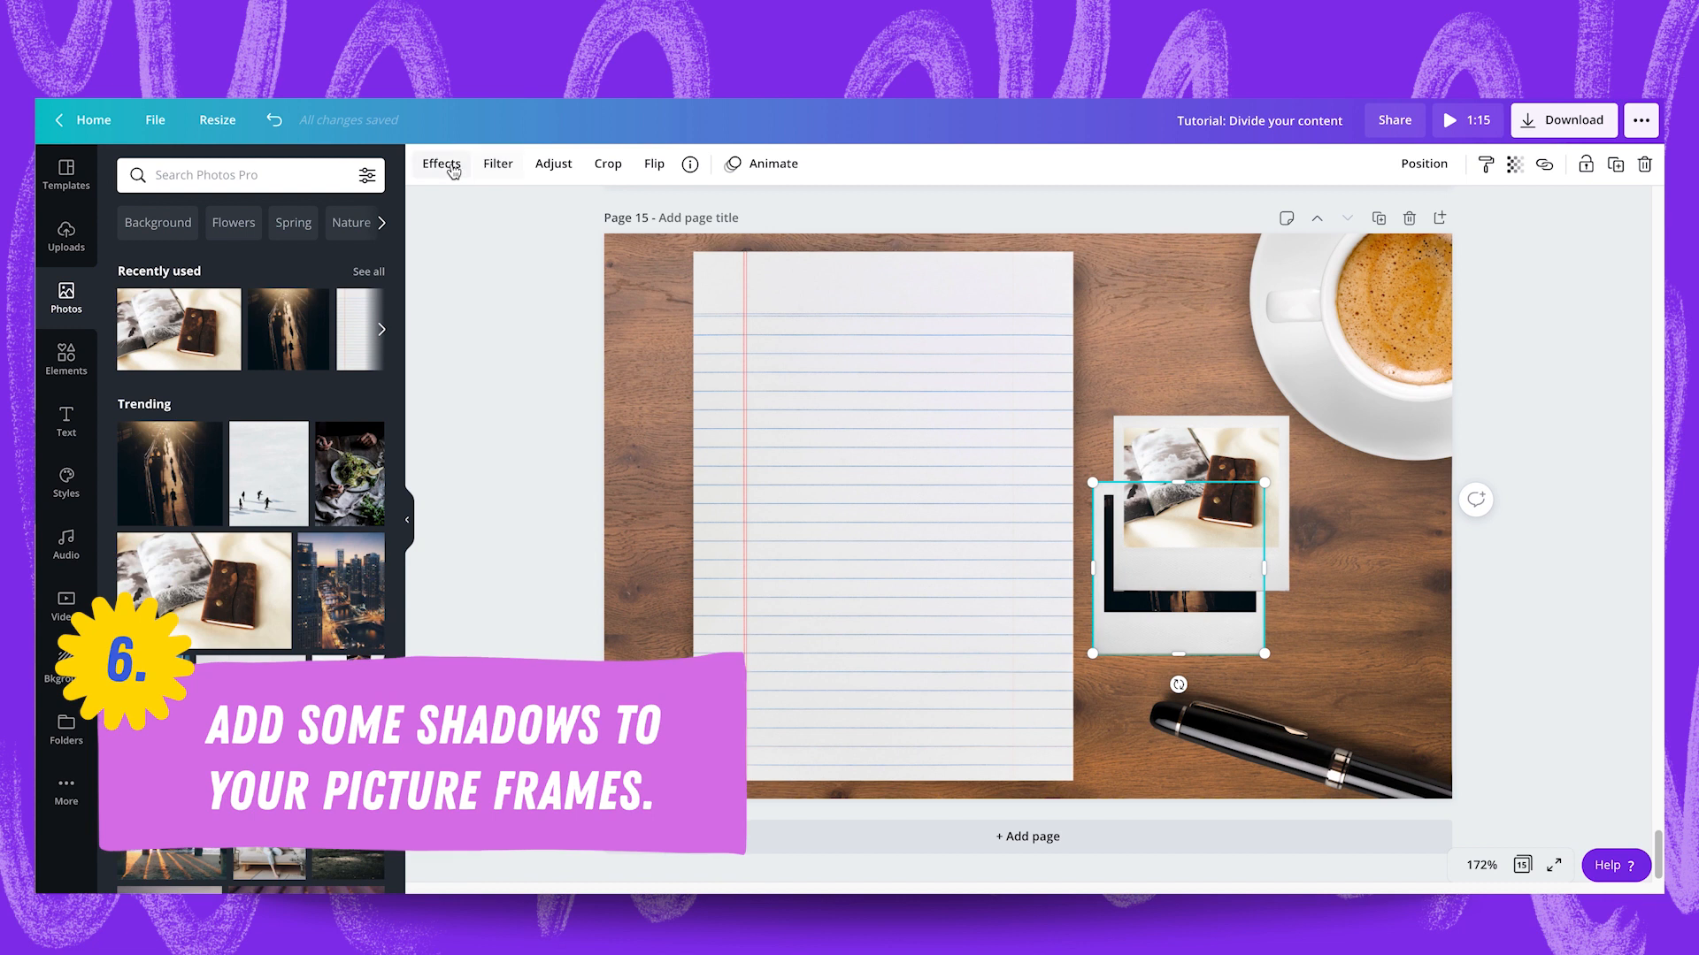
Apply an Angle shadow to the street polaroid with its transparency set to 30.
click(442, 170)
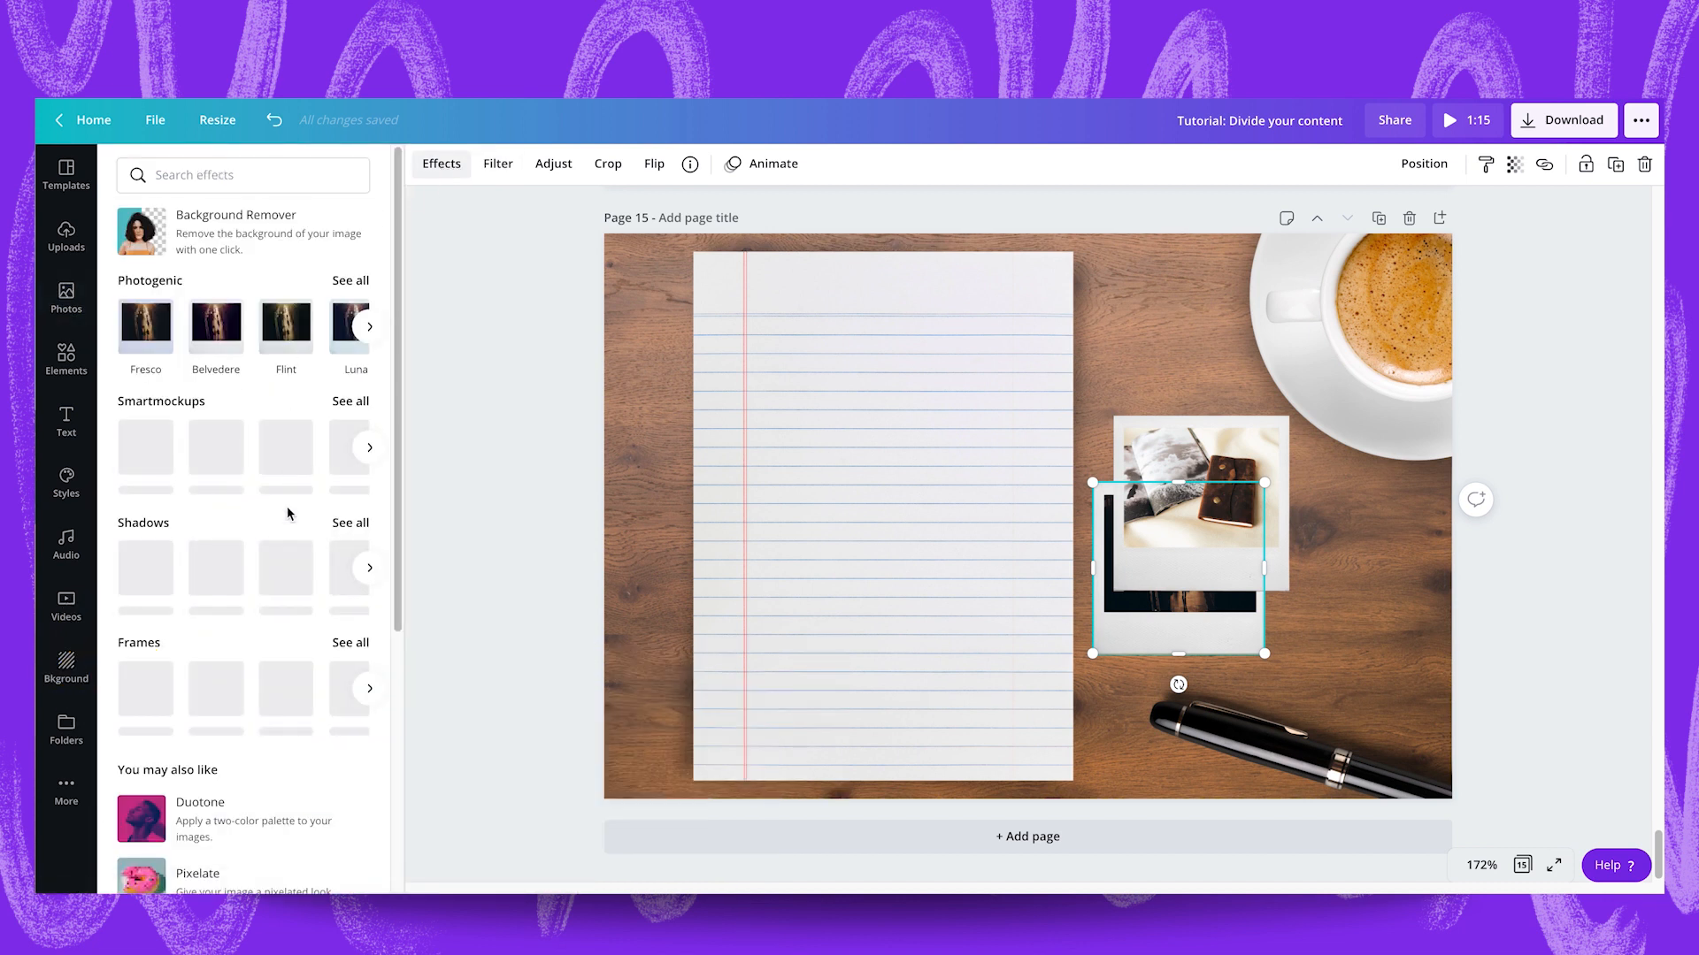
click(296, 573)
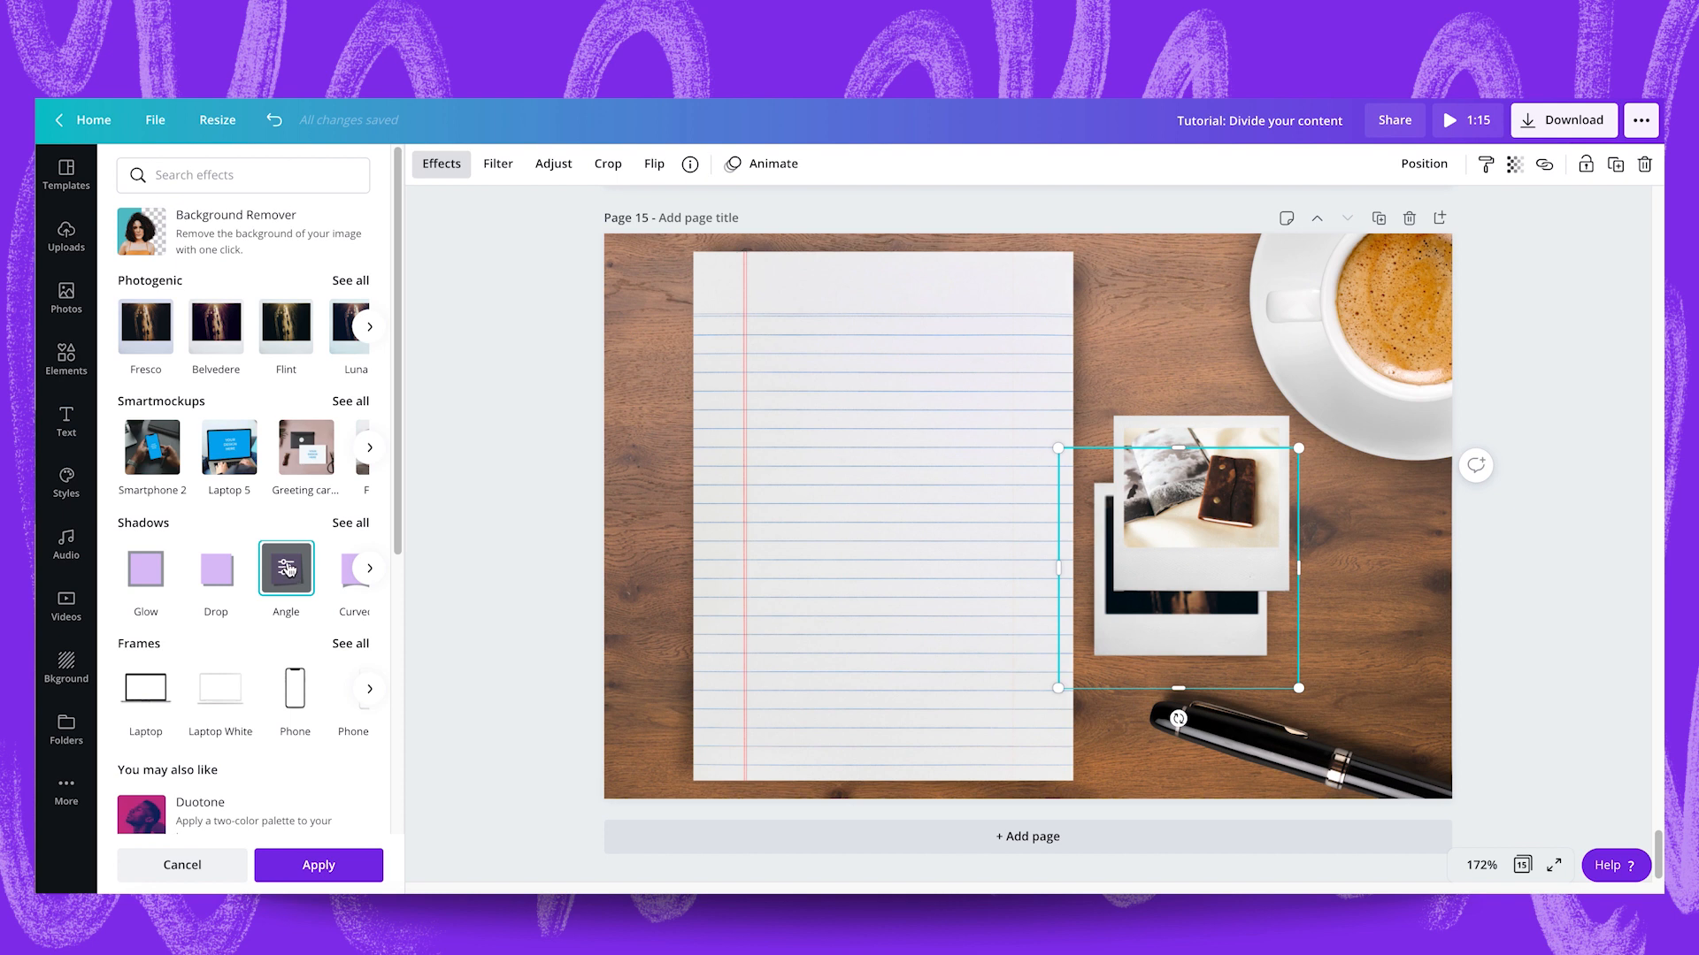
click(287, 569)
drag(249, 301, 219, 303)
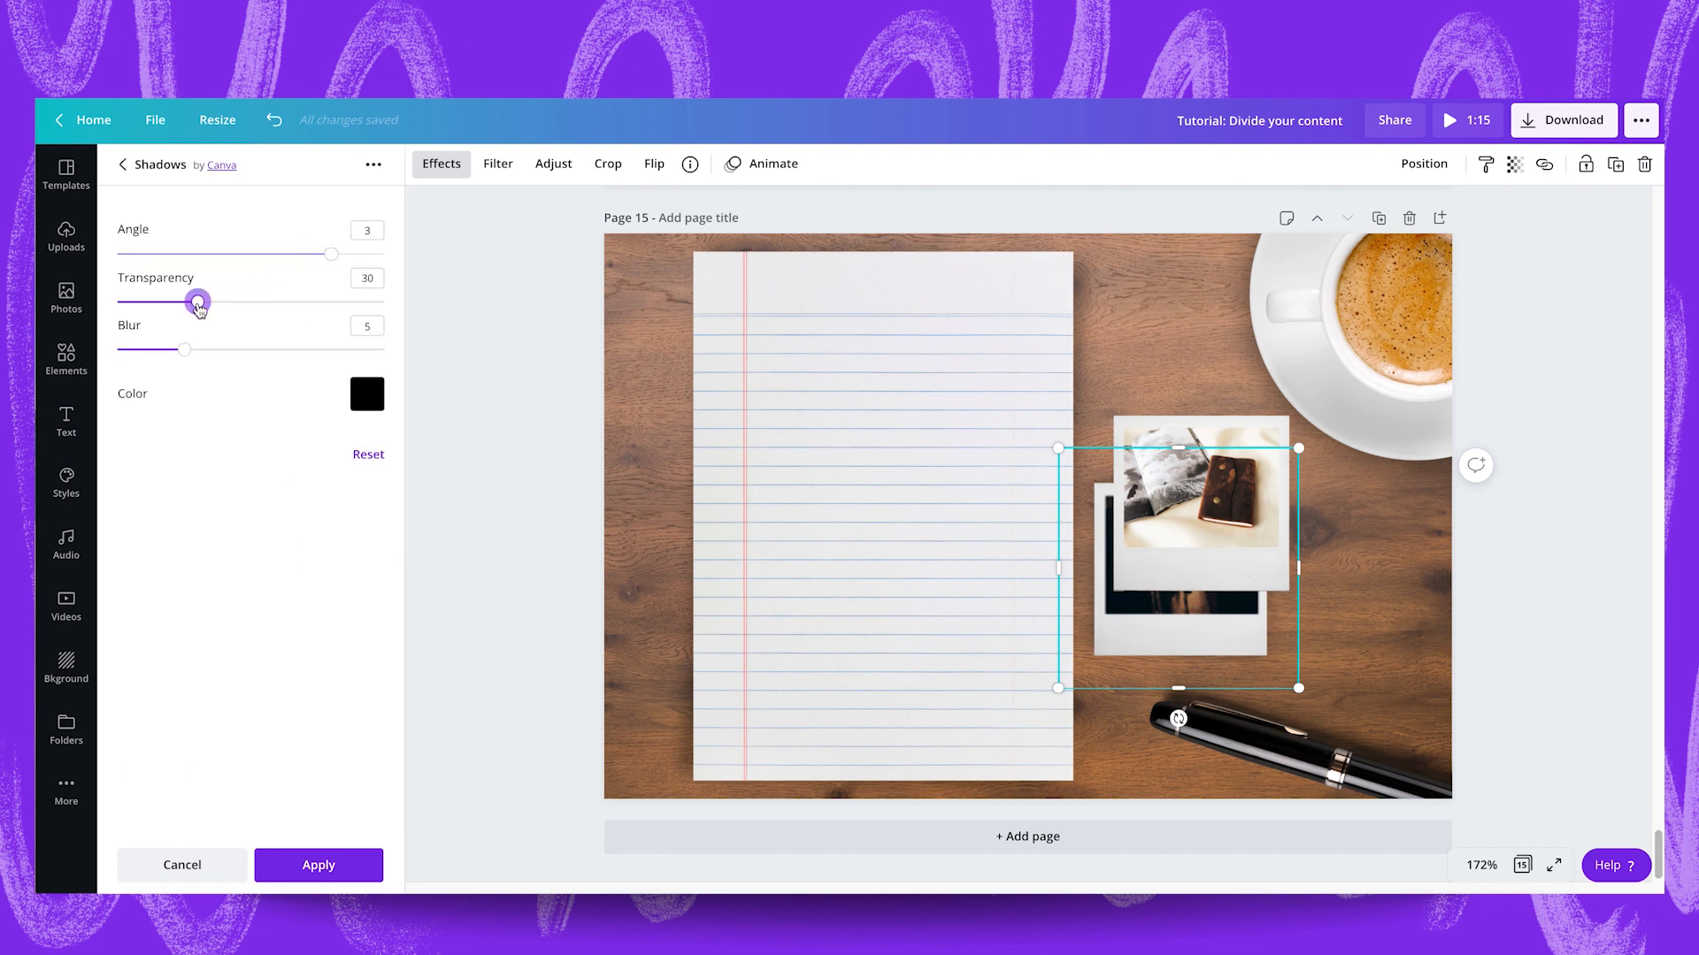
click(317, 863)
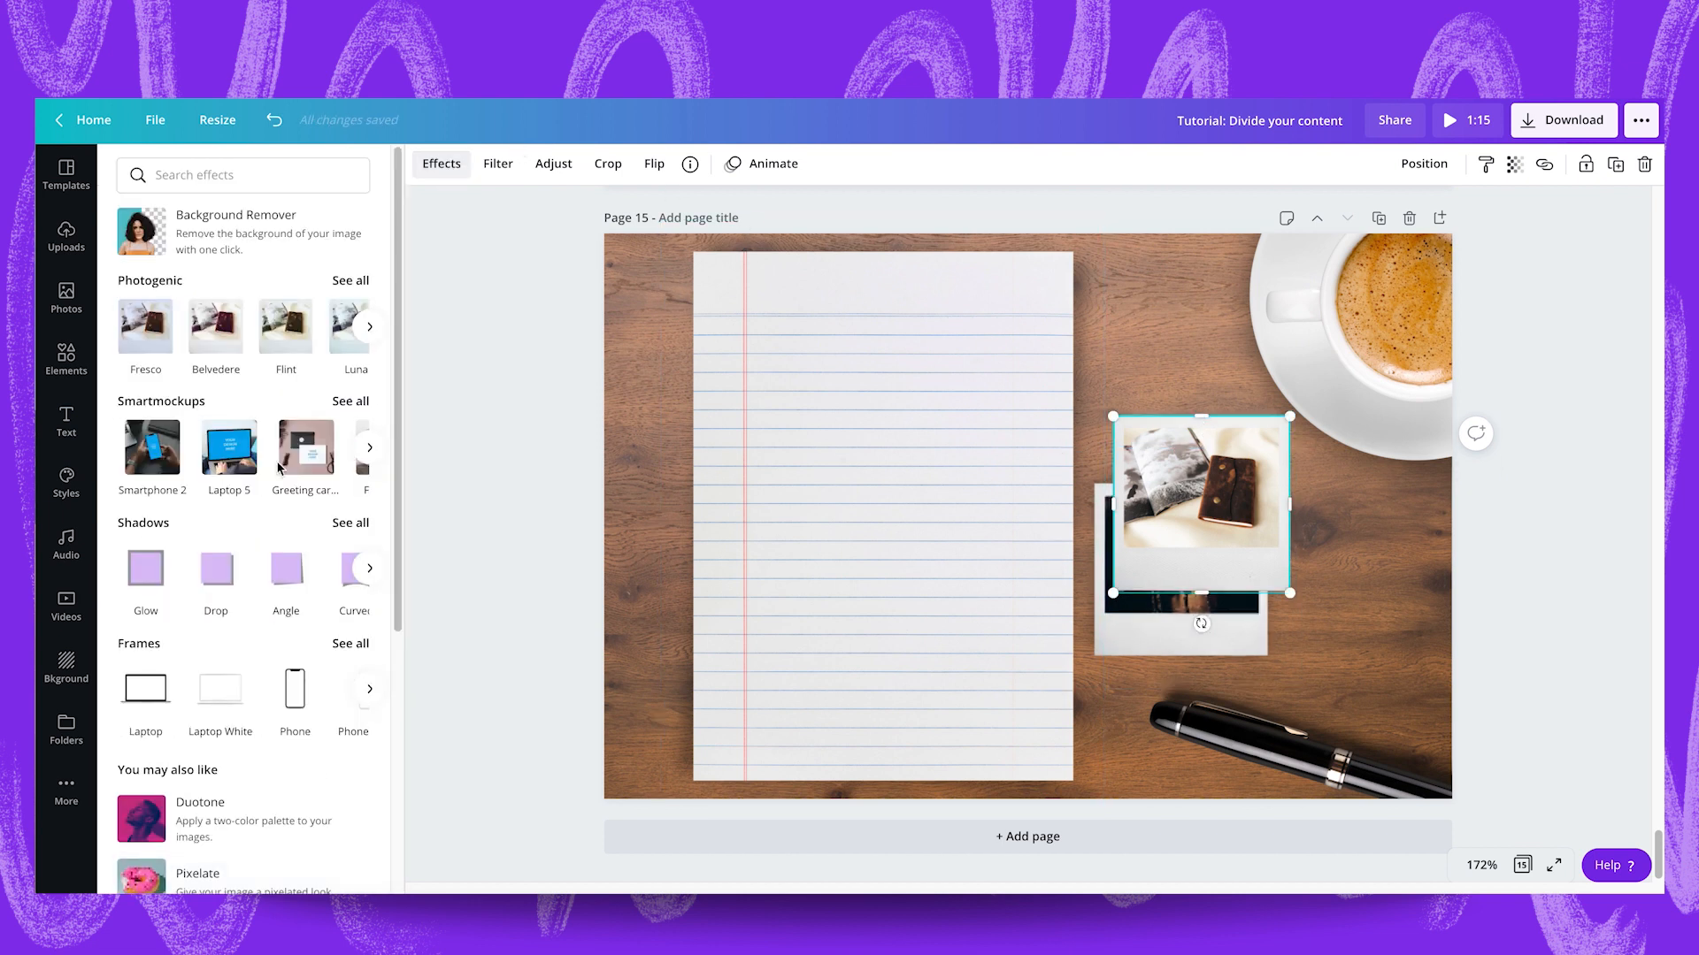
Give the journal polaroid the same Angle shadow with transparency 30.
click(287, 584)
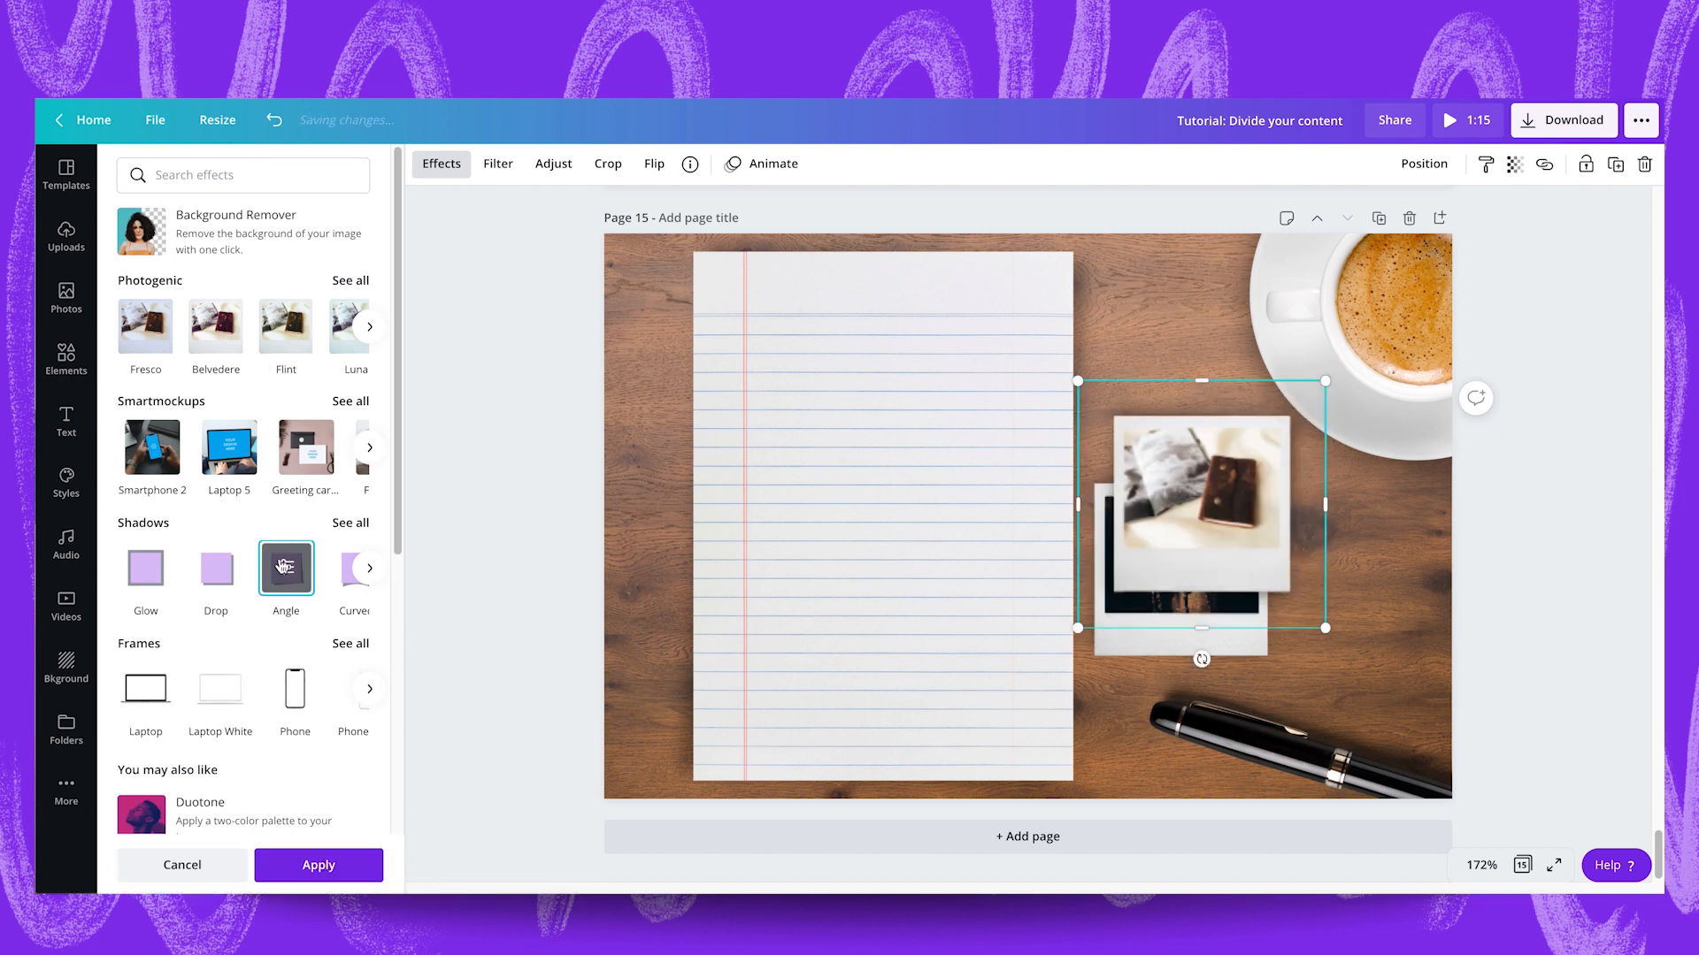
click(285, 568)
drag(255, 310, 207, 306)
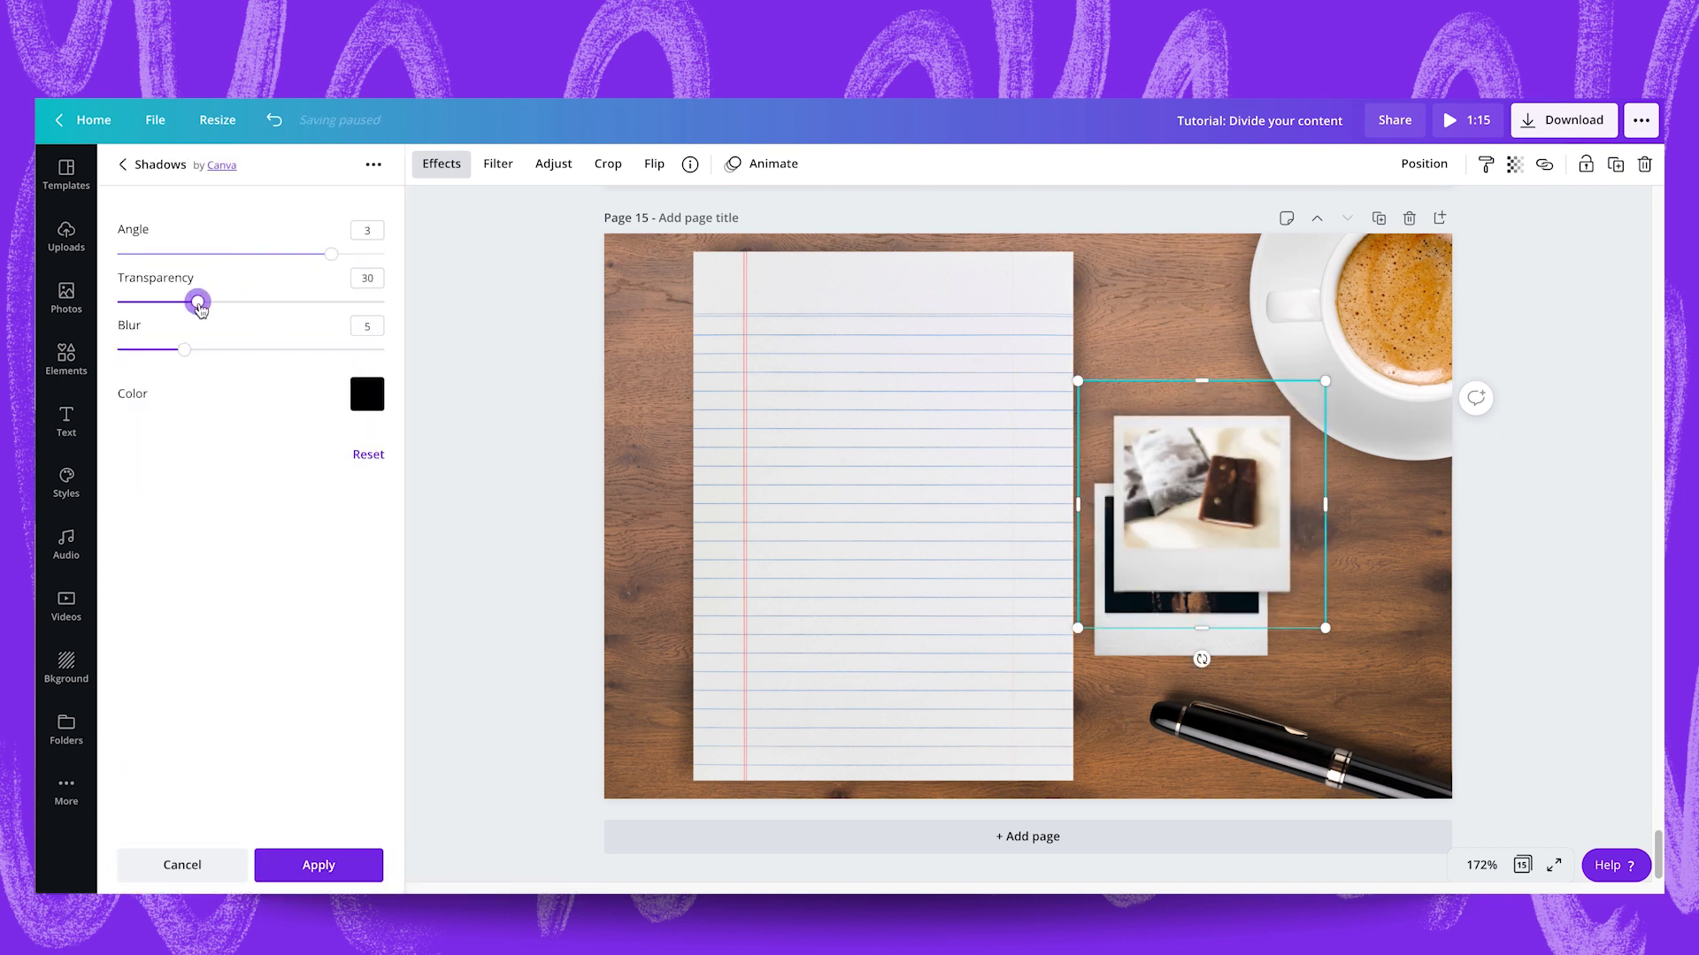
click(337, 860)
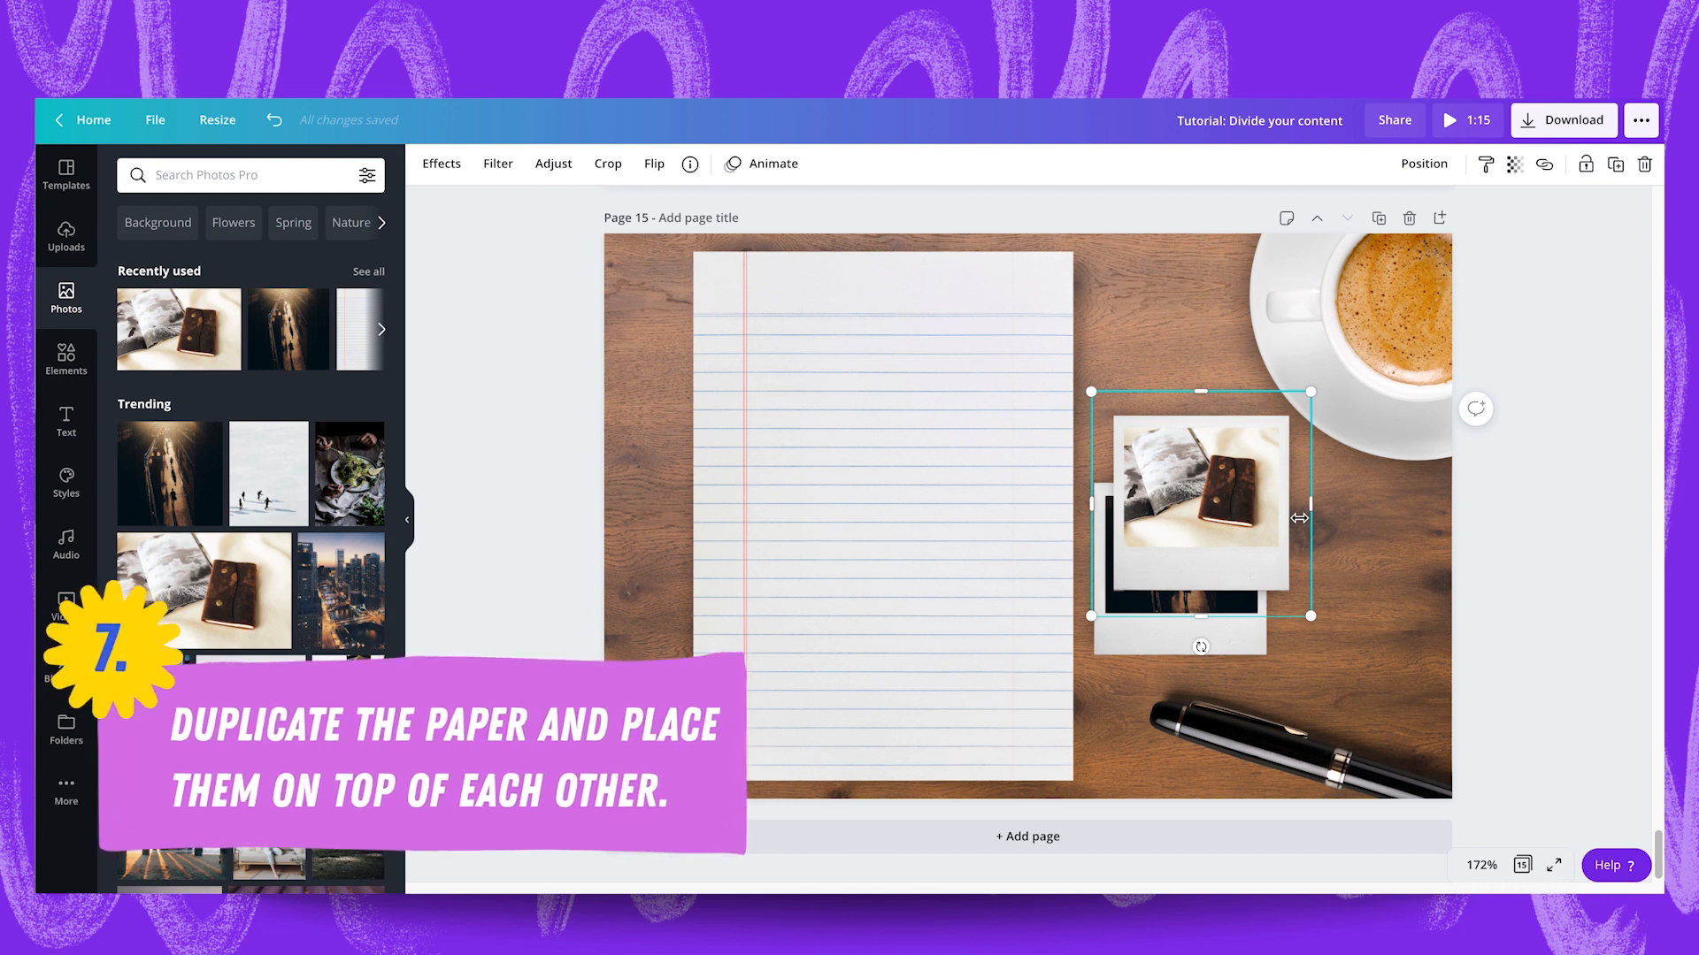
Move the lined paper slightly left and rotate it about -2°.
click(862, 504)
drag(797, 513, 779, 520)
drag(865, 849, 915, 846)
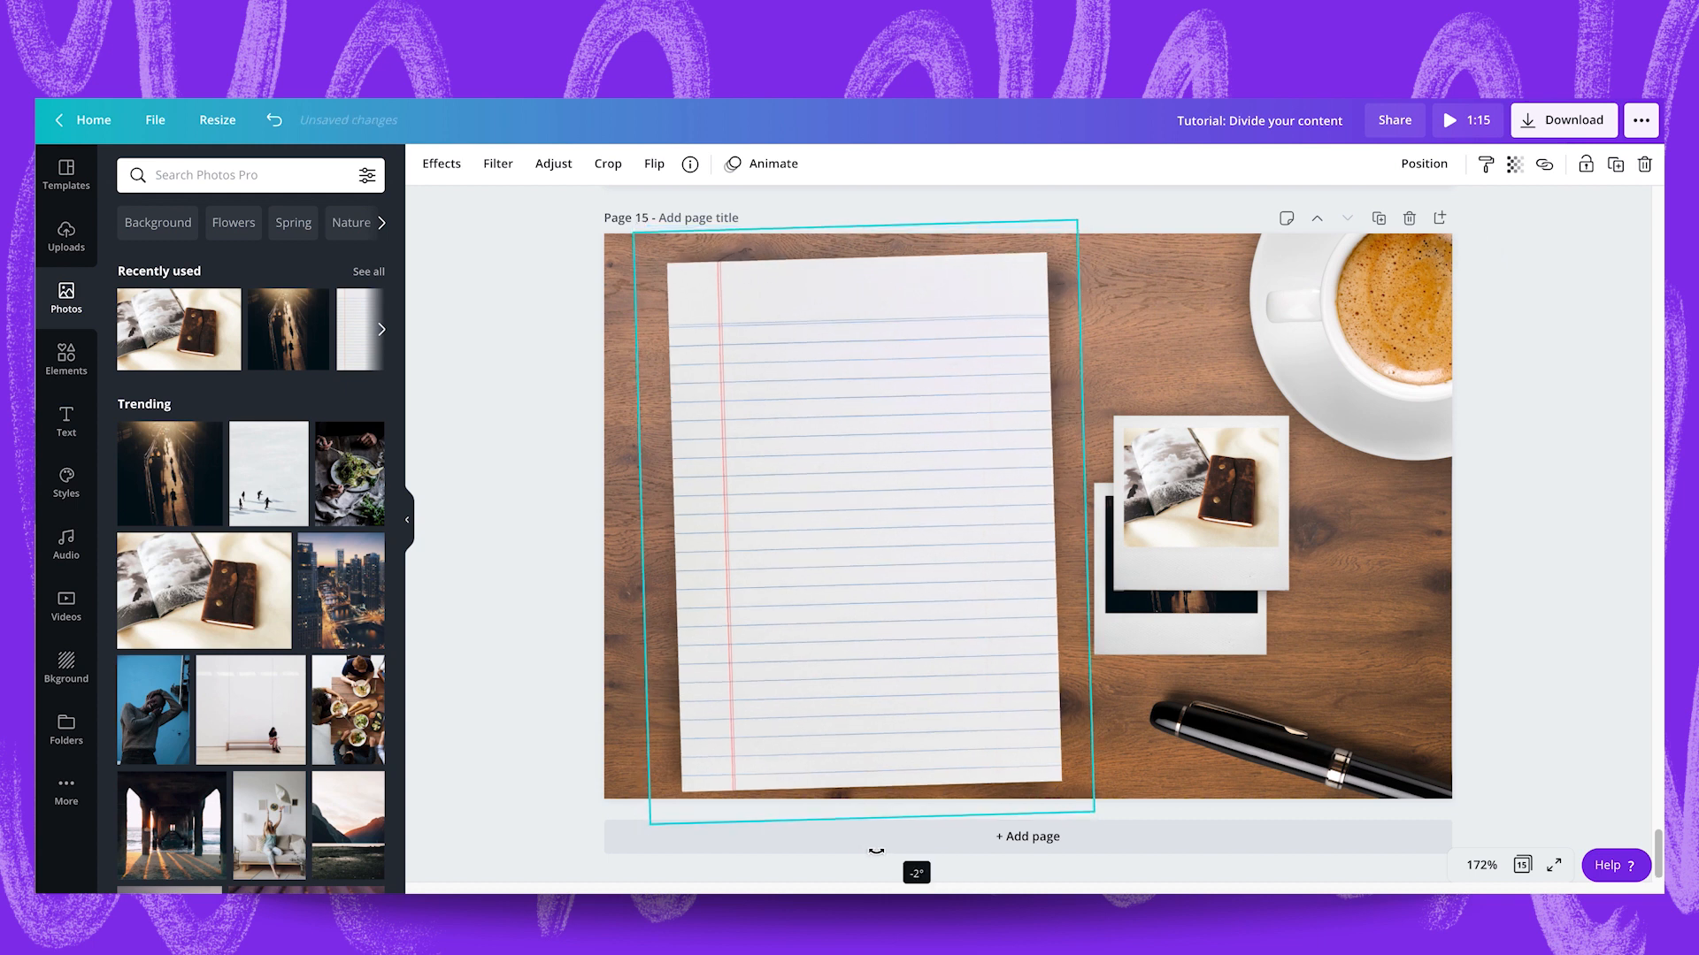
Duplicate the lined paper twice, offsetting each copy to the right and turning the top sheet upright.
key(ctrl+d)
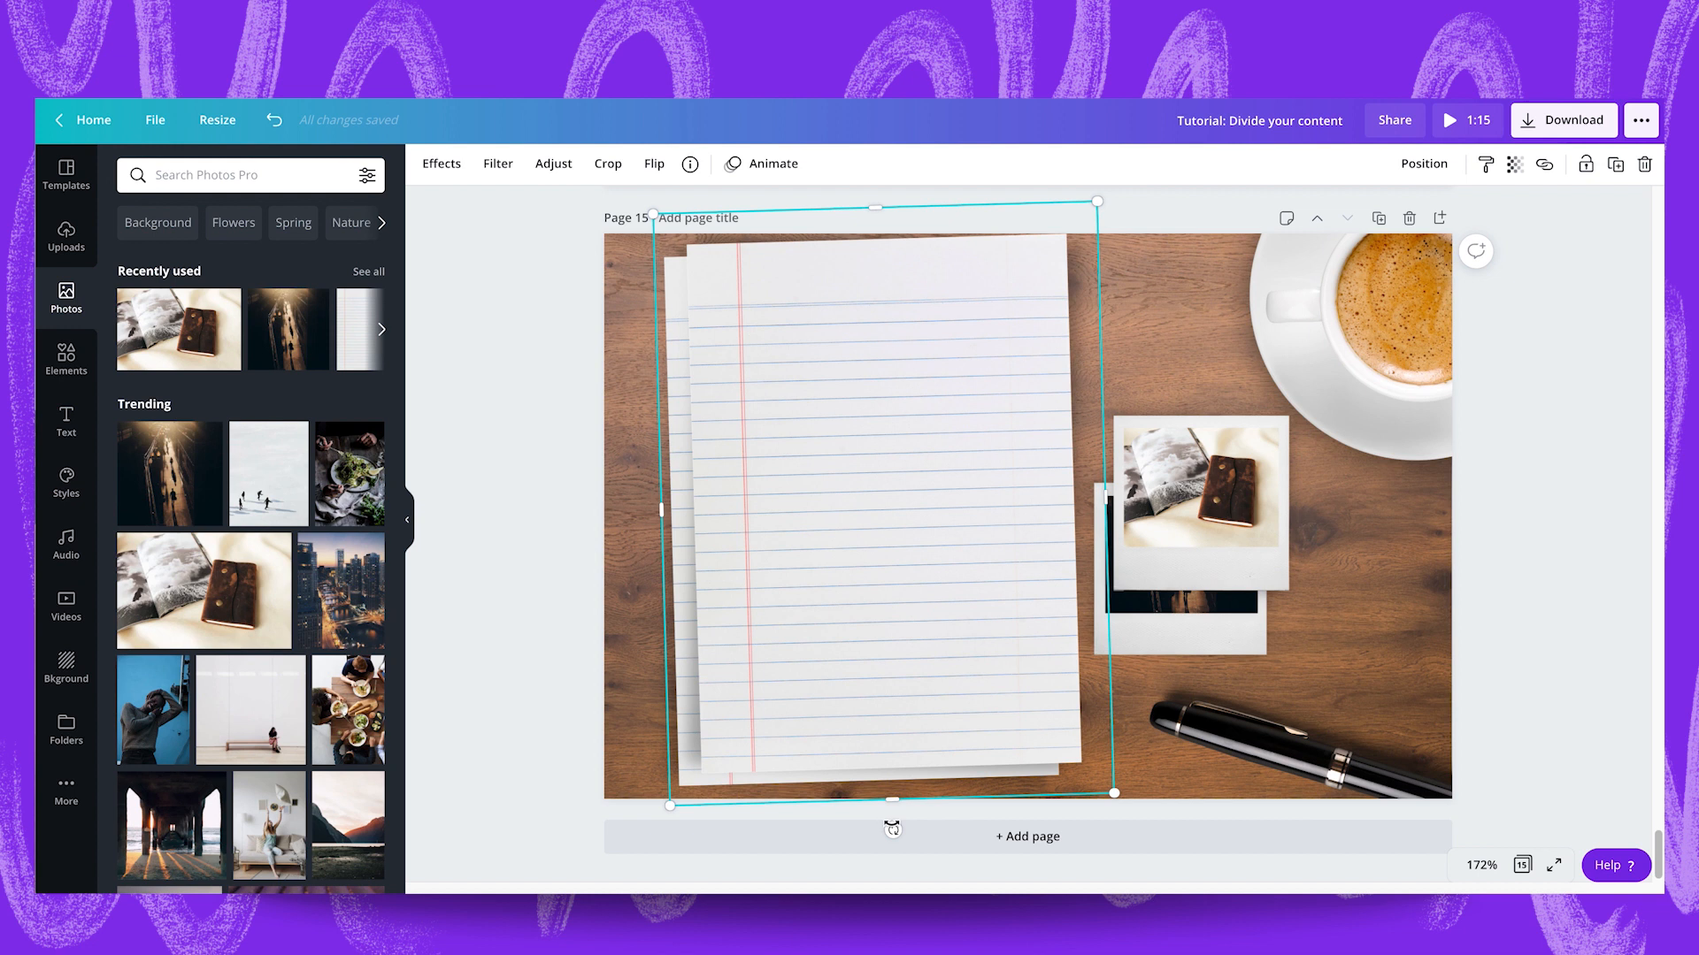
drag(891, 830, 889, 829)
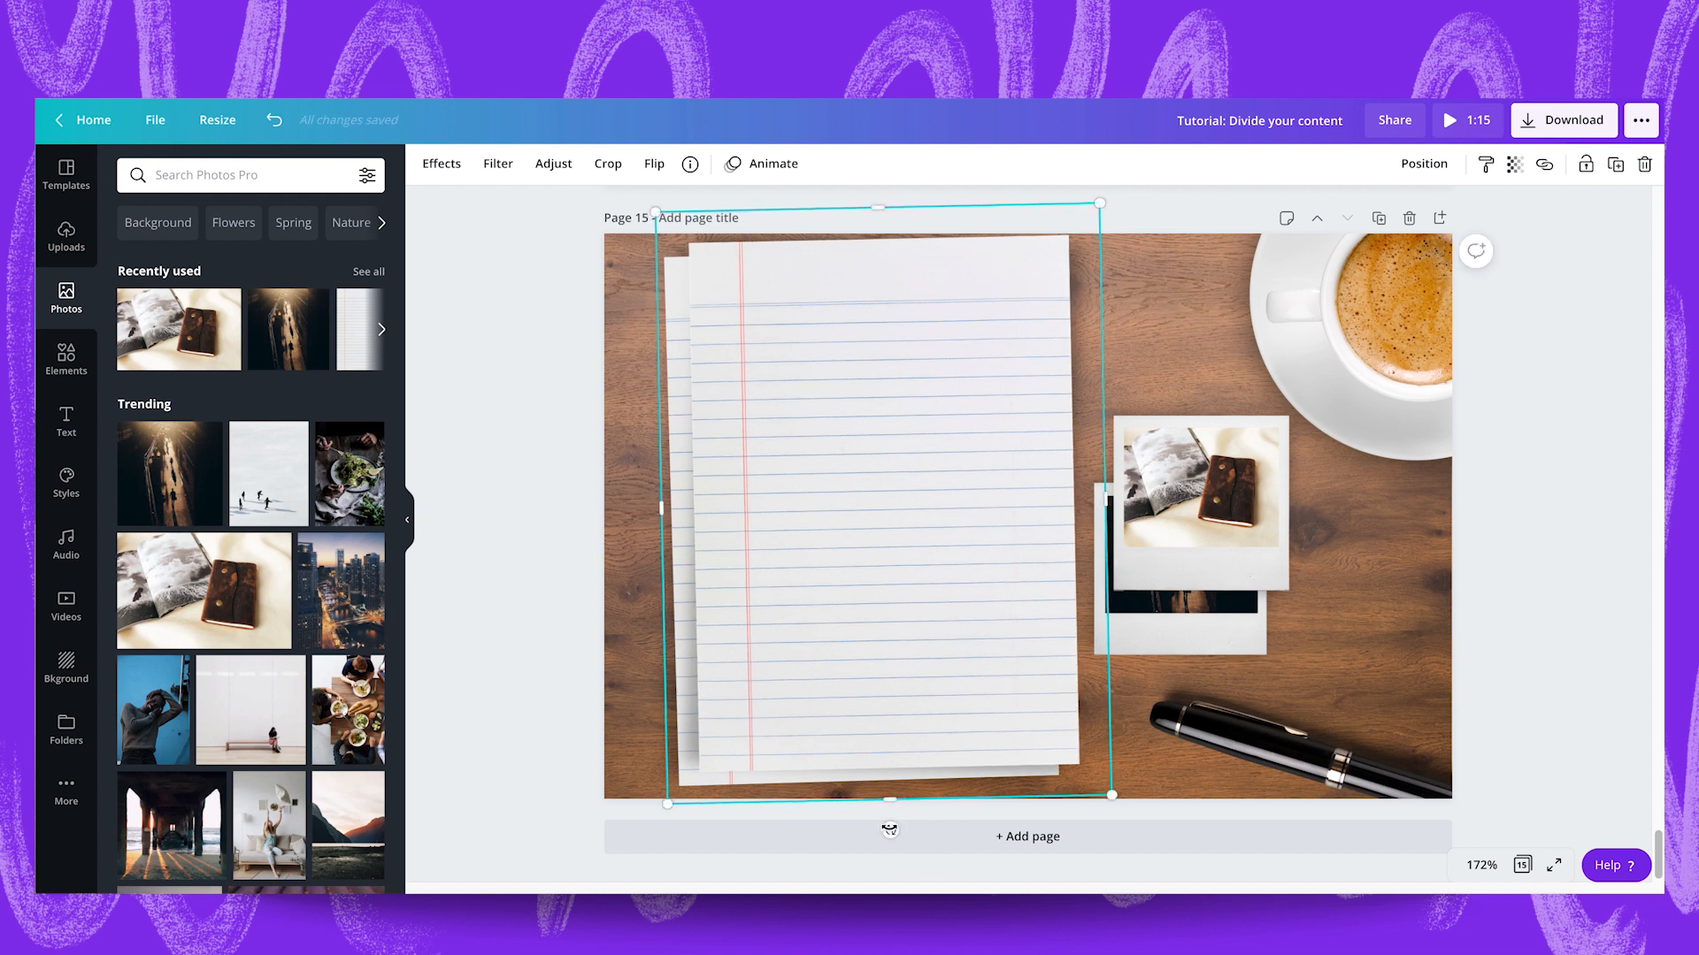
key(ctrl+d)
drag(870, 572, 869, 547)
drag(925, 822, 918, 822)
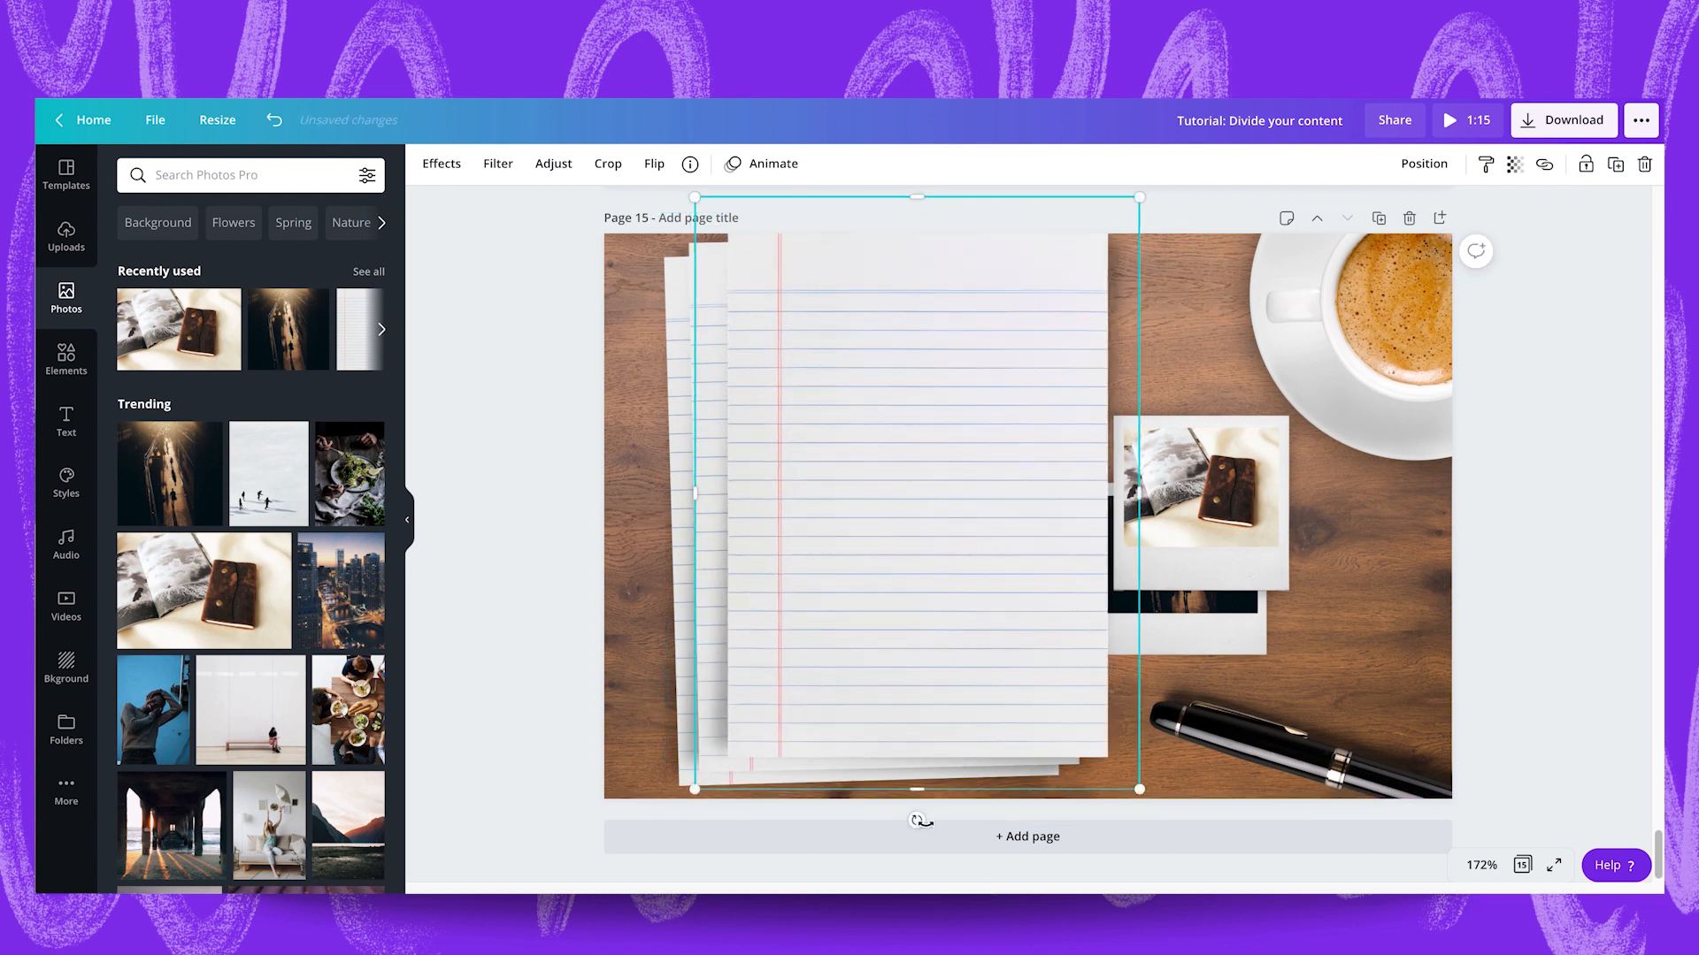
Shift the stacked lined sheets left and down together so they clear the polaroids and fit on the page.
drag(544, 786, 776, 695)
click(577, 639)
drag(821, 624, 858, 626)
drag(699, 490, 835, 550)
drag(550, 565, 763, 575)
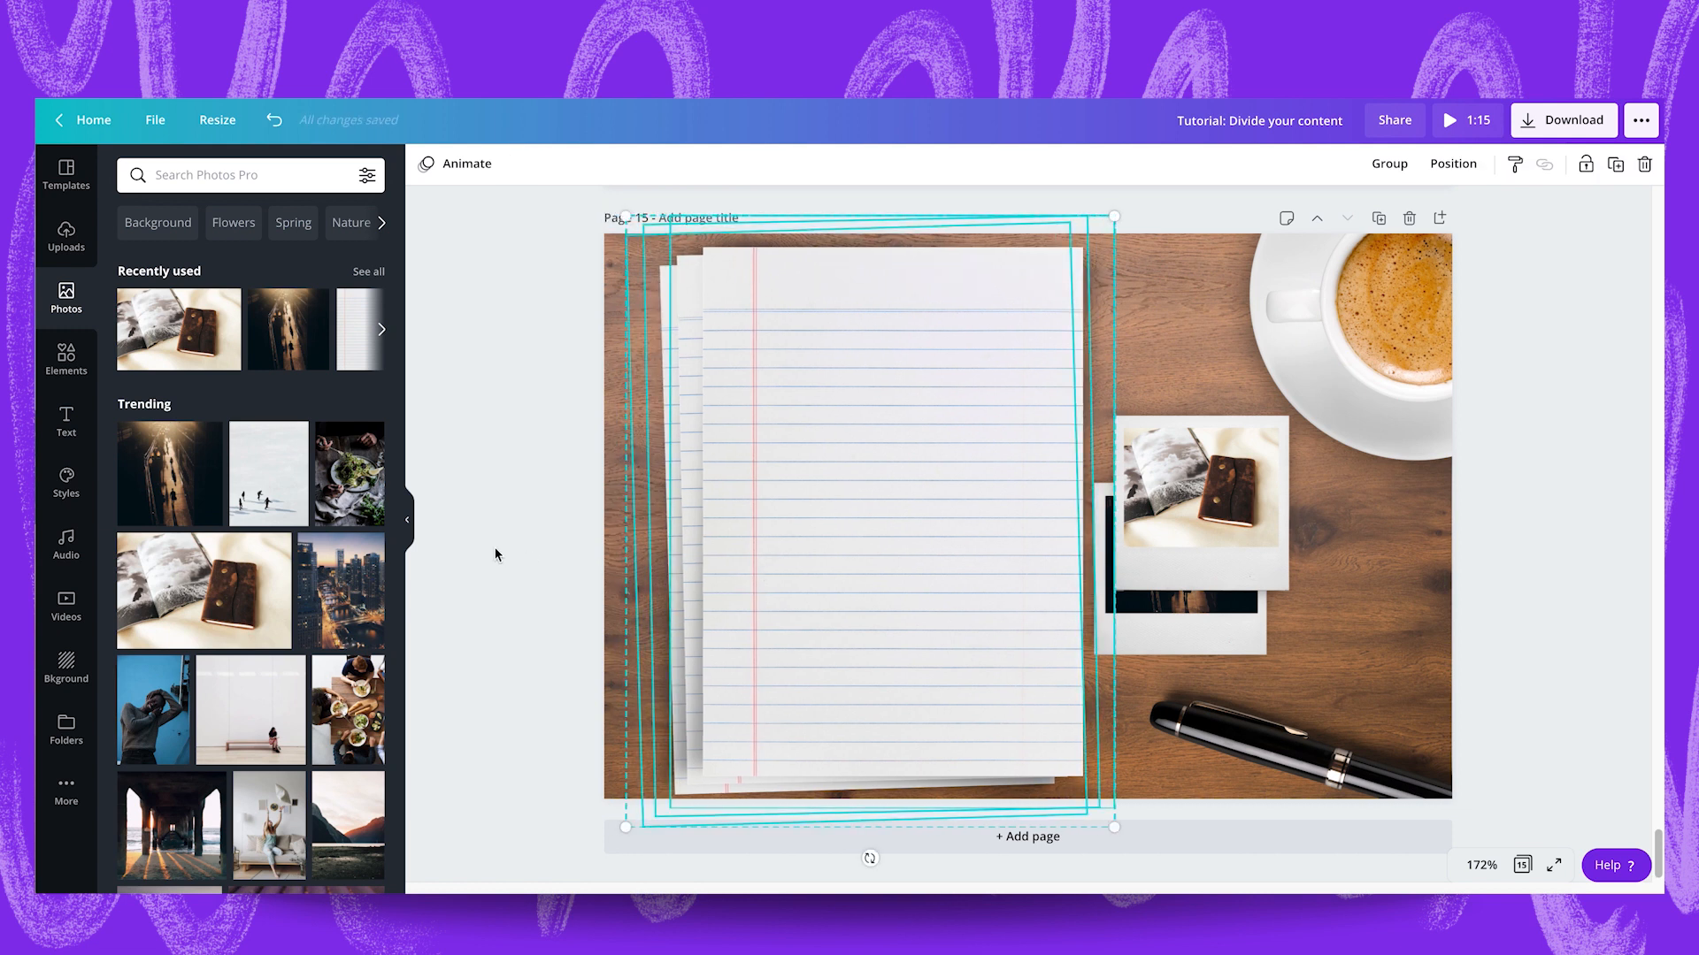
click(495, 555)
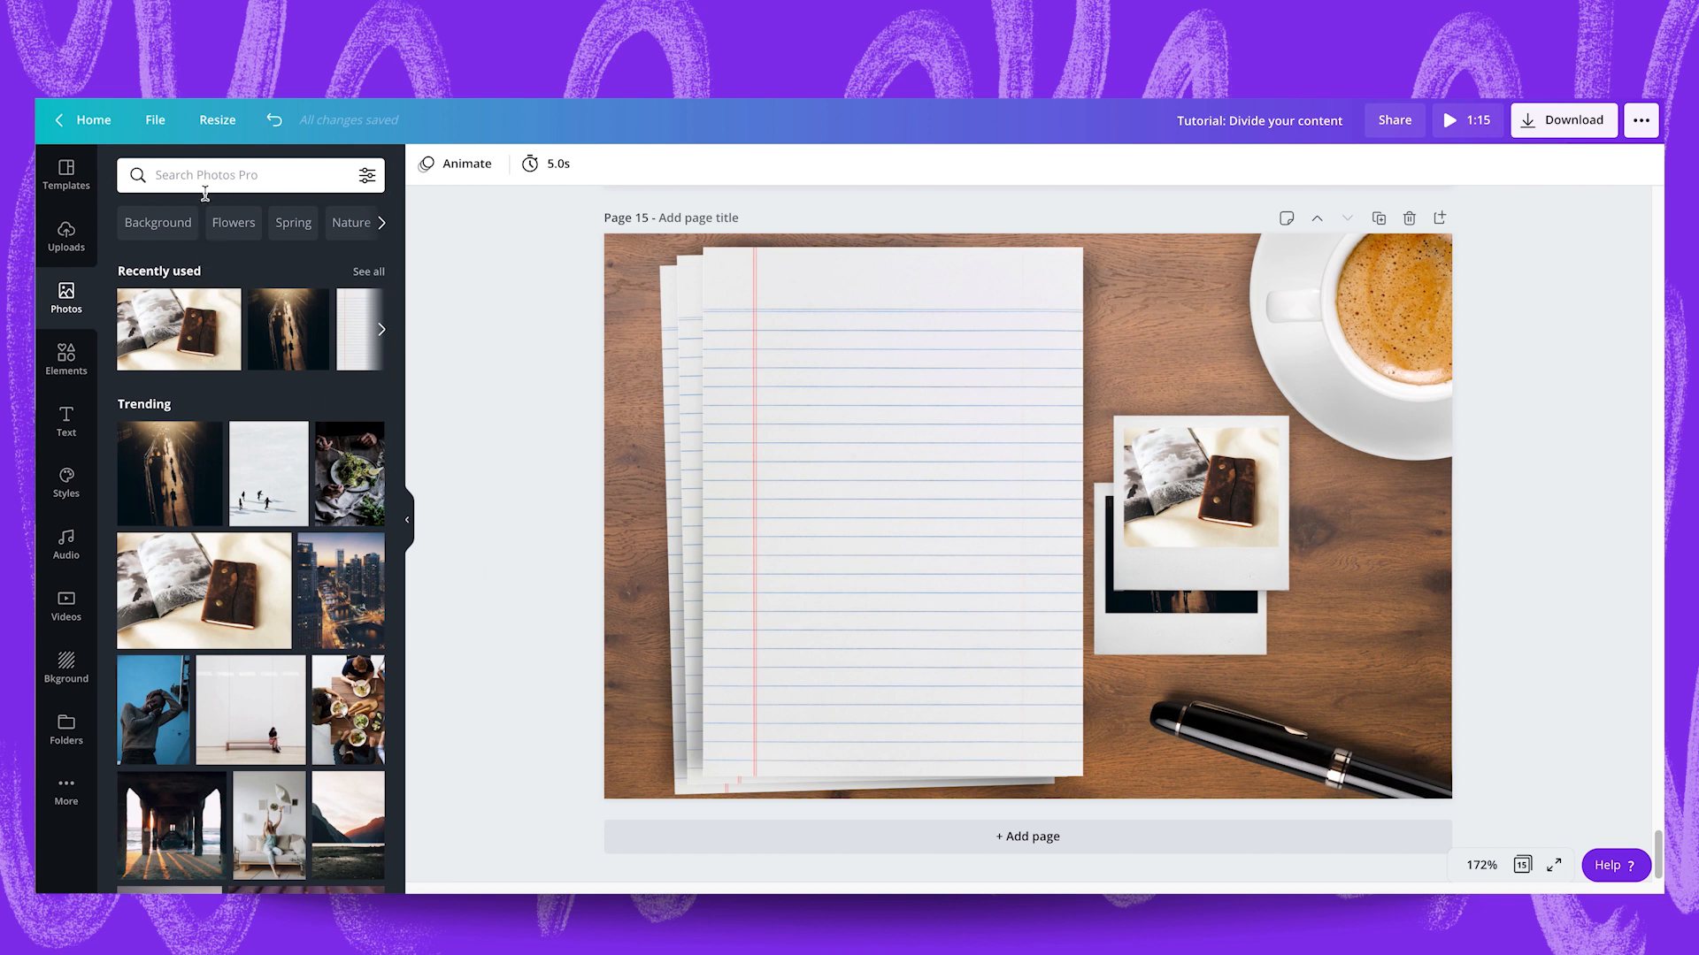
Search the photos for "paper clip" and place the upright silver clip, shrunk and slightly tilted, above the polaroids.
click(221, 177)
text(paper clip)
key(Return)
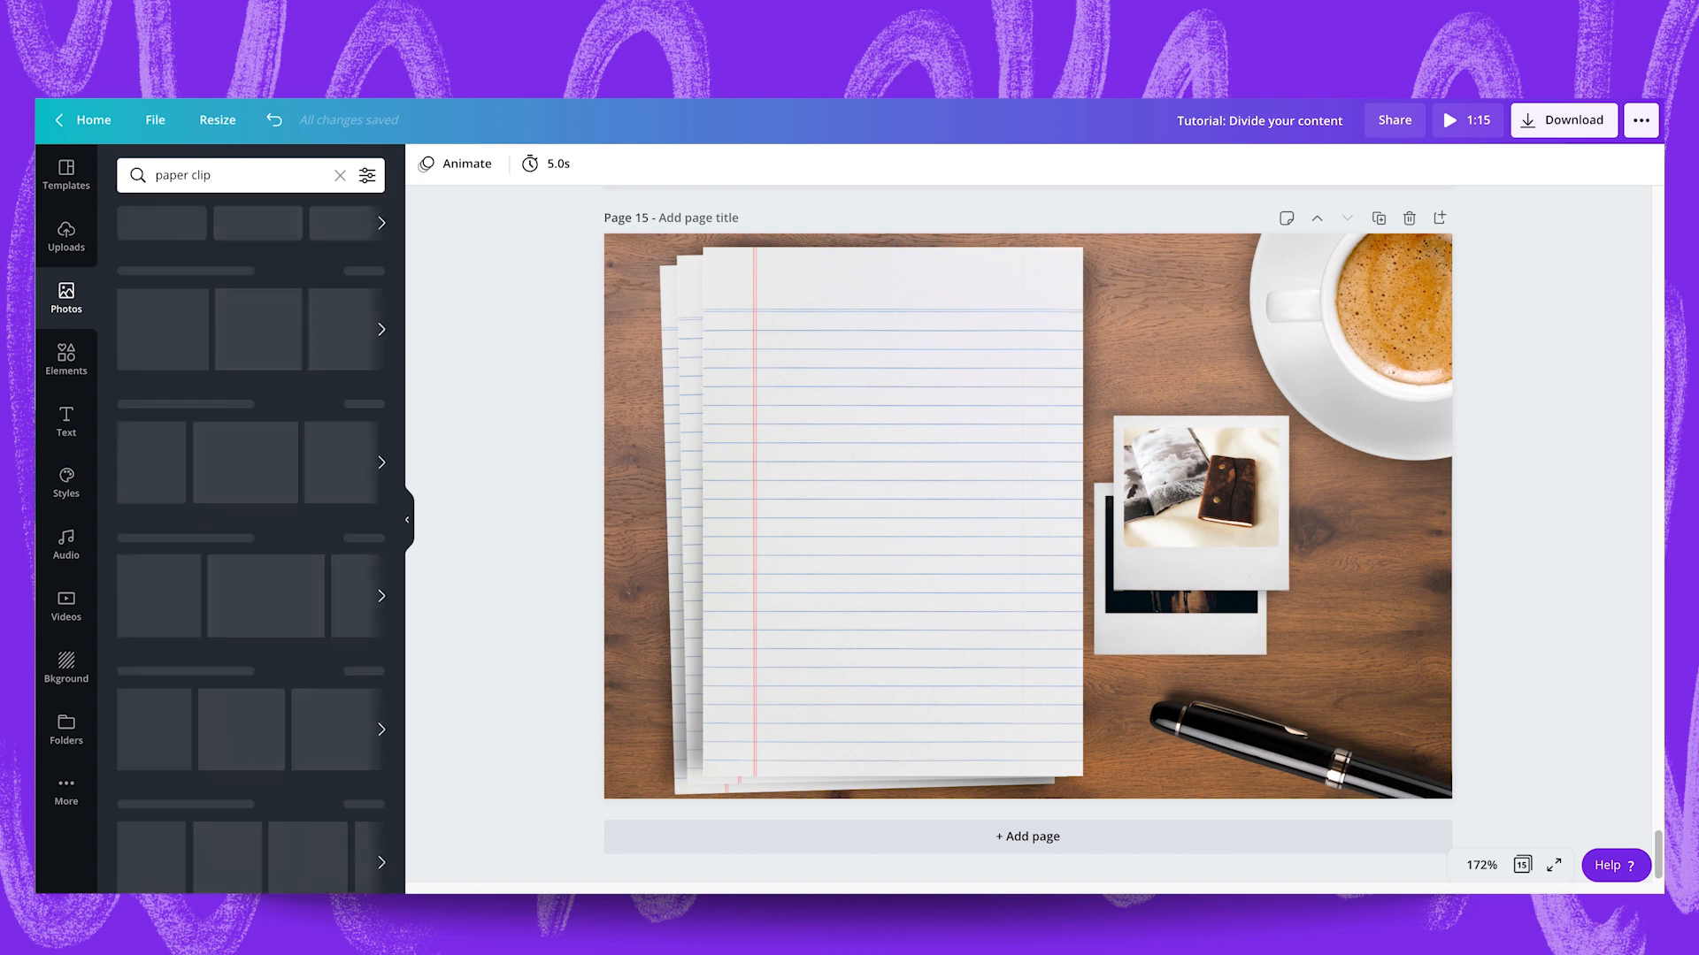
click(144, 296)
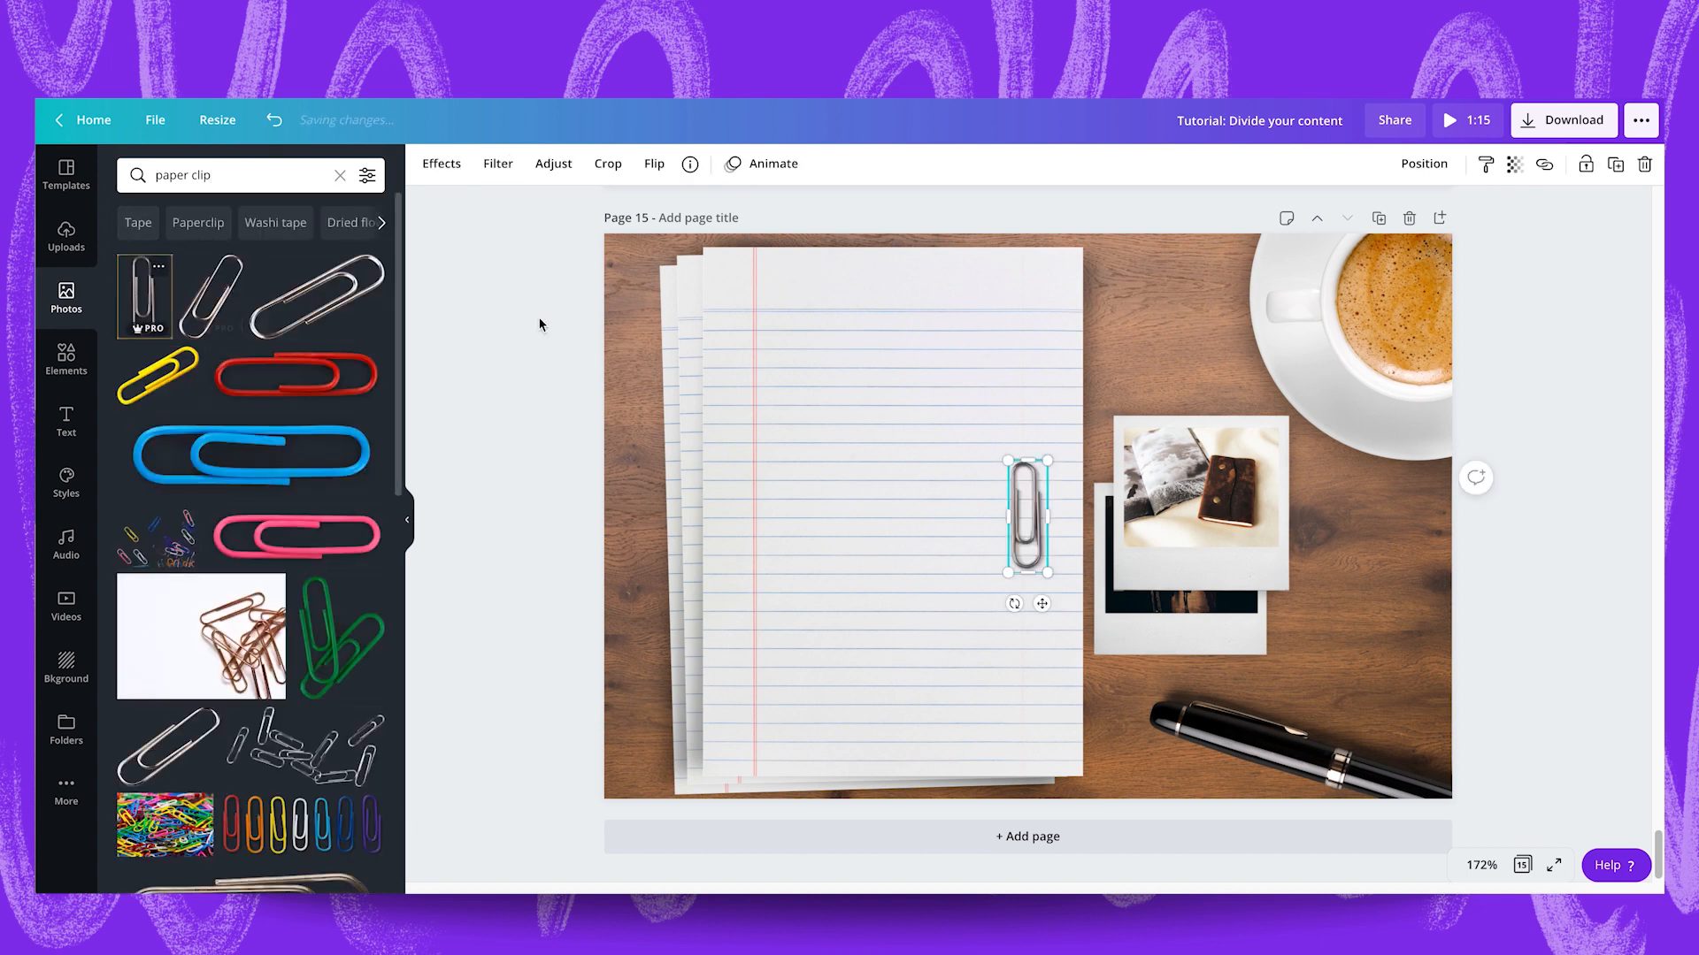
drag(1030, 527, 1127, 365)
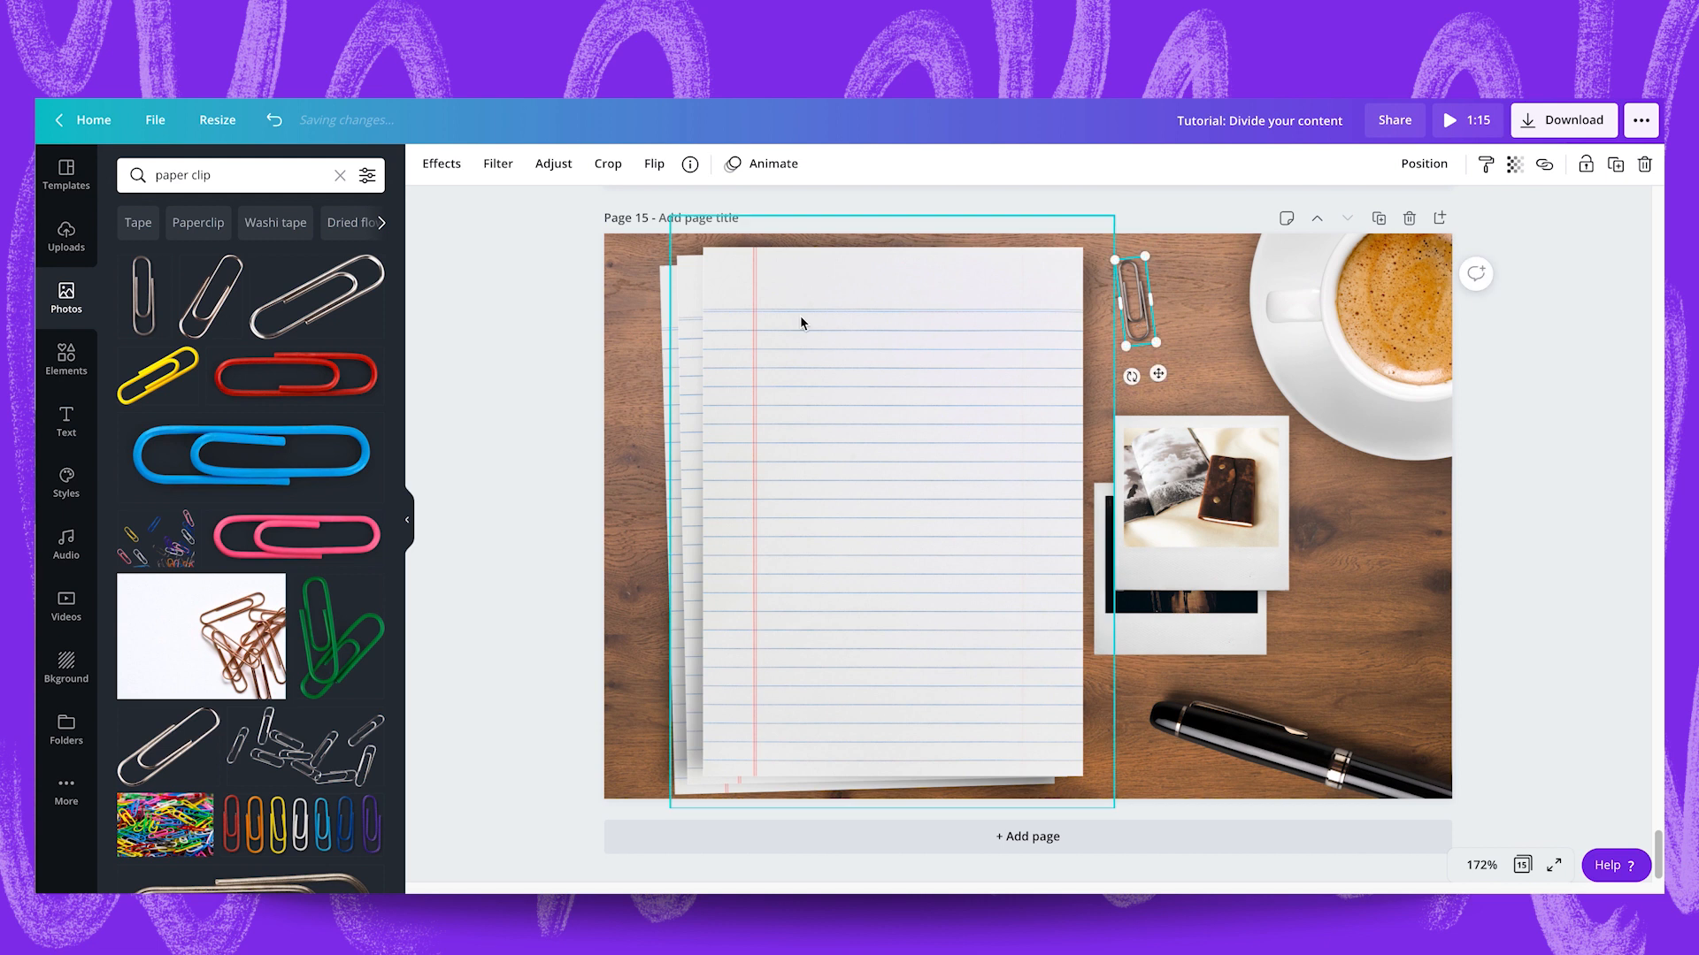
click(534, 348)
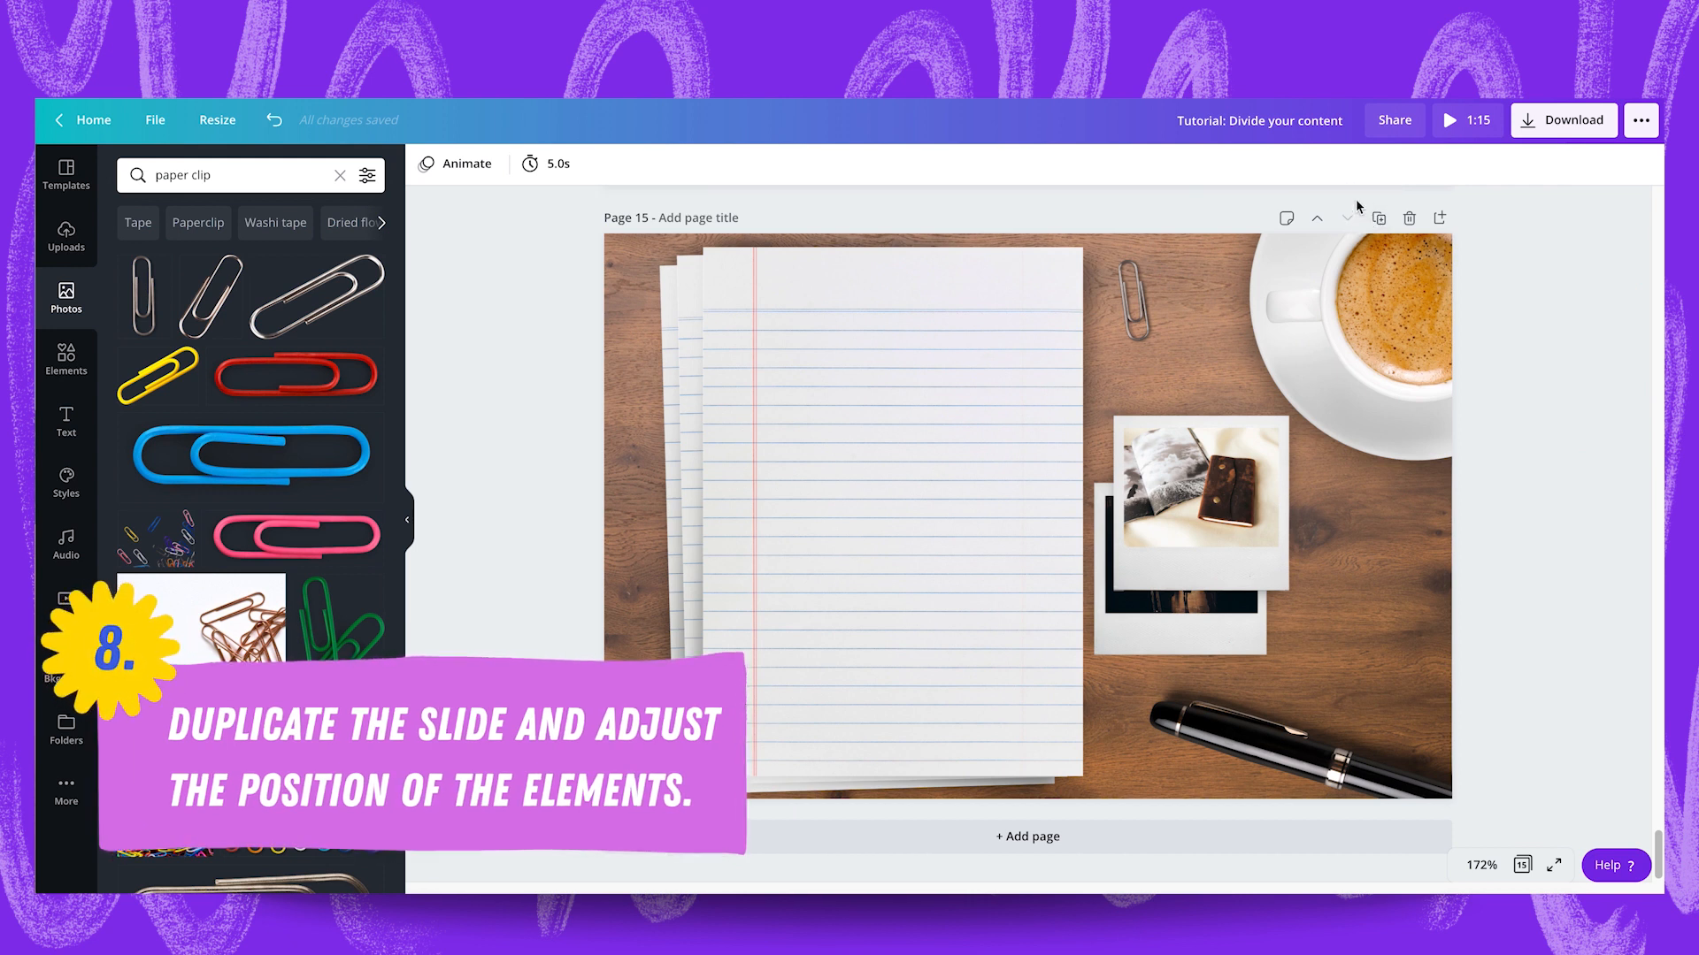
Duplicate page 15 and slide the copy's top sheet left until only its right edge remains on the page.
click(1379, 219)
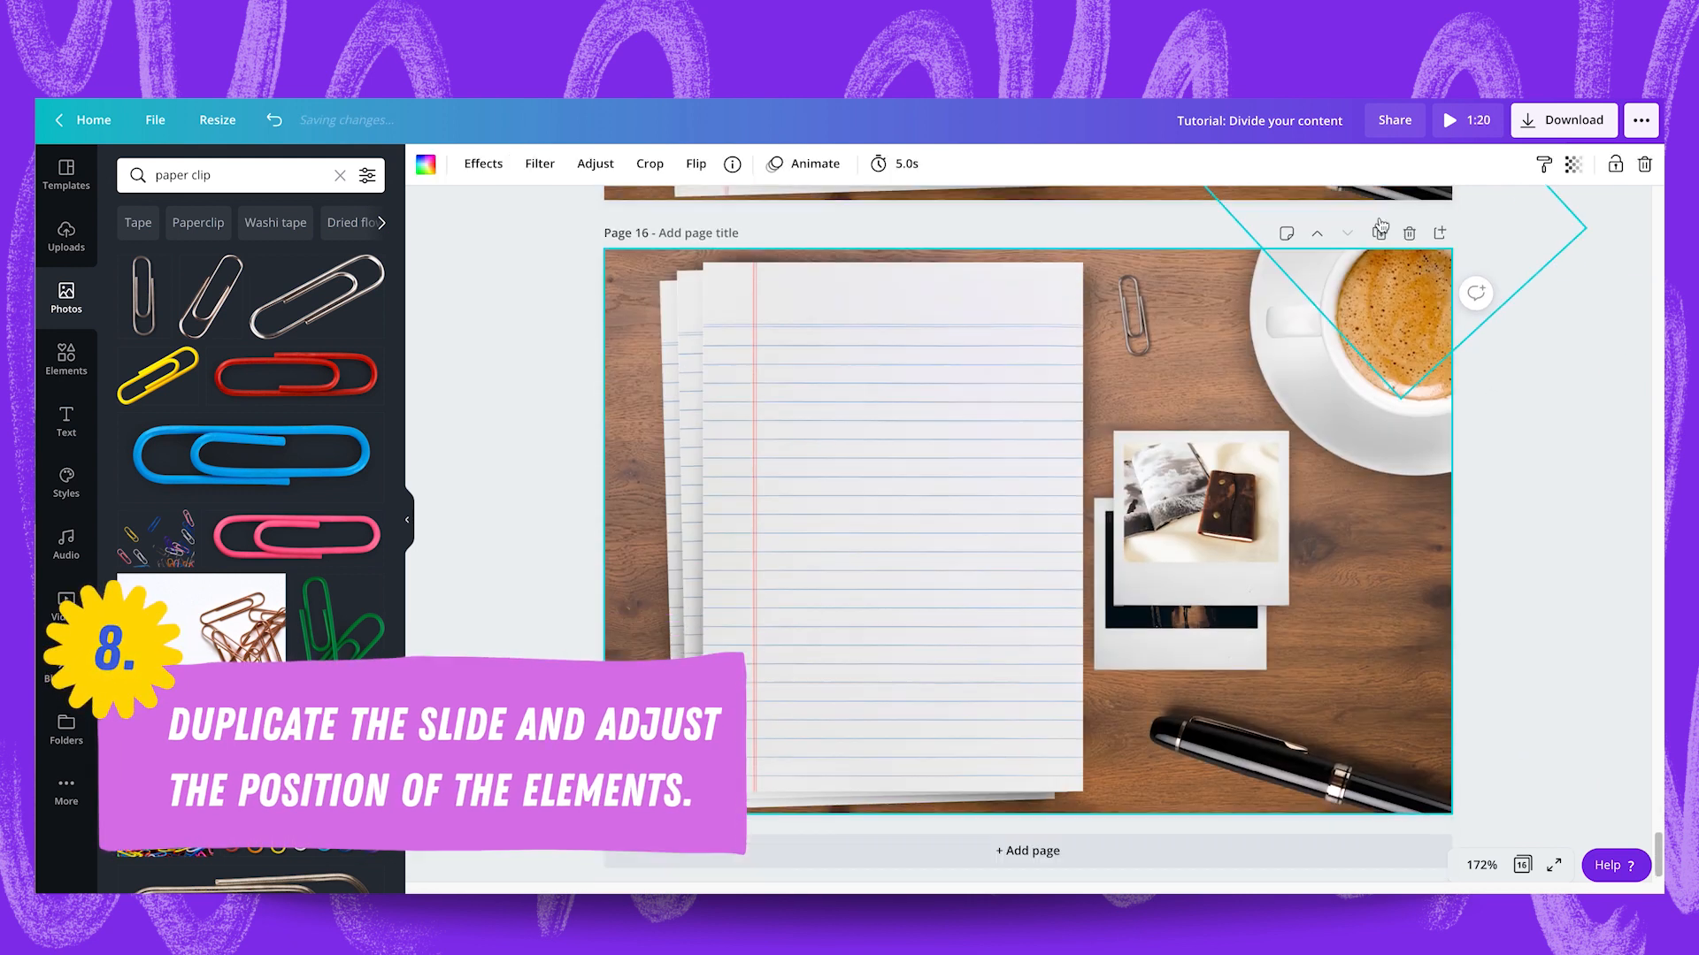
drag(904, 379, 455, 386)
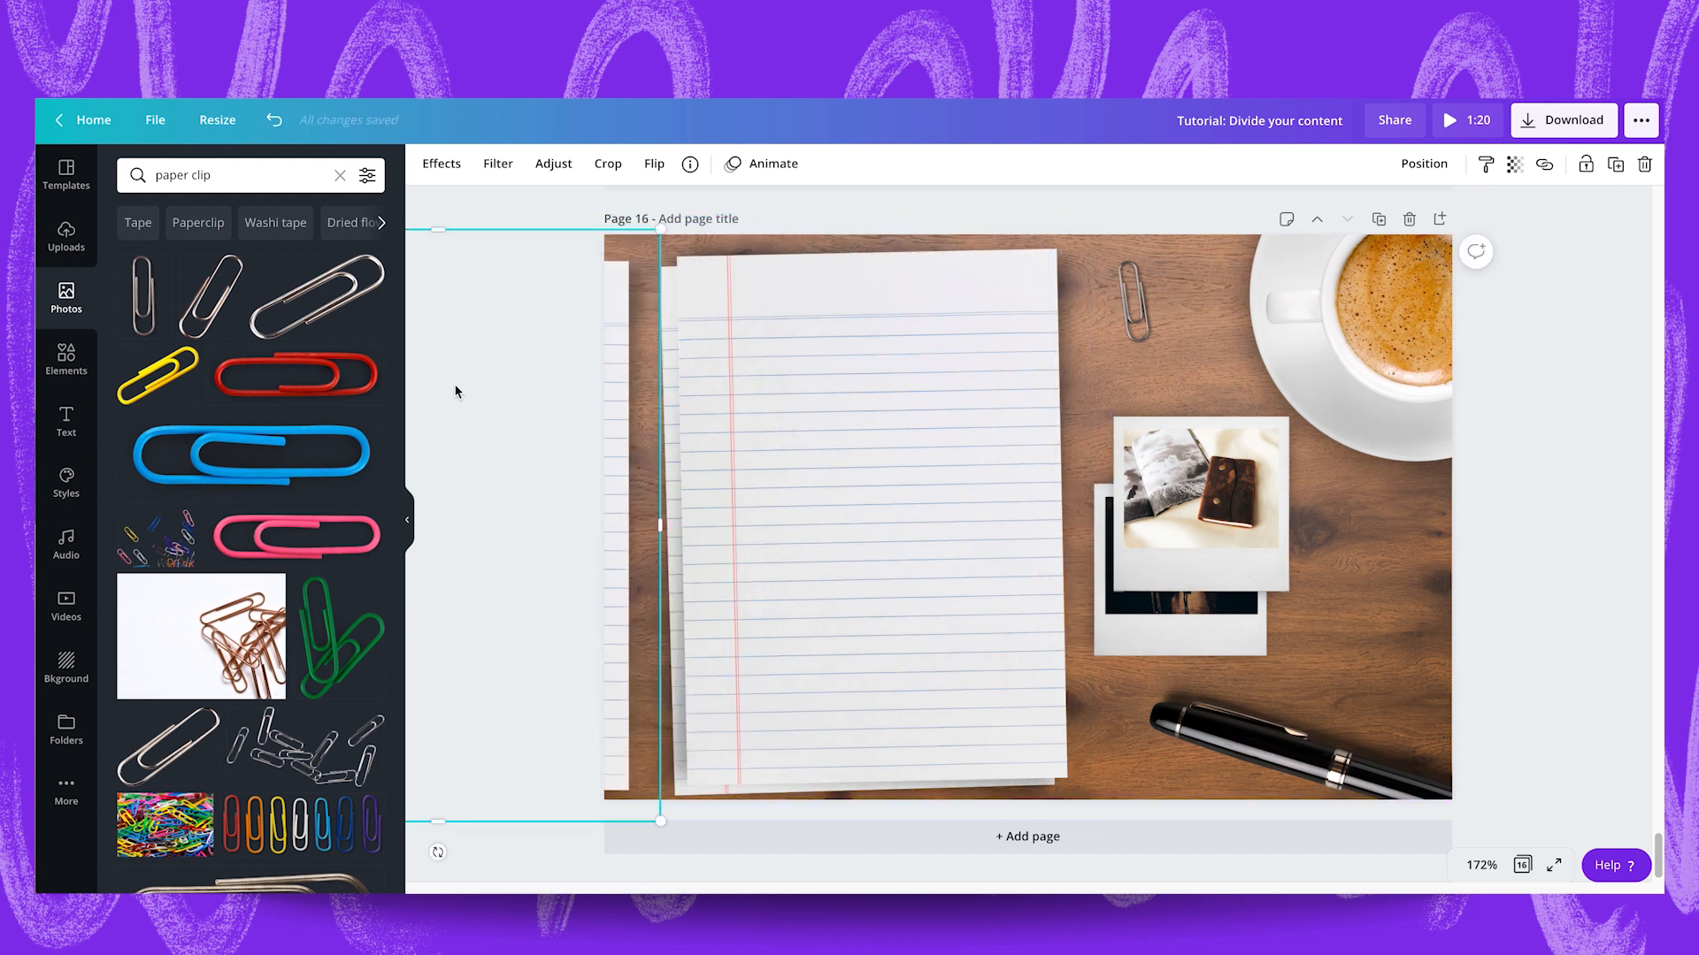
Place the journal polaroid in front of the sheets at the upper left of page 16 and delete the street polaroid.
click(1190, 471)
drag(1189, 471, 670, 360)
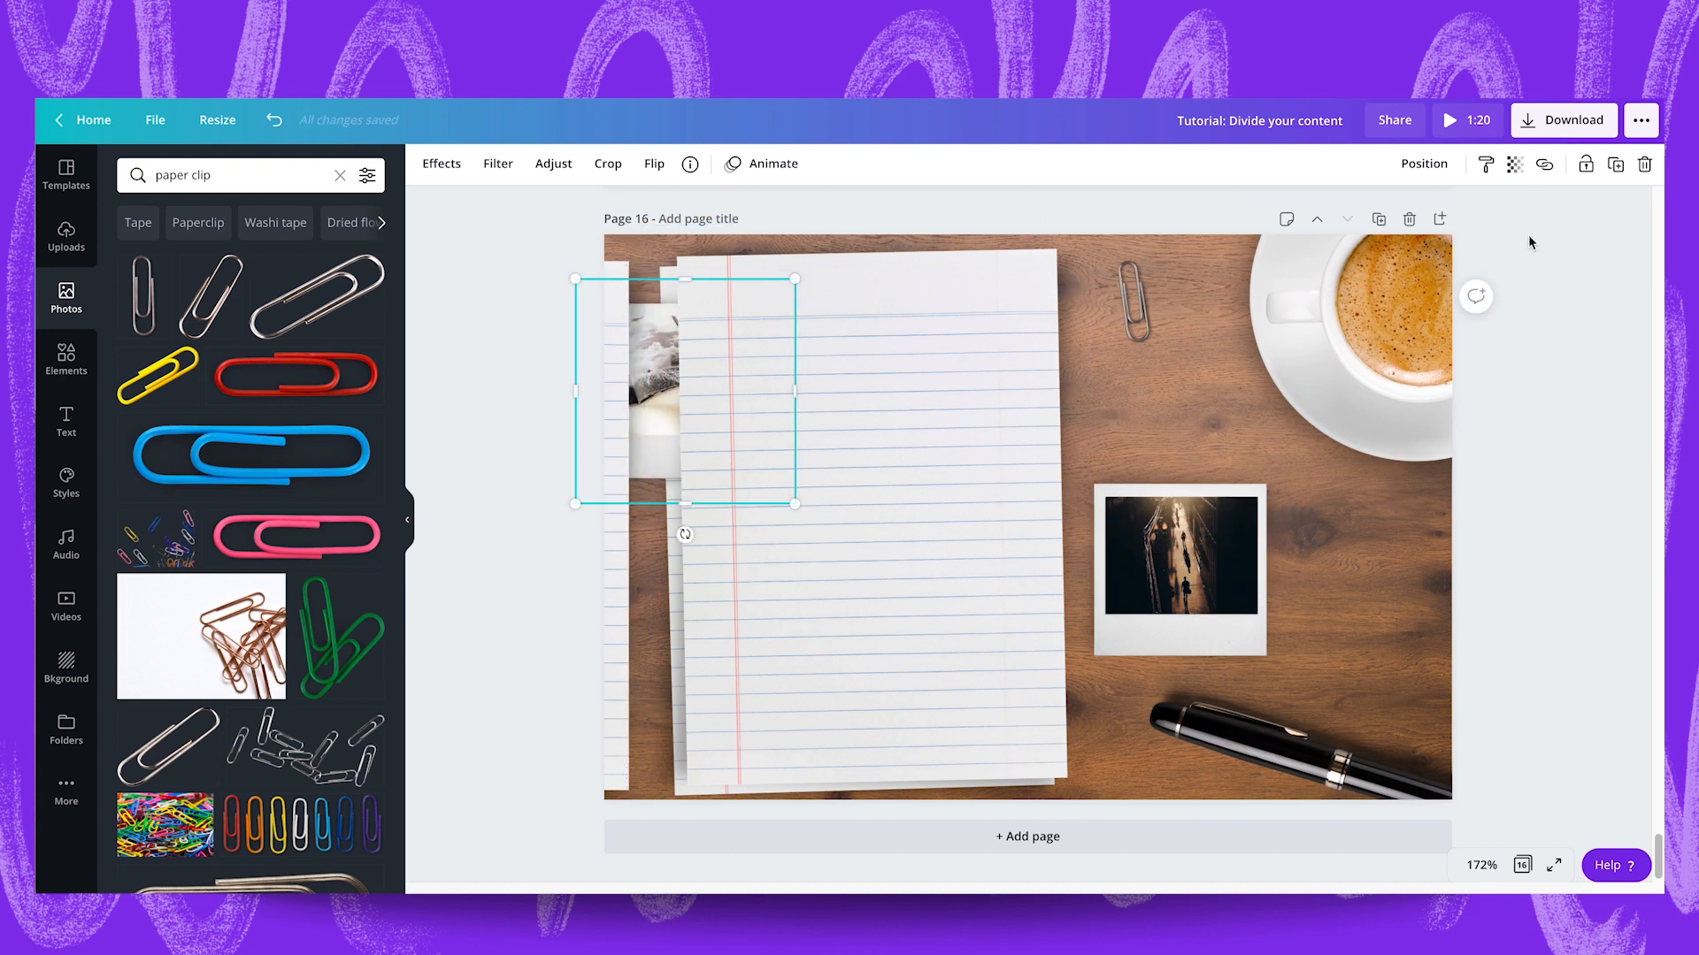
click(1424, 166)
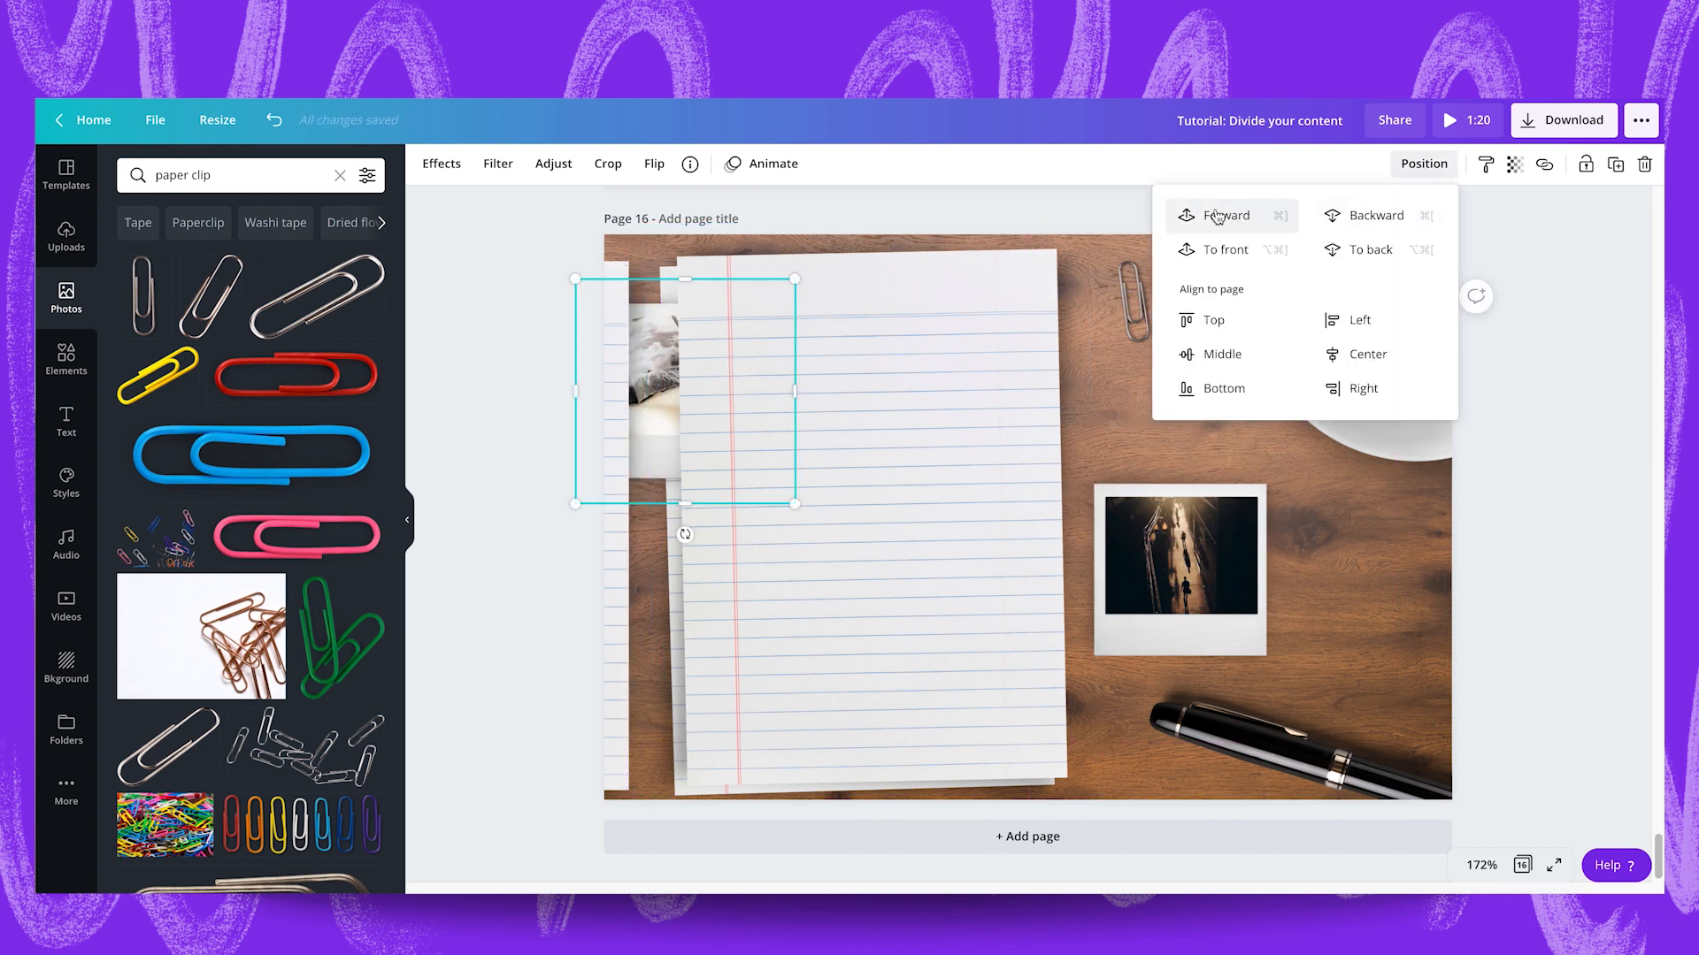
click(1215, 213)
drag(708, 371, 721, 370)
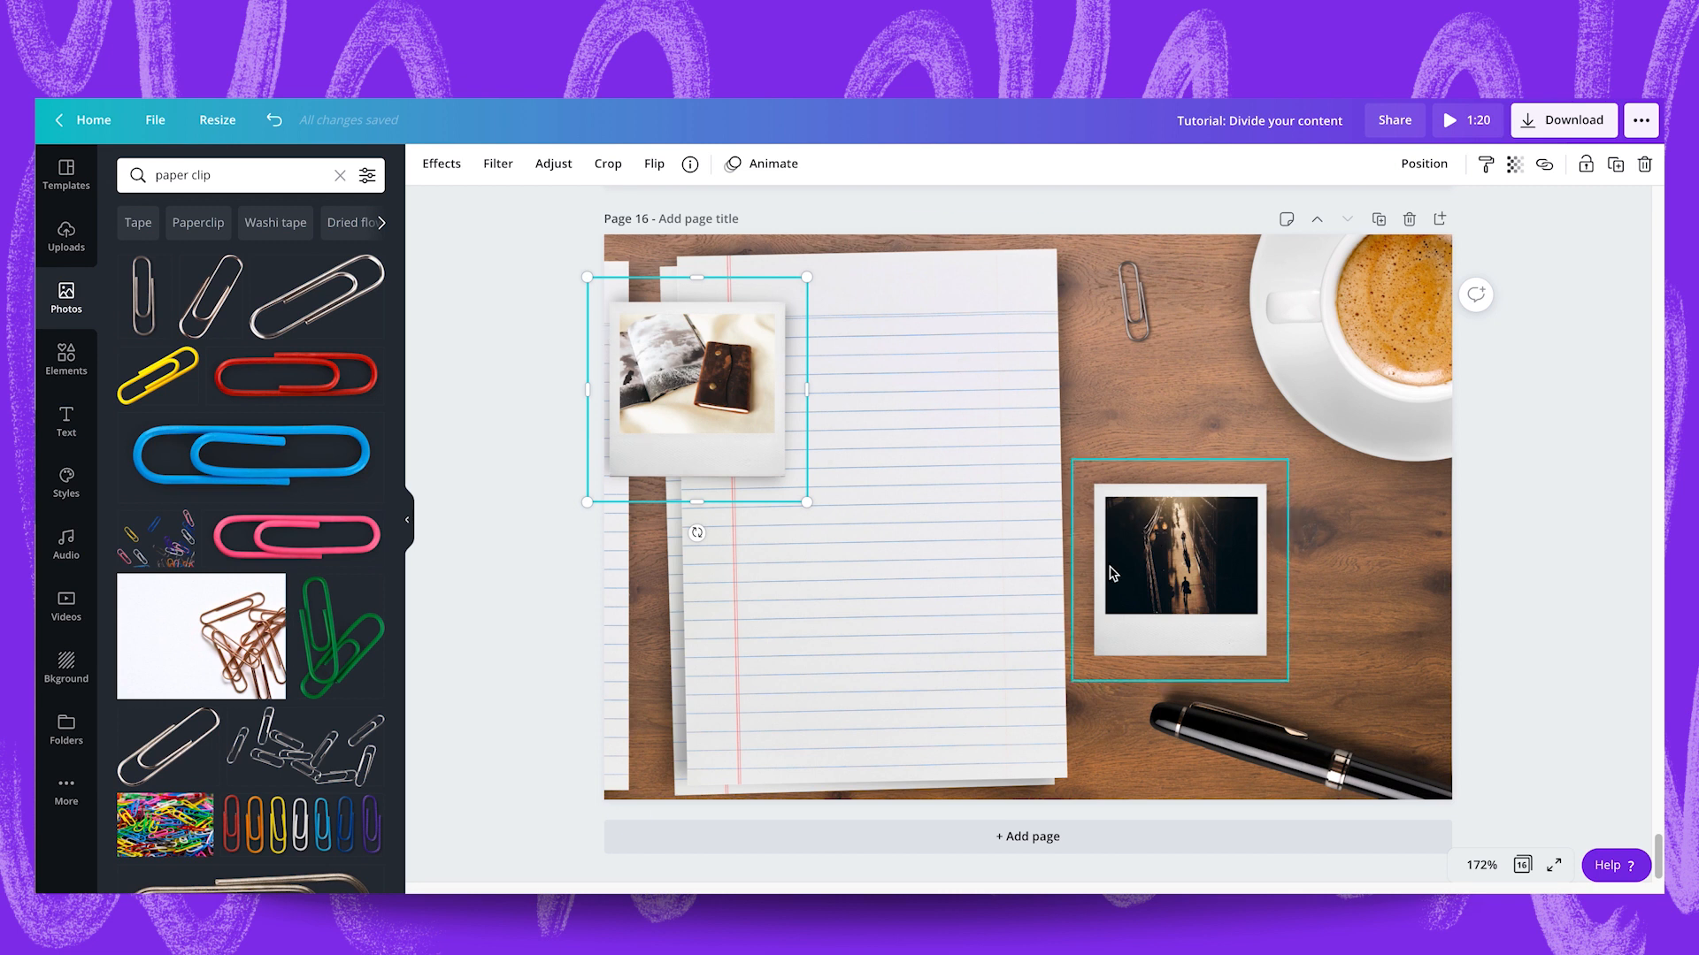
click(1204, 511)
key(Delete)
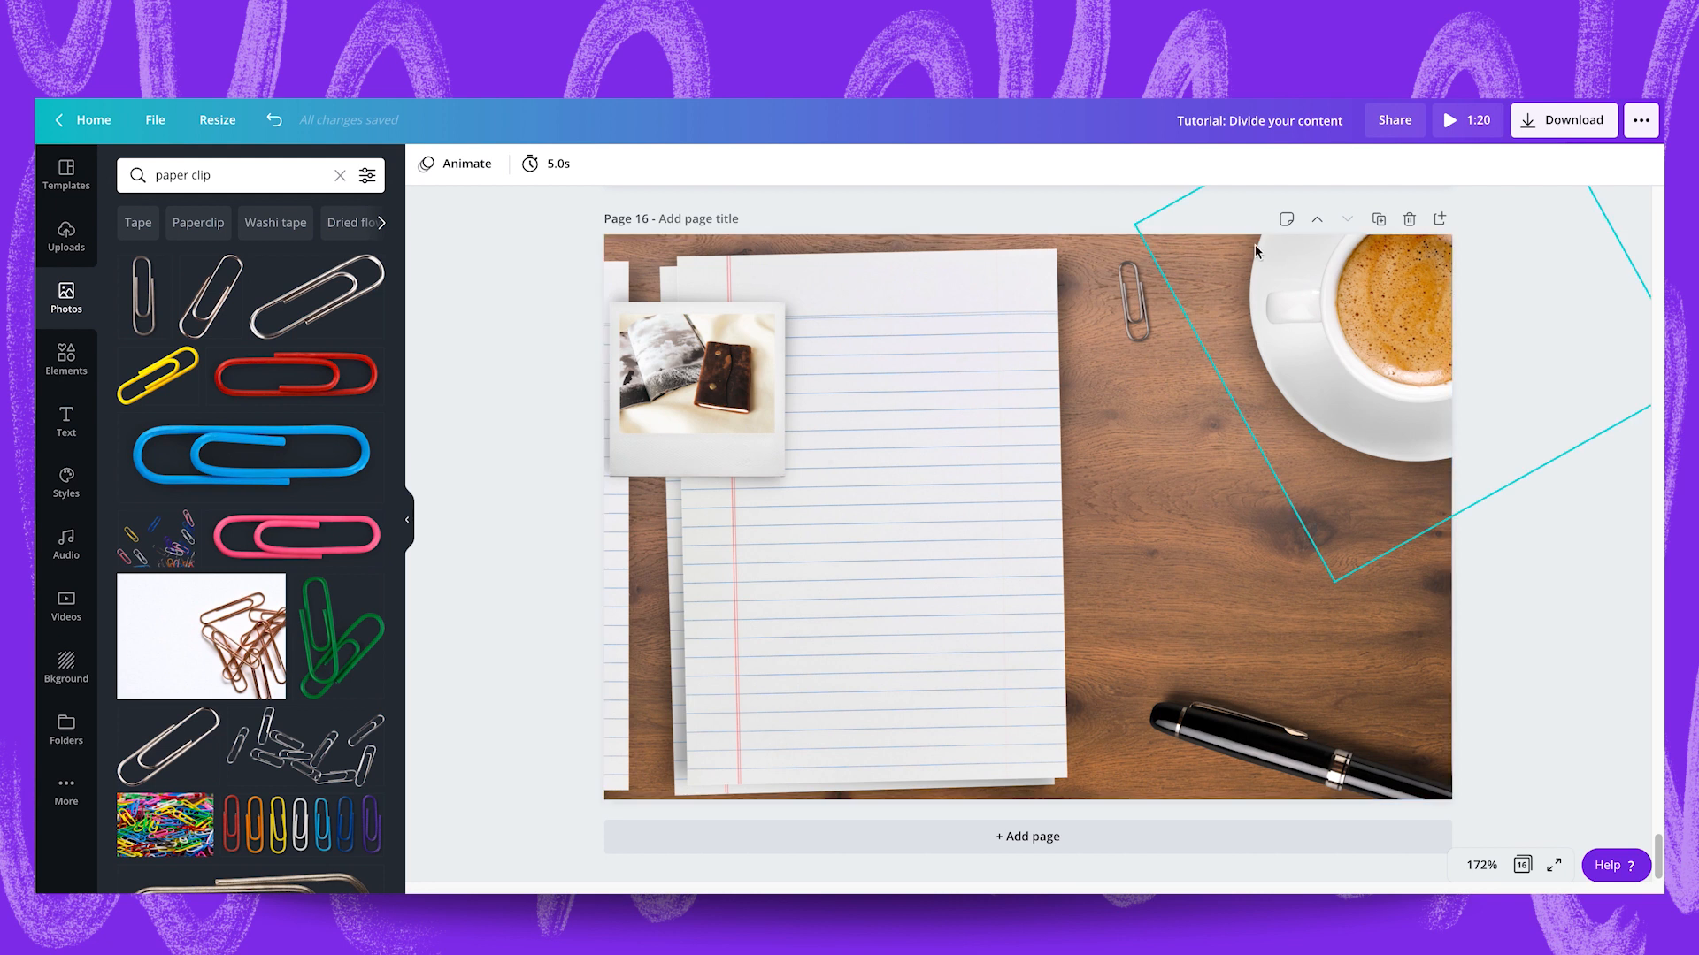
Duplicate page 16 and delete the journal polaroid from the copy.
click(1378, 221)
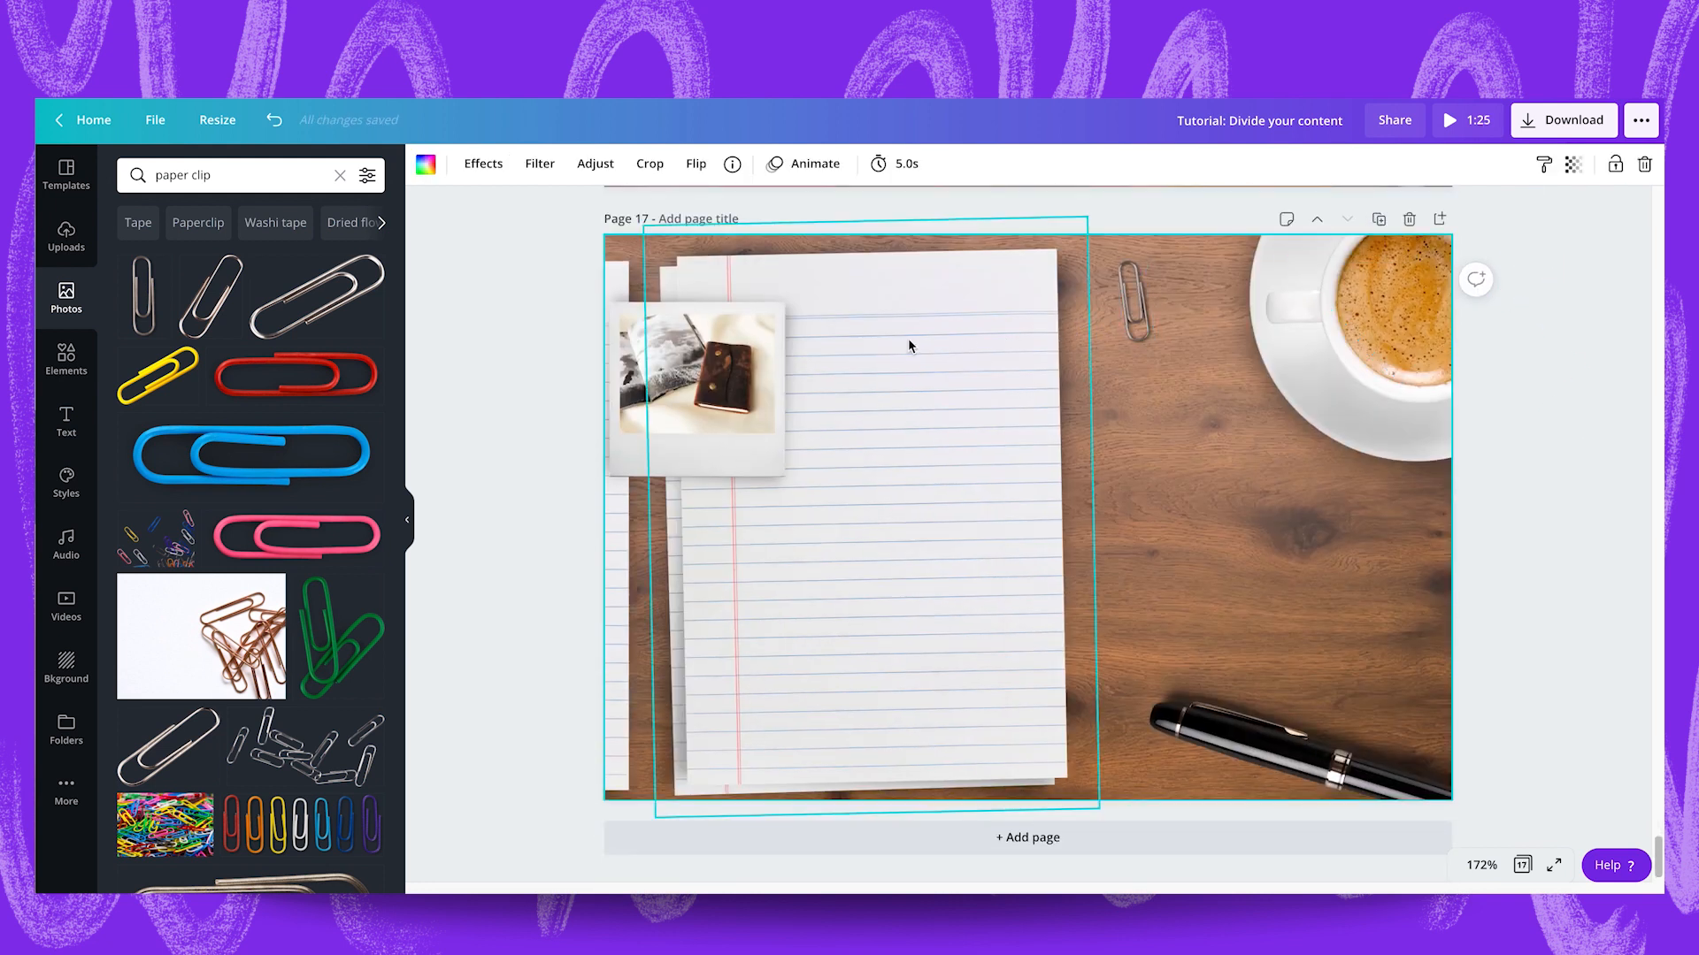
click(740, 416)
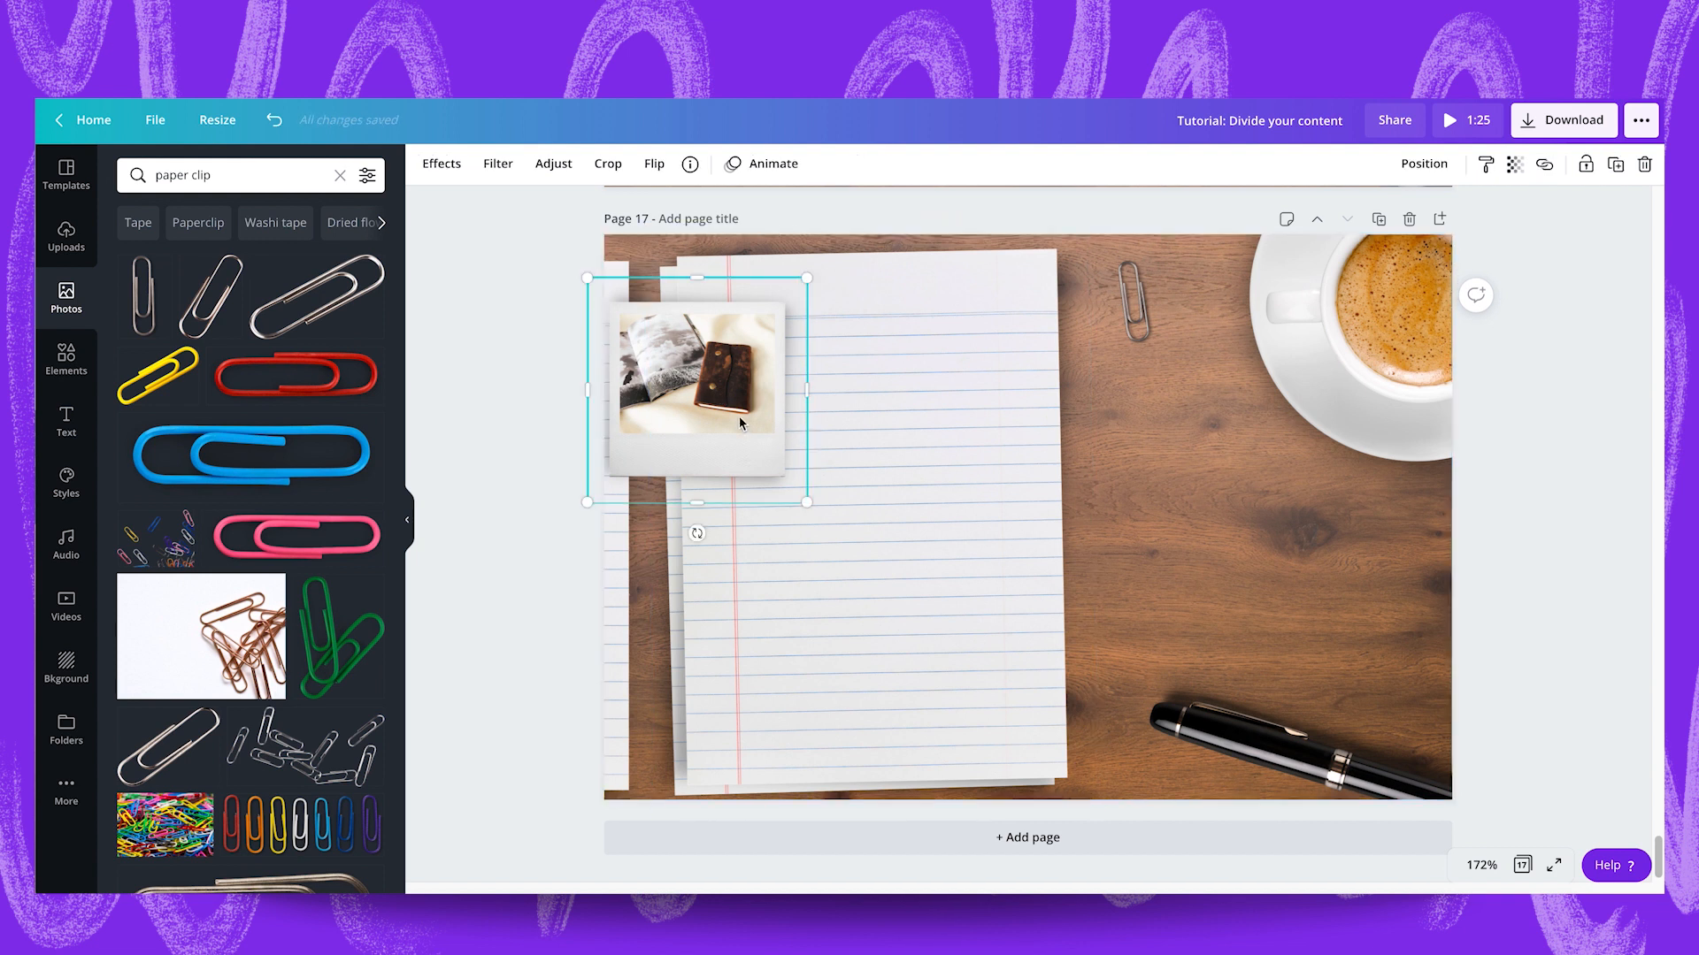
key(Delete)
Slide page 17's top full sheet off to the left edge and bring it forward over the previously moved sheet.
drag(800, 451, 362, 469)
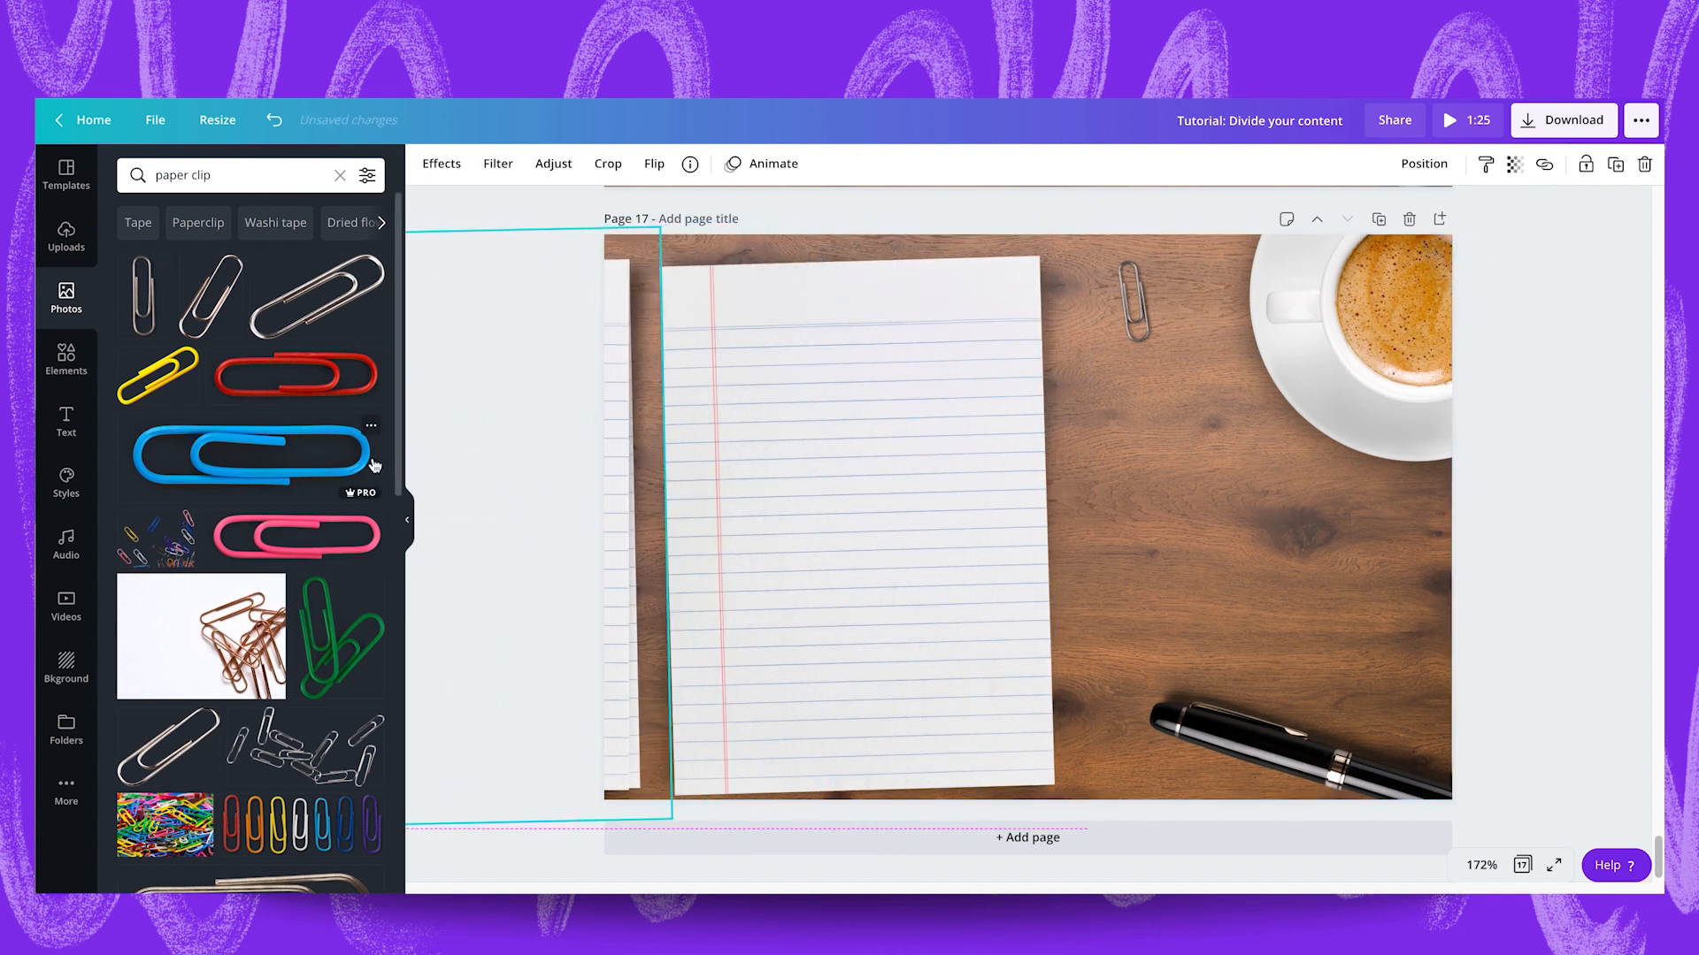
click(1424, 164)
click(1250, 217)
drag(615, 486, 595, 479)
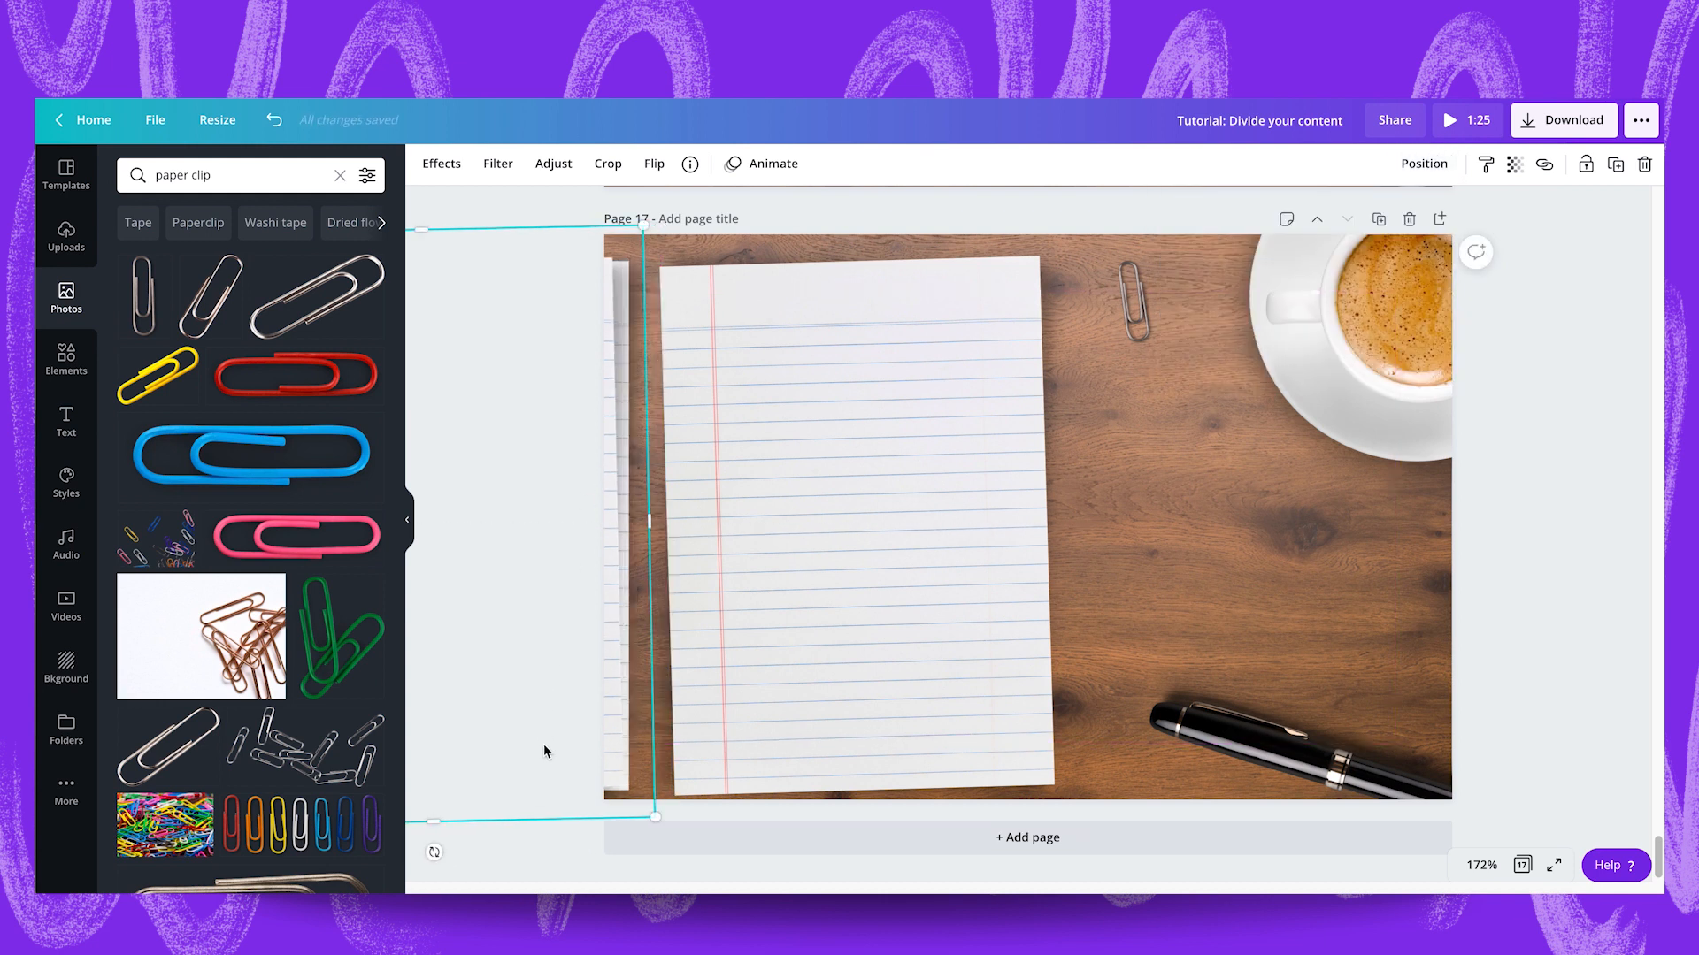
Copy the street polaroid from page 15 onto page 17, overlapping the right edge of the lined paper.
click(1155, 536)
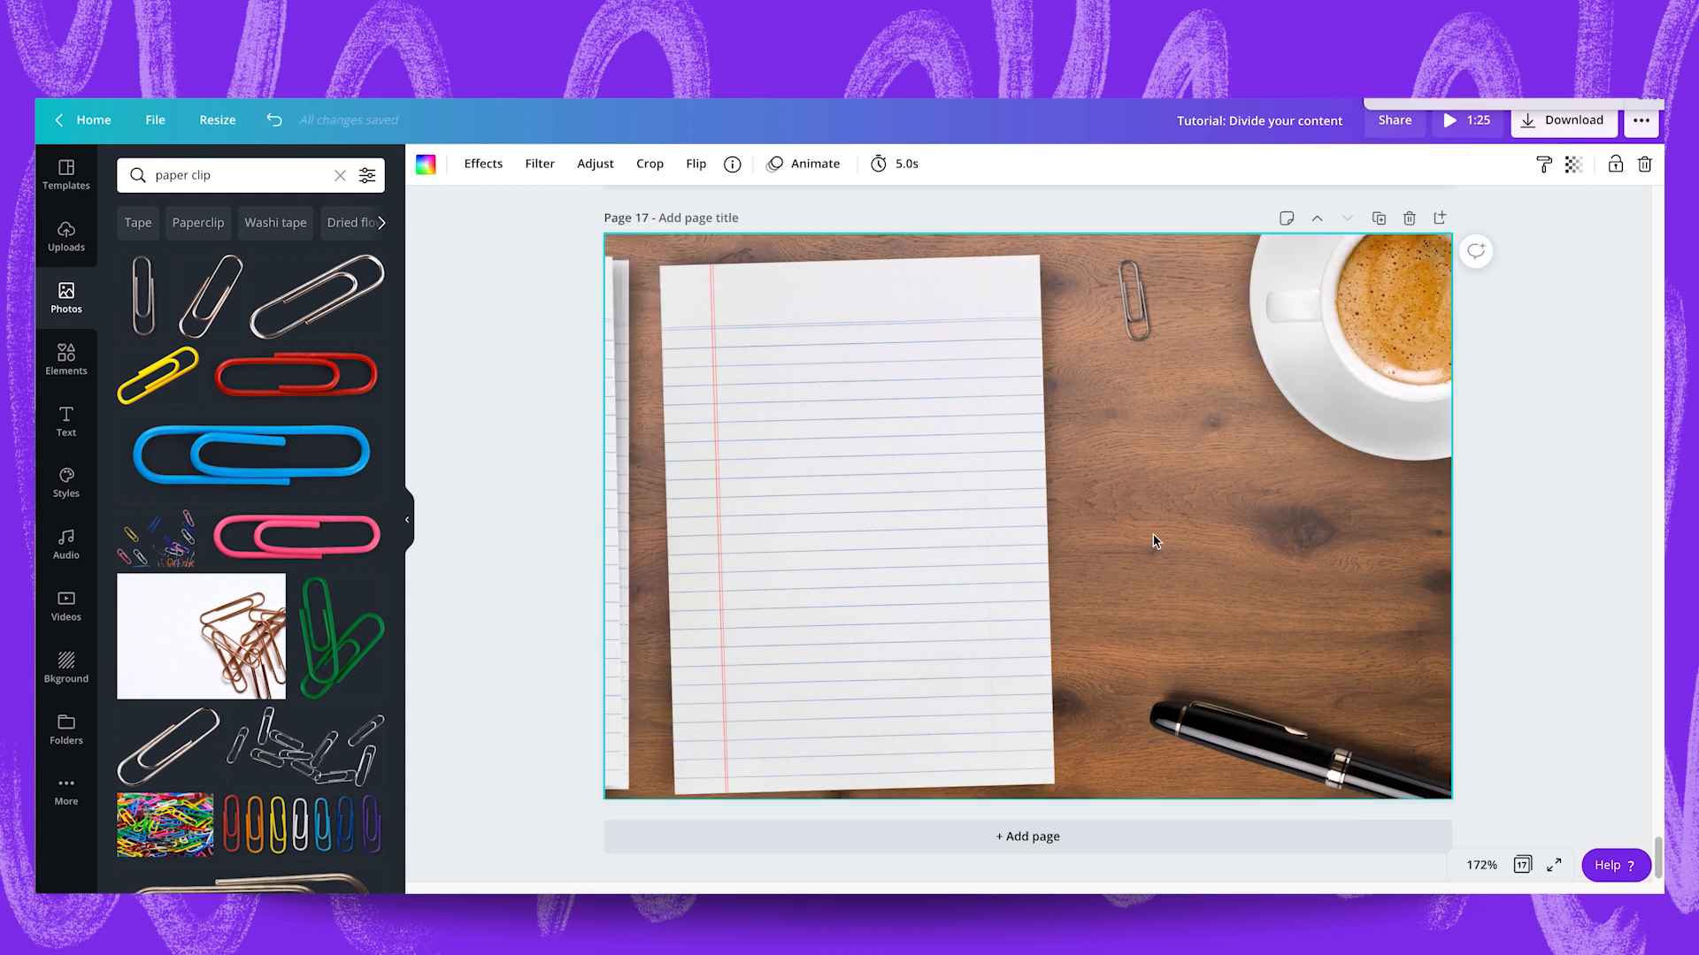
scroll(1155, 537, up, 12)
click(1128, 512)
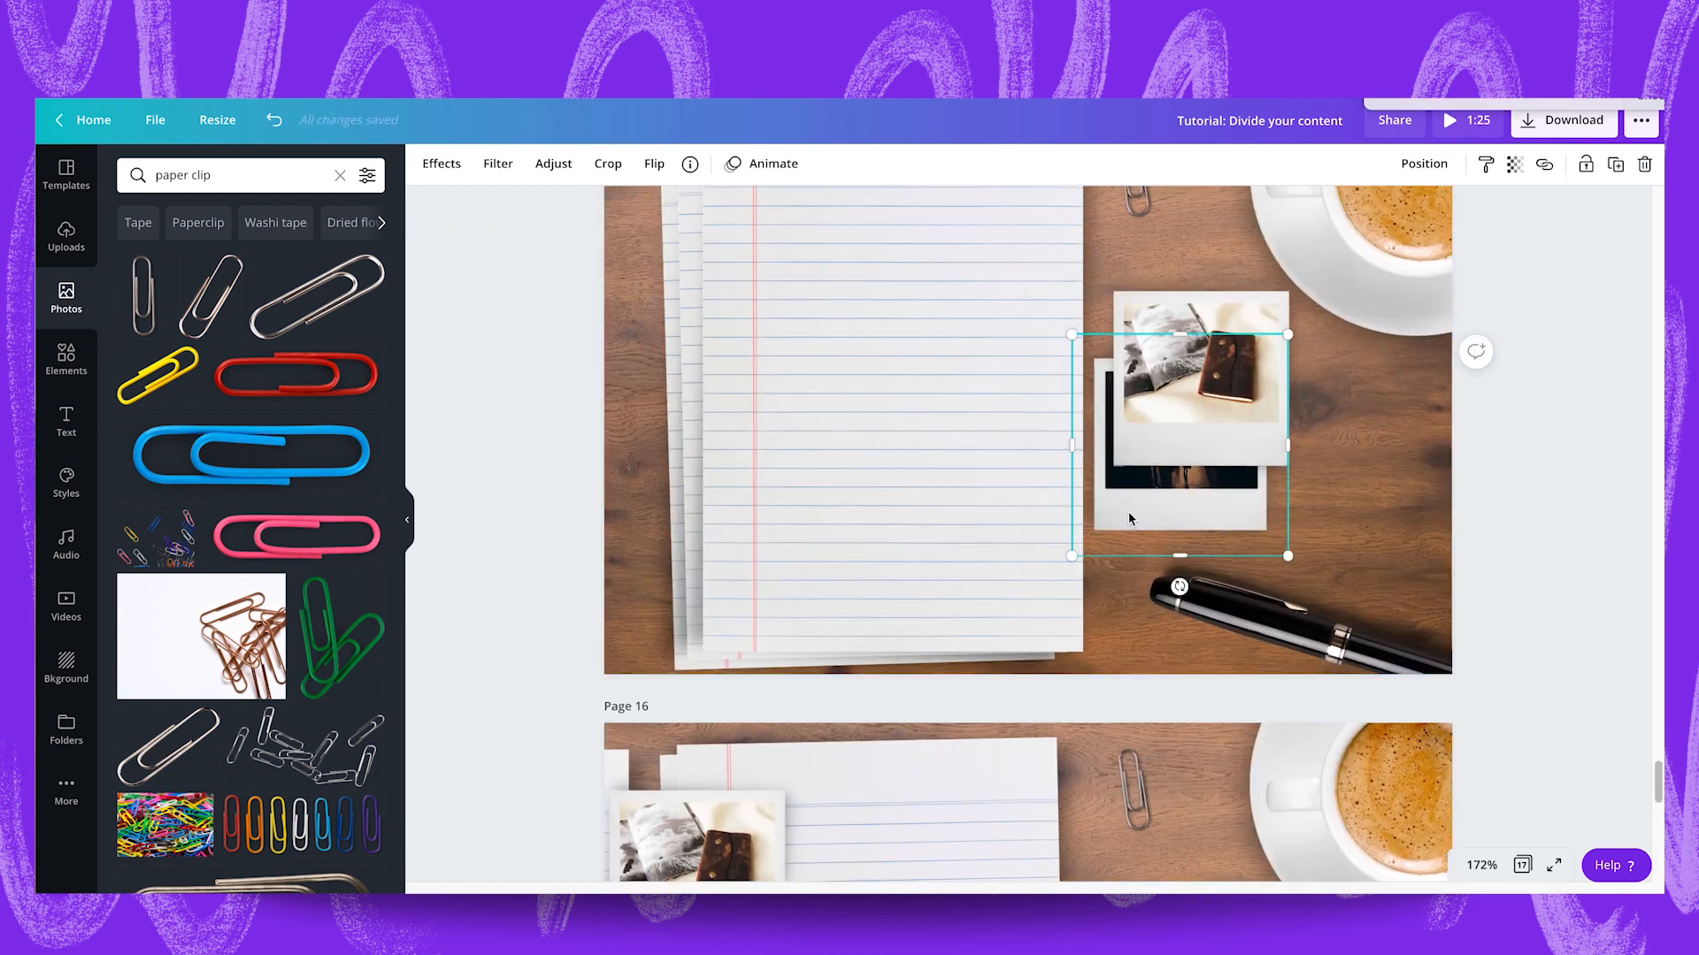
scroll(1128, 517, down, 10)
key(ctrl+v)
drag(1177, 536, 1106, 552)
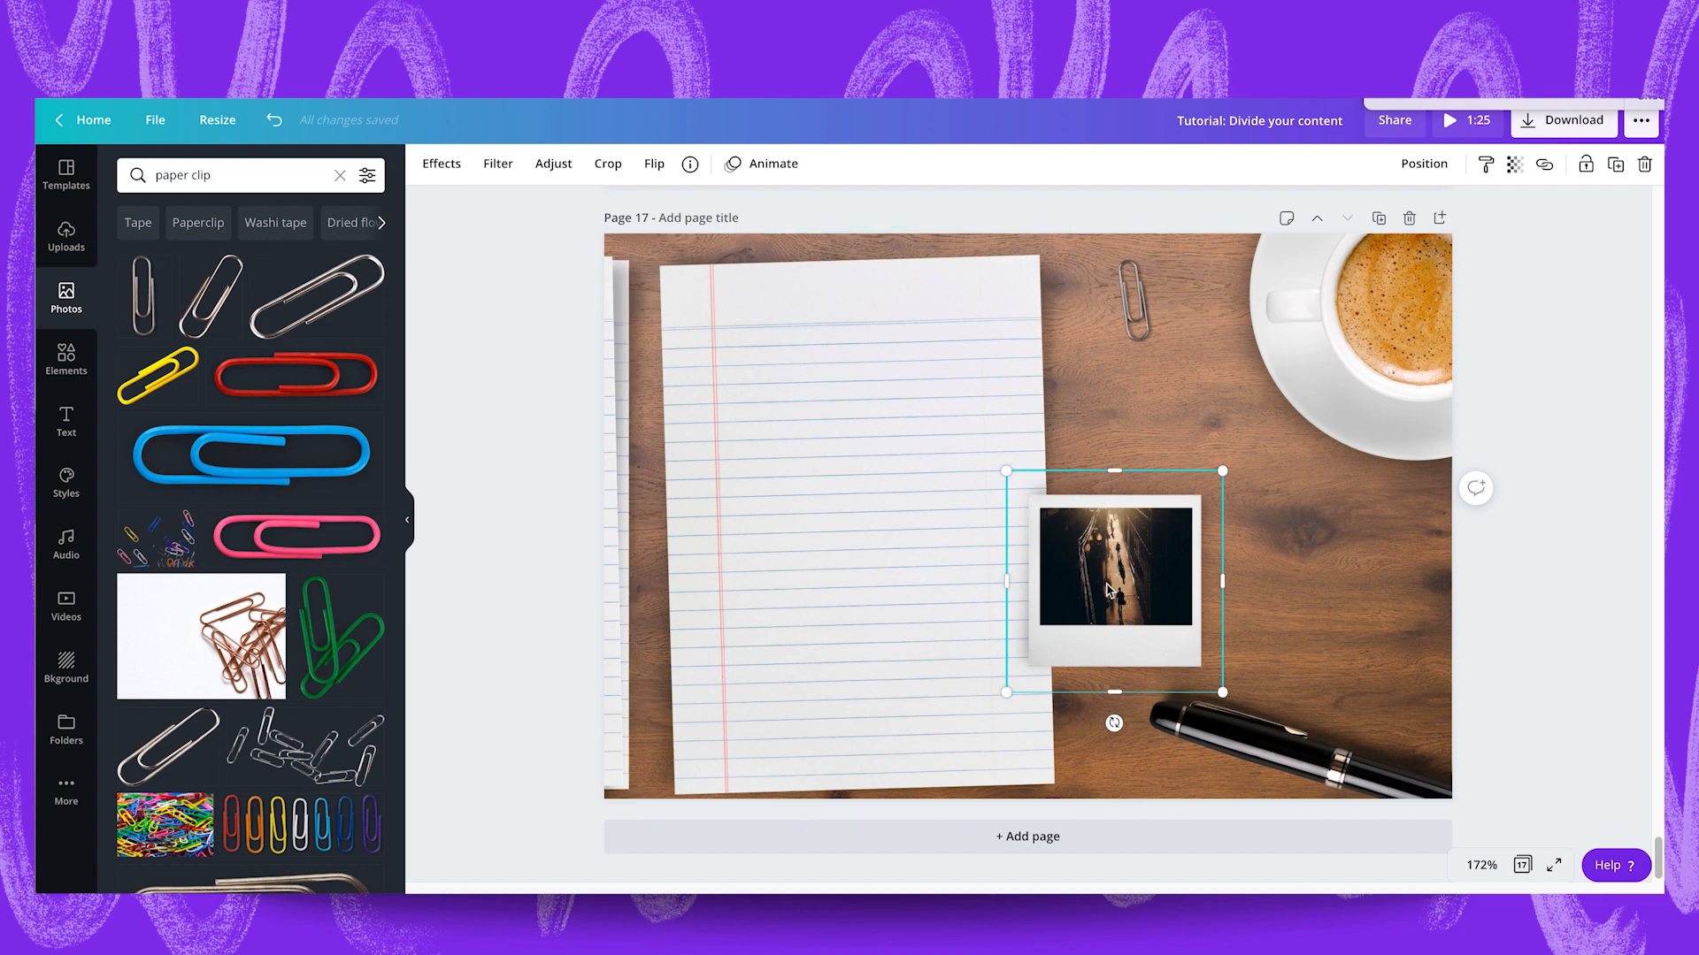
Move page 17's pen onto the lower part of the paper, bring it forward and rotate it to lie nearly horizontal.
drag(1287, 721, 845, 671)
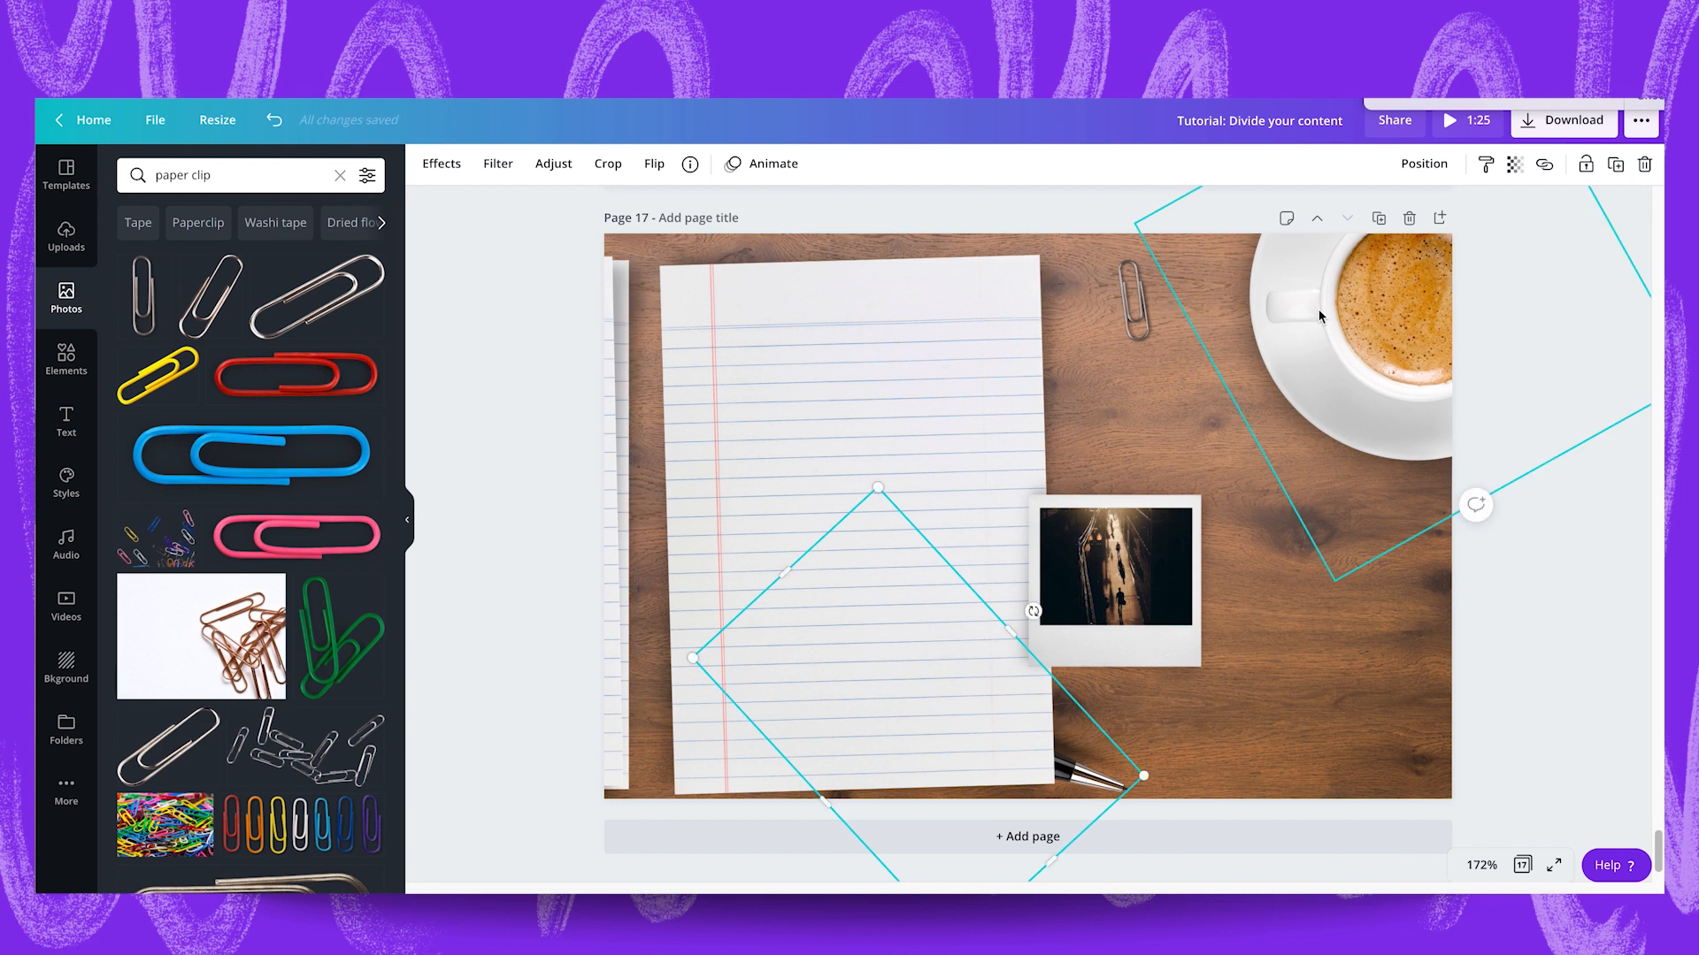
click(1414, 167)
click(1225, 216)
drag(1029, 609, 1004, 586)
drag(914, 719, 878, 754)
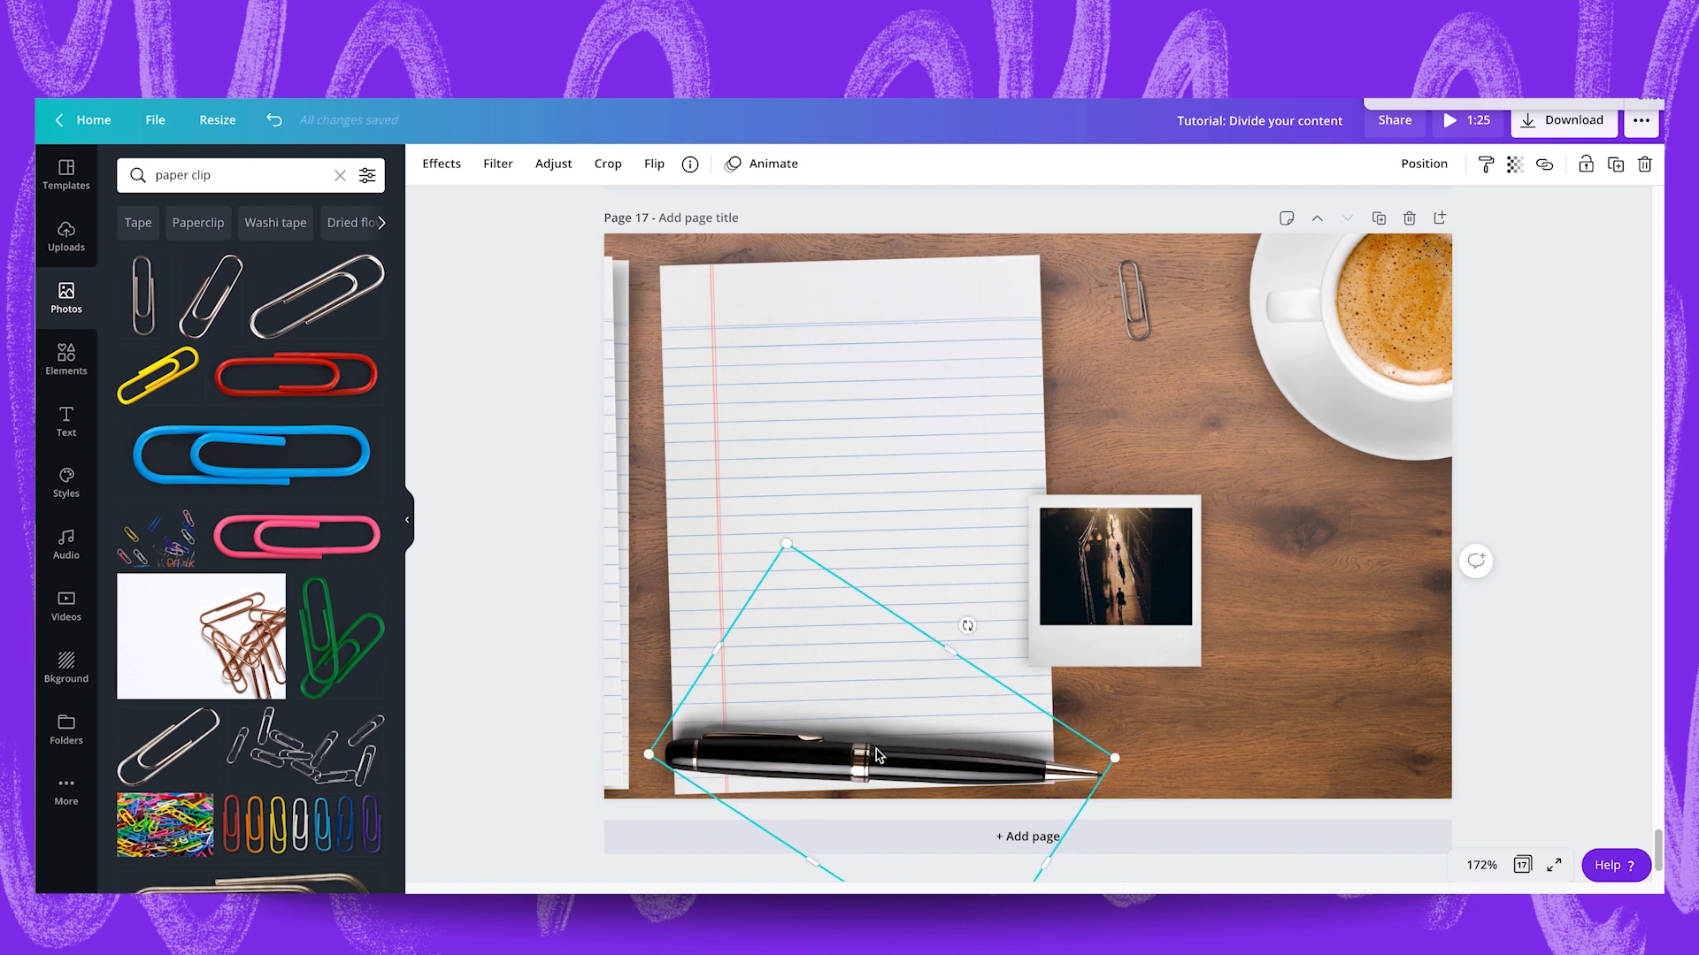